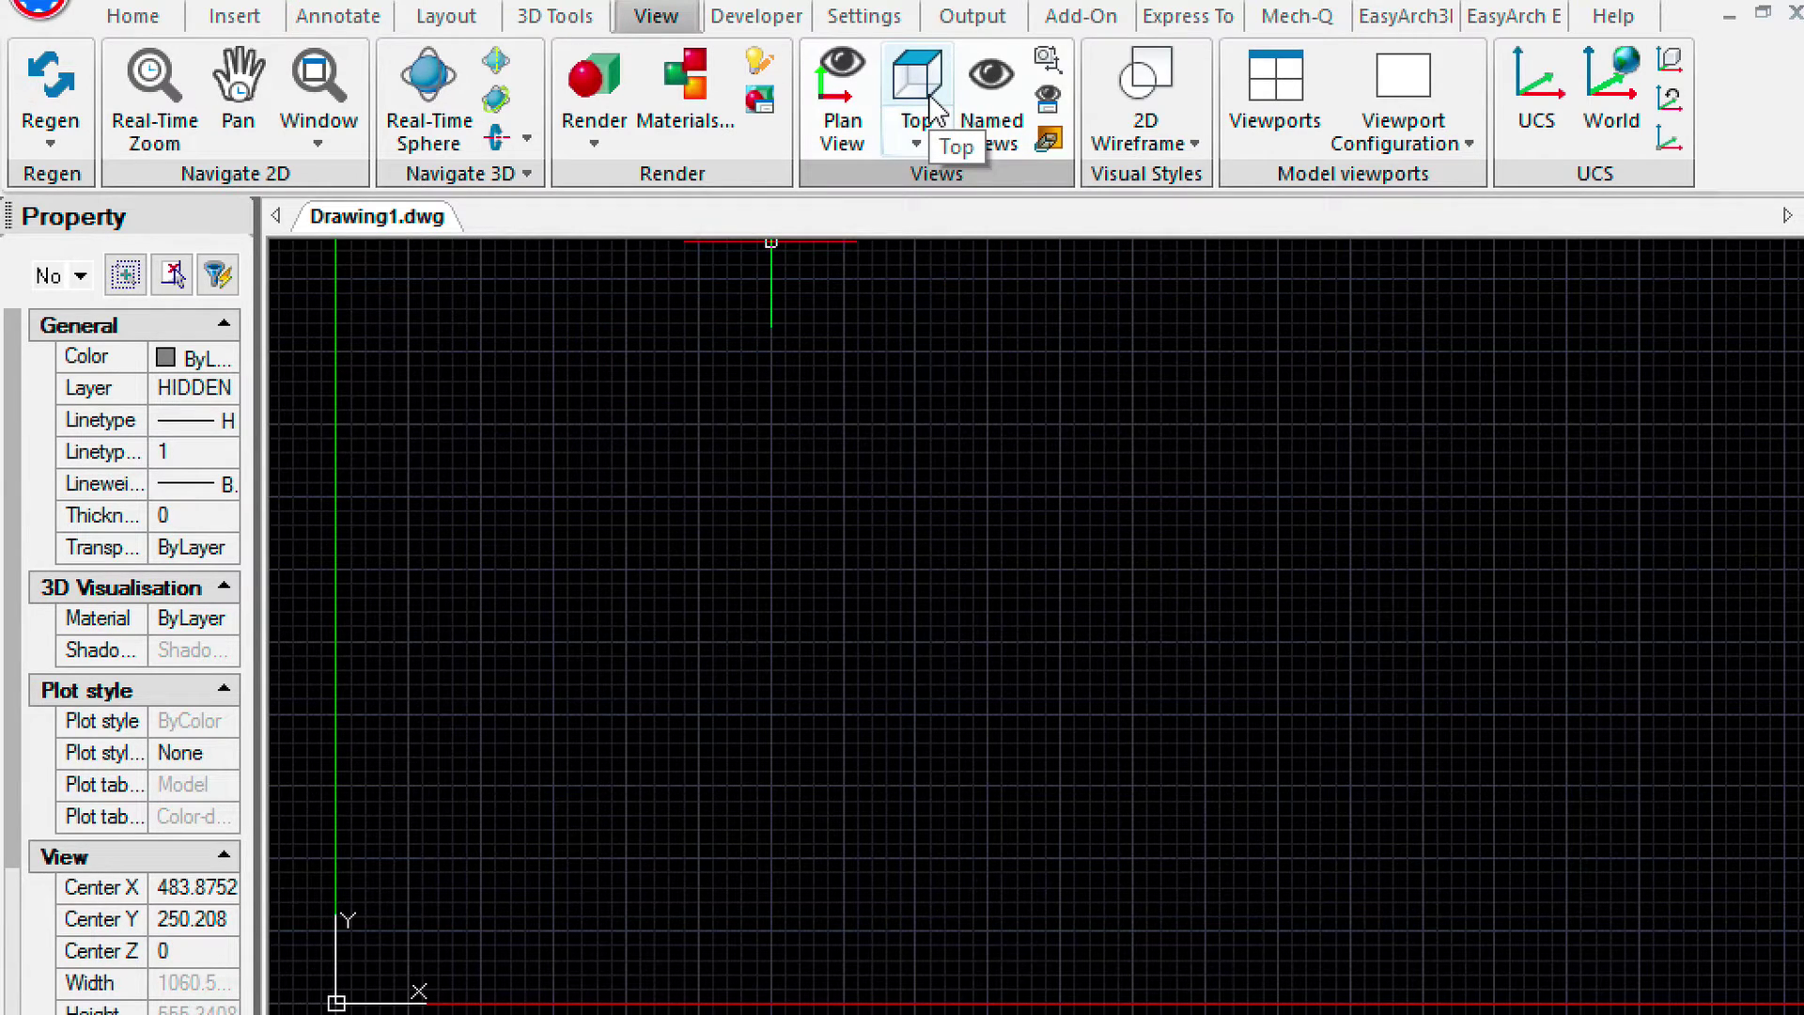
Draw a 12' vertical line near the origin as the column centreline.
left_click(1314, 19)
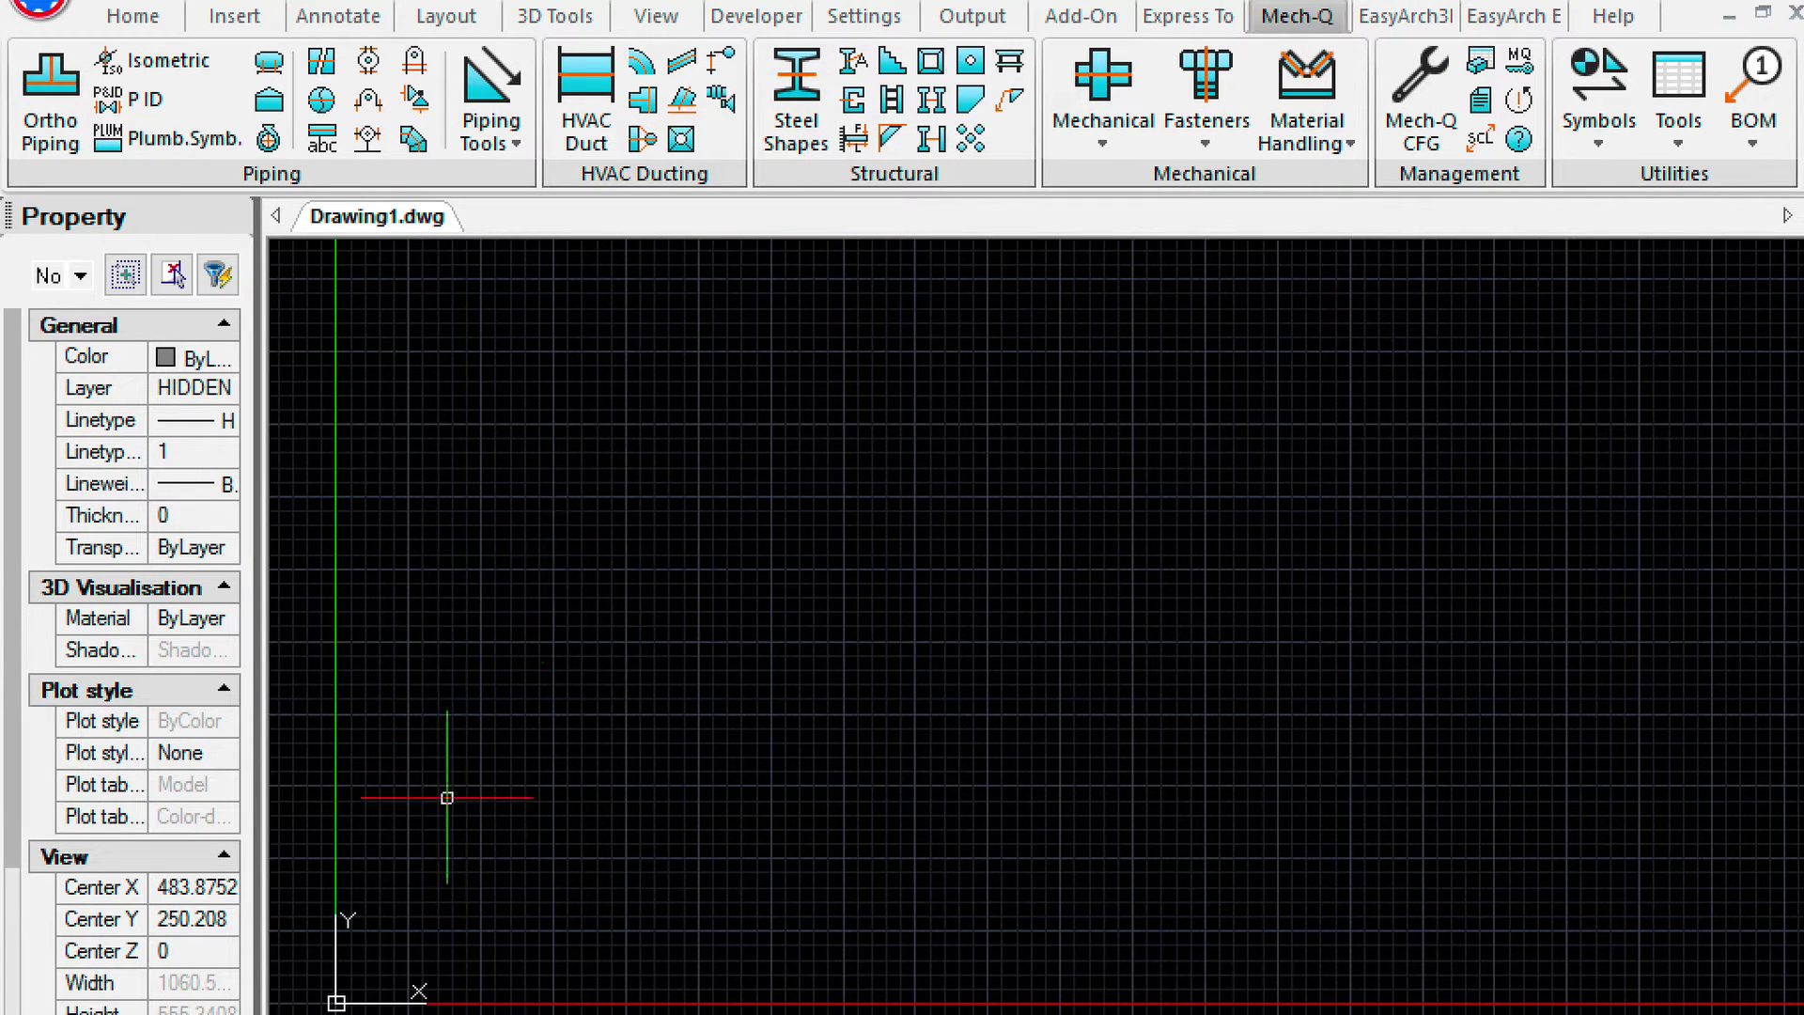
type("l")
key("Return")
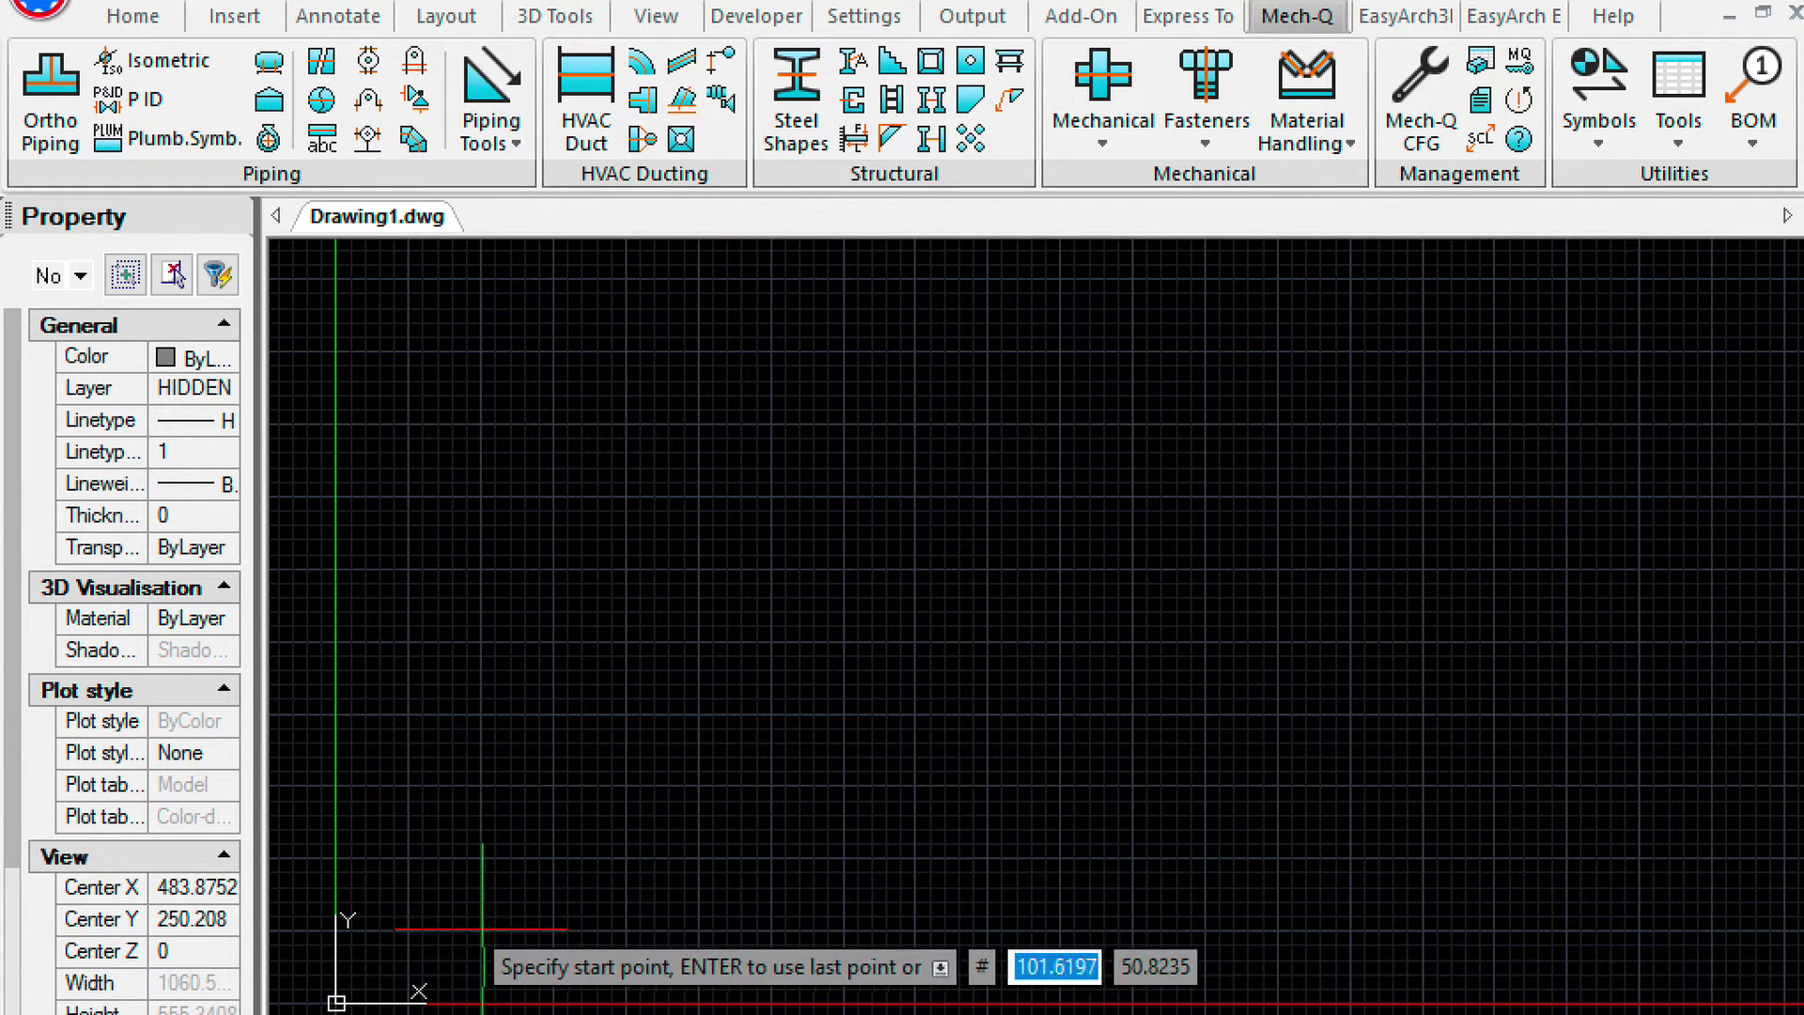
left_click(395, 928)
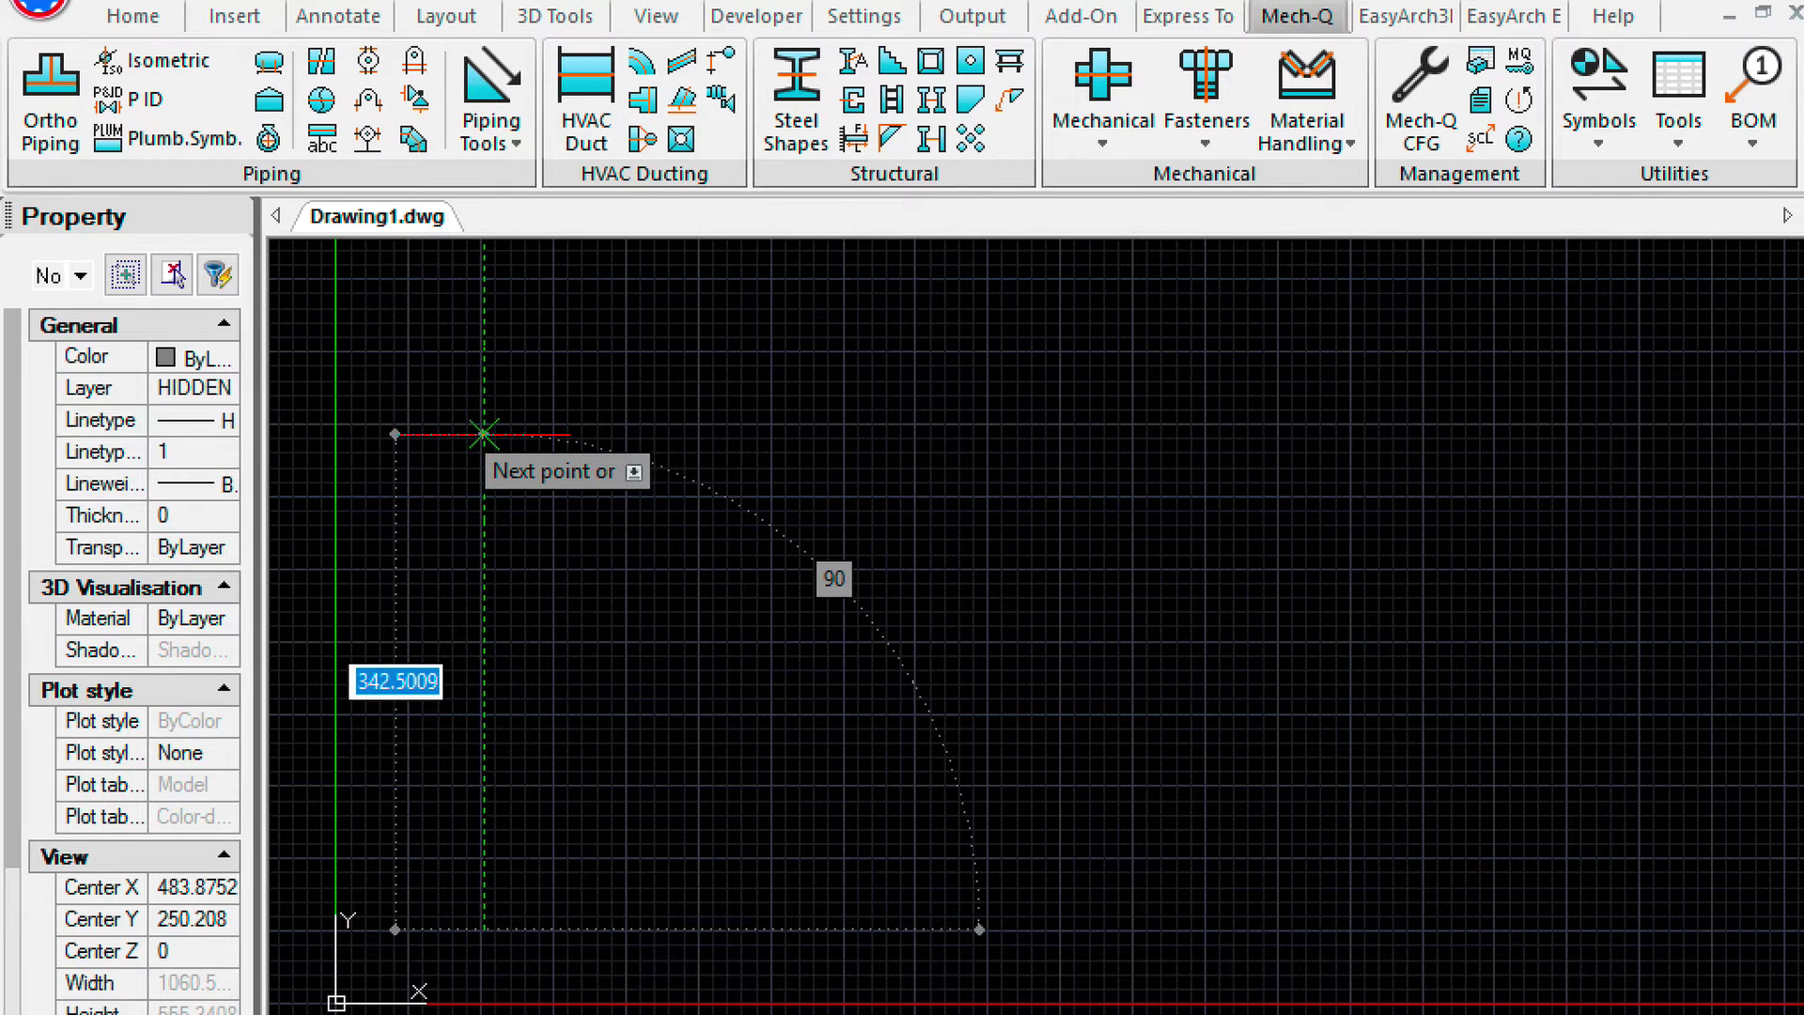
type("12'")
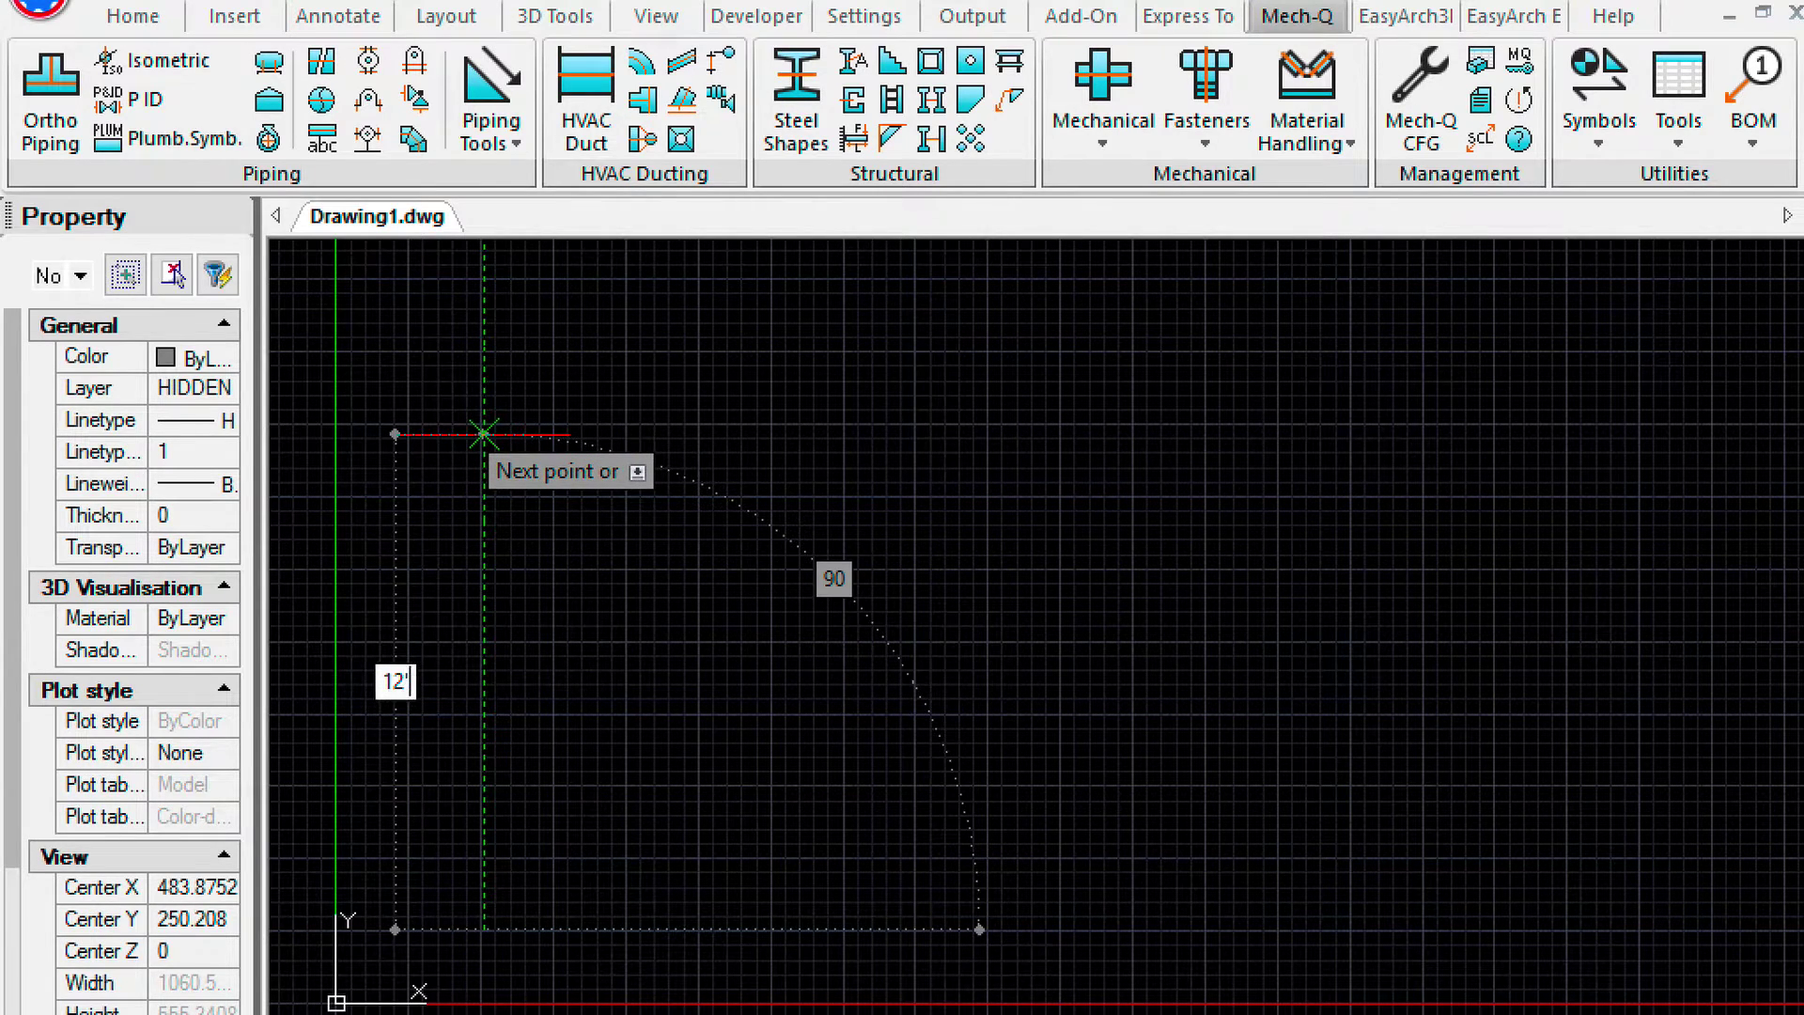
key("Return")
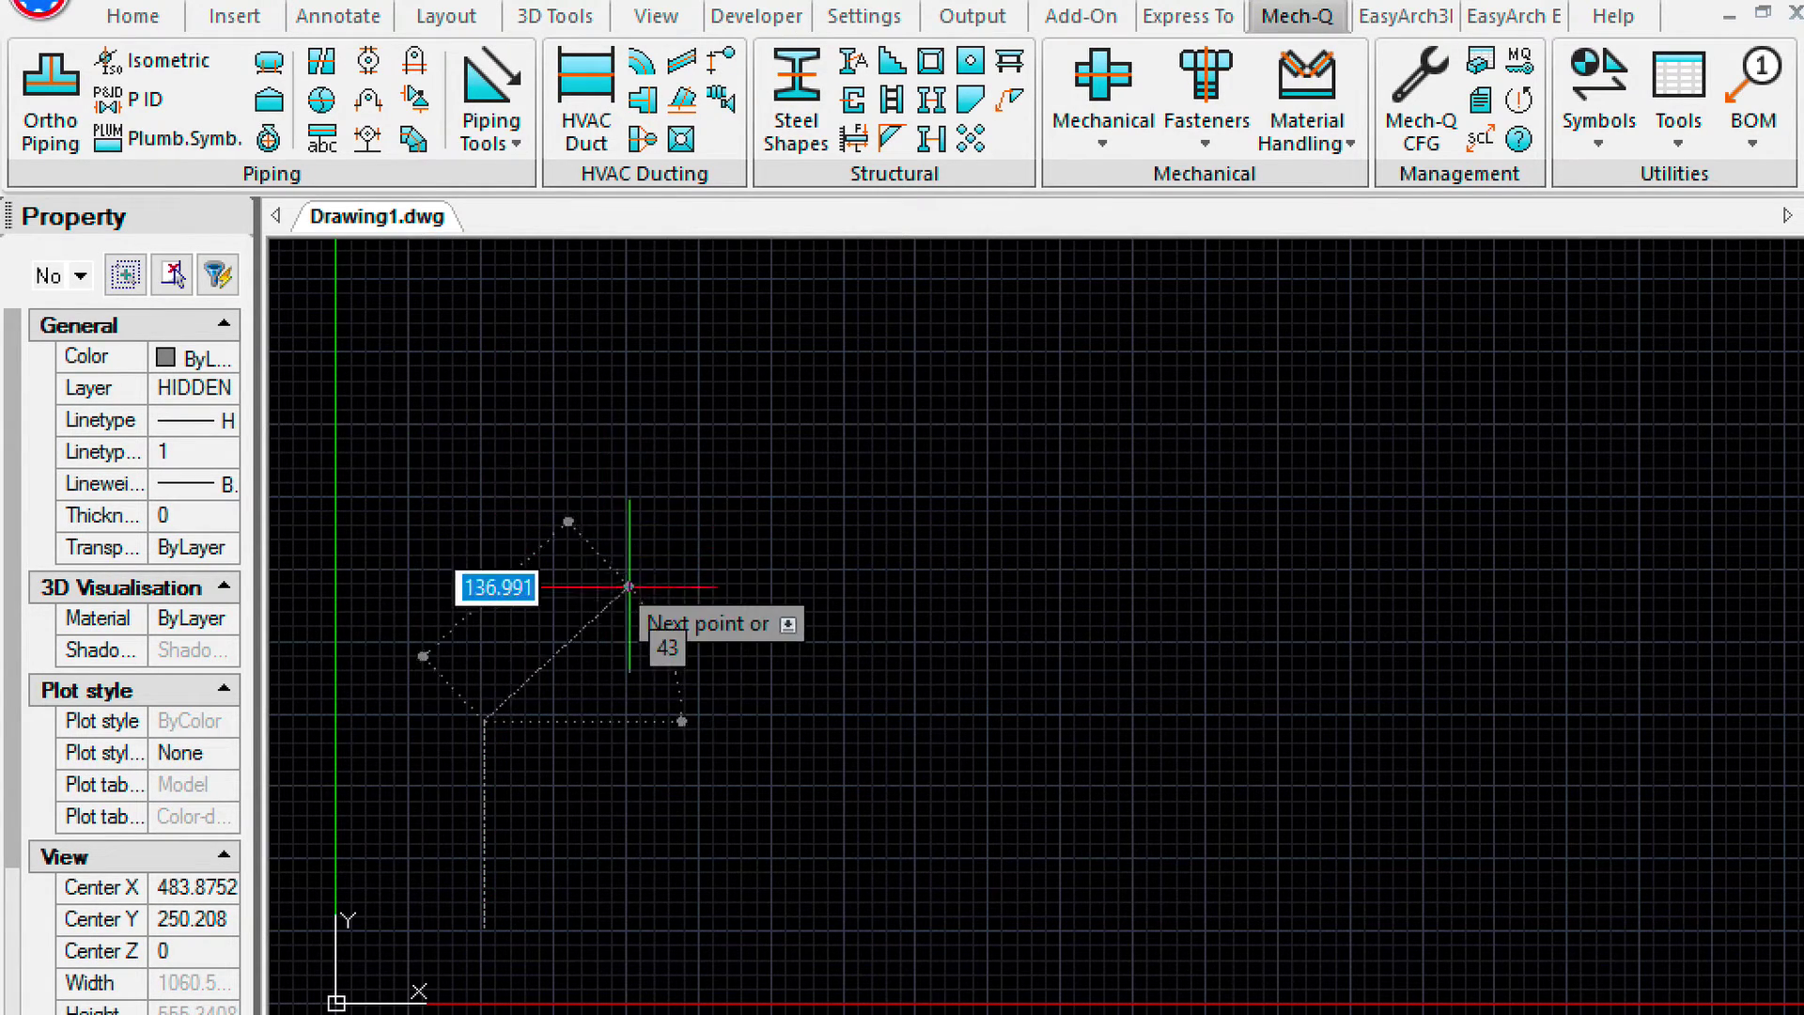
key("Escape")
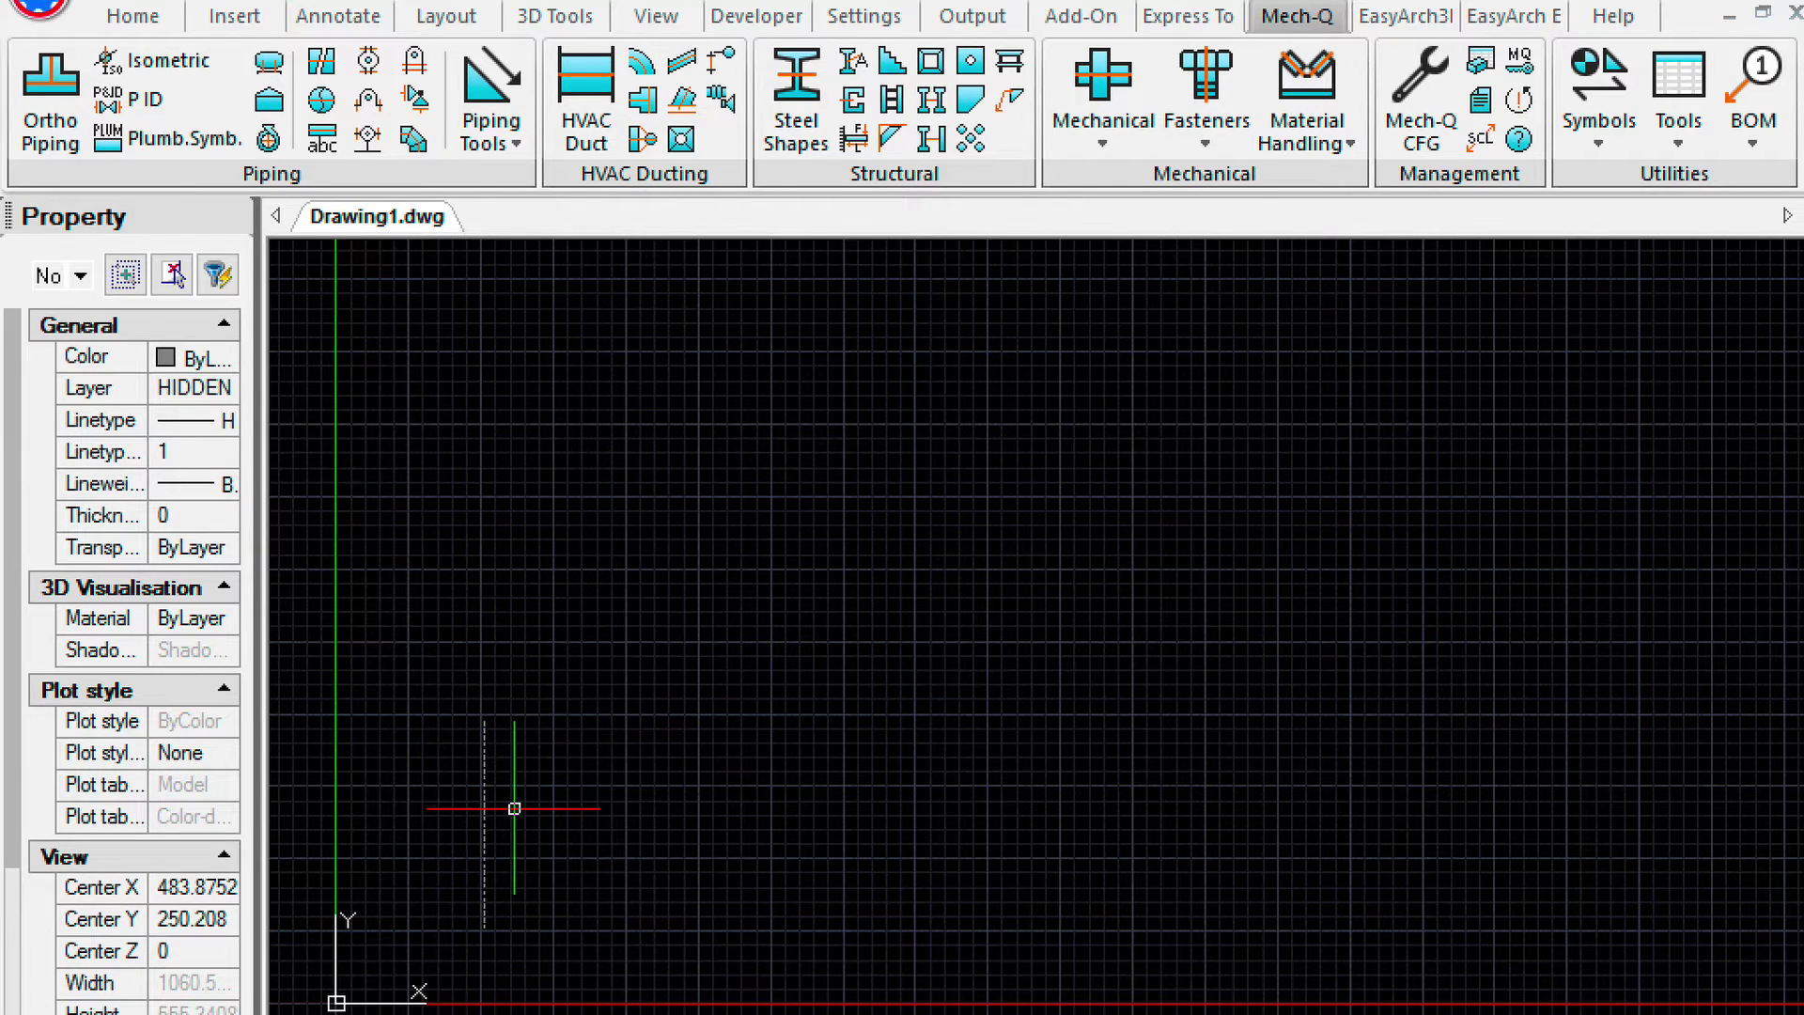
Draw a line sloping upward and away from the vertical line's upper end, entering 12' for it.
key("Return")
left_click(484, 721)
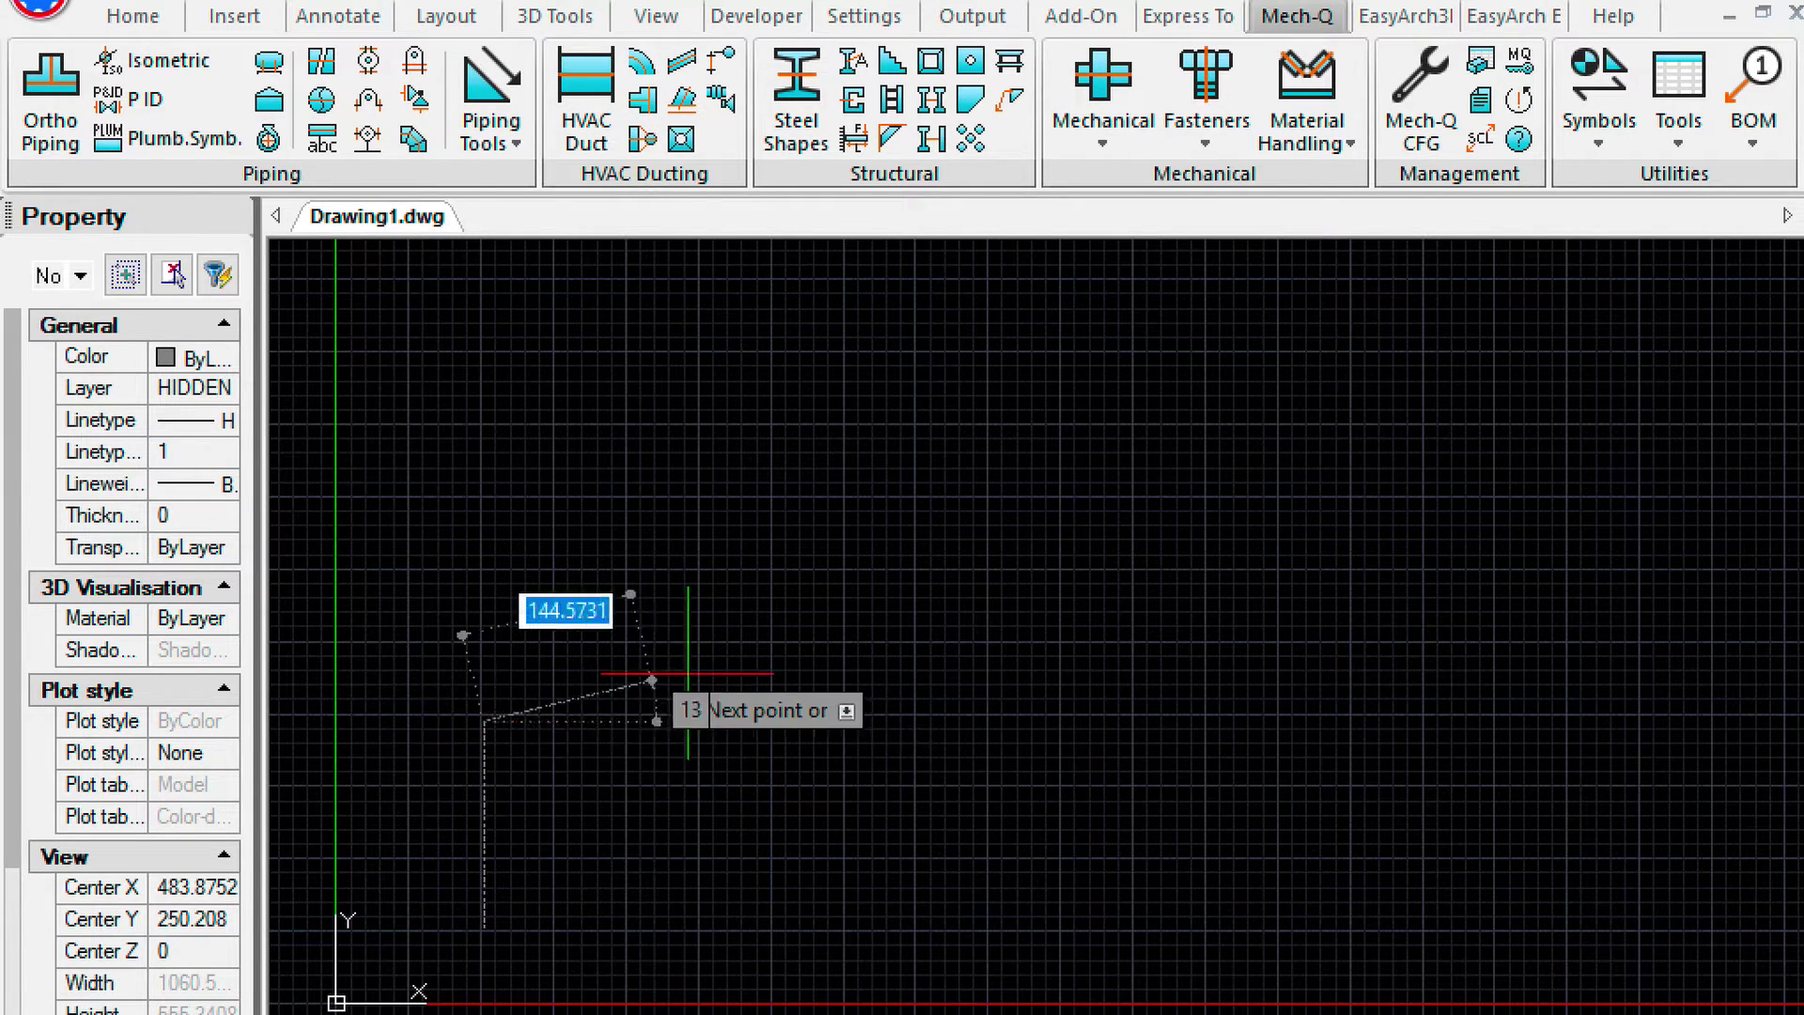
type("12'")
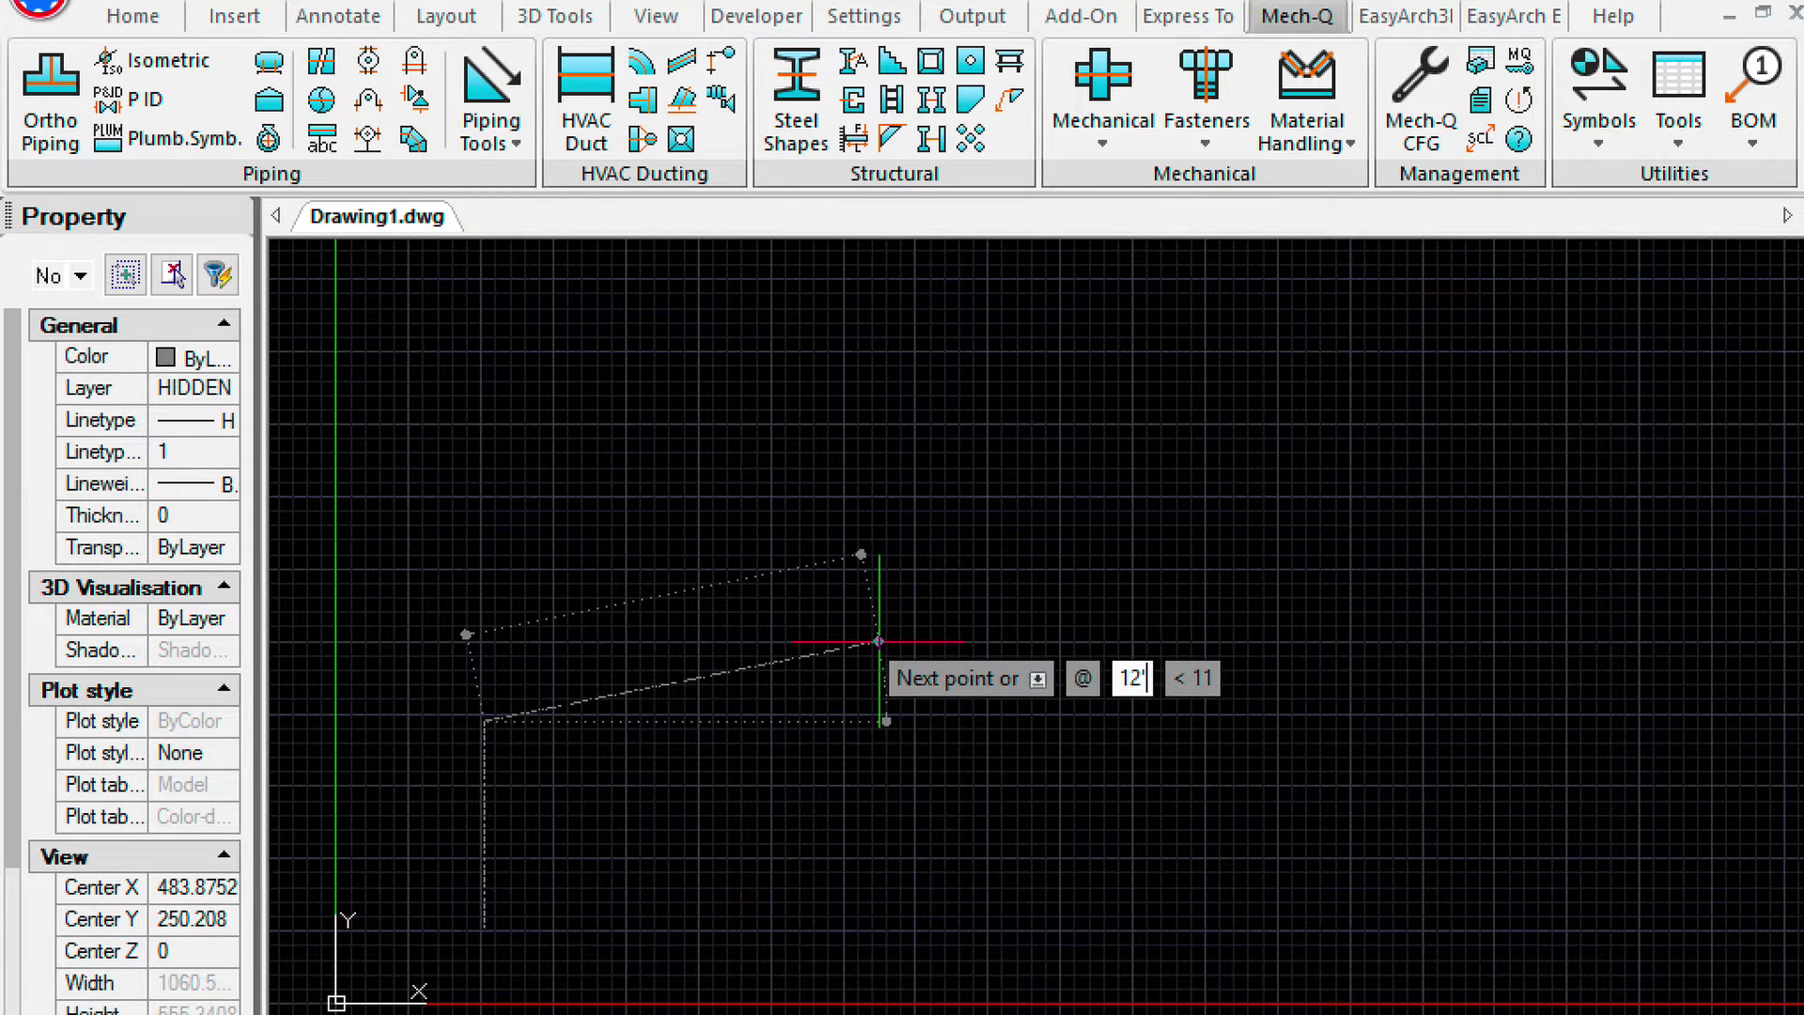
key("Tab")
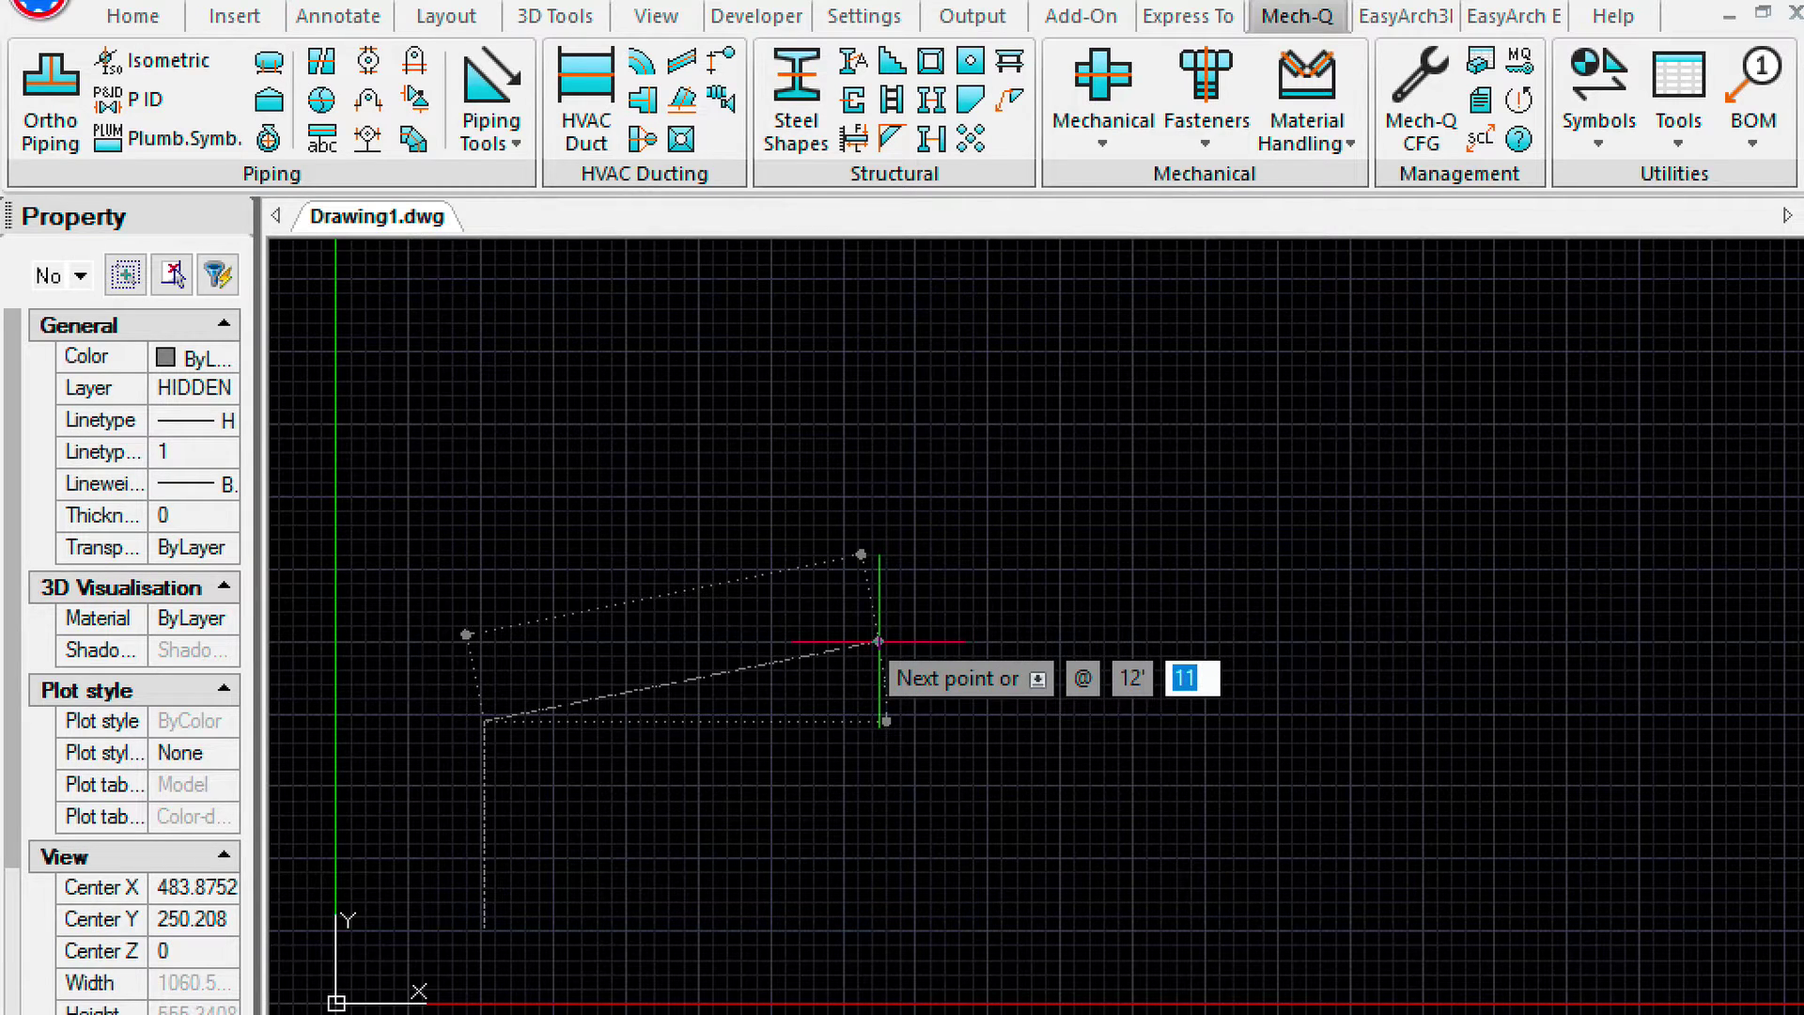
key("Return")
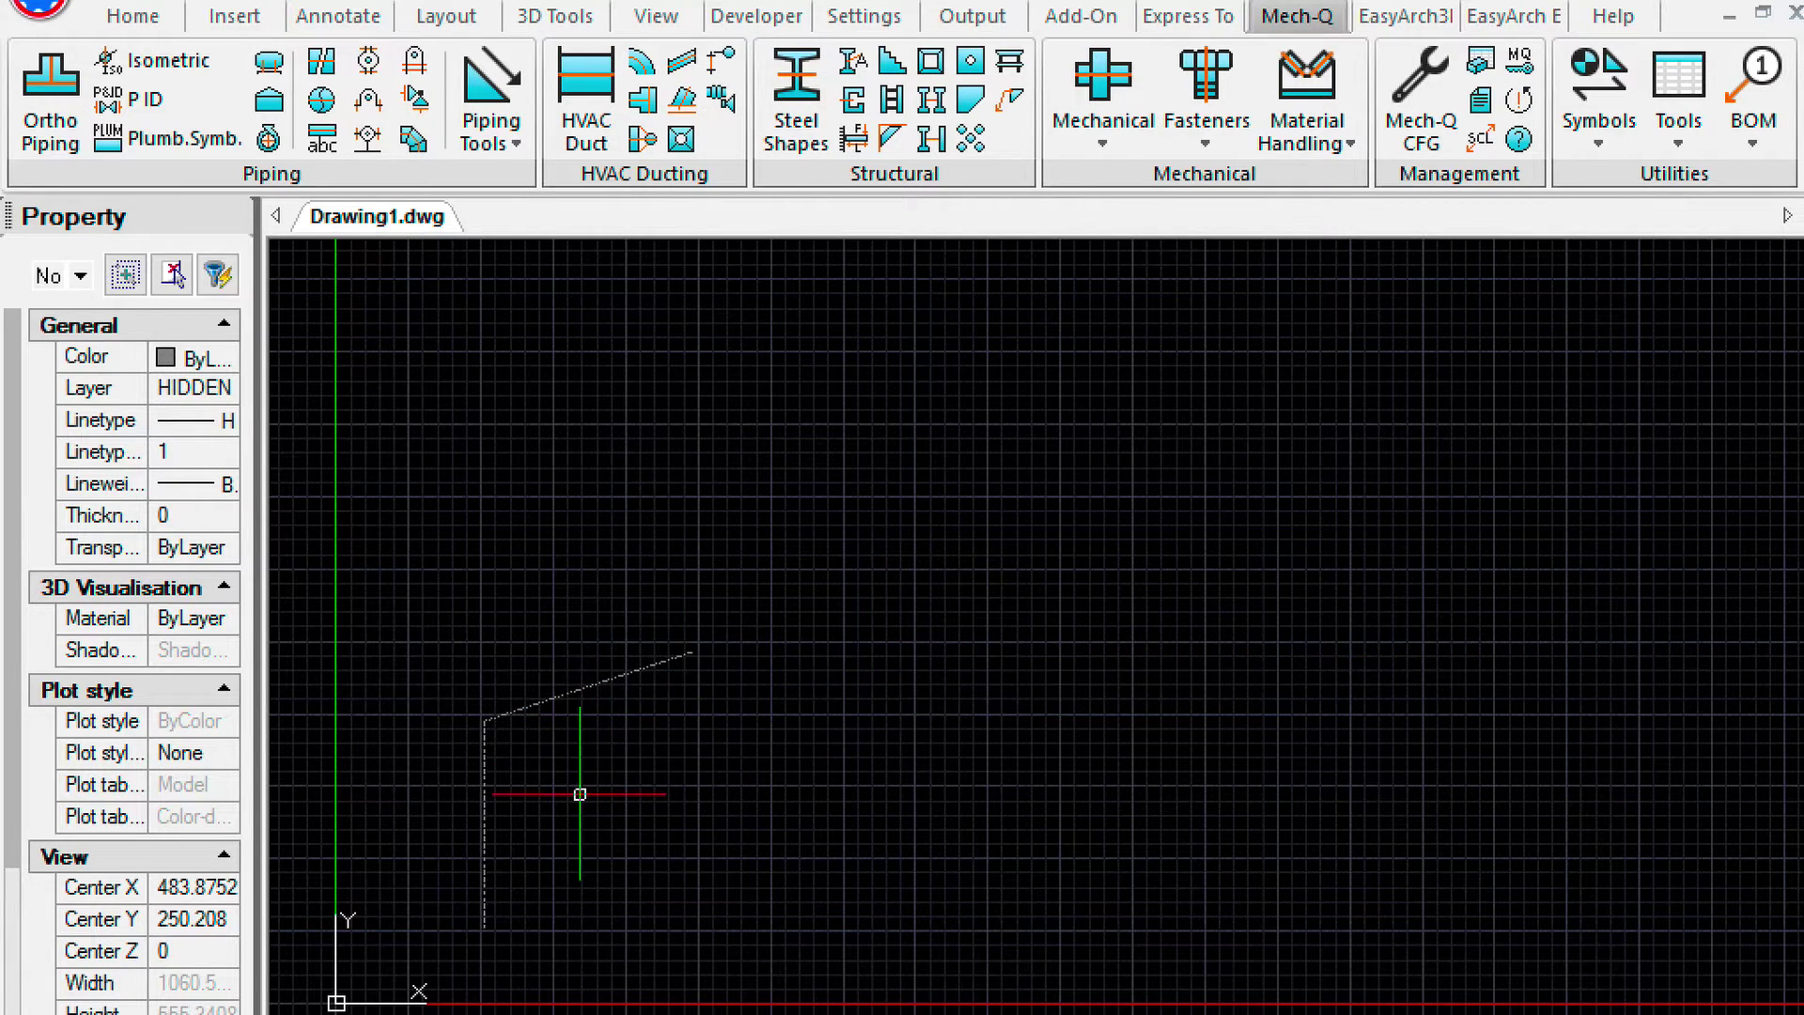
Draw a horizontal base line from the vertical line's lower end to directly below the sloping line's far end.
key("Return")
left_click(484, 928)
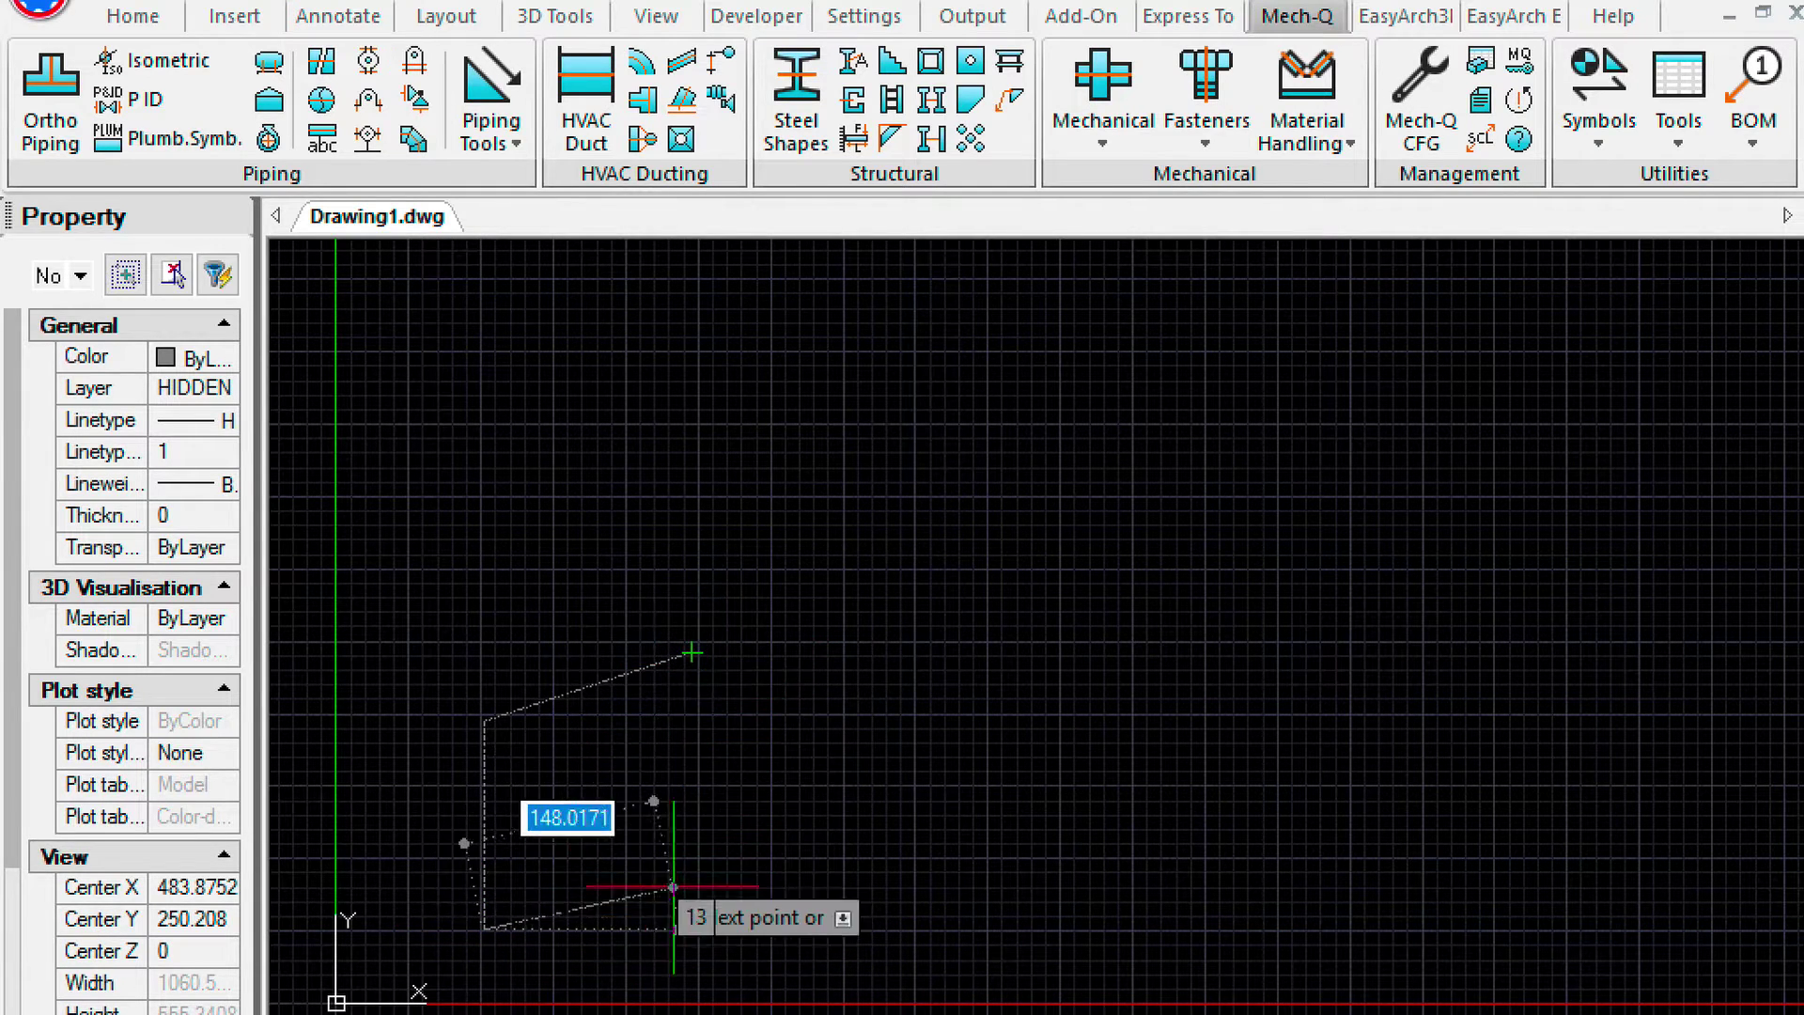
left_click(692, 928)
key("Return")
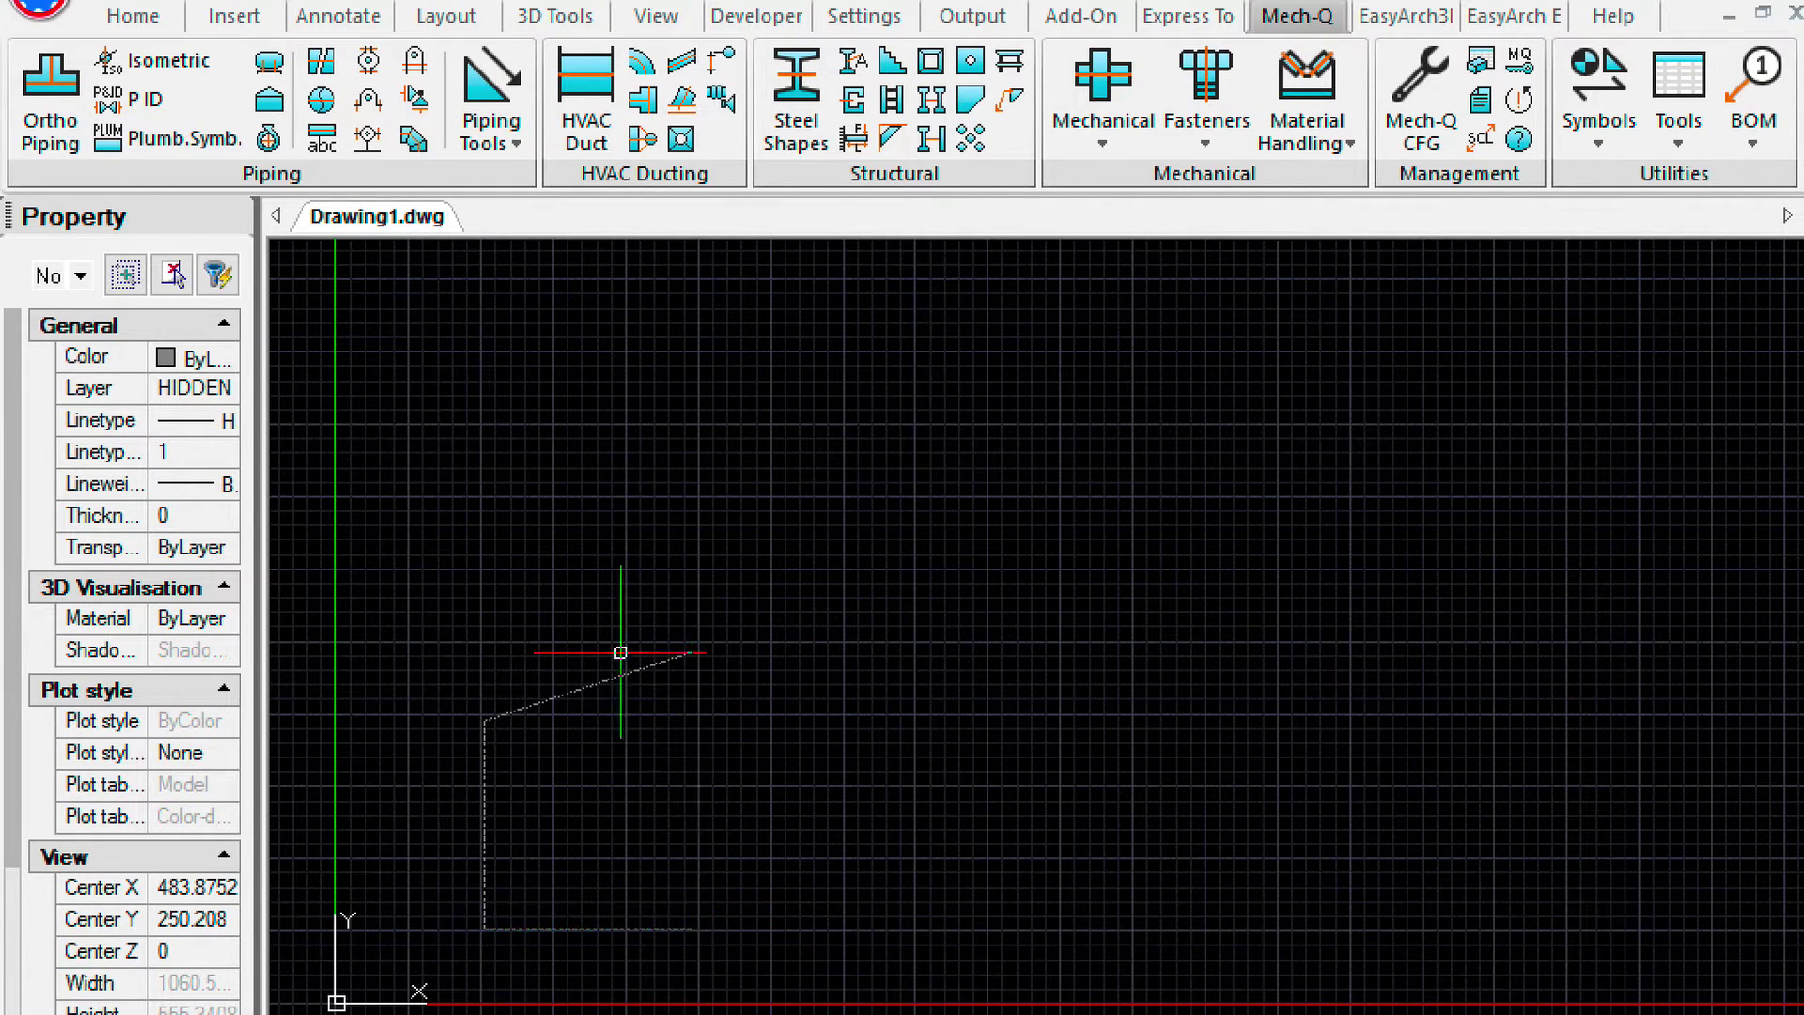
Place a 3D AISC W8x10 steel shape by its centre point along the vertical line, from lower to upper end, with a roll of 90.
left_click(662, 17)
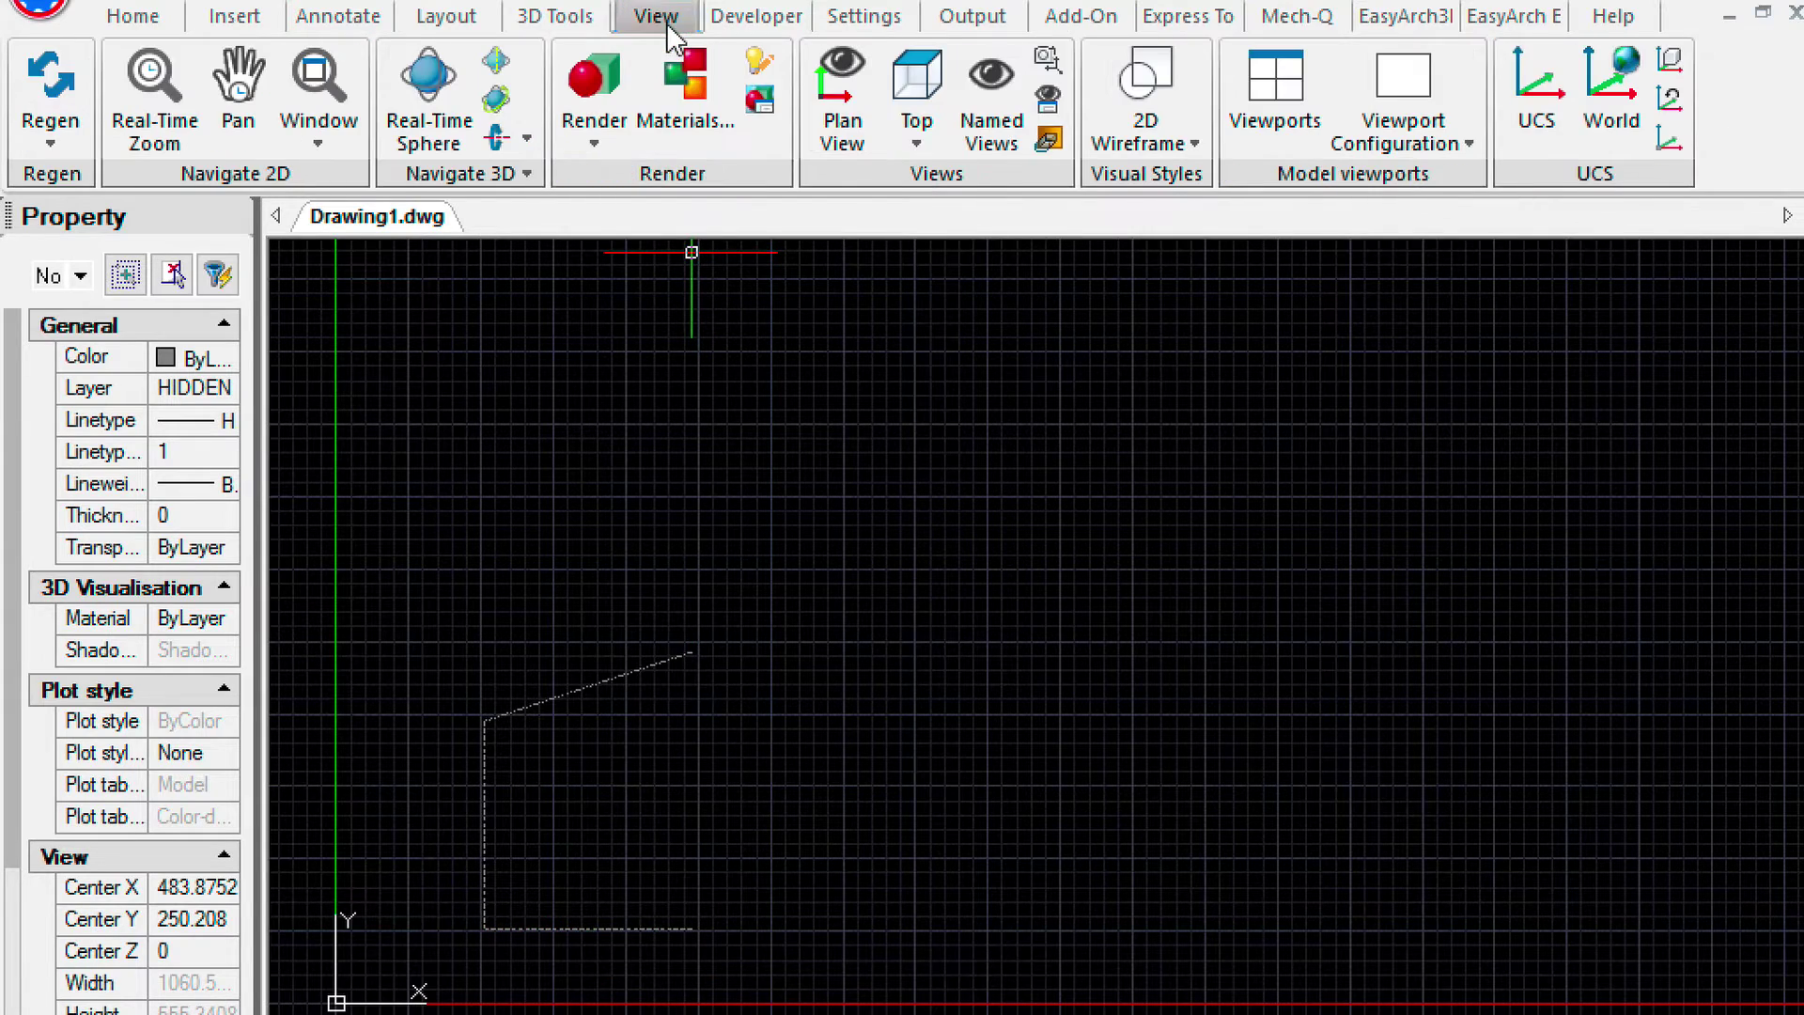
left_click(916, 136)
left_click(967, 669)
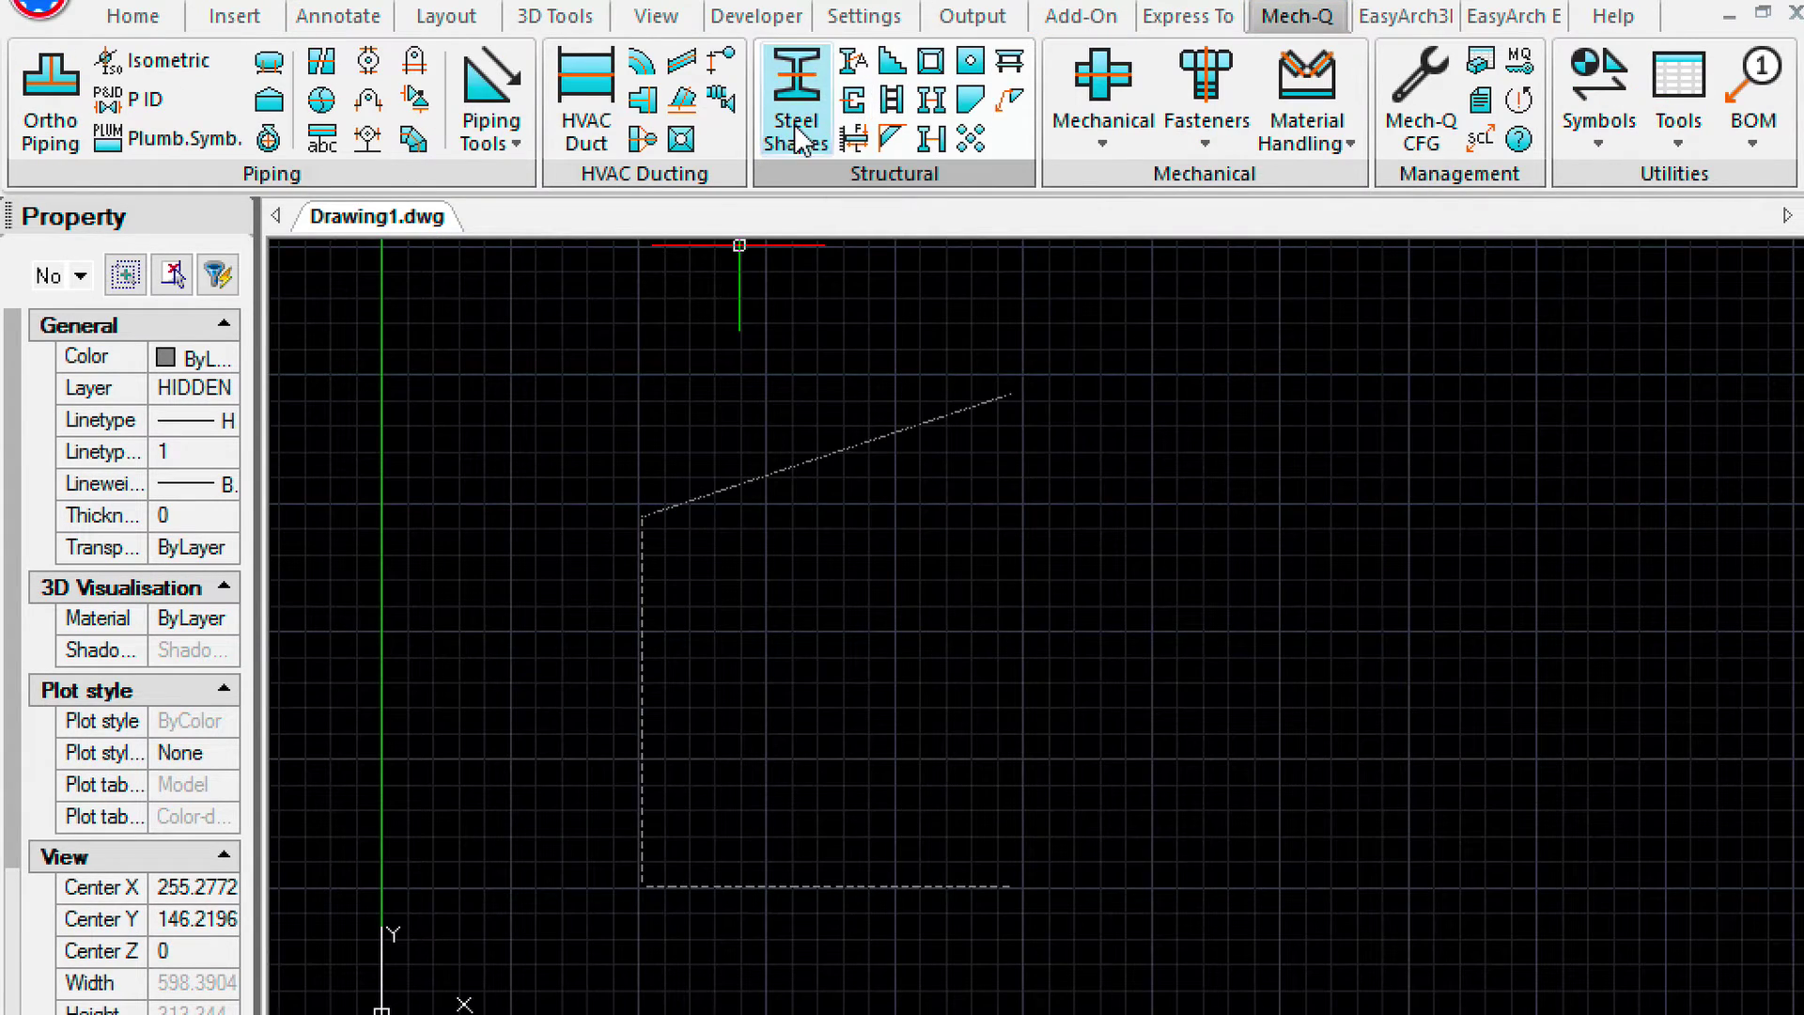
left_click(793, 122)
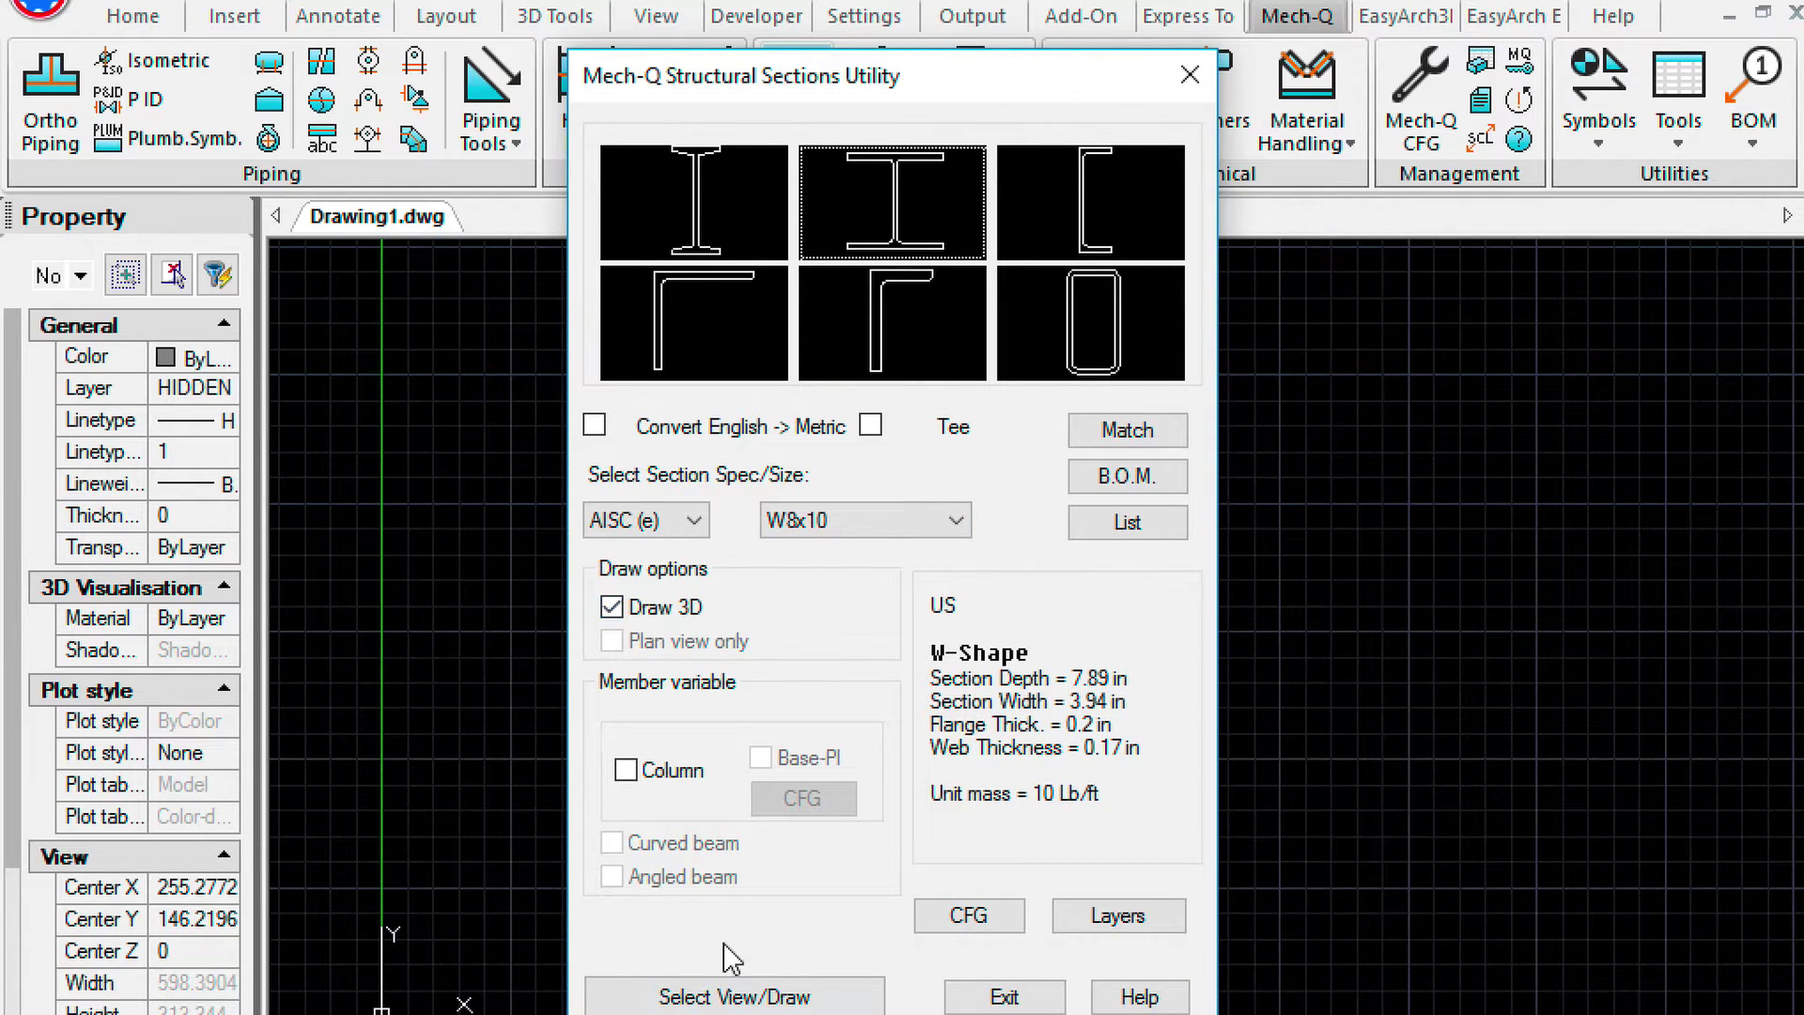
left_click(721, 999)
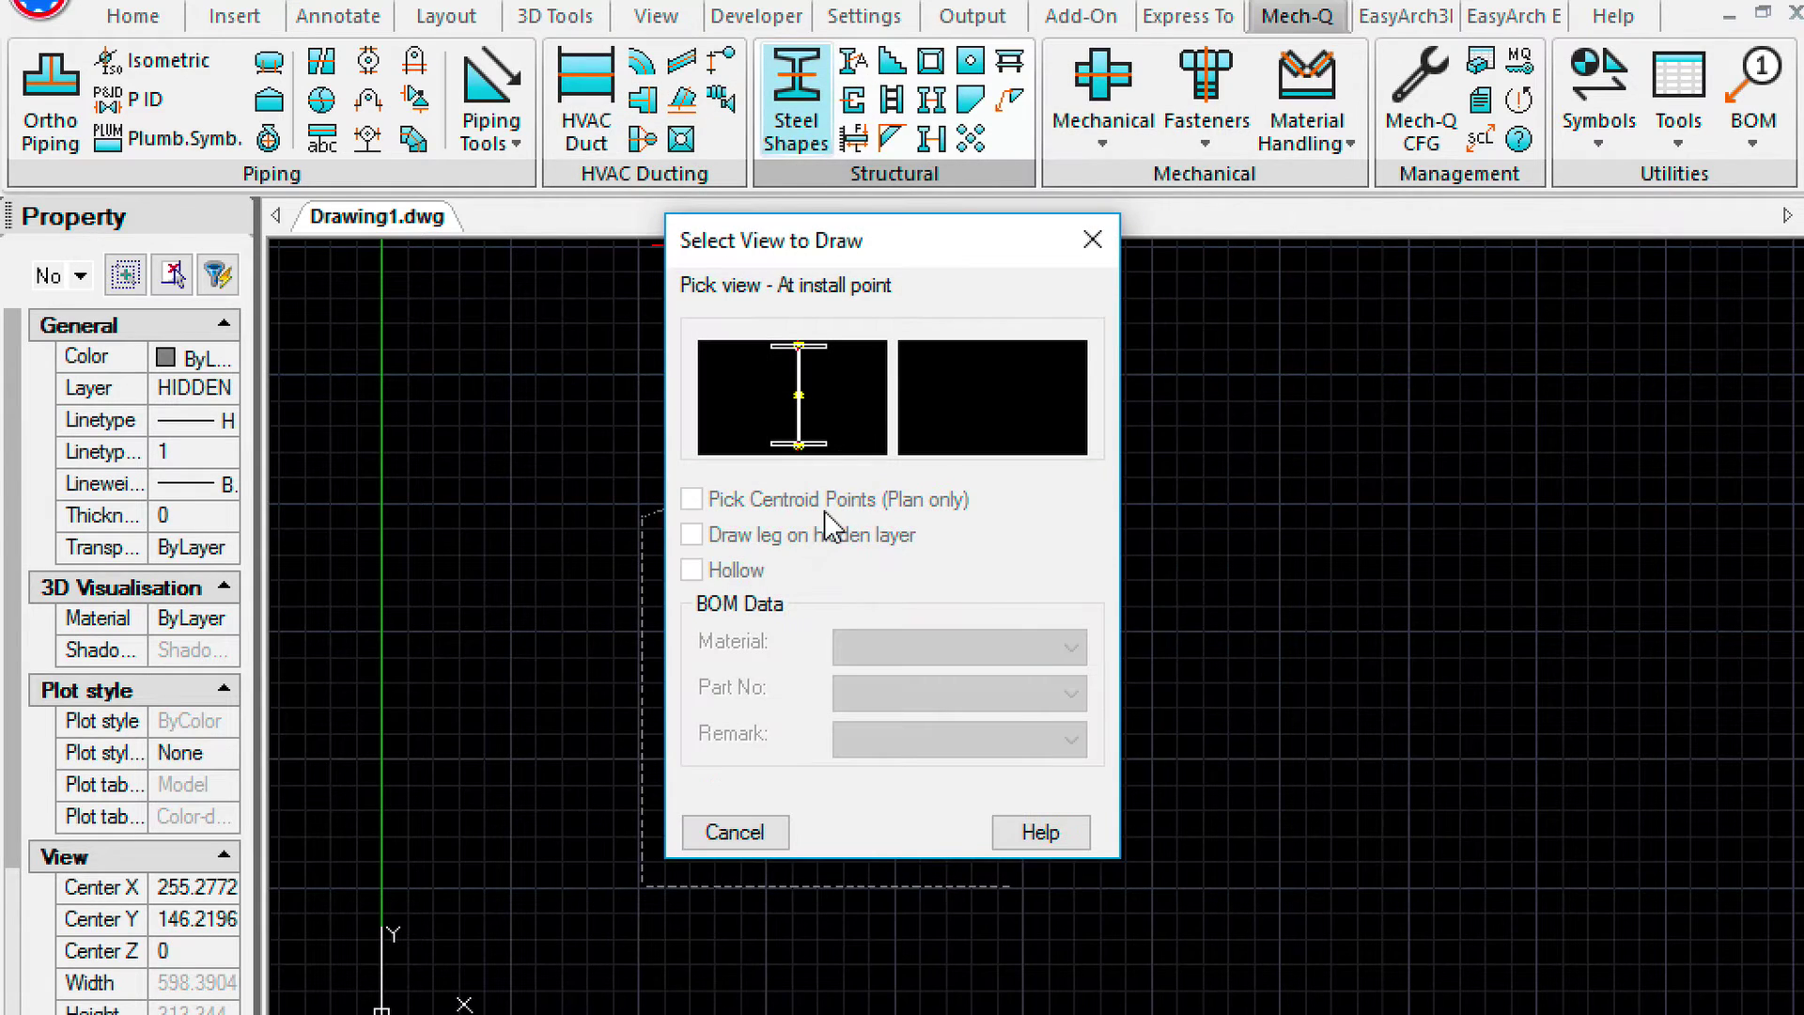
left_click(799, 406)
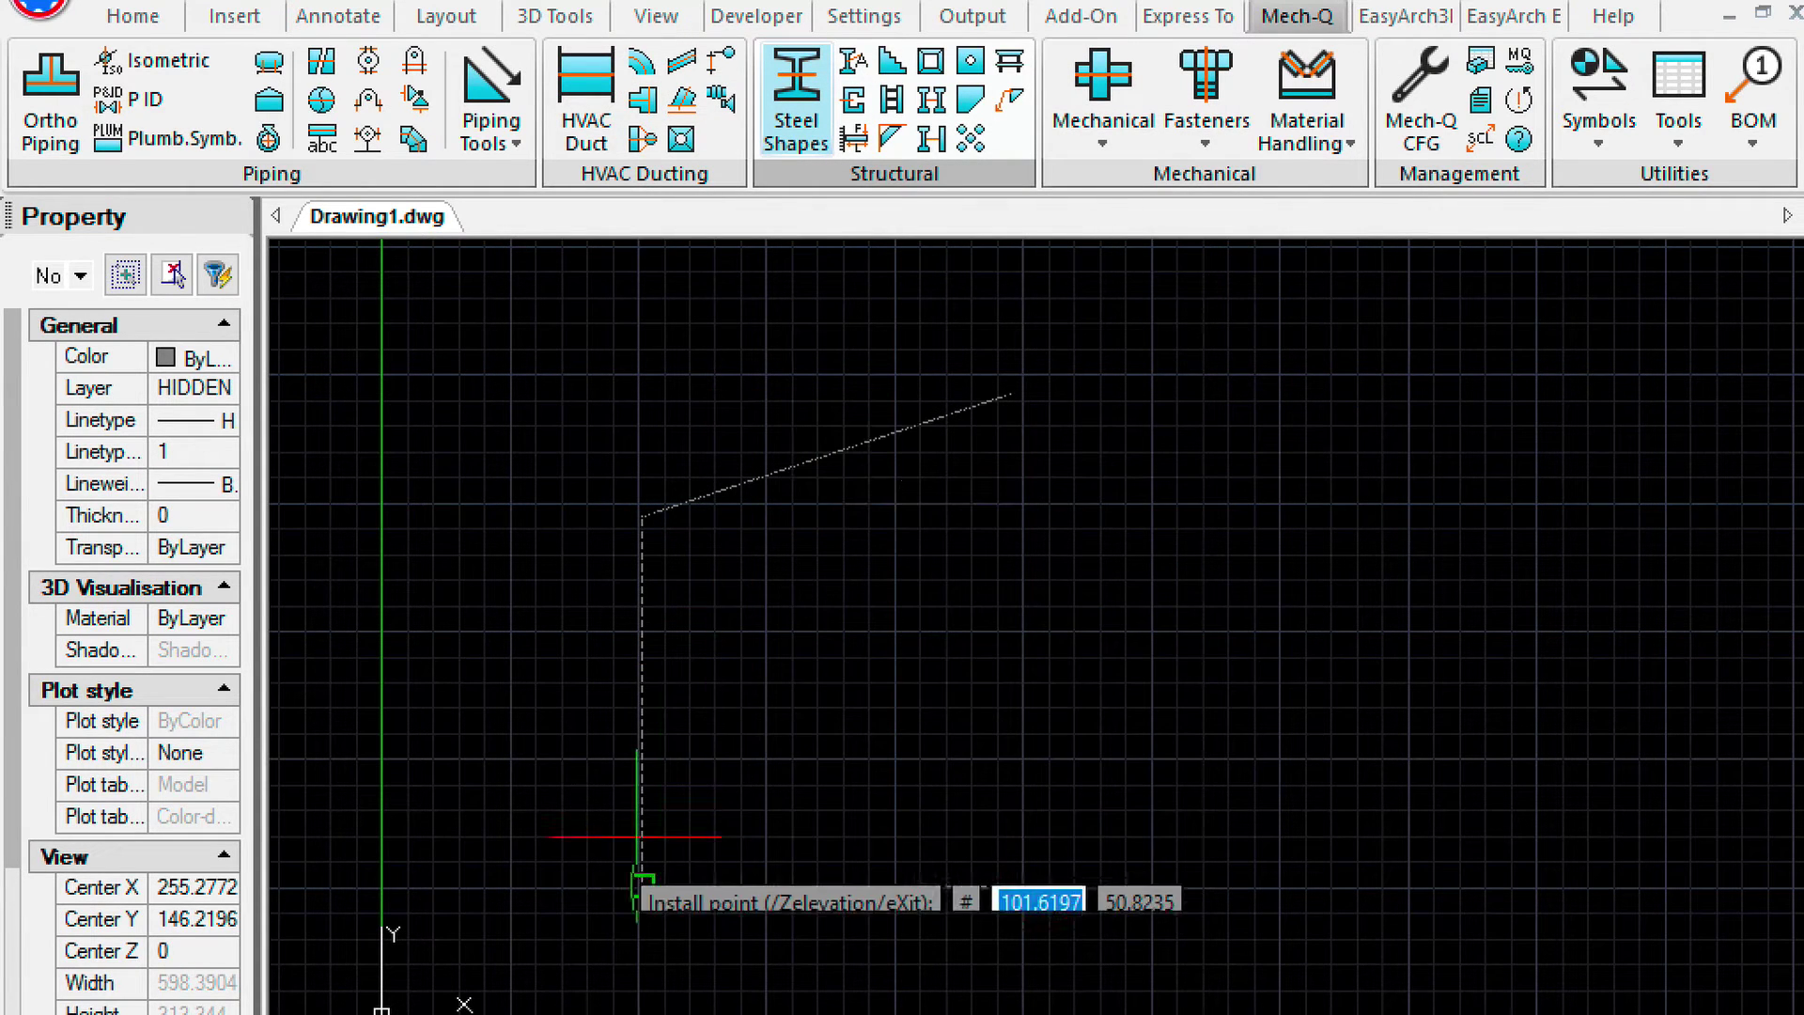
left_click(642, 884)
left_click(643, 516)
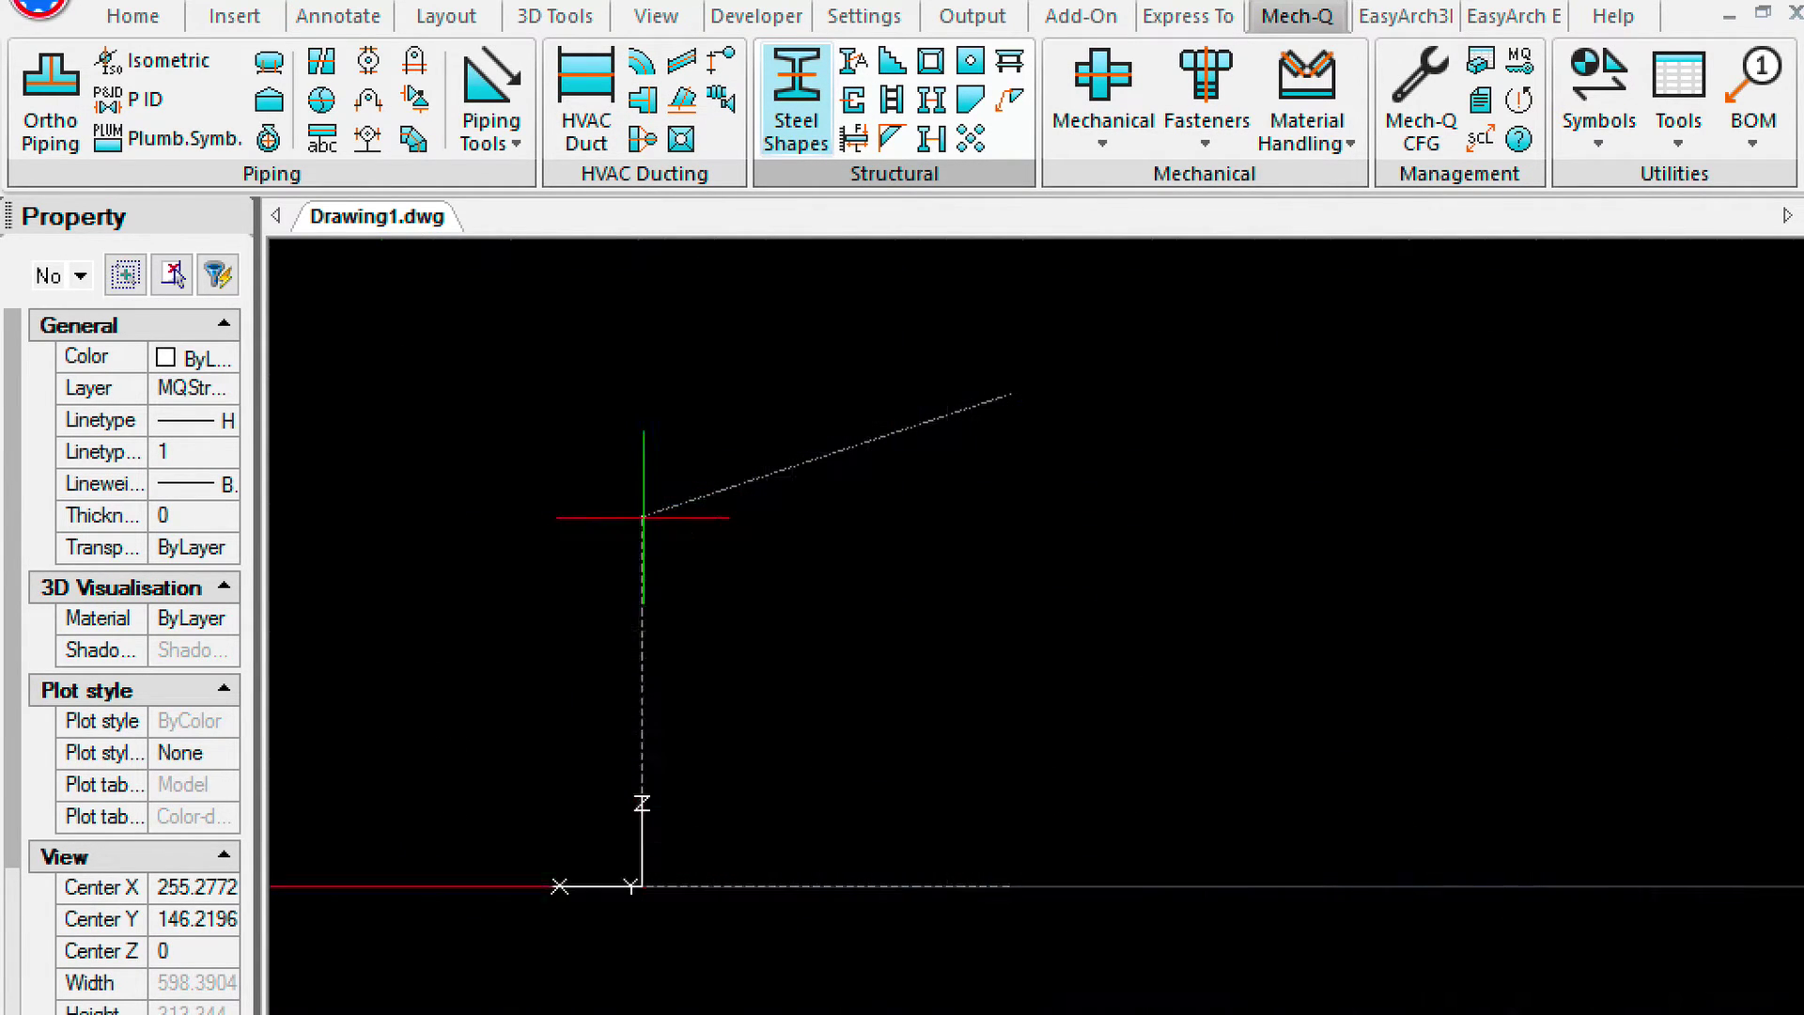
key("Return")
scroll(616, 512, "up", 4)
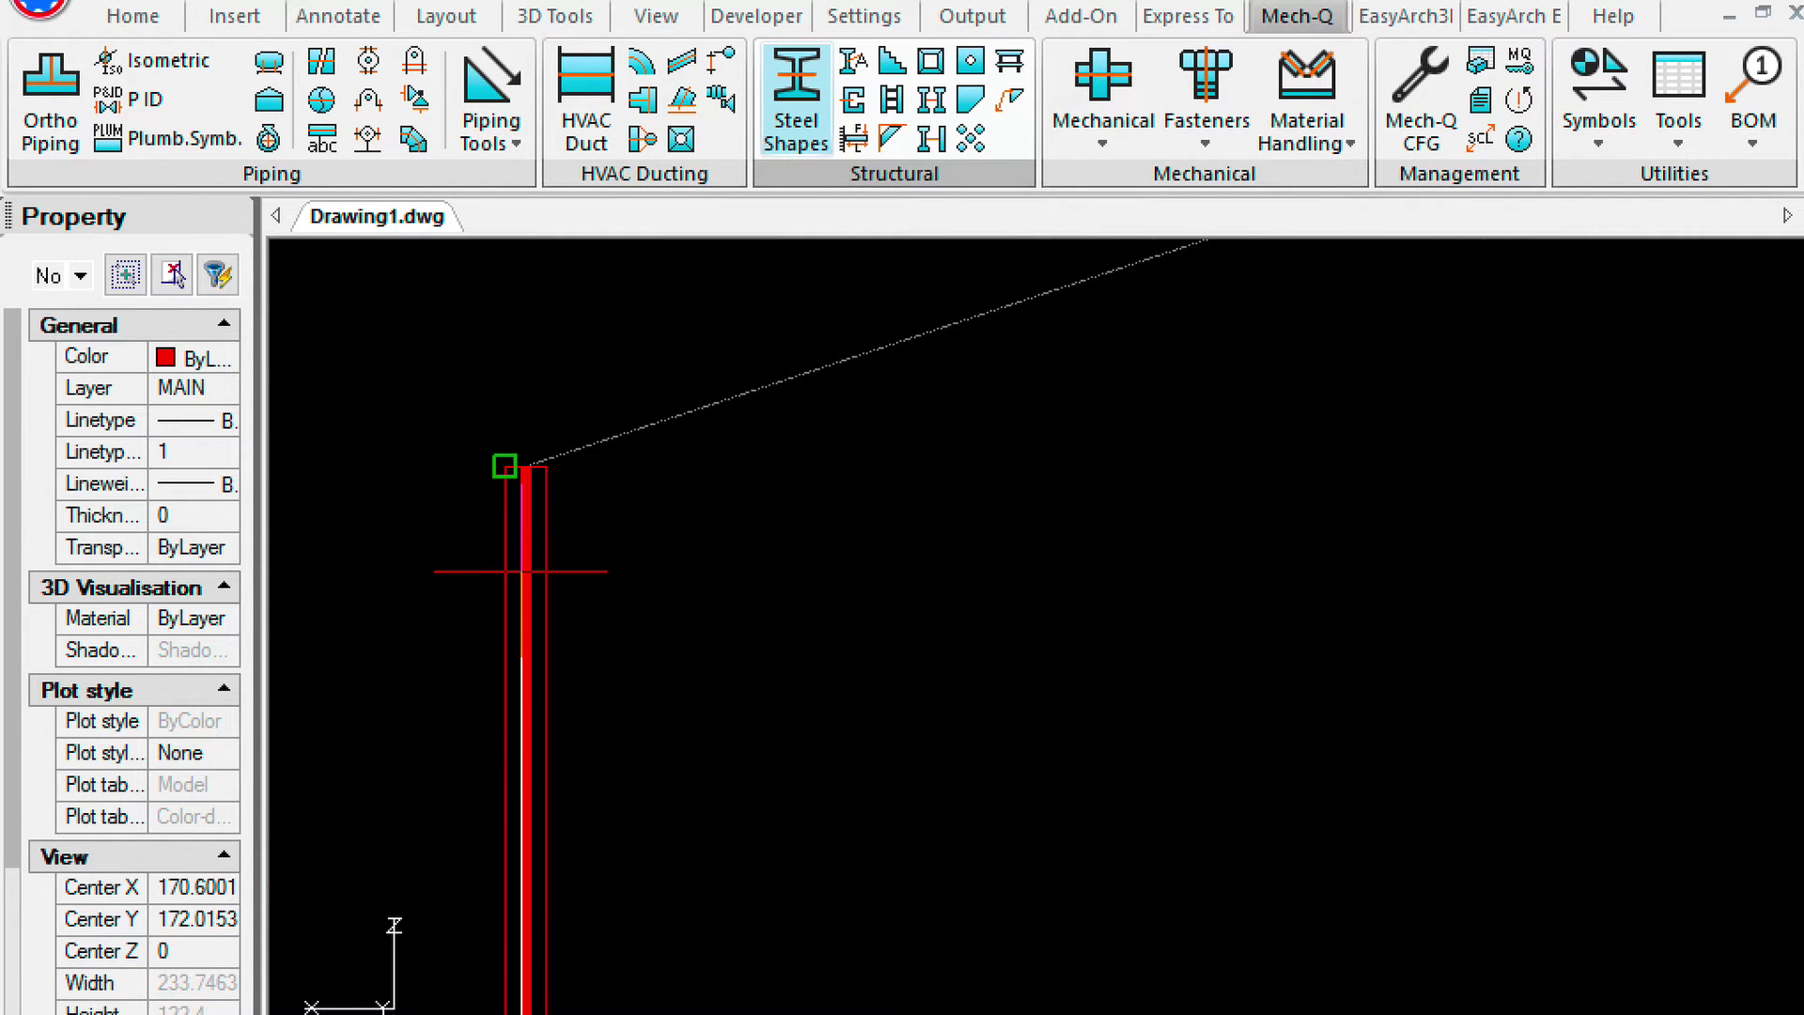
type("90")
key("Return")
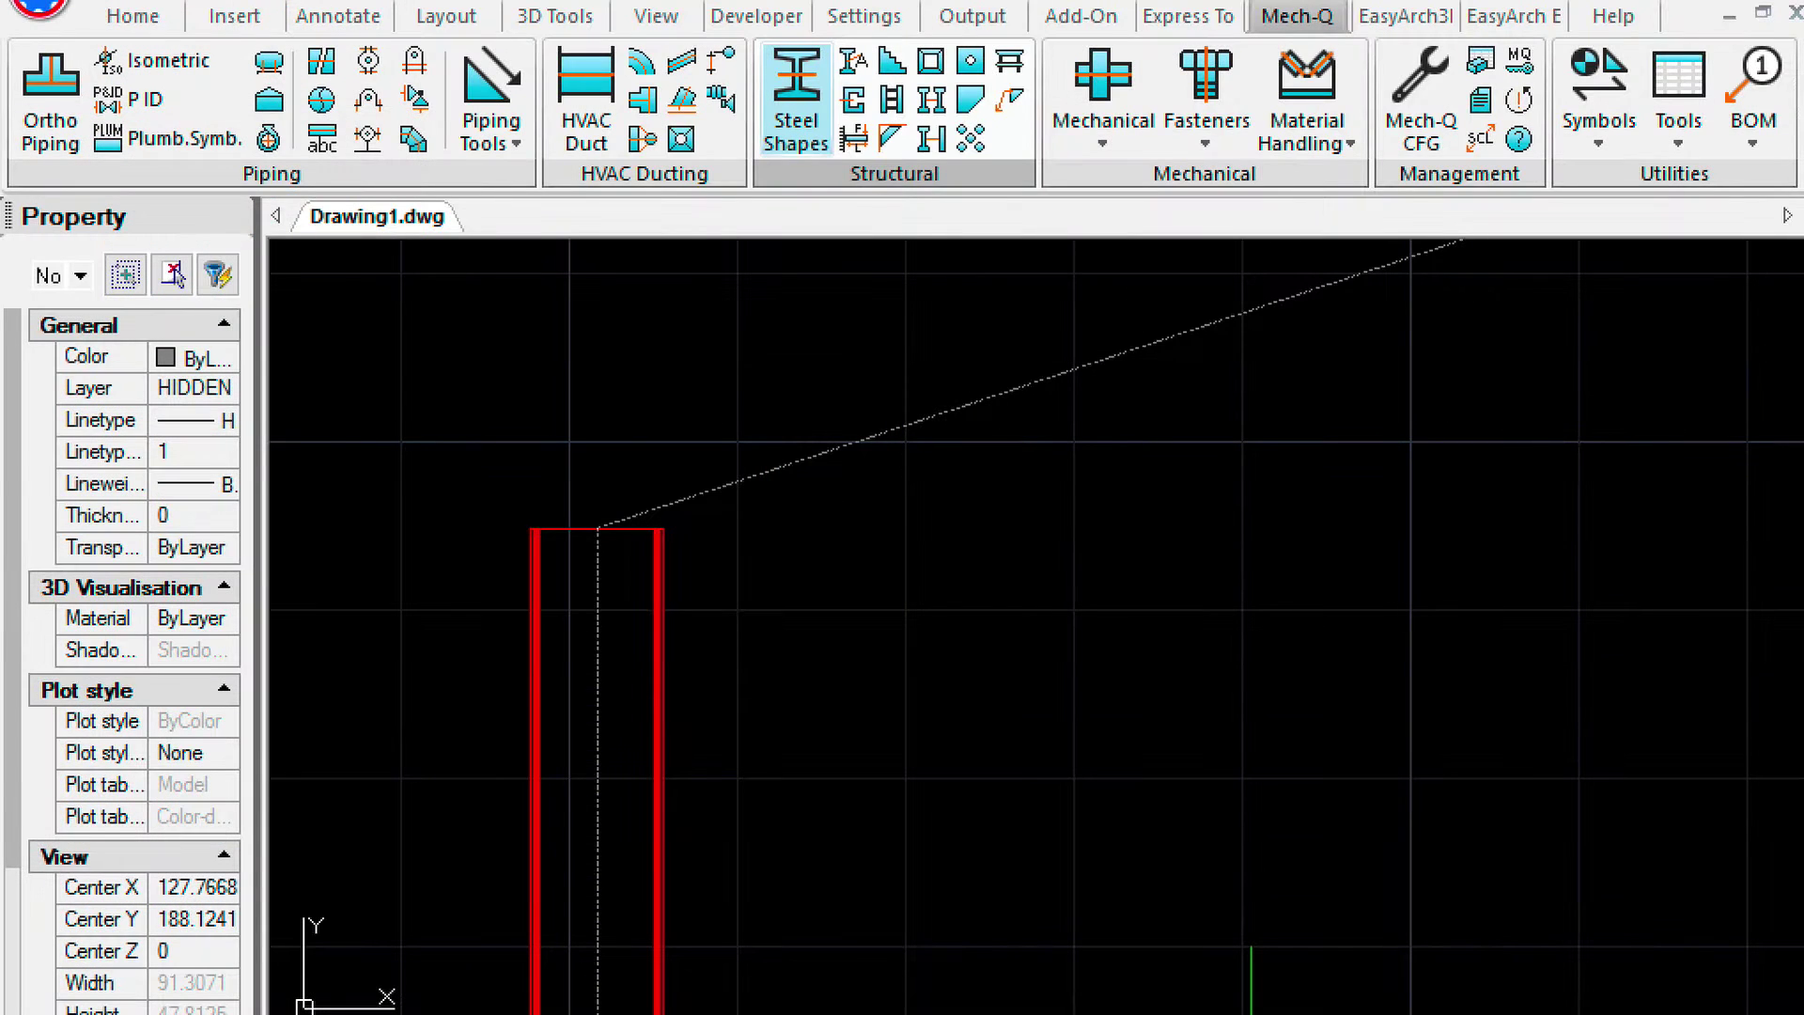
Clear all entity snap modes and enable only Endpoint.
type("o")
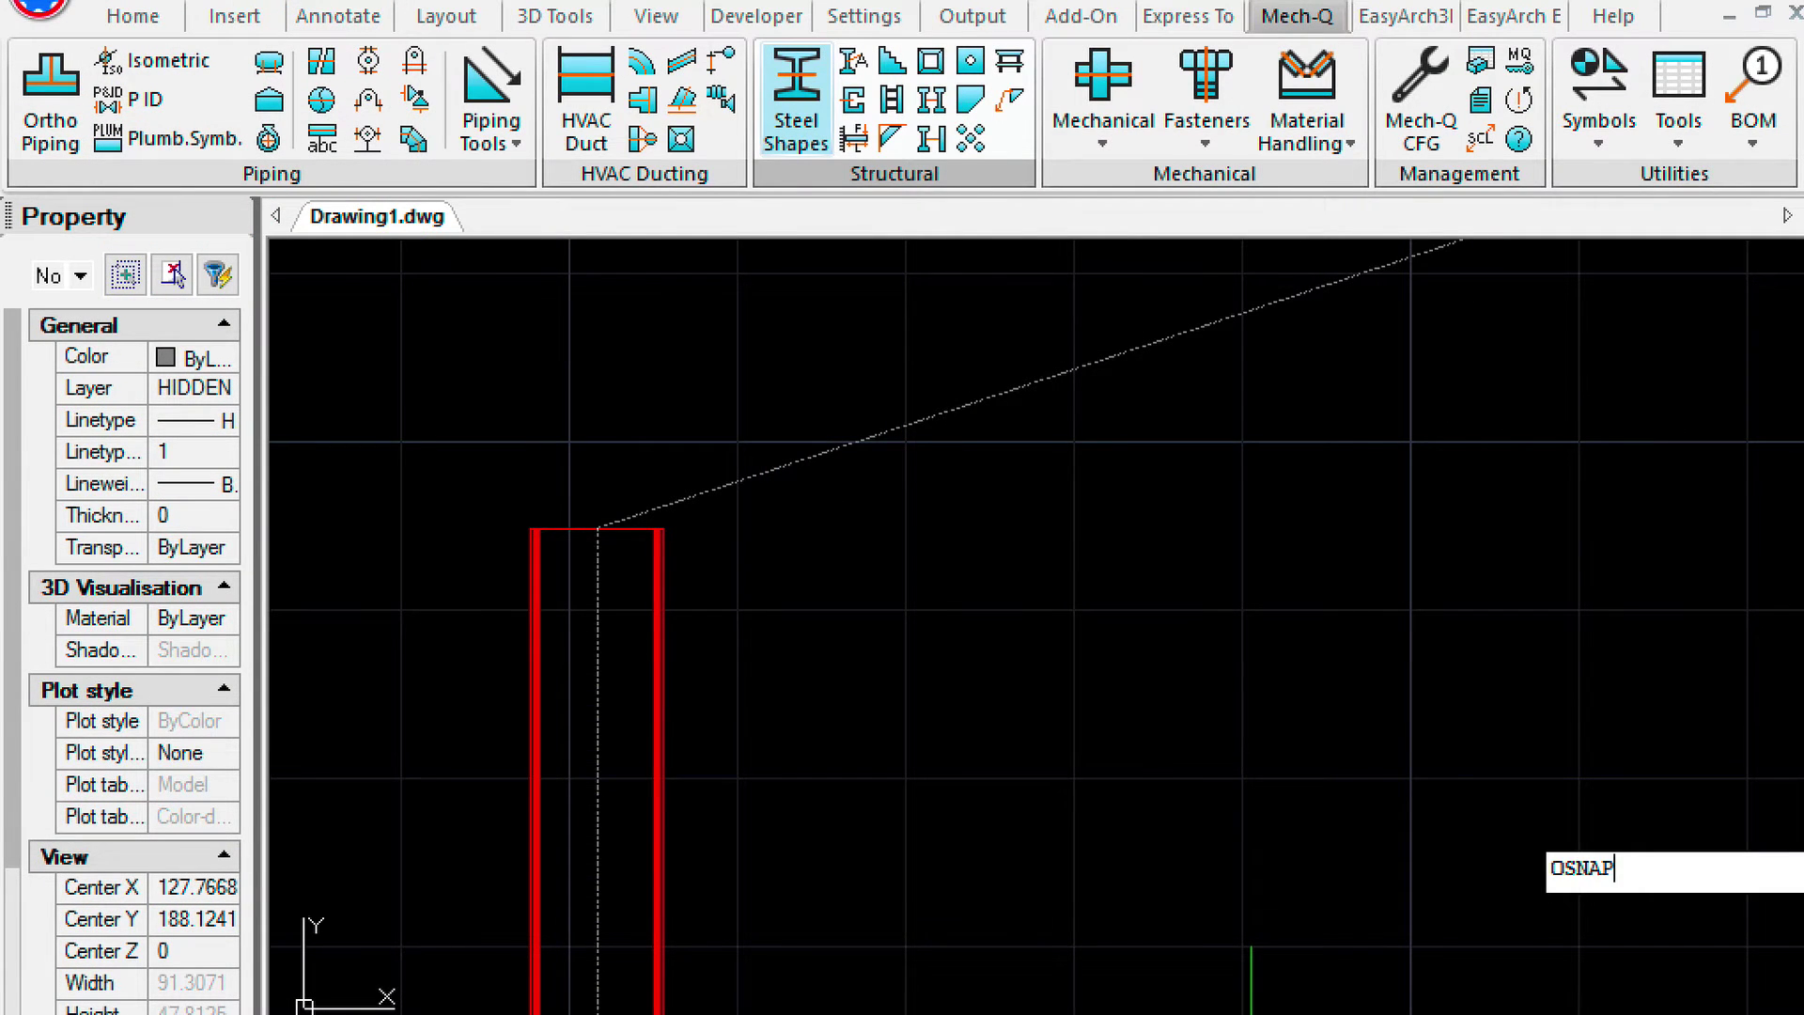
key("Return")
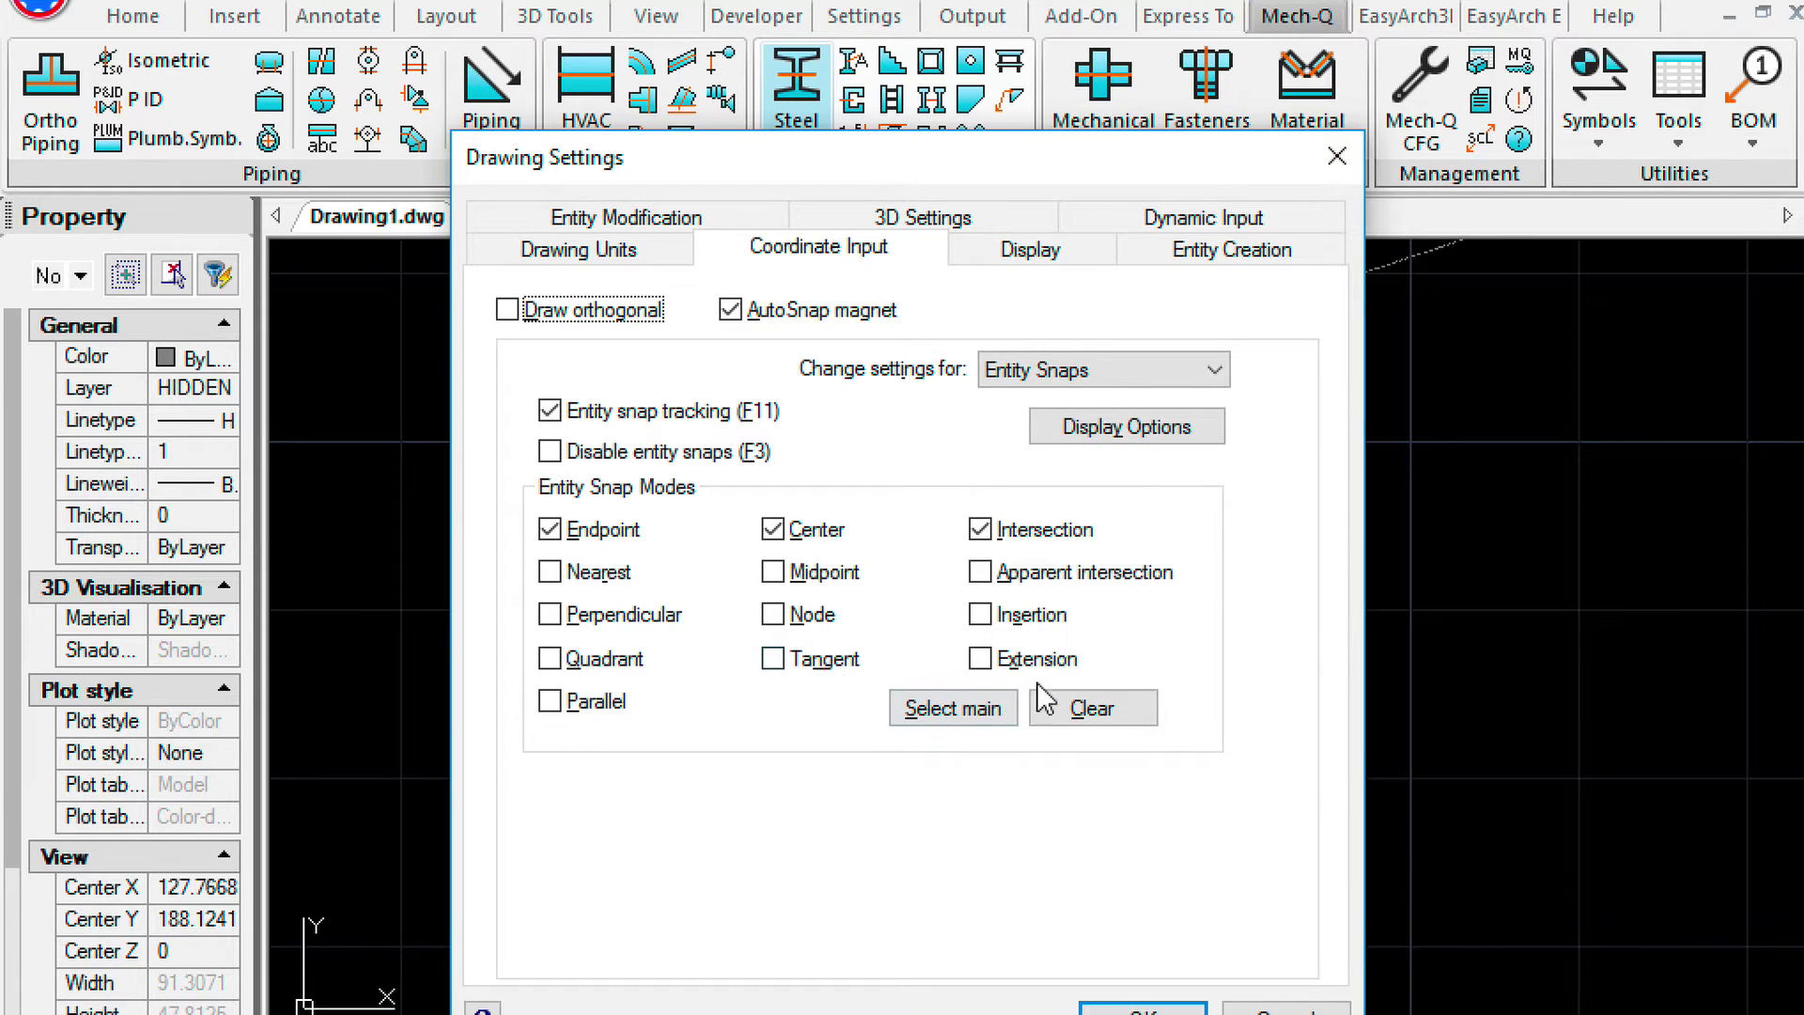
left_click(1095, 712)
left_click(549, 530)
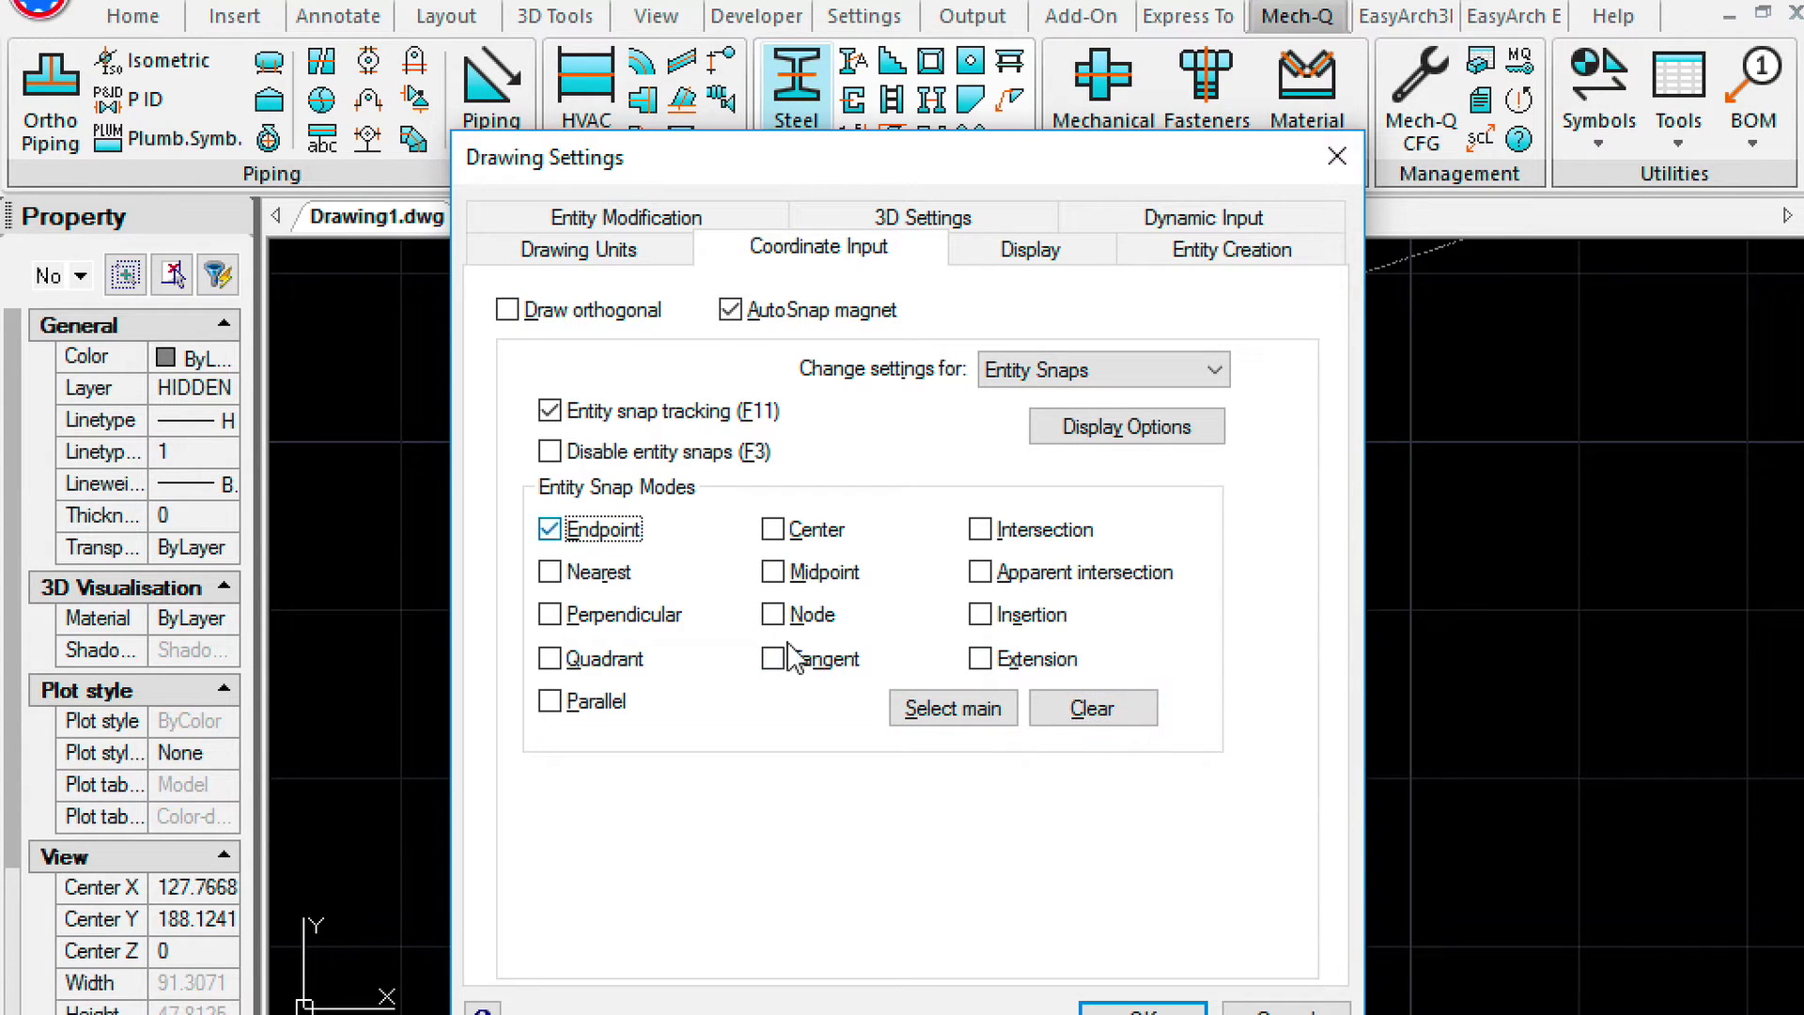
left_click(1142, 1009)
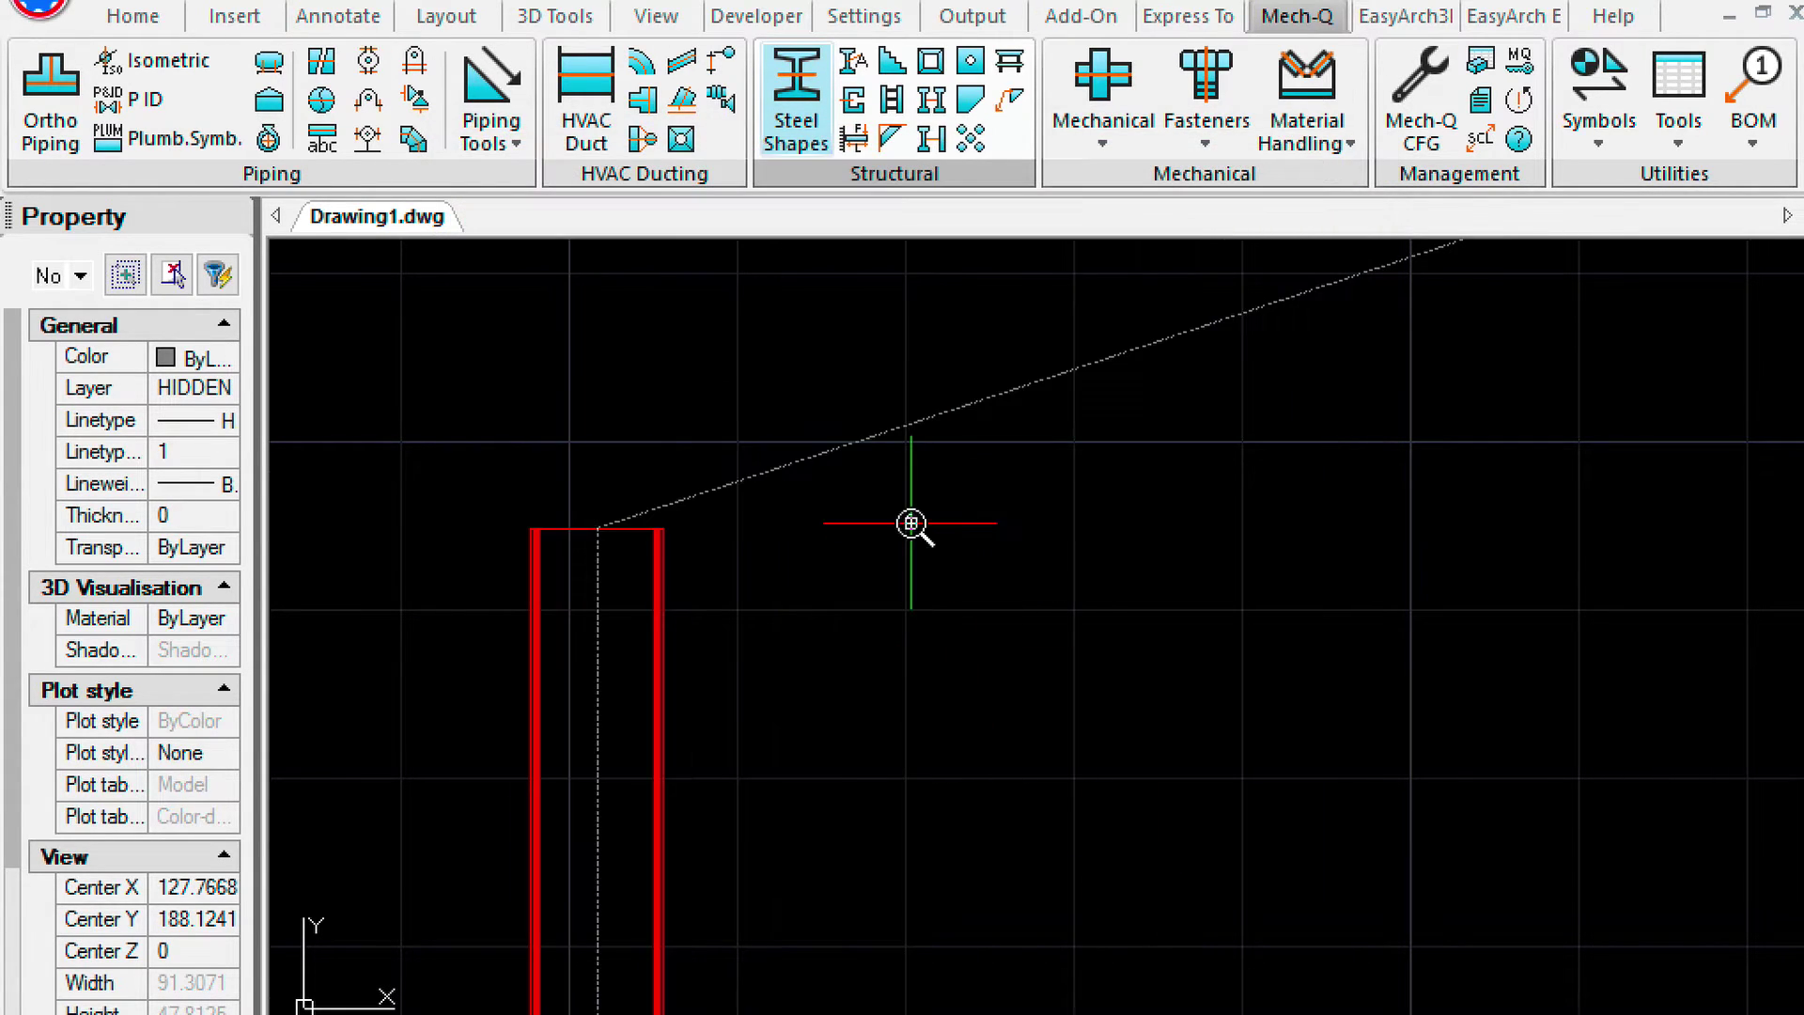
Place a 3D AISC W8x10 steel shape by its centre point along the sloping line, starting at the column's upper end, with a roll of 90.
scroll(910, 524, "down", 2)
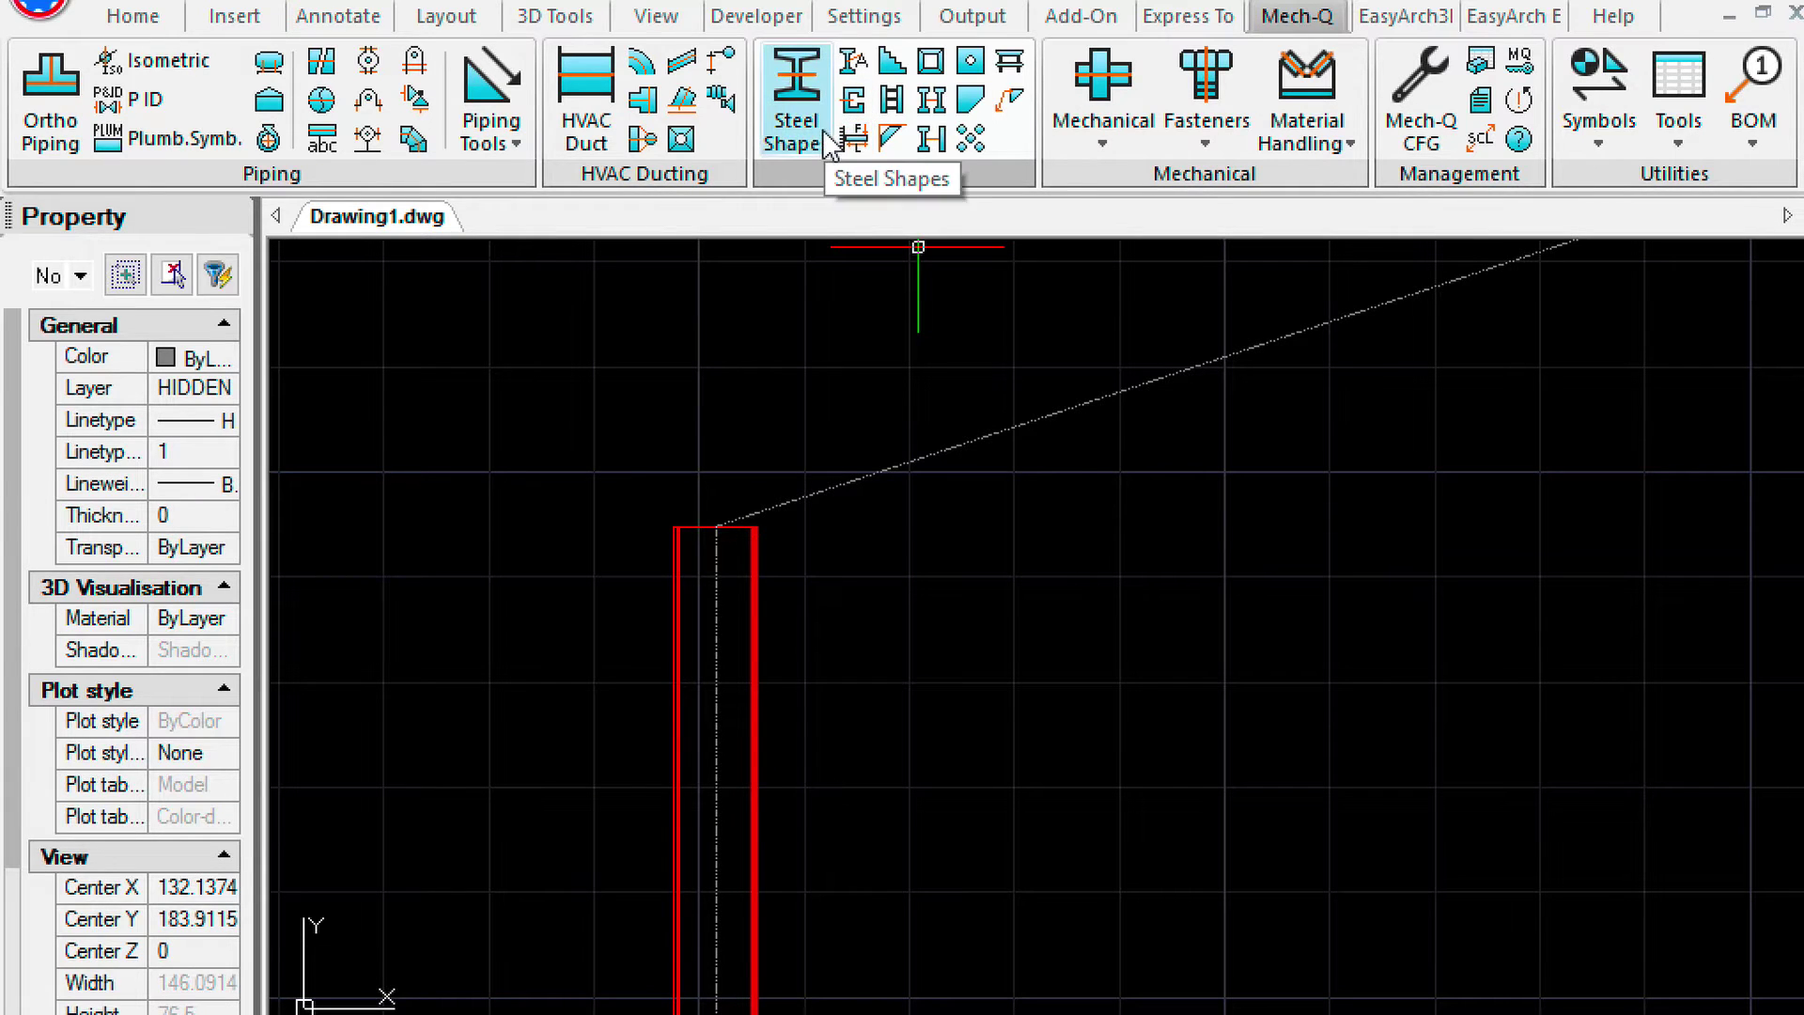
left_click(798, 112)
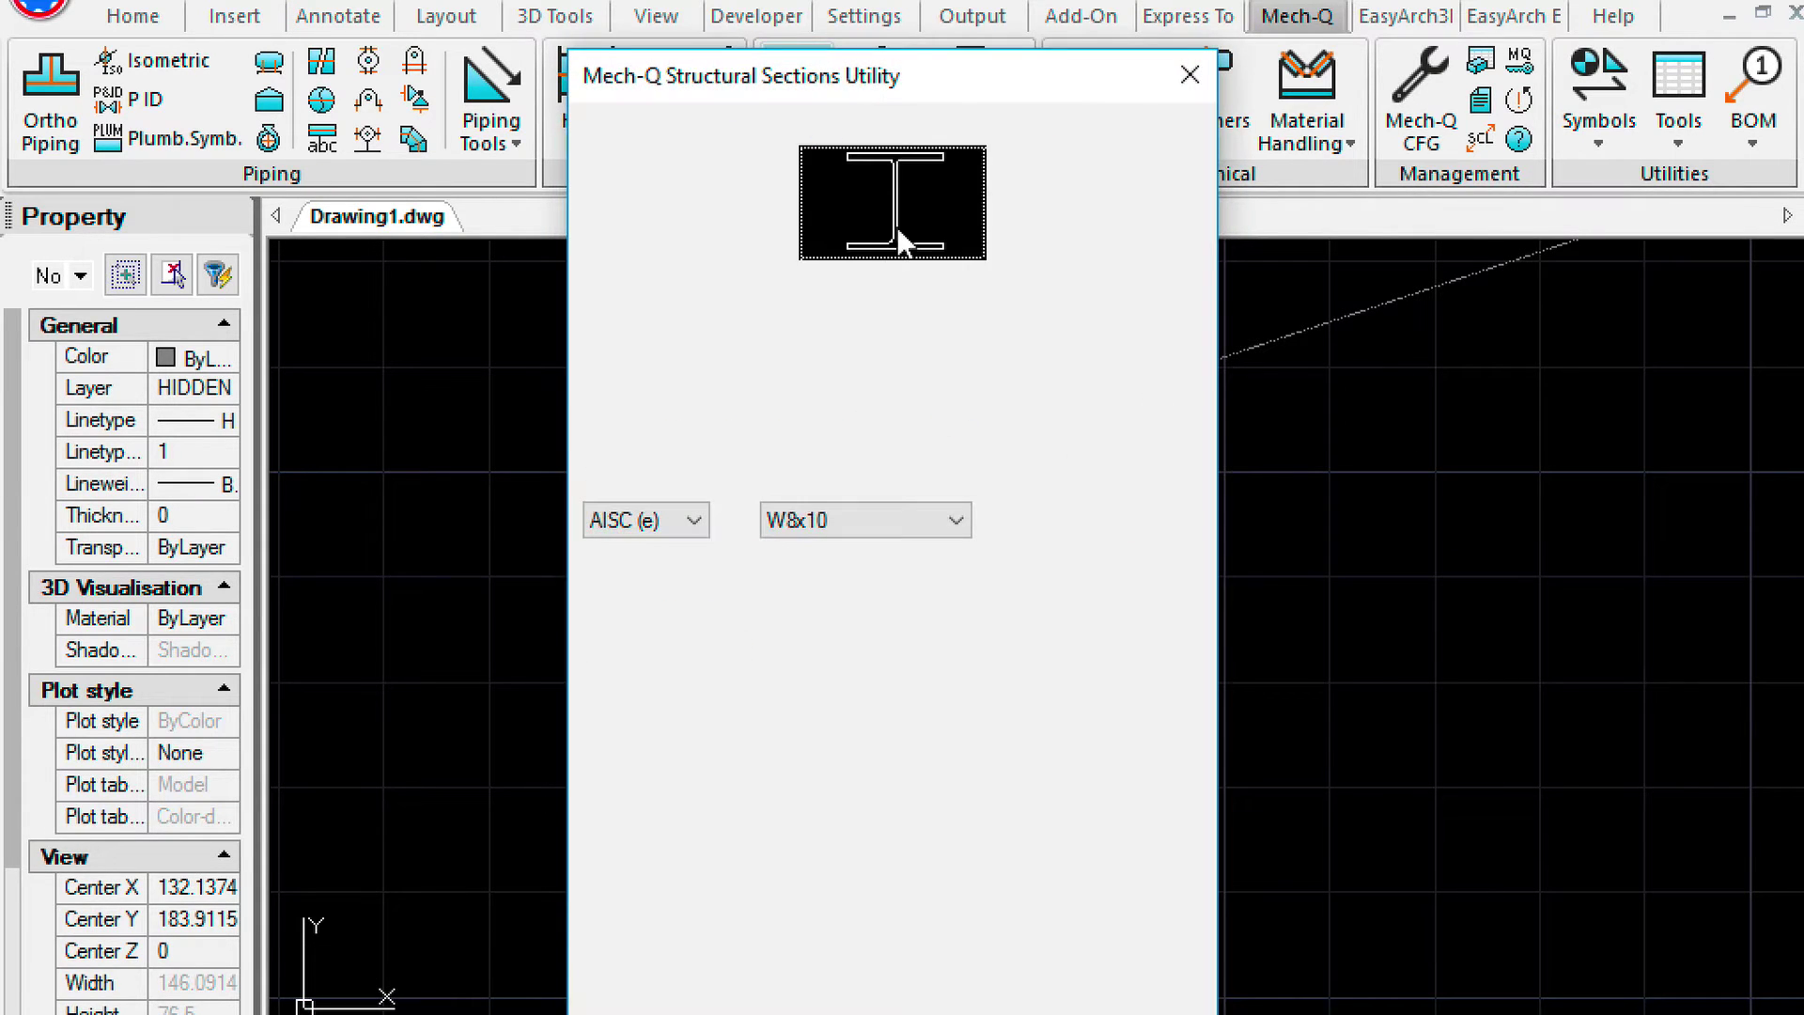
left_click(901, 227)
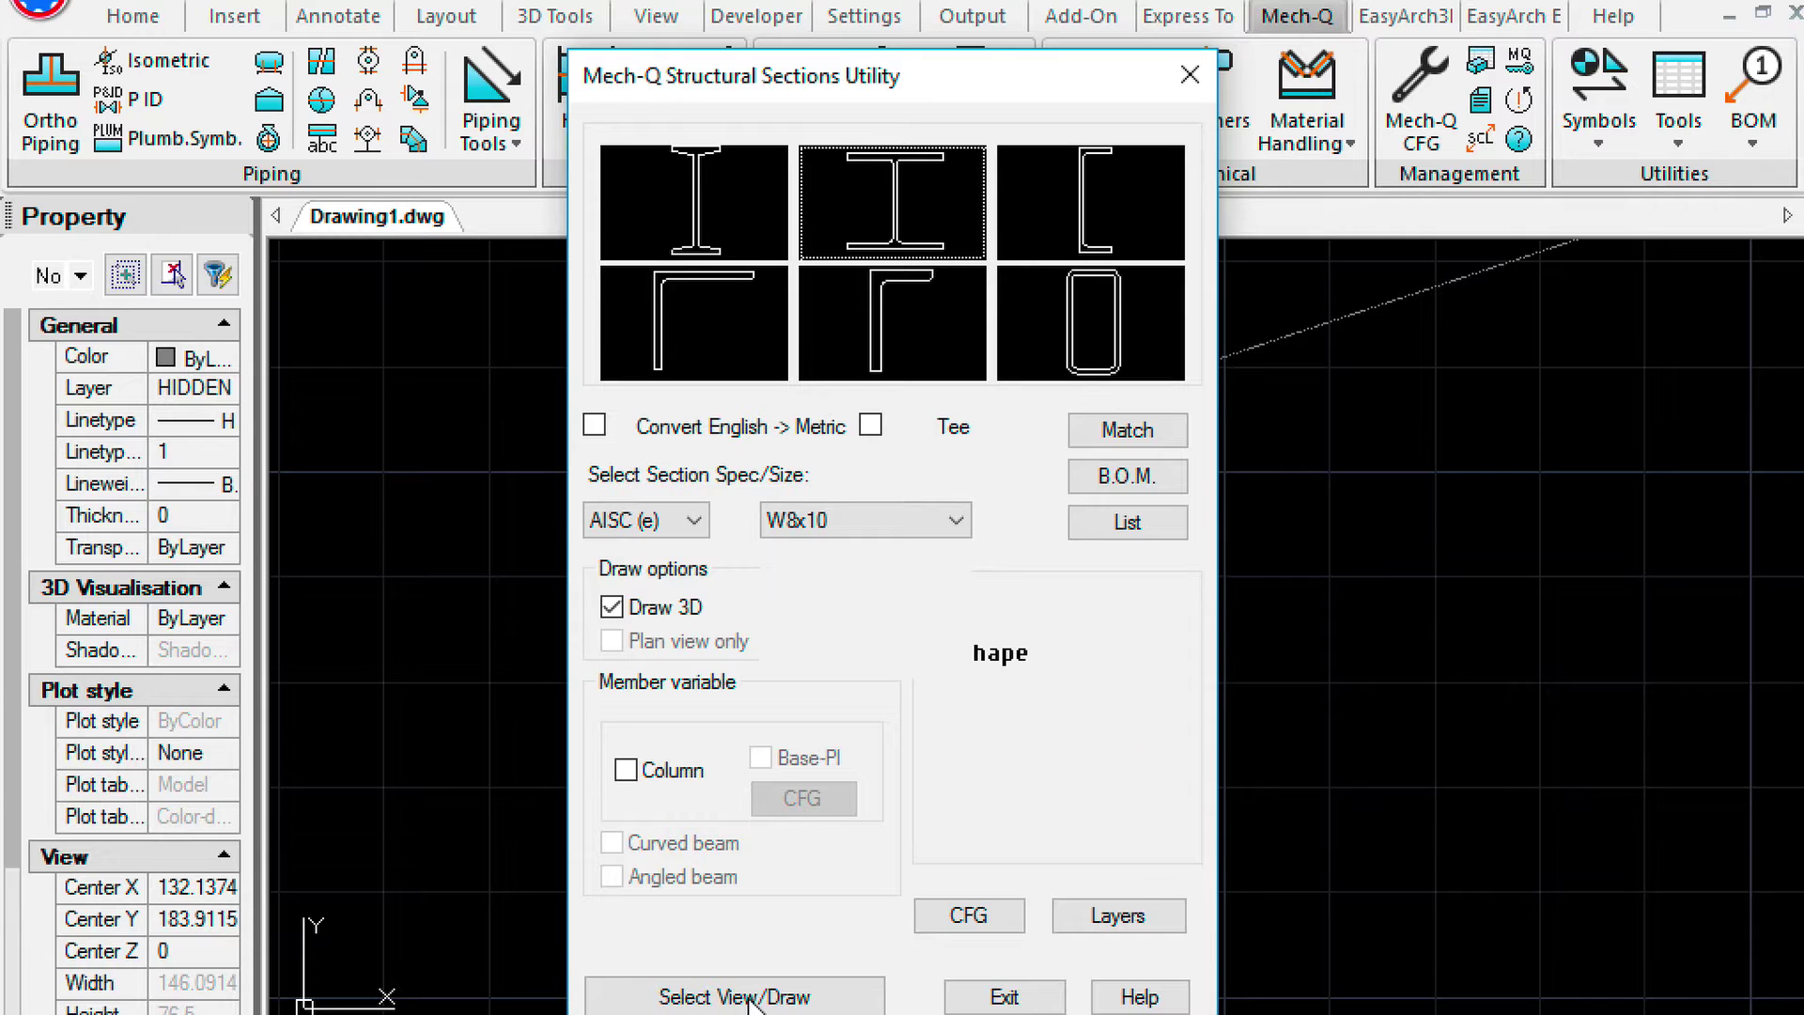
left_click(751, 997)
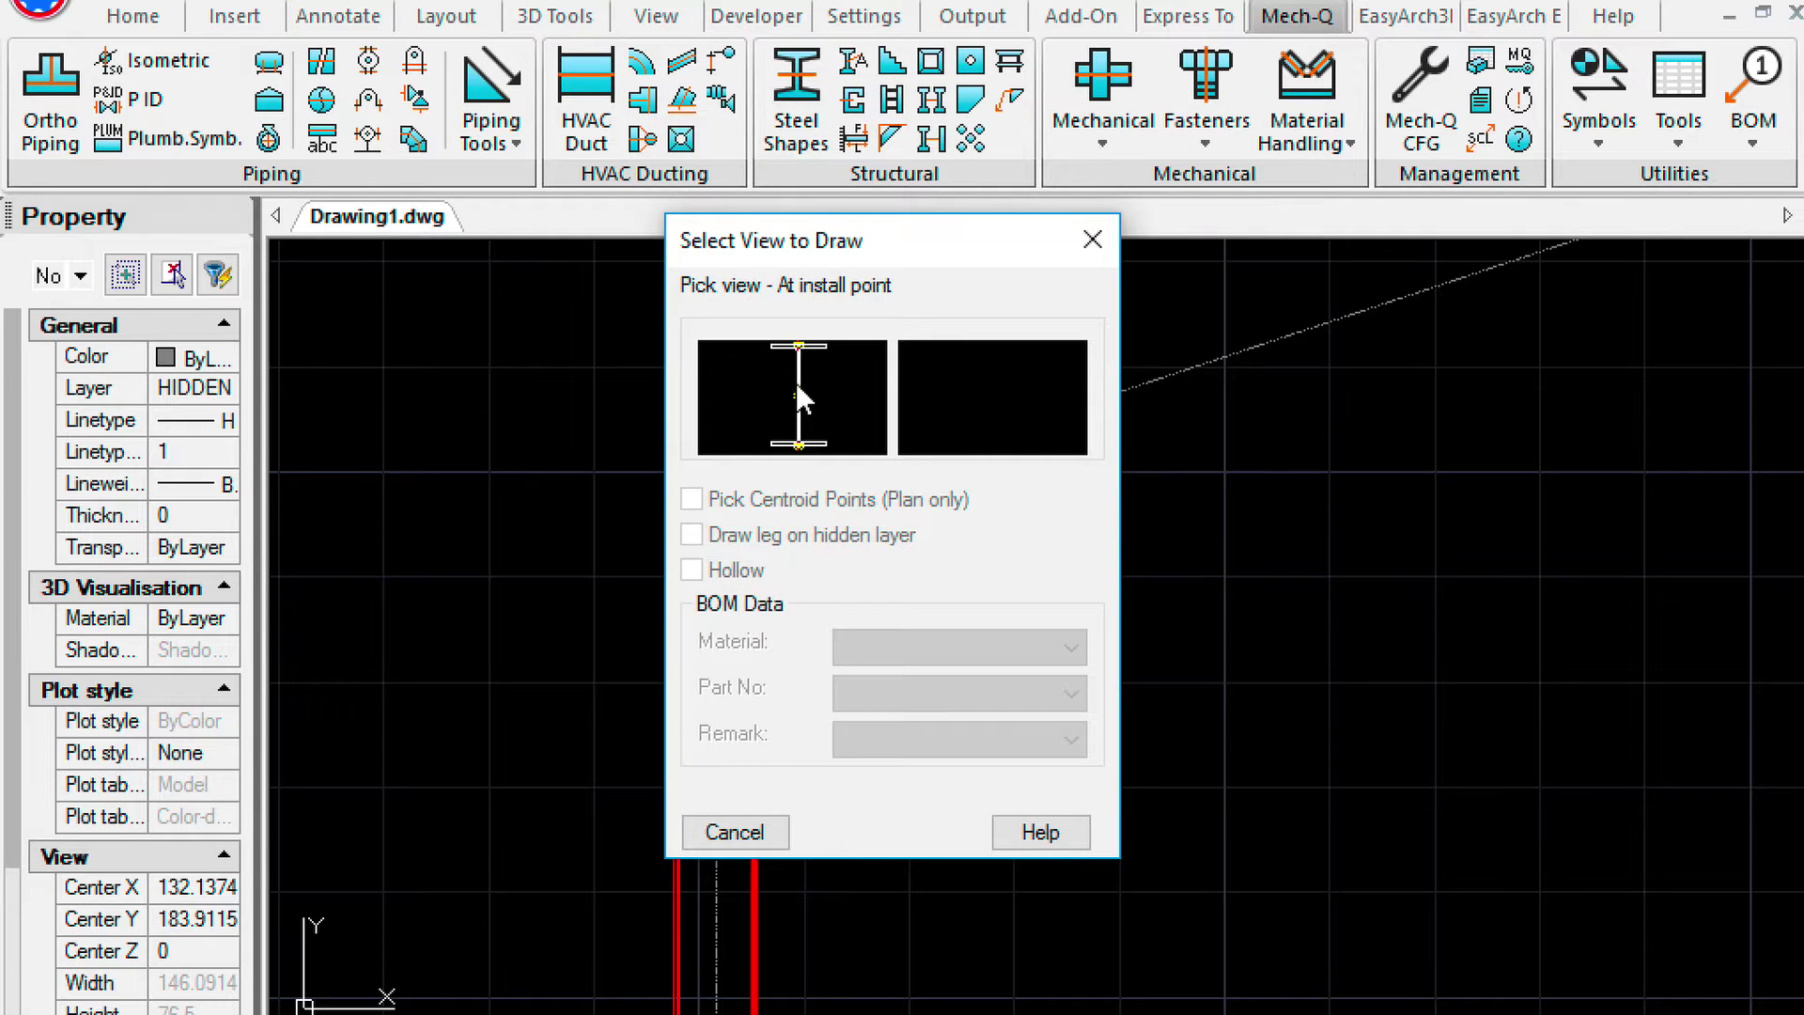
left_click(799, 397)
left_click(714, 524)
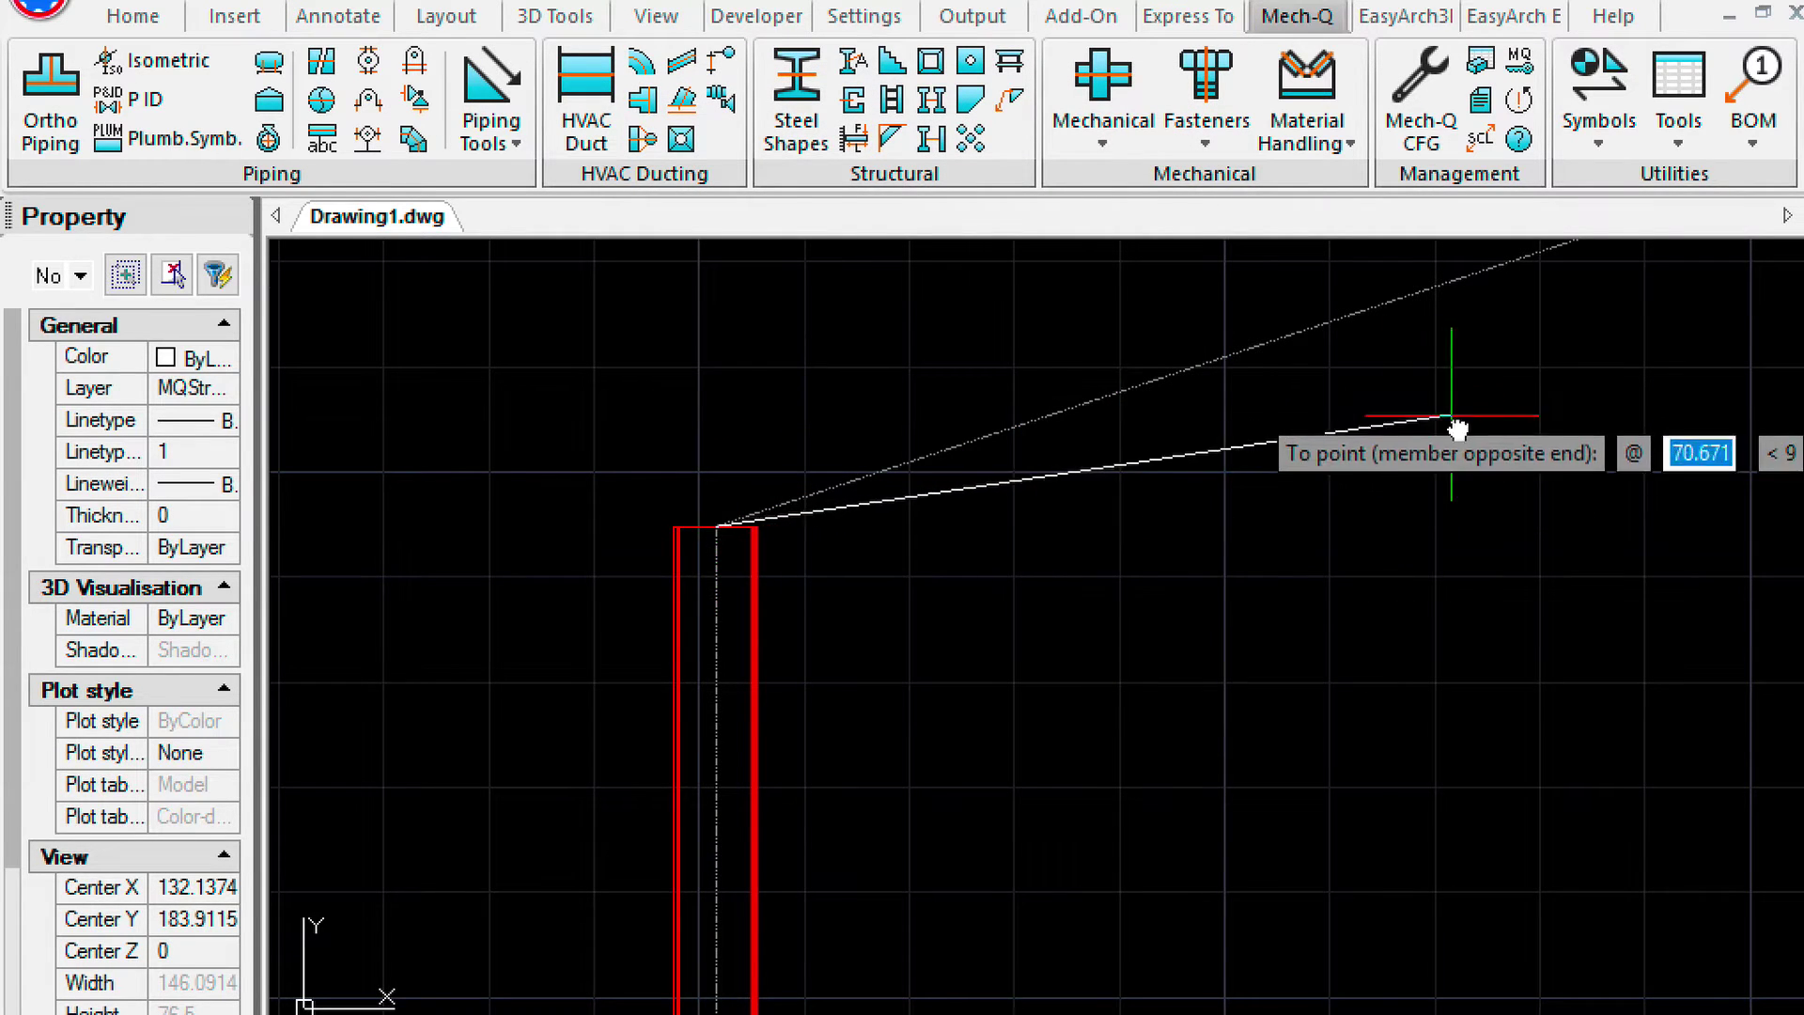
middle_click_drag(1451, 415, 736, 773)
scroll(736, 774, "down", 2)
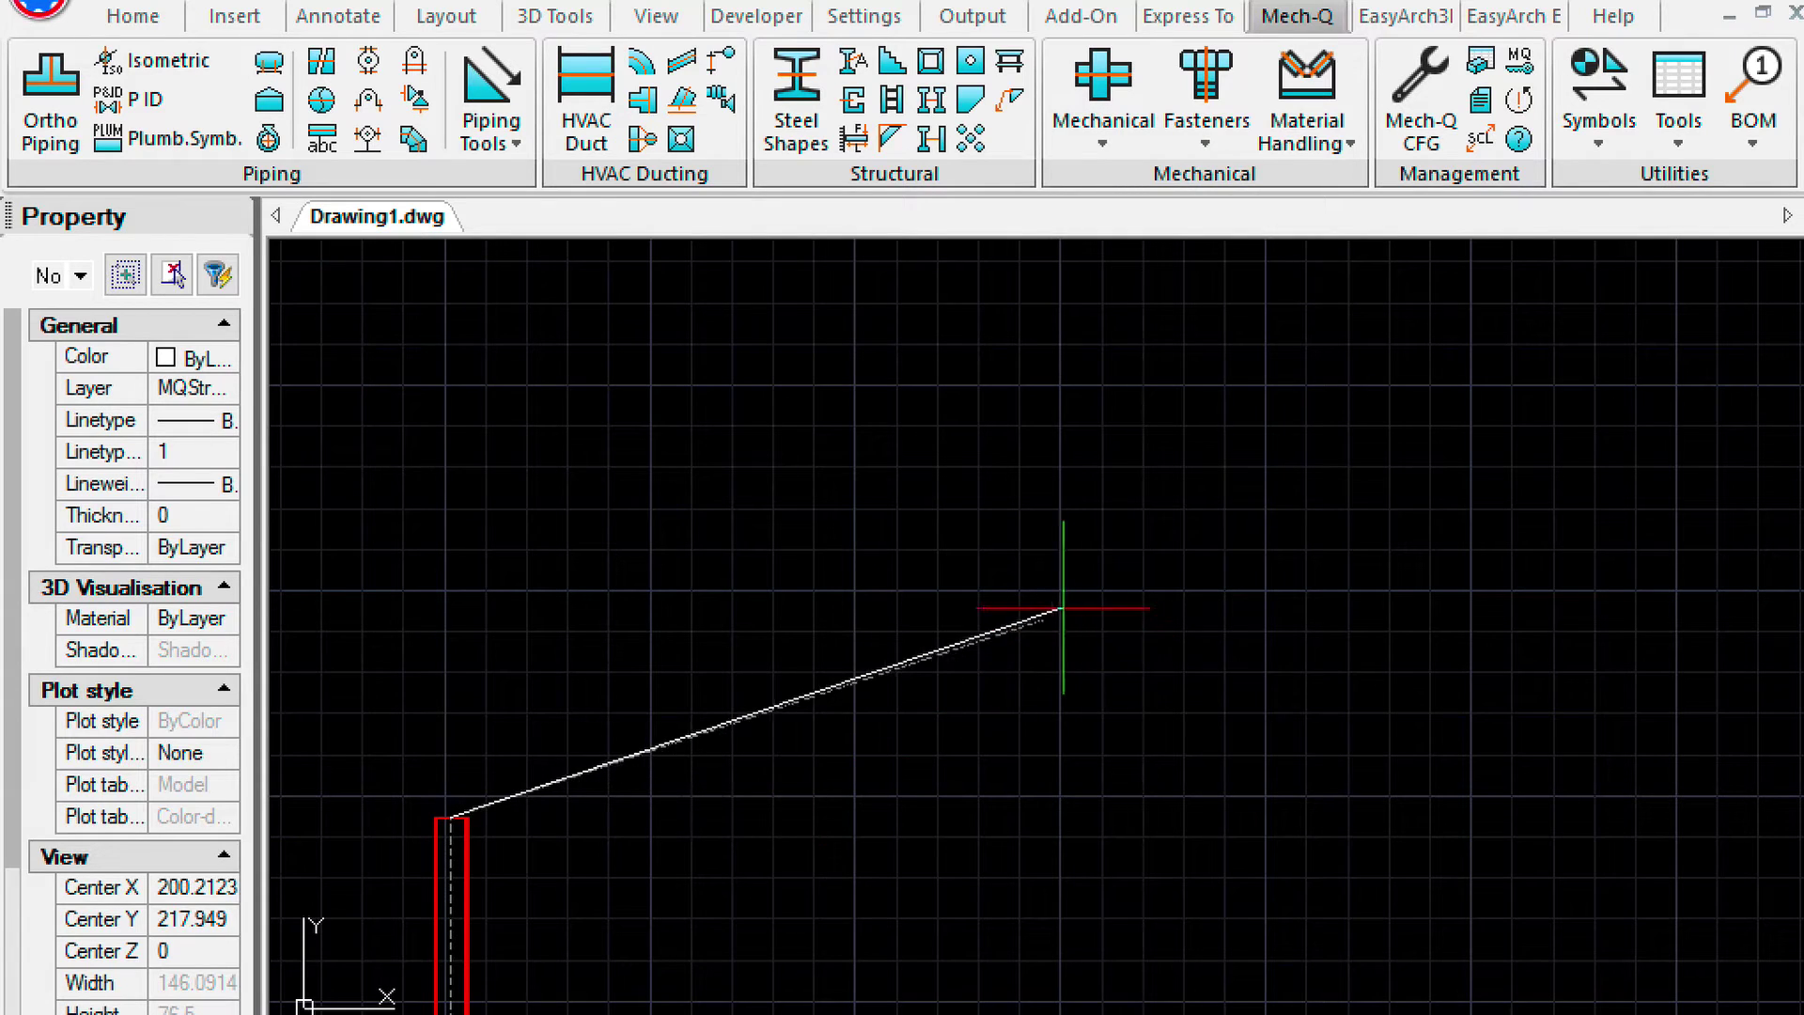
left_click(1037, 619)
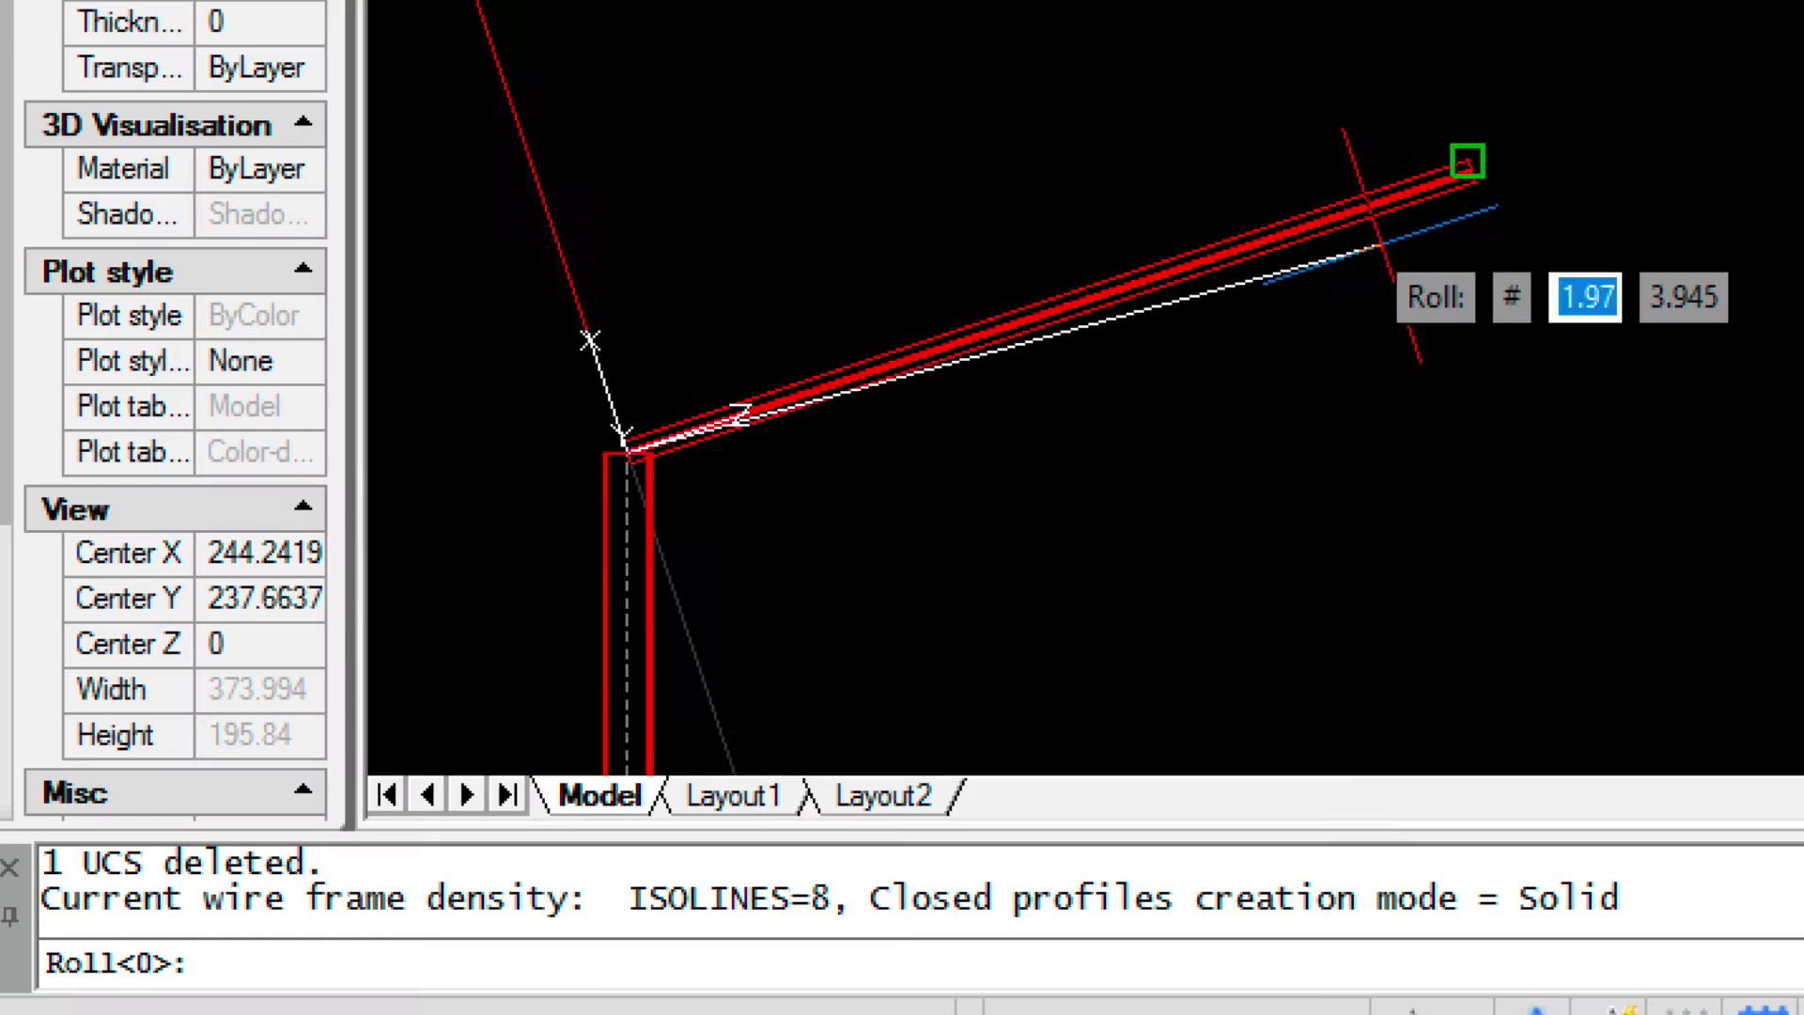
scroll(985, 671, "up", 3)
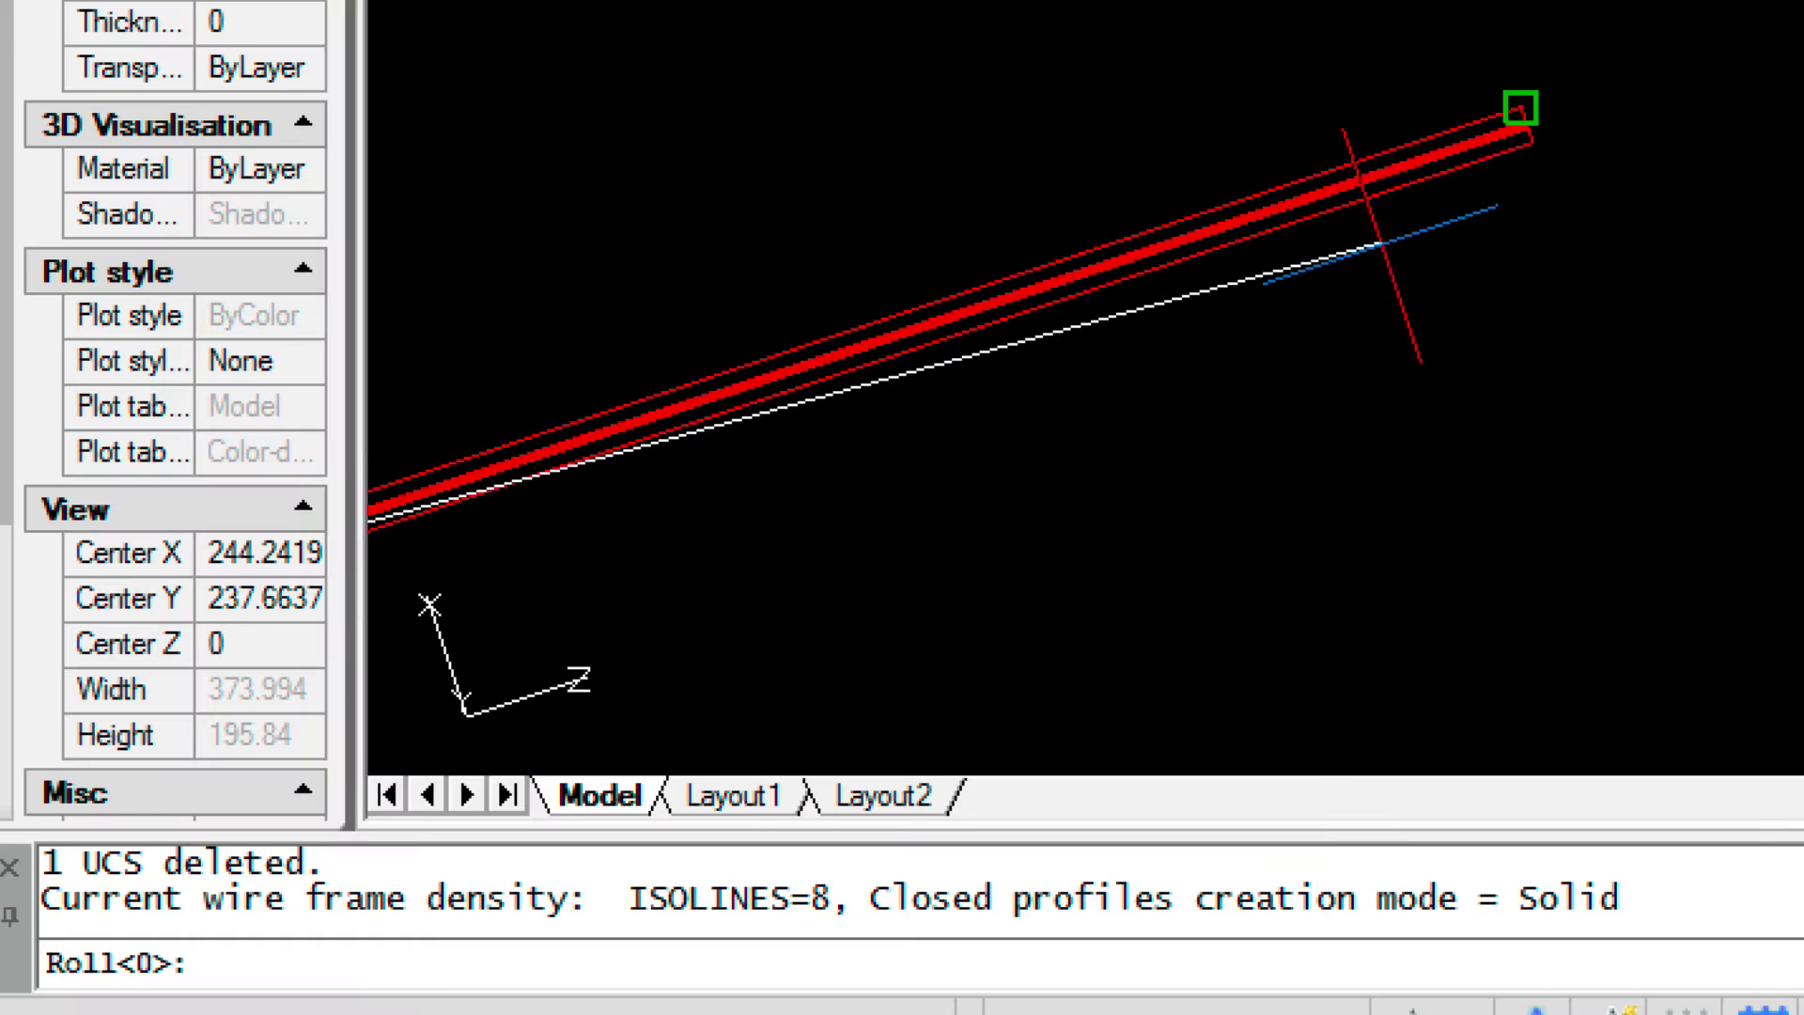
type("90")
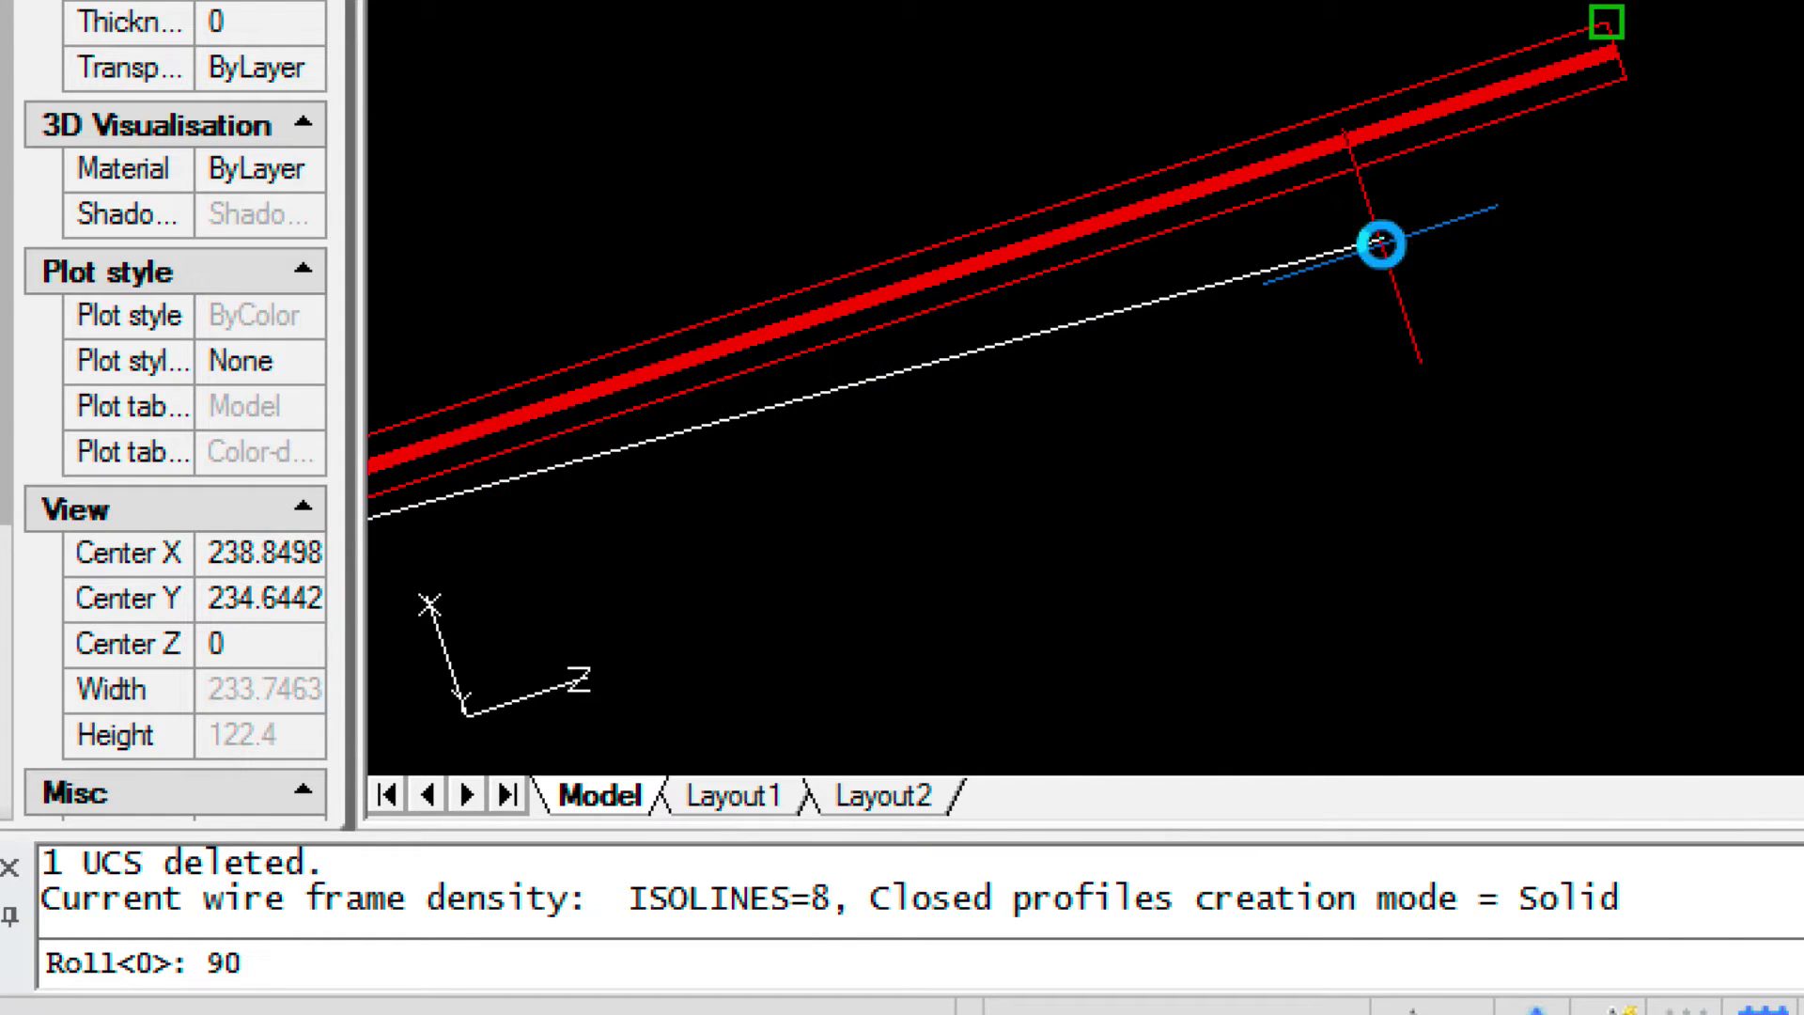
key("Return")
left_click(820, 496)
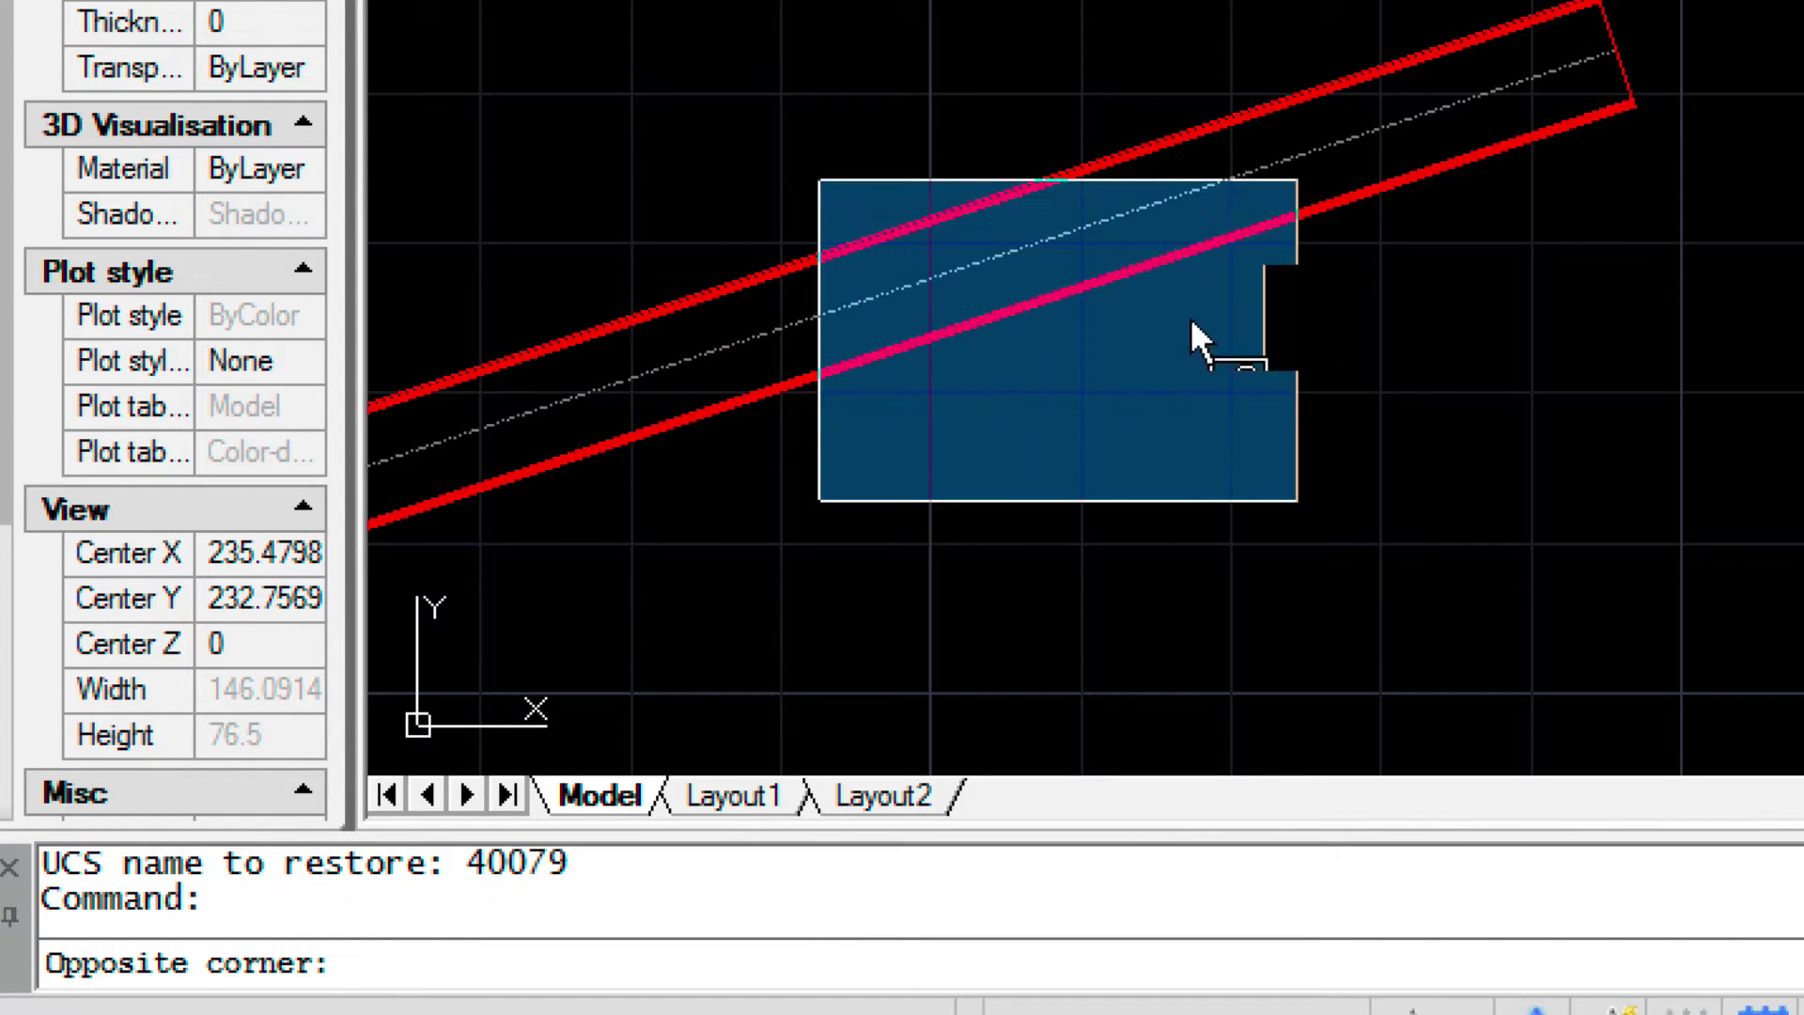
key("Escape")
mouse_move(826, 527)
middle_mouse_down()
mouse_move(1710, 488)
mouse_move(1665, 485)
middle_mouse_up()
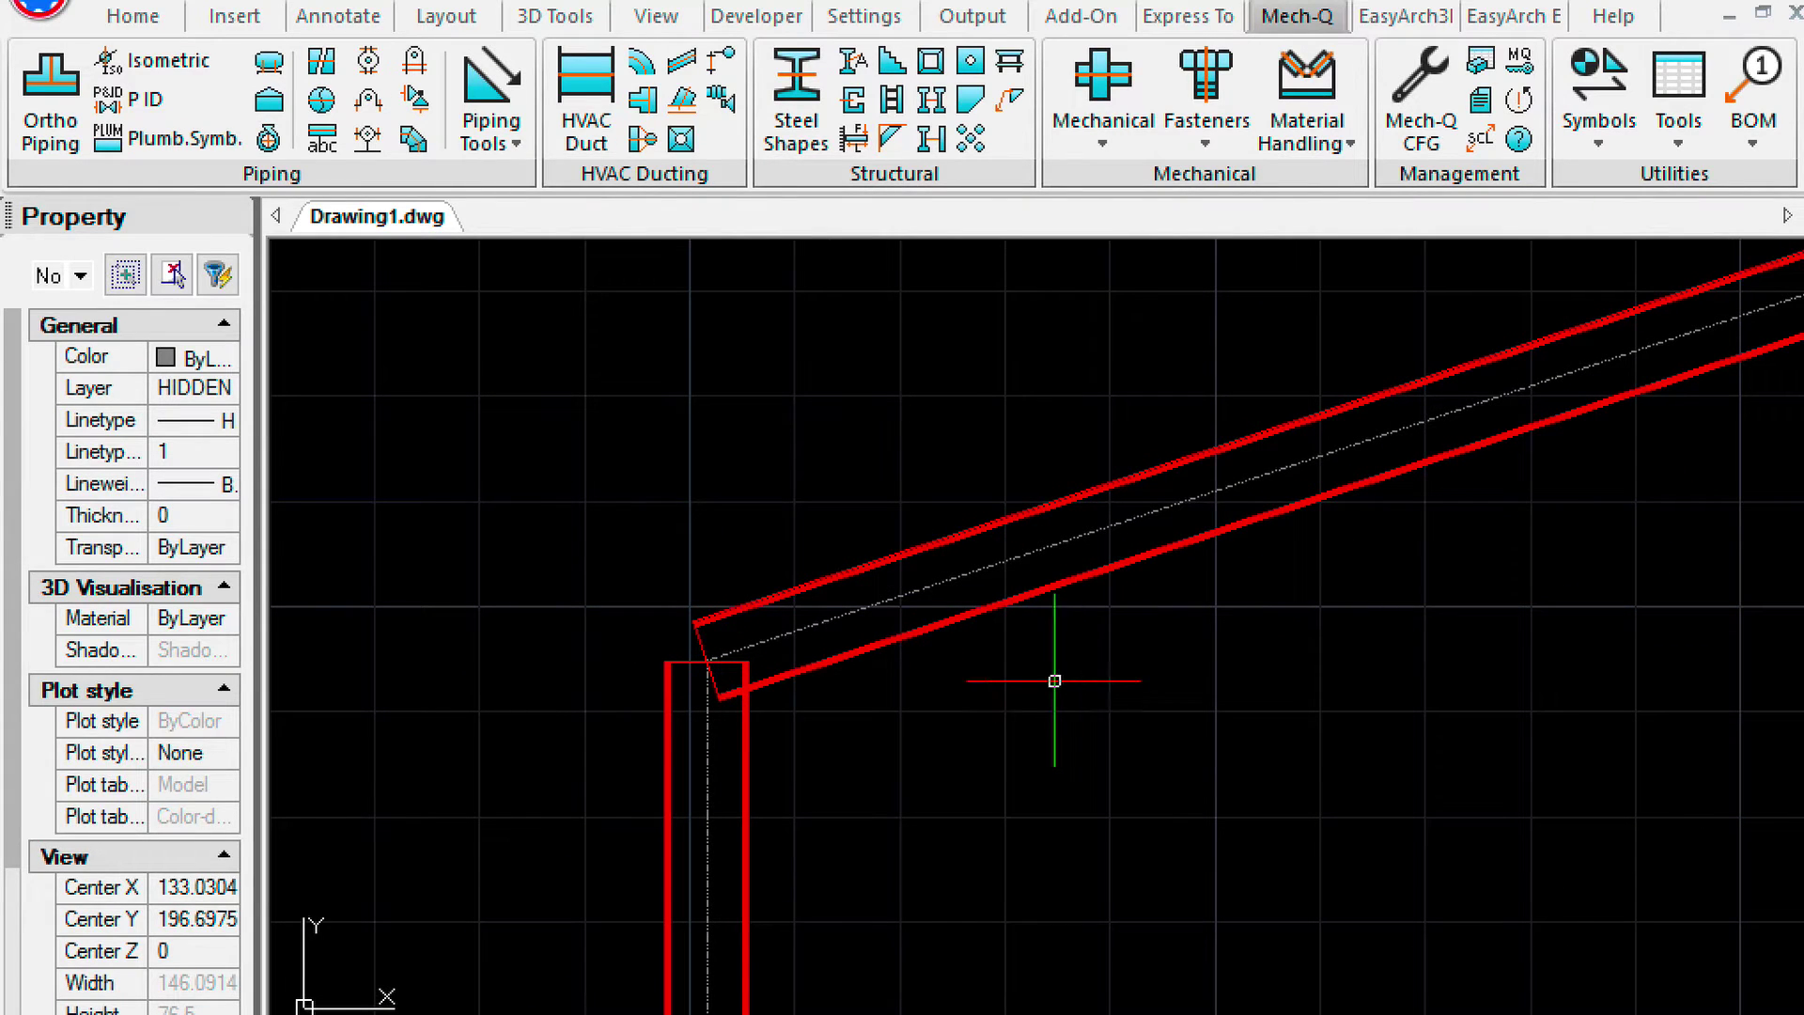
Move the sloping steel shape straight down about 6.23 units relative to the column's upper end.
left_click(824, 666)
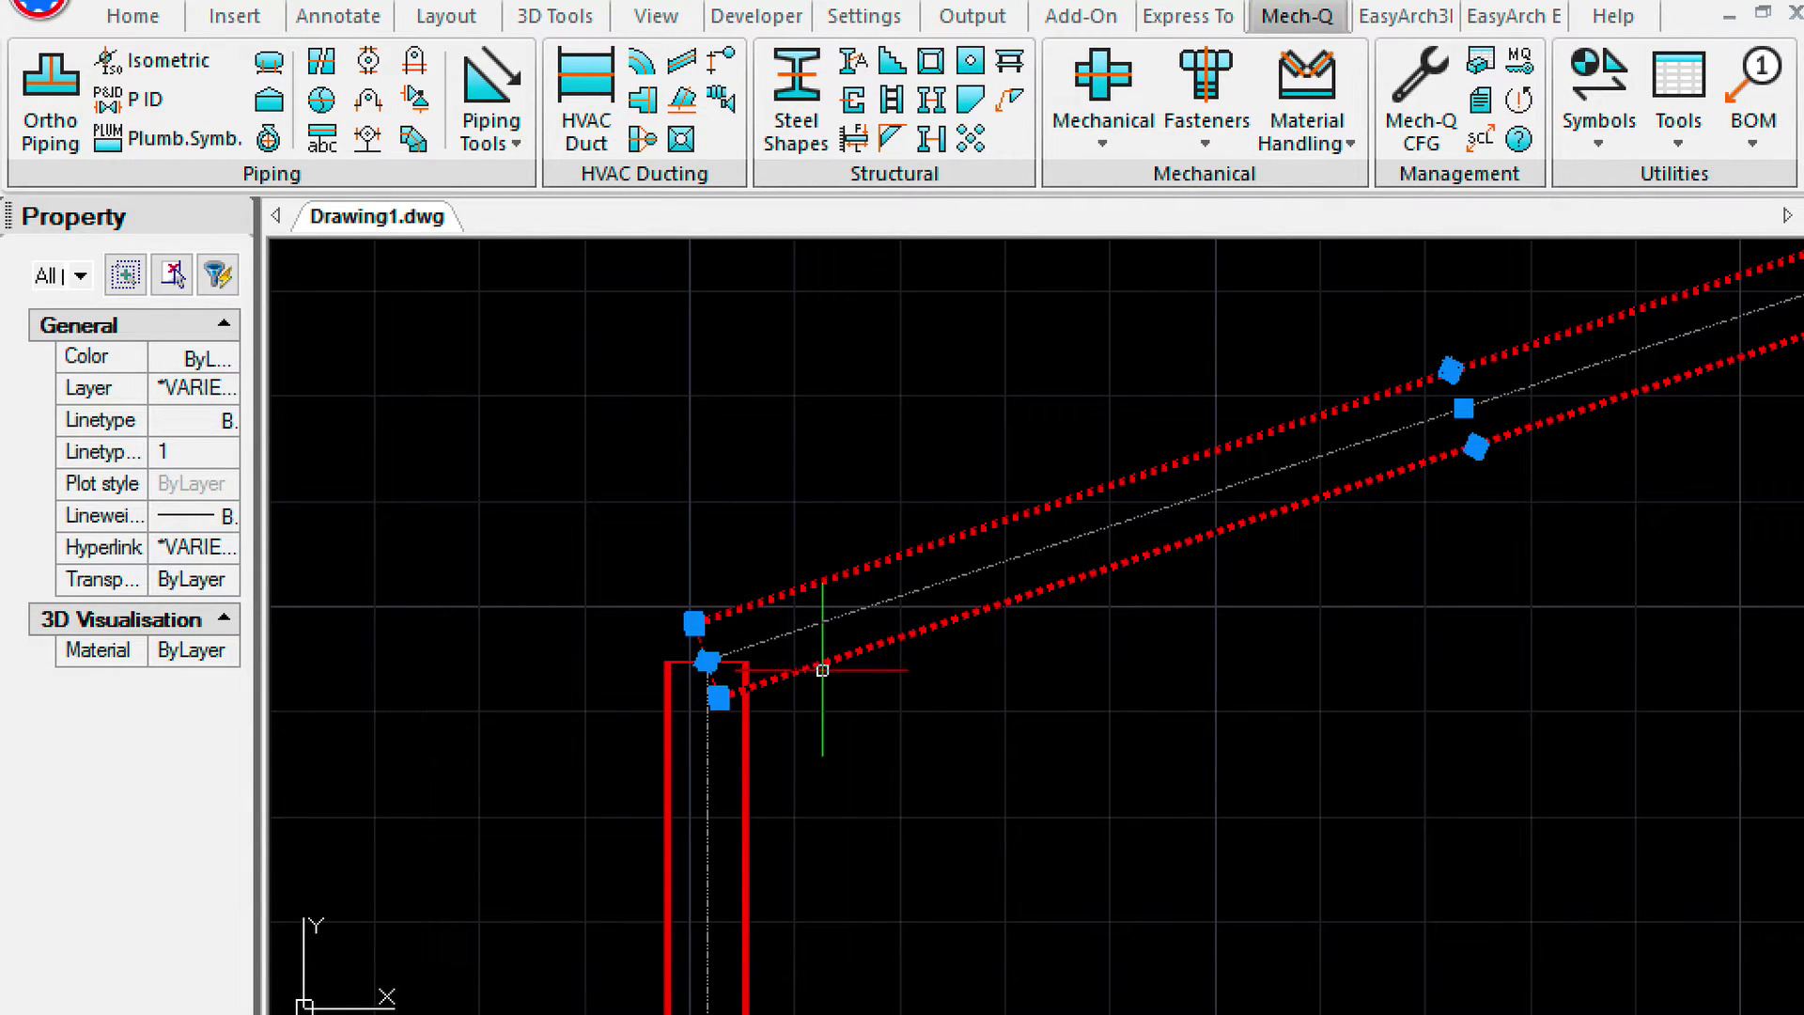
type("m")
key("Return")
left_click(839, 749)
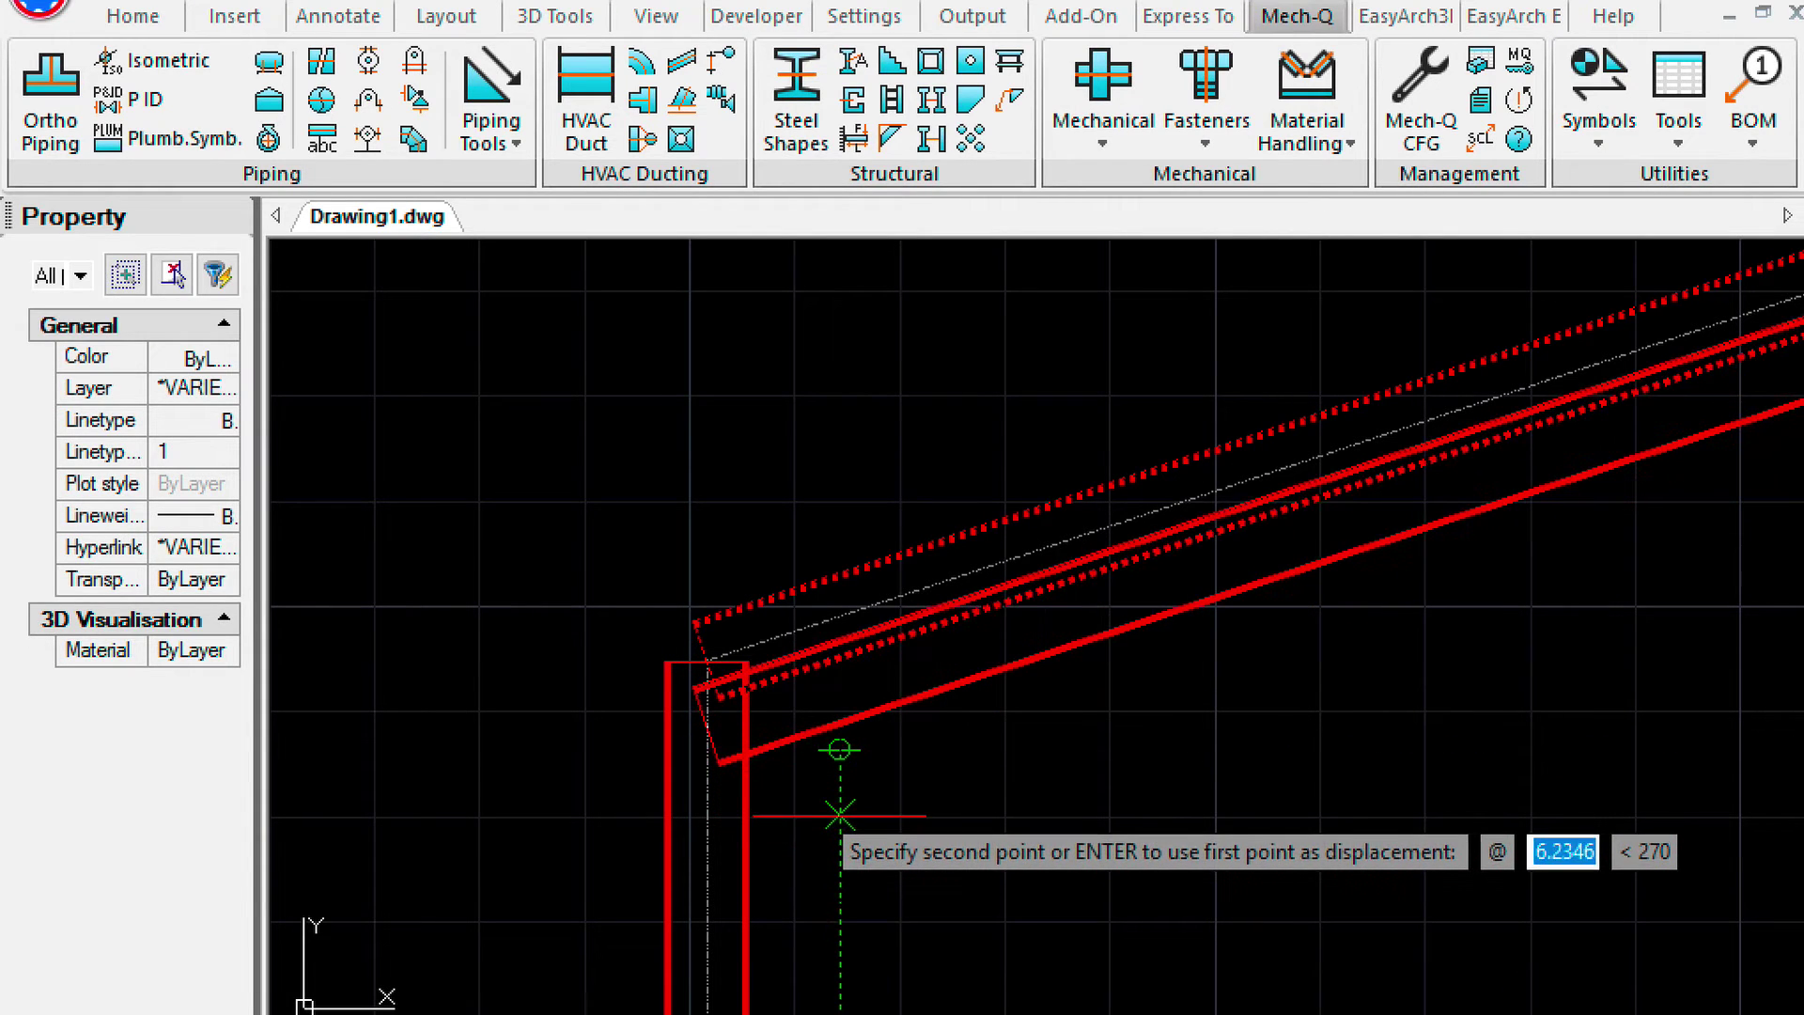
key("Escape")
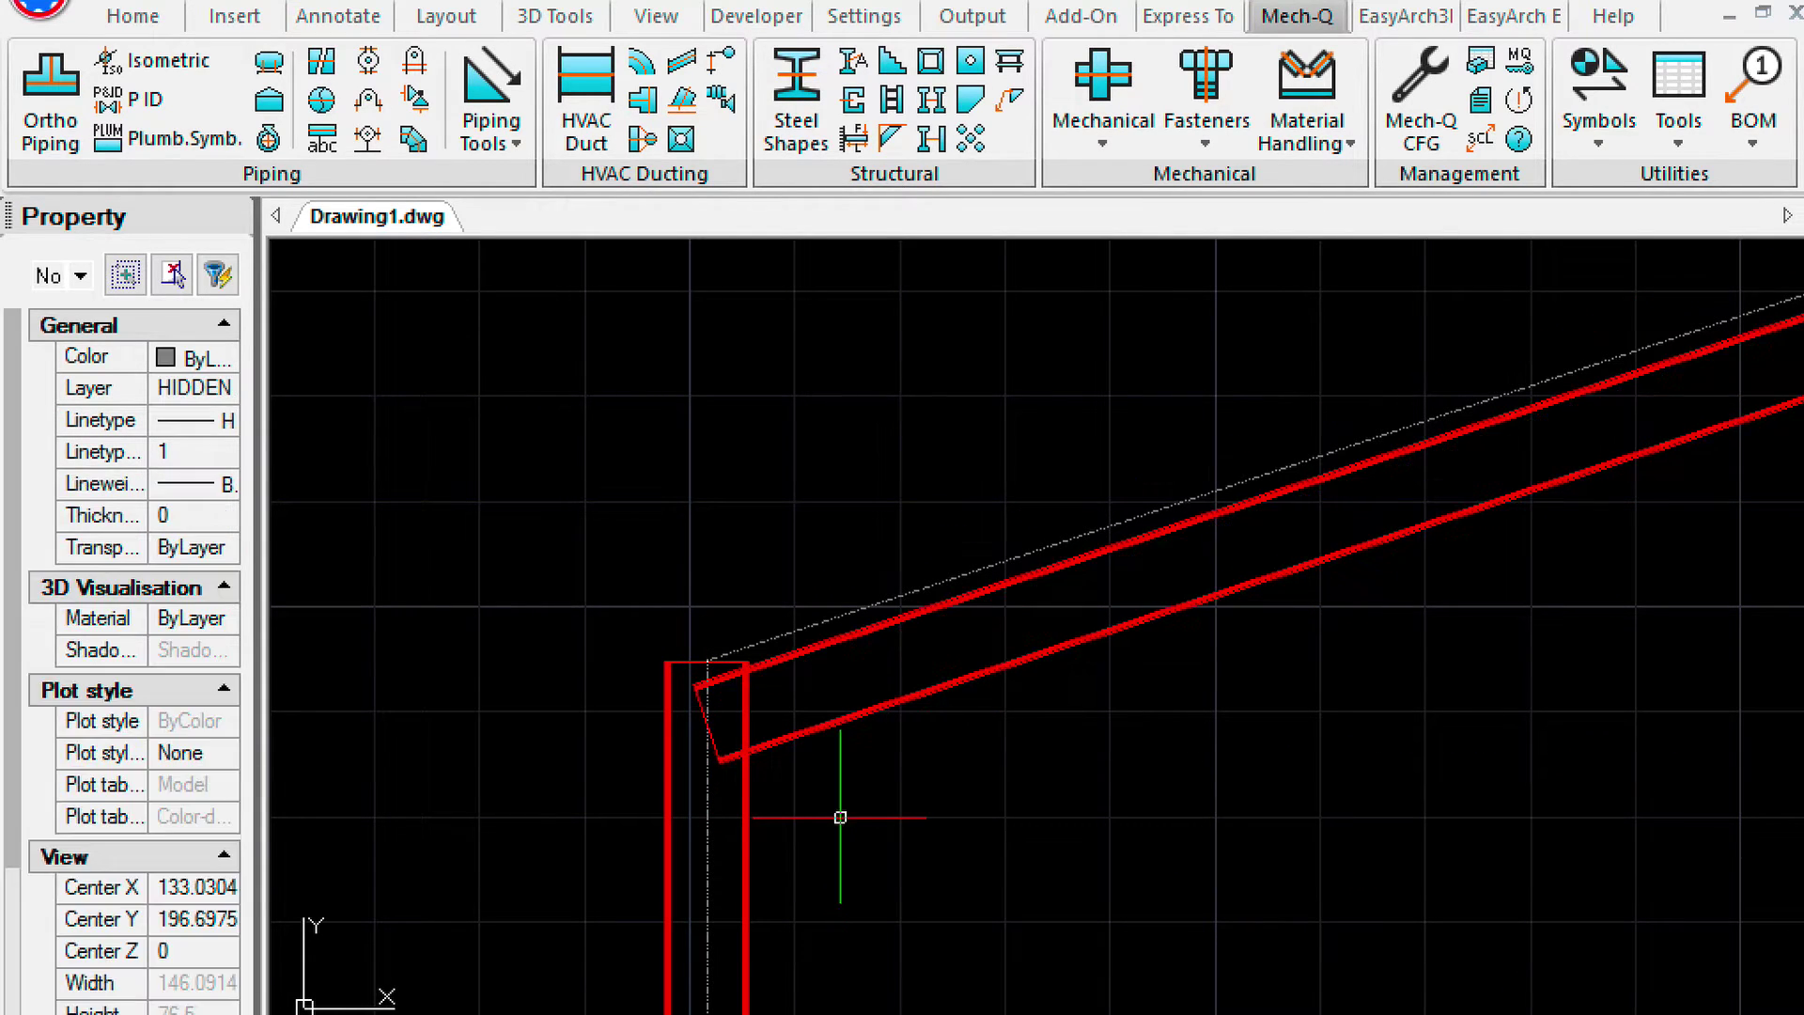
Move the sloping centreline straight down so that it runs through the middle of the sloping steel shape.
middle_click_drag(859, 513, 670, 472)
left_click(664, 569)
key("Return")
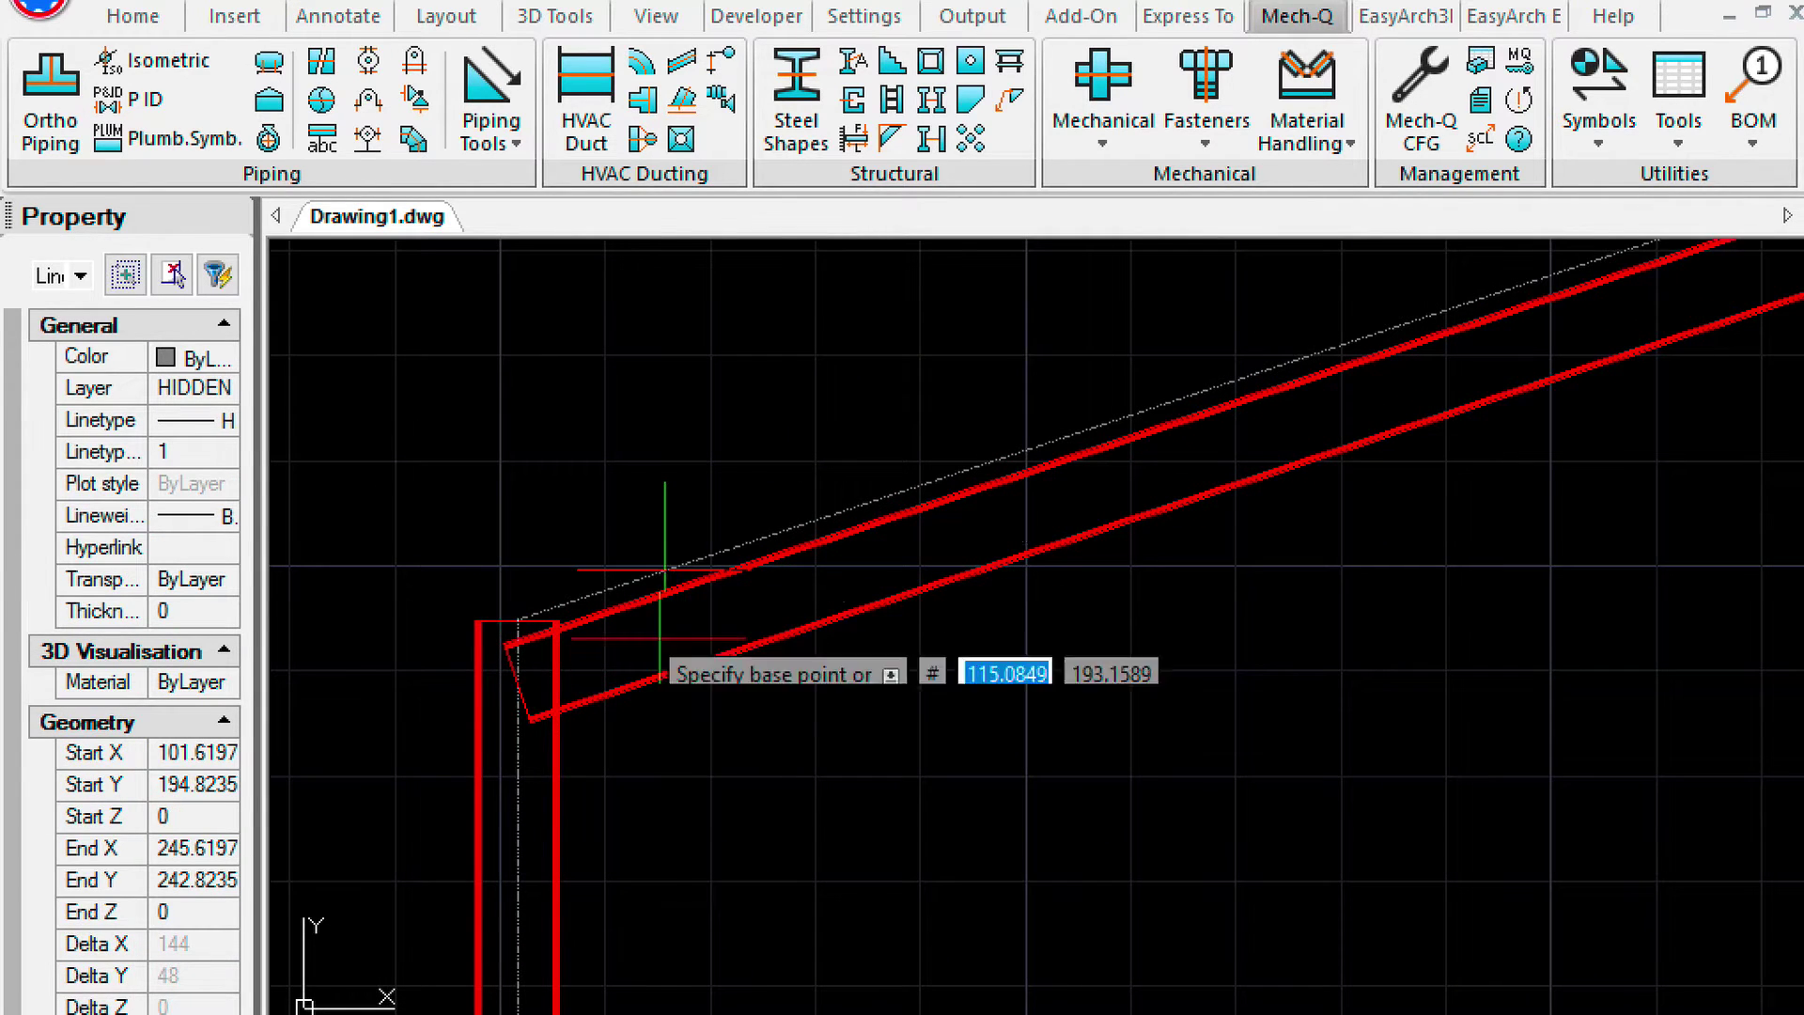
left_click(688, 772)
left_click(689, 898)
middle_click_drag(754, 718, 618, 772)
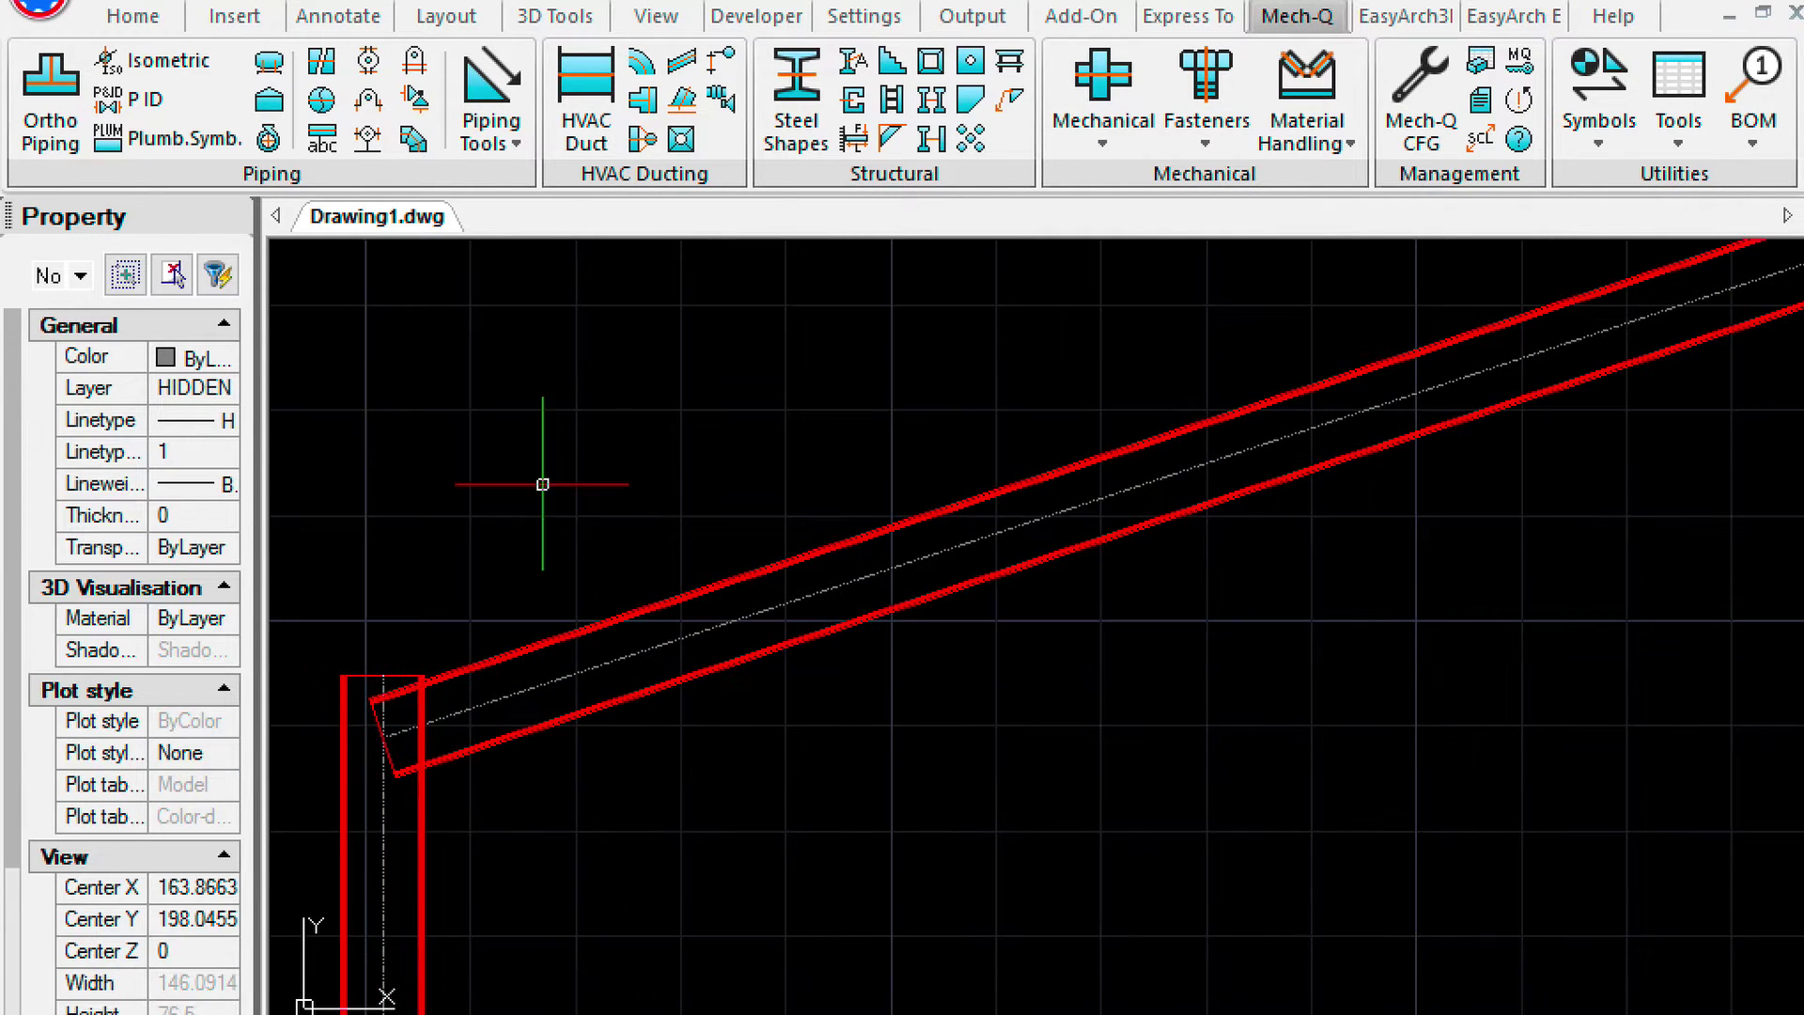
Switch the model to the SW Isometric view.
left_click(656, 16)
left_click(915, 132)
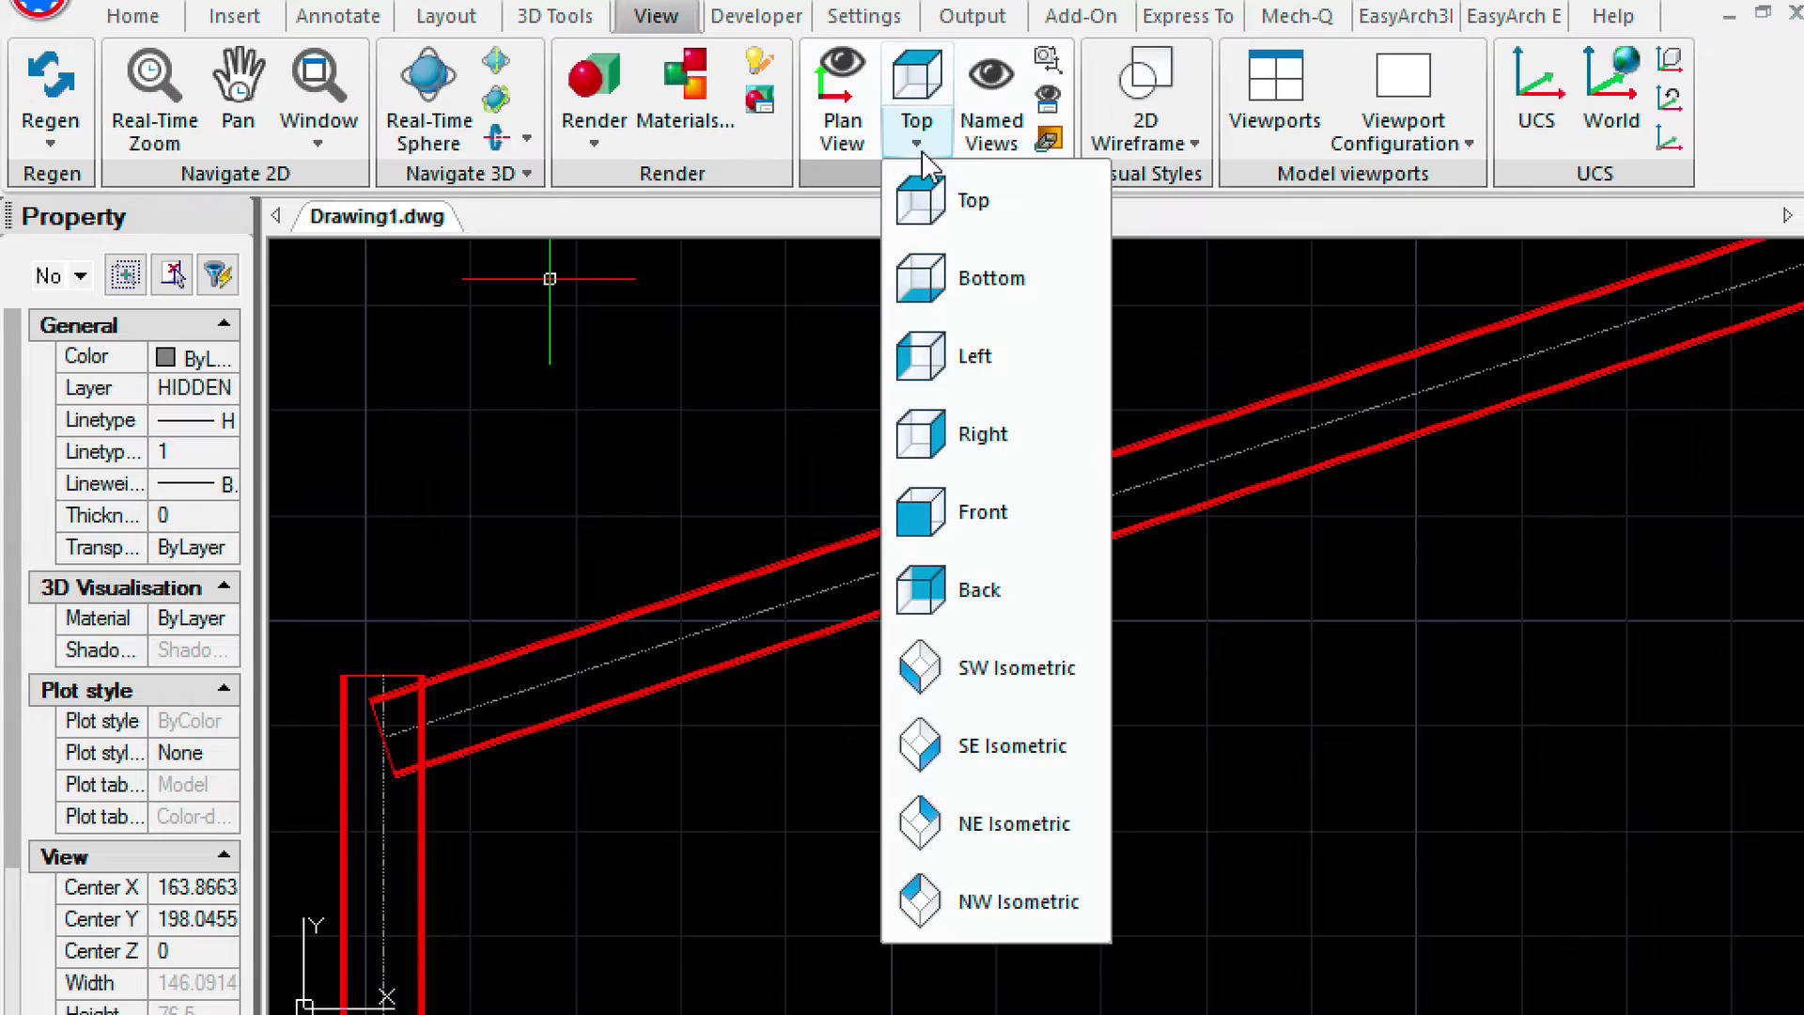
left_click(947, 668)
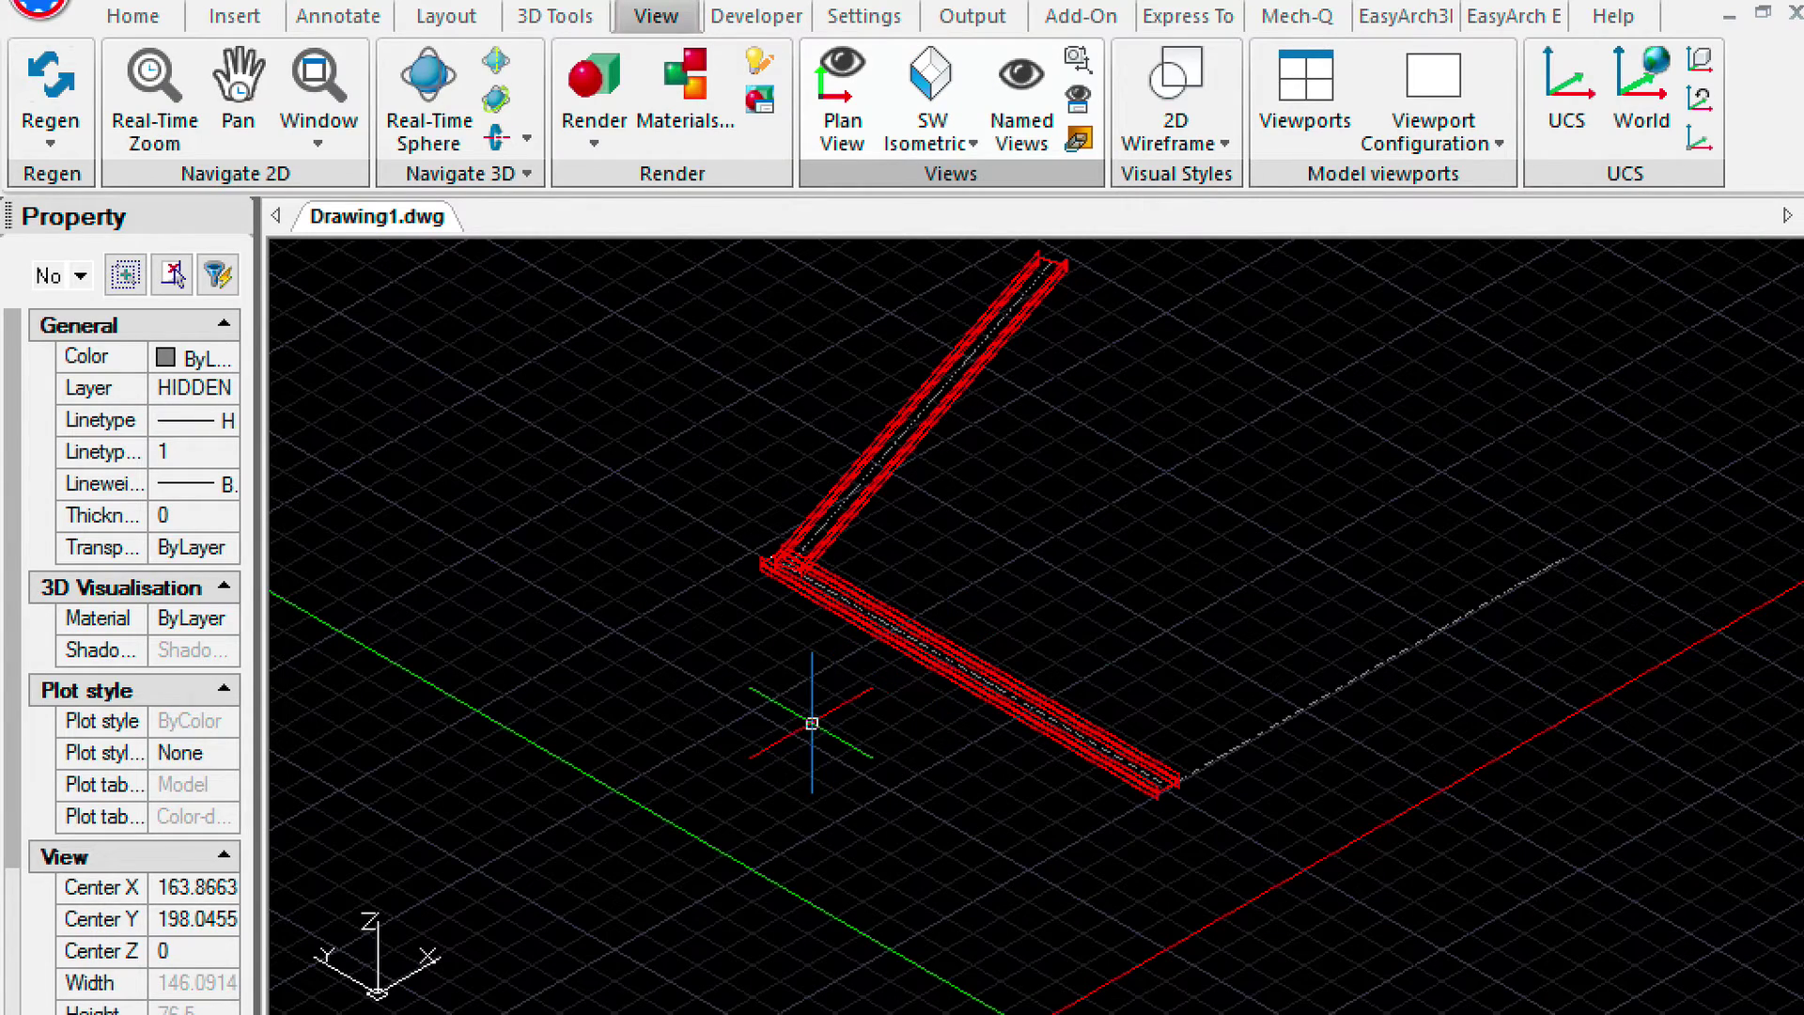
scroll(811, 723, "up", 2)
scroll(811, 723, "down", 2)
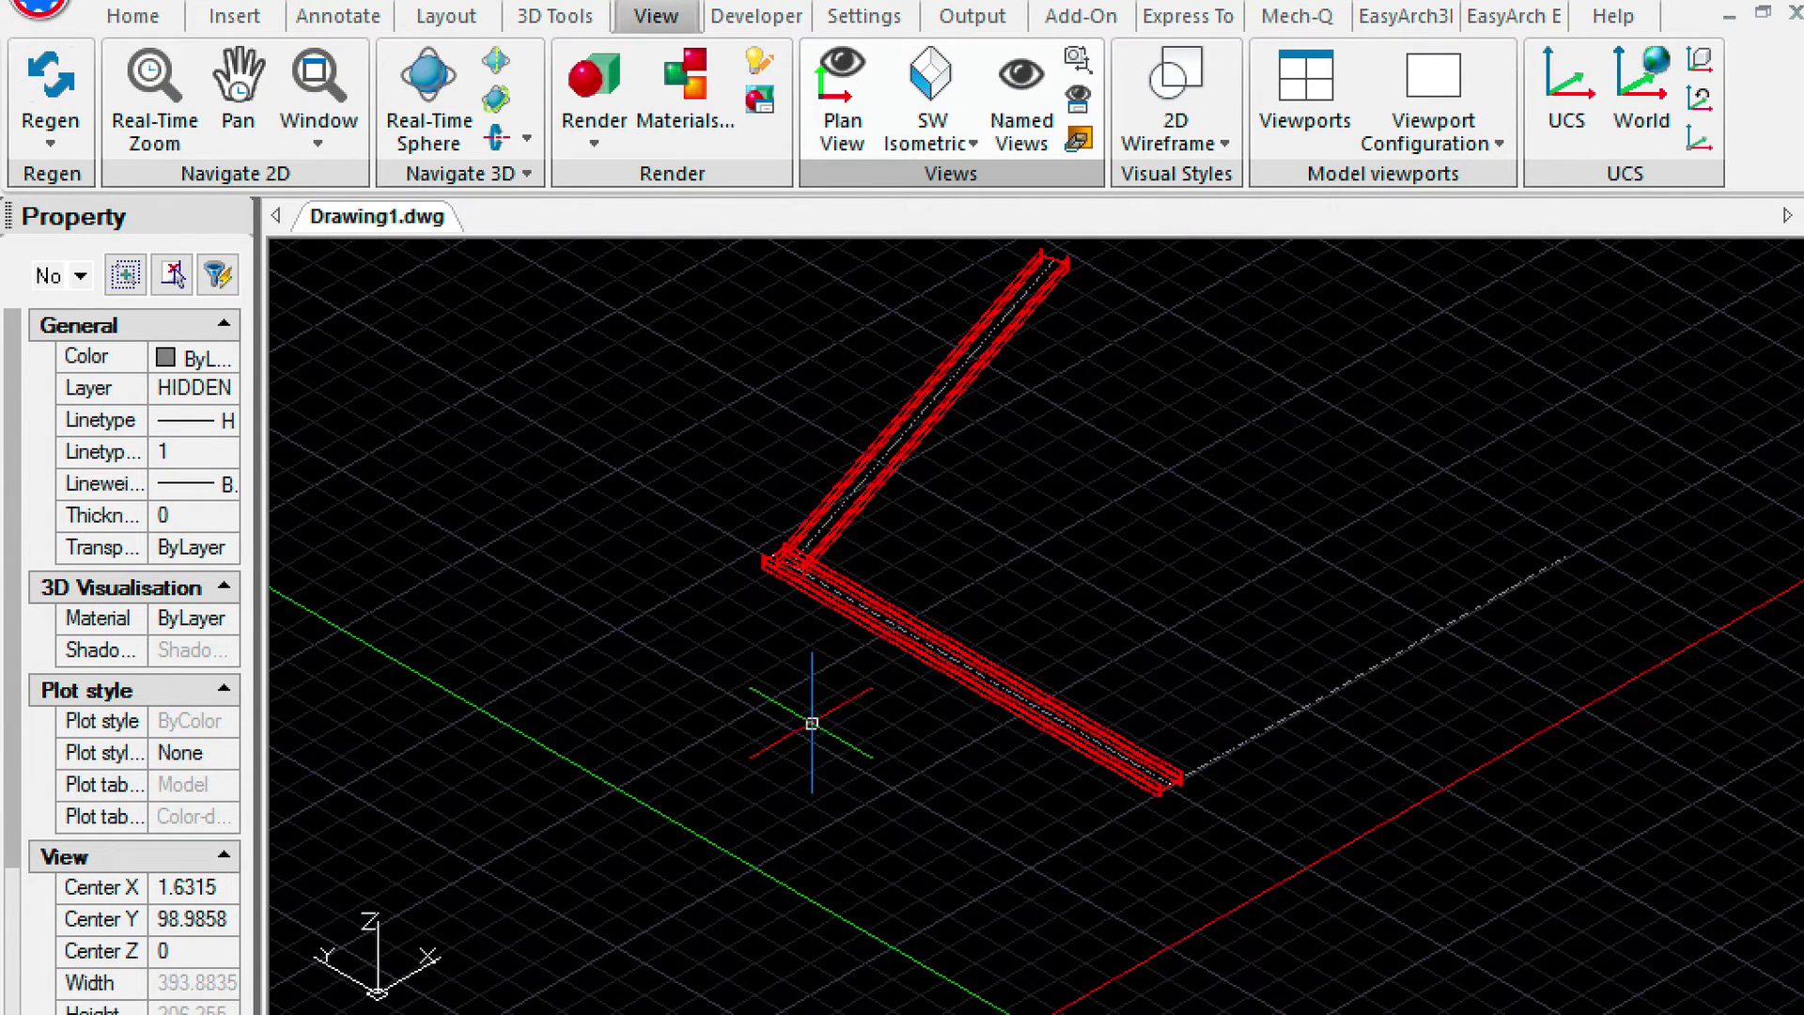
Shade the model with the SHADE command and inspect the joint between the column and the rafter.
type("shad")
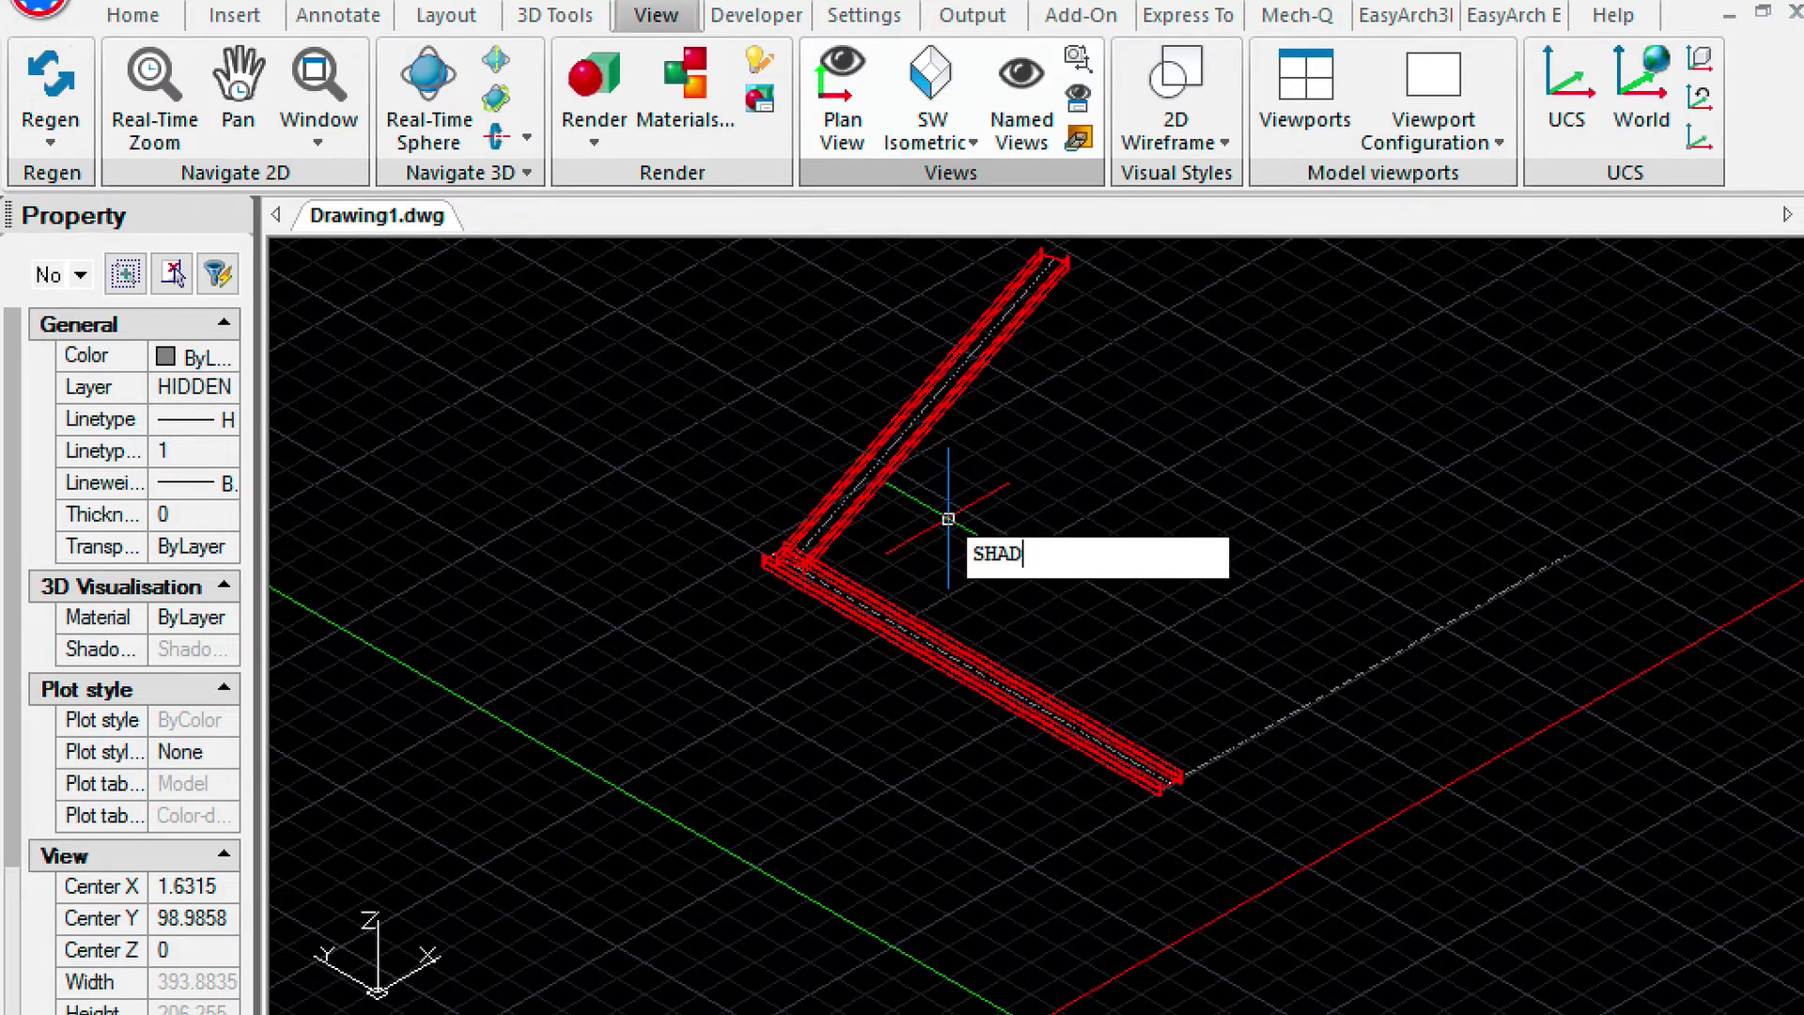
type("e")
key("Return")
scroll(905, 717, "up", 4)
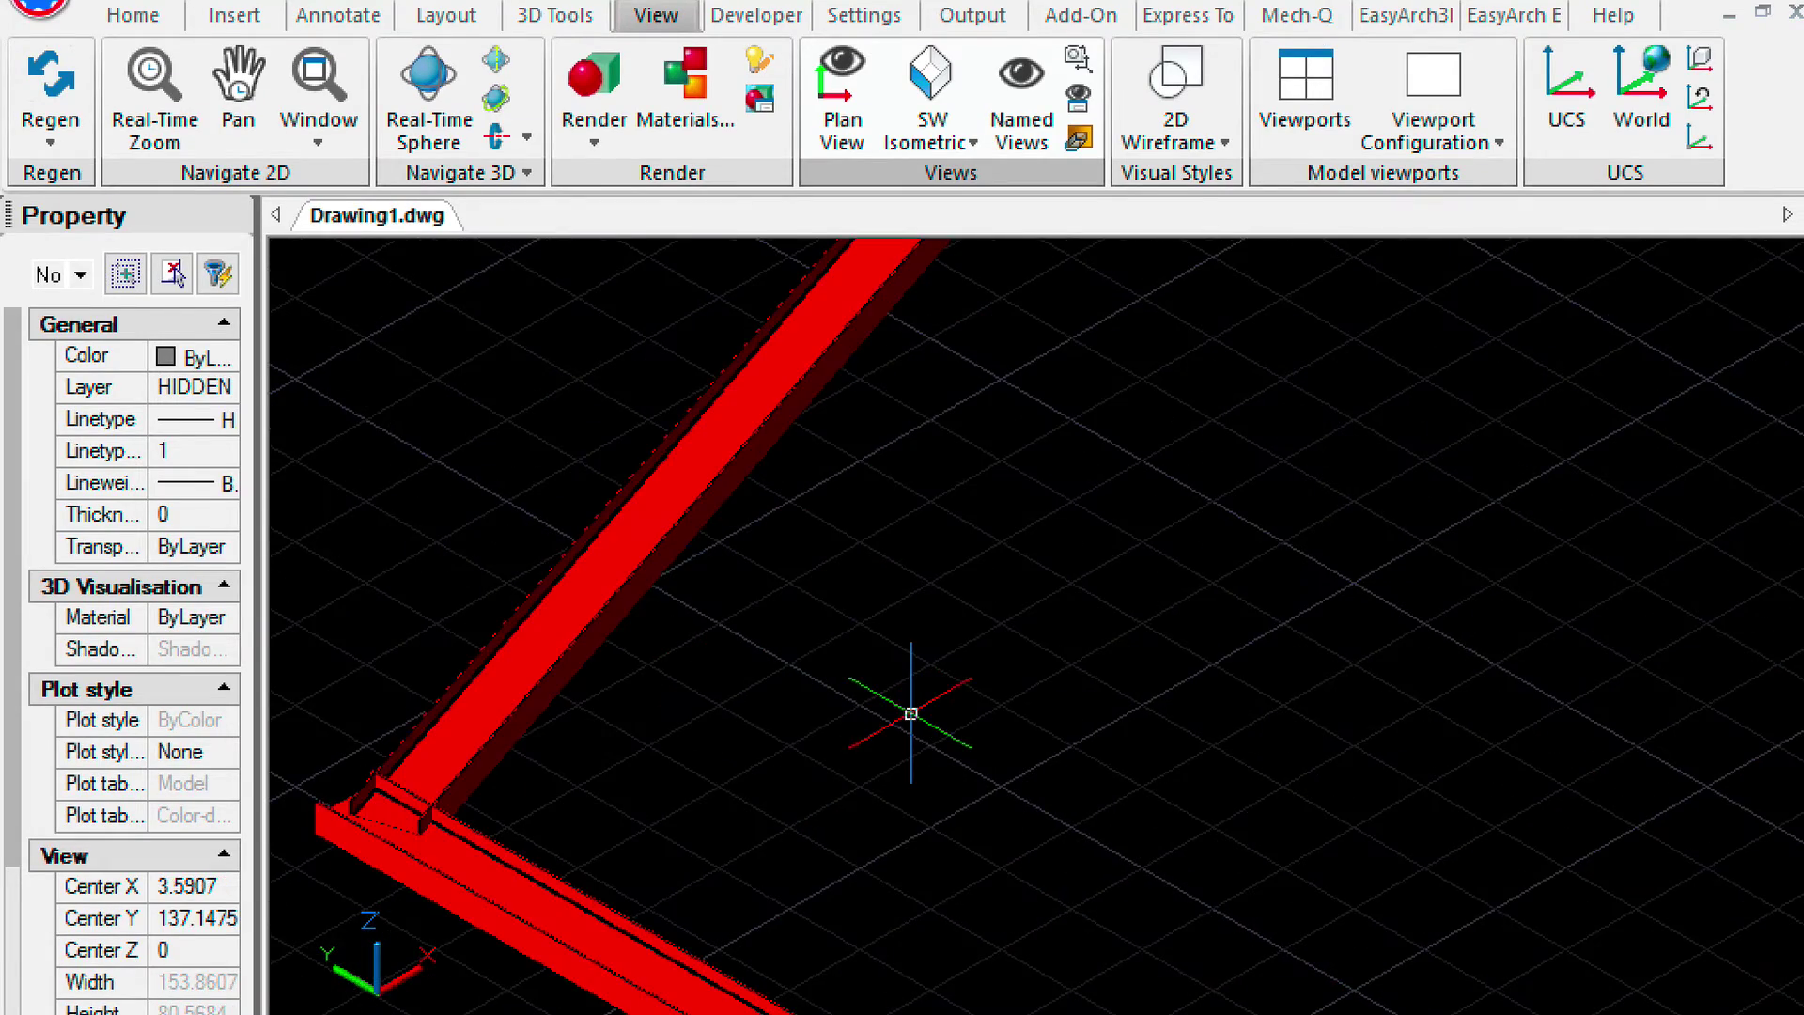
scroll(910, 714, "down", 4)
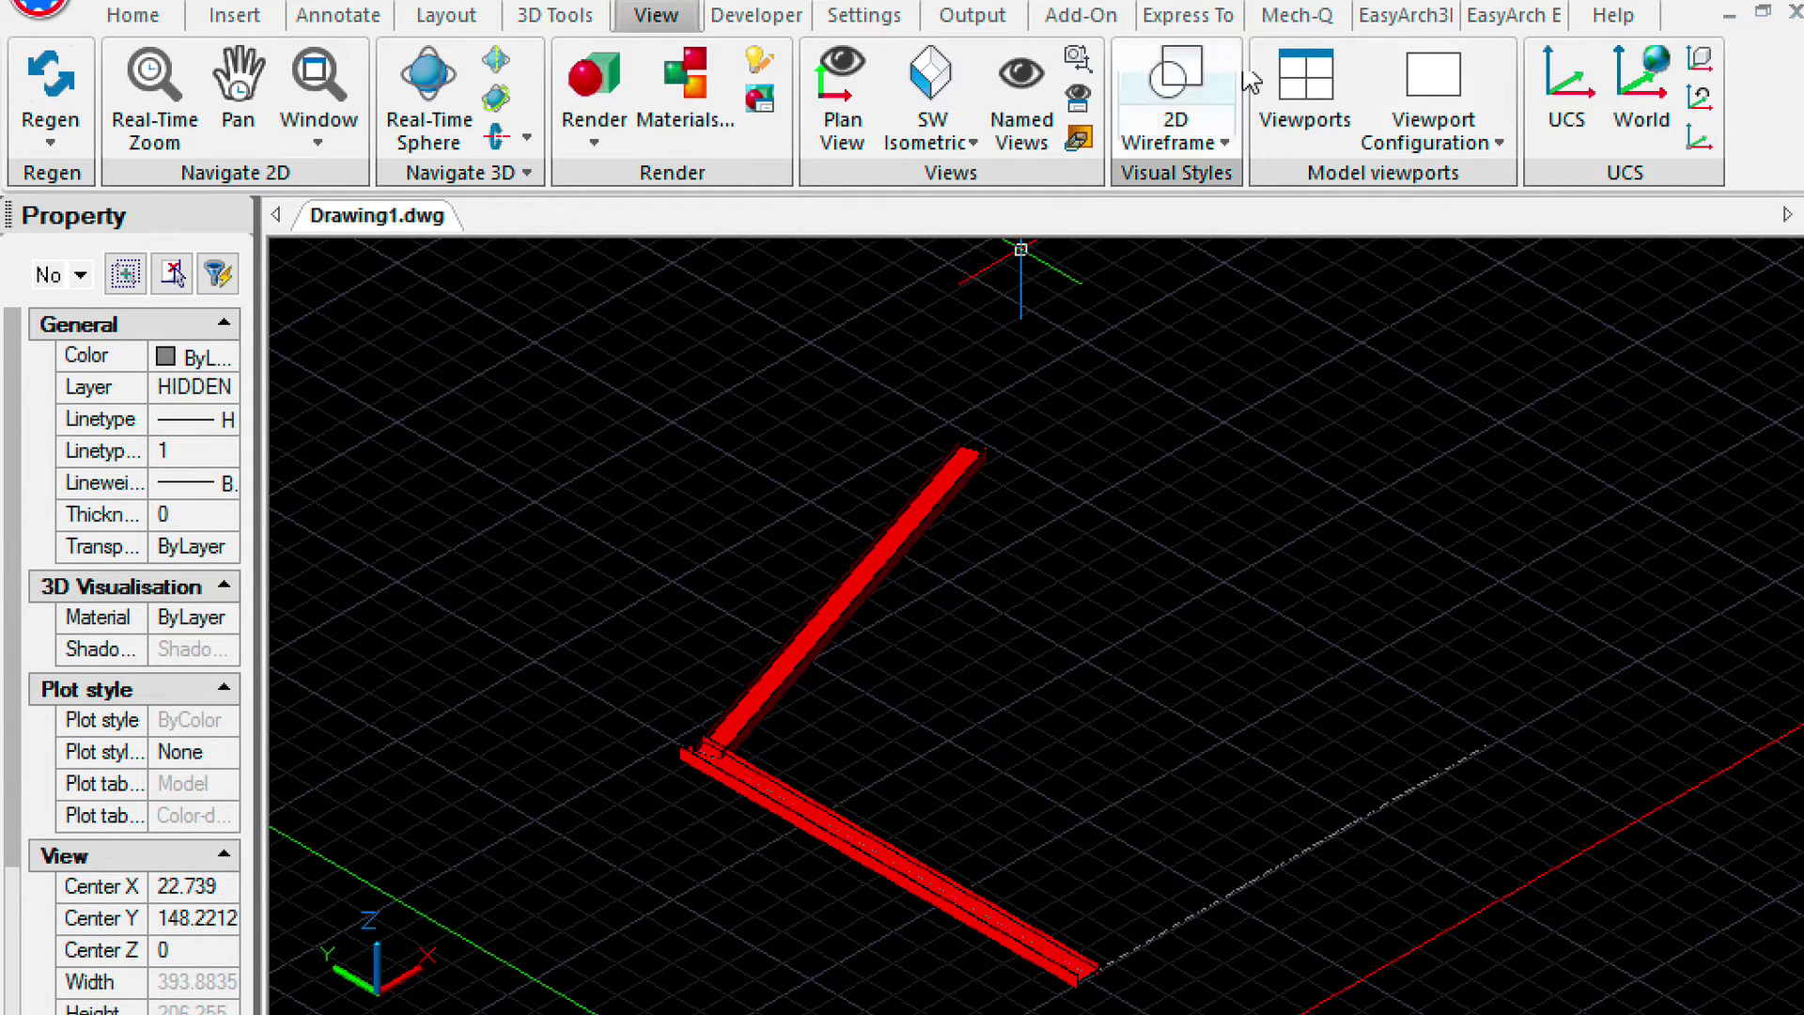
Start Mech-Q's 3D Rotate on the column, the rafter and their centrelines.
left_click(1291, 16)
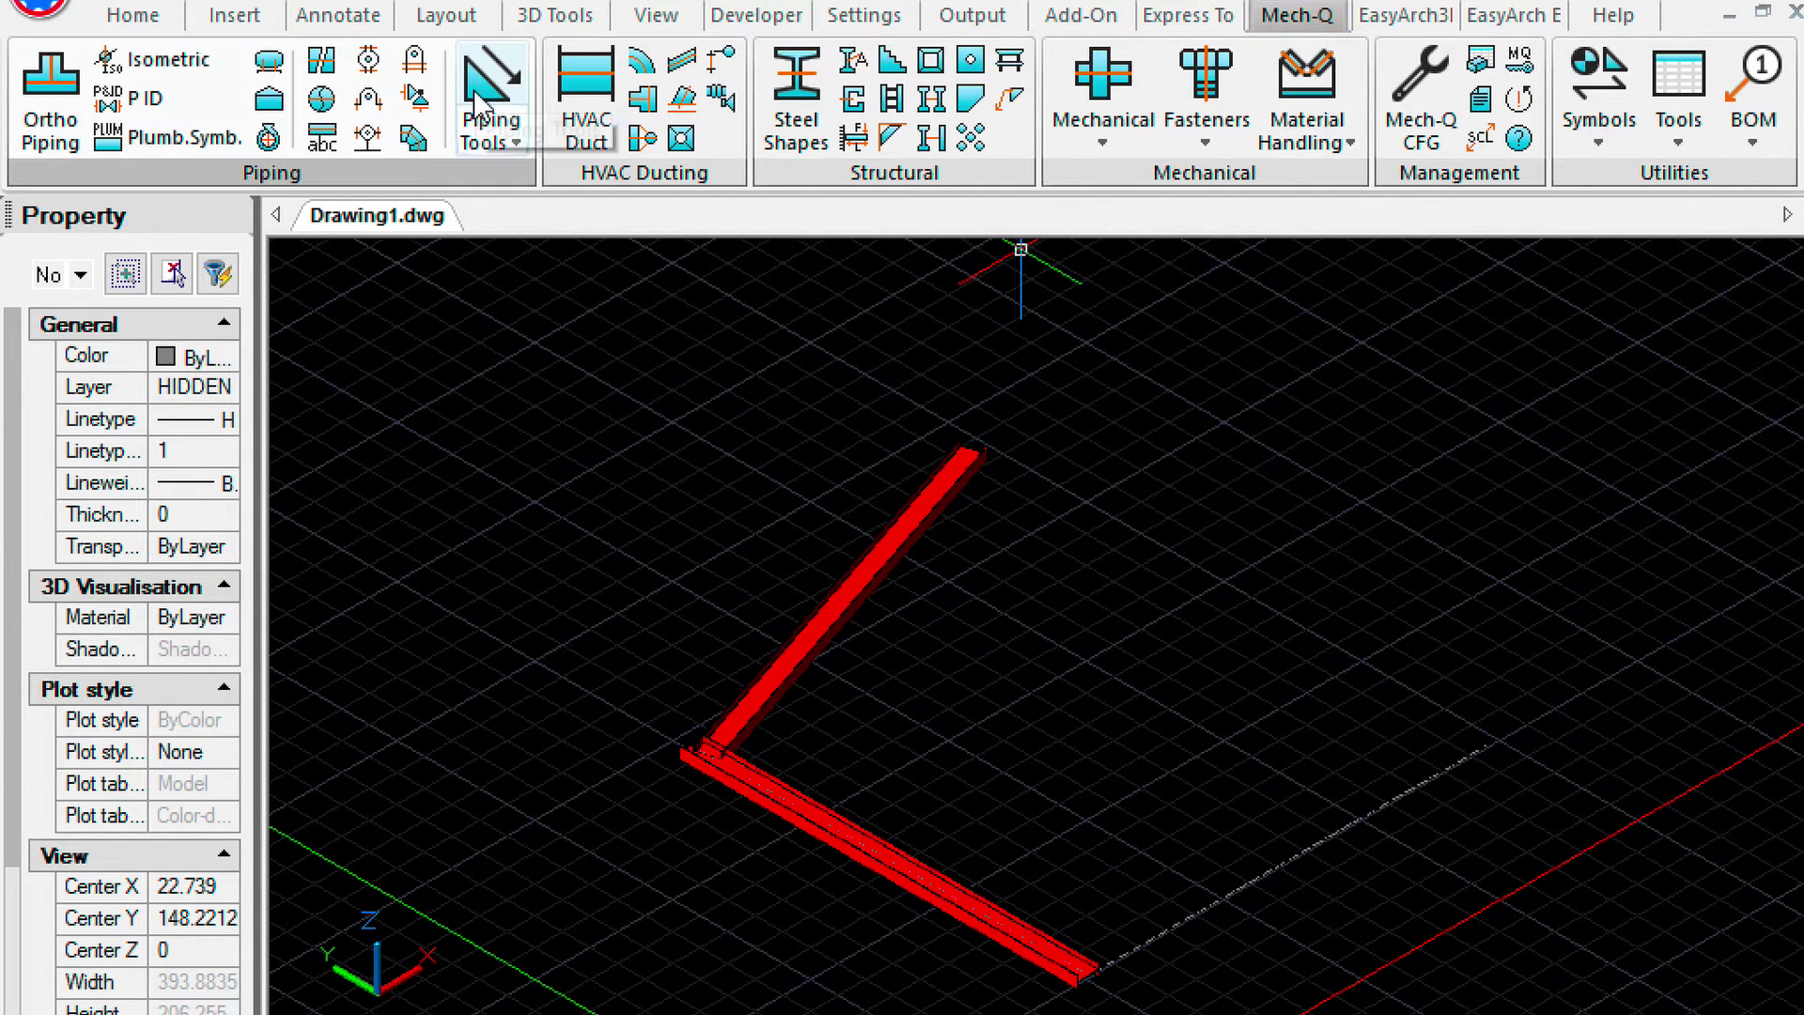
left_click(515, 140)
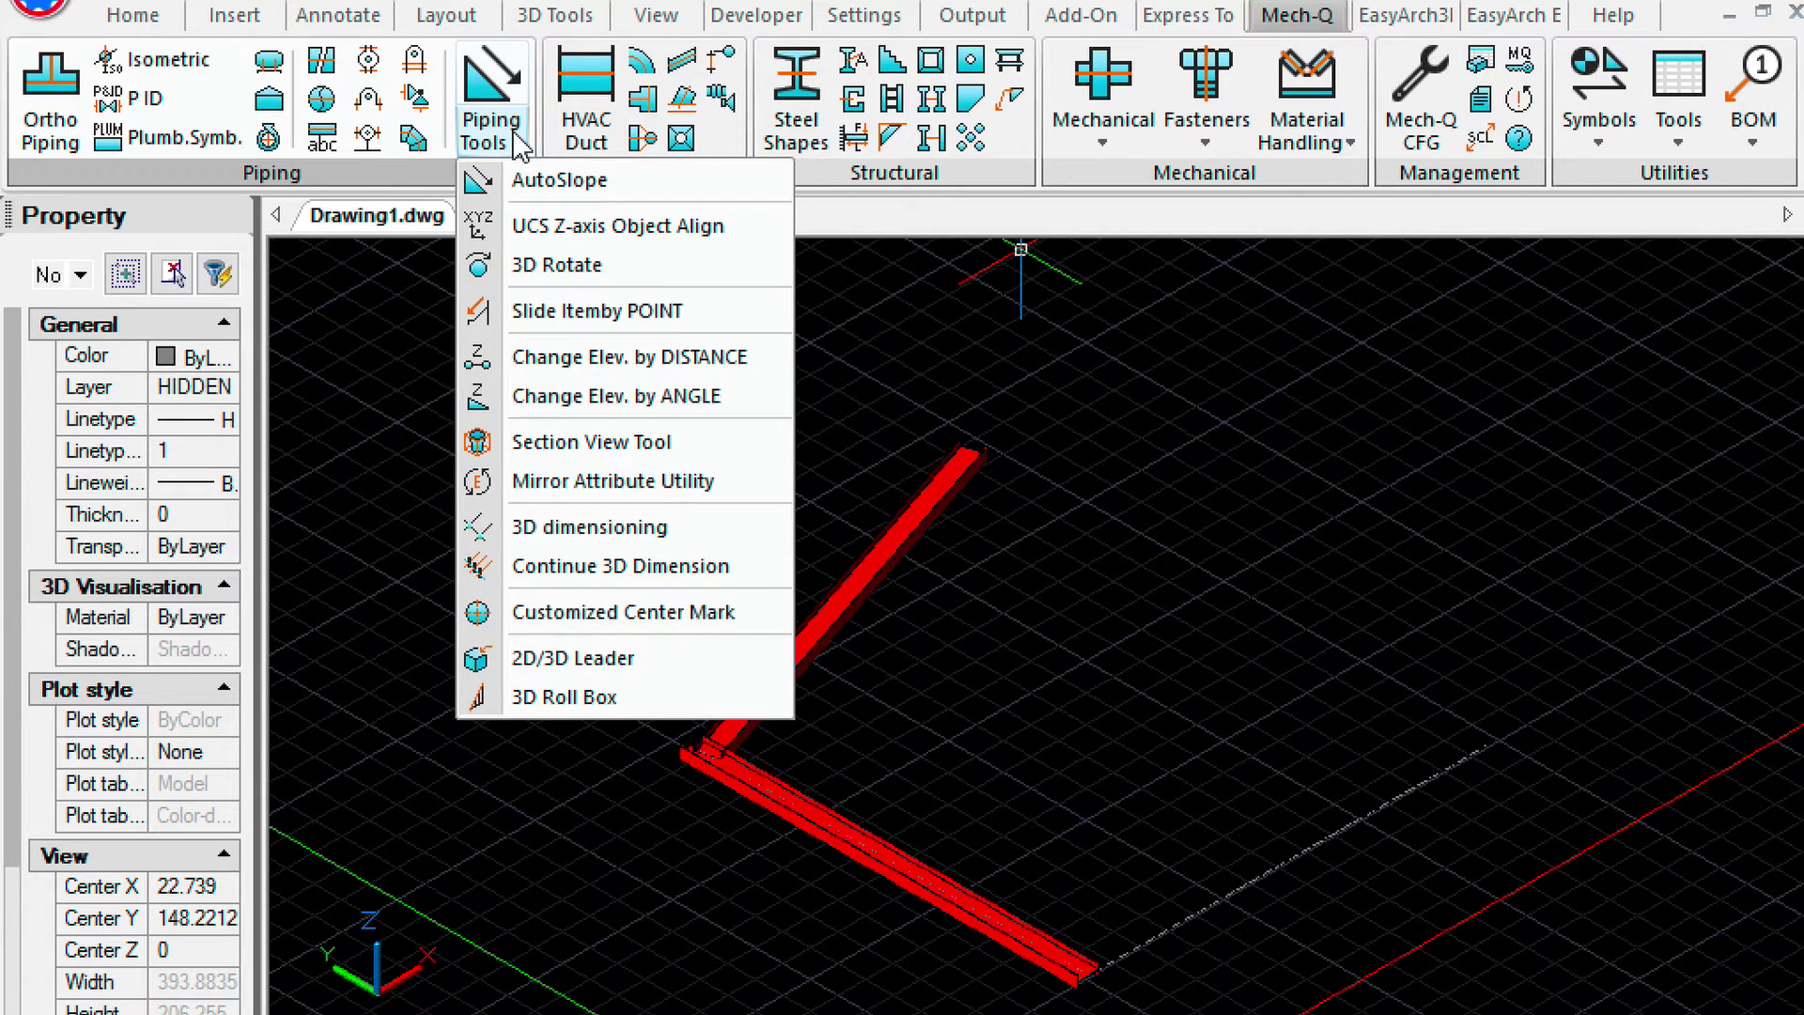
left_click(554, 267)
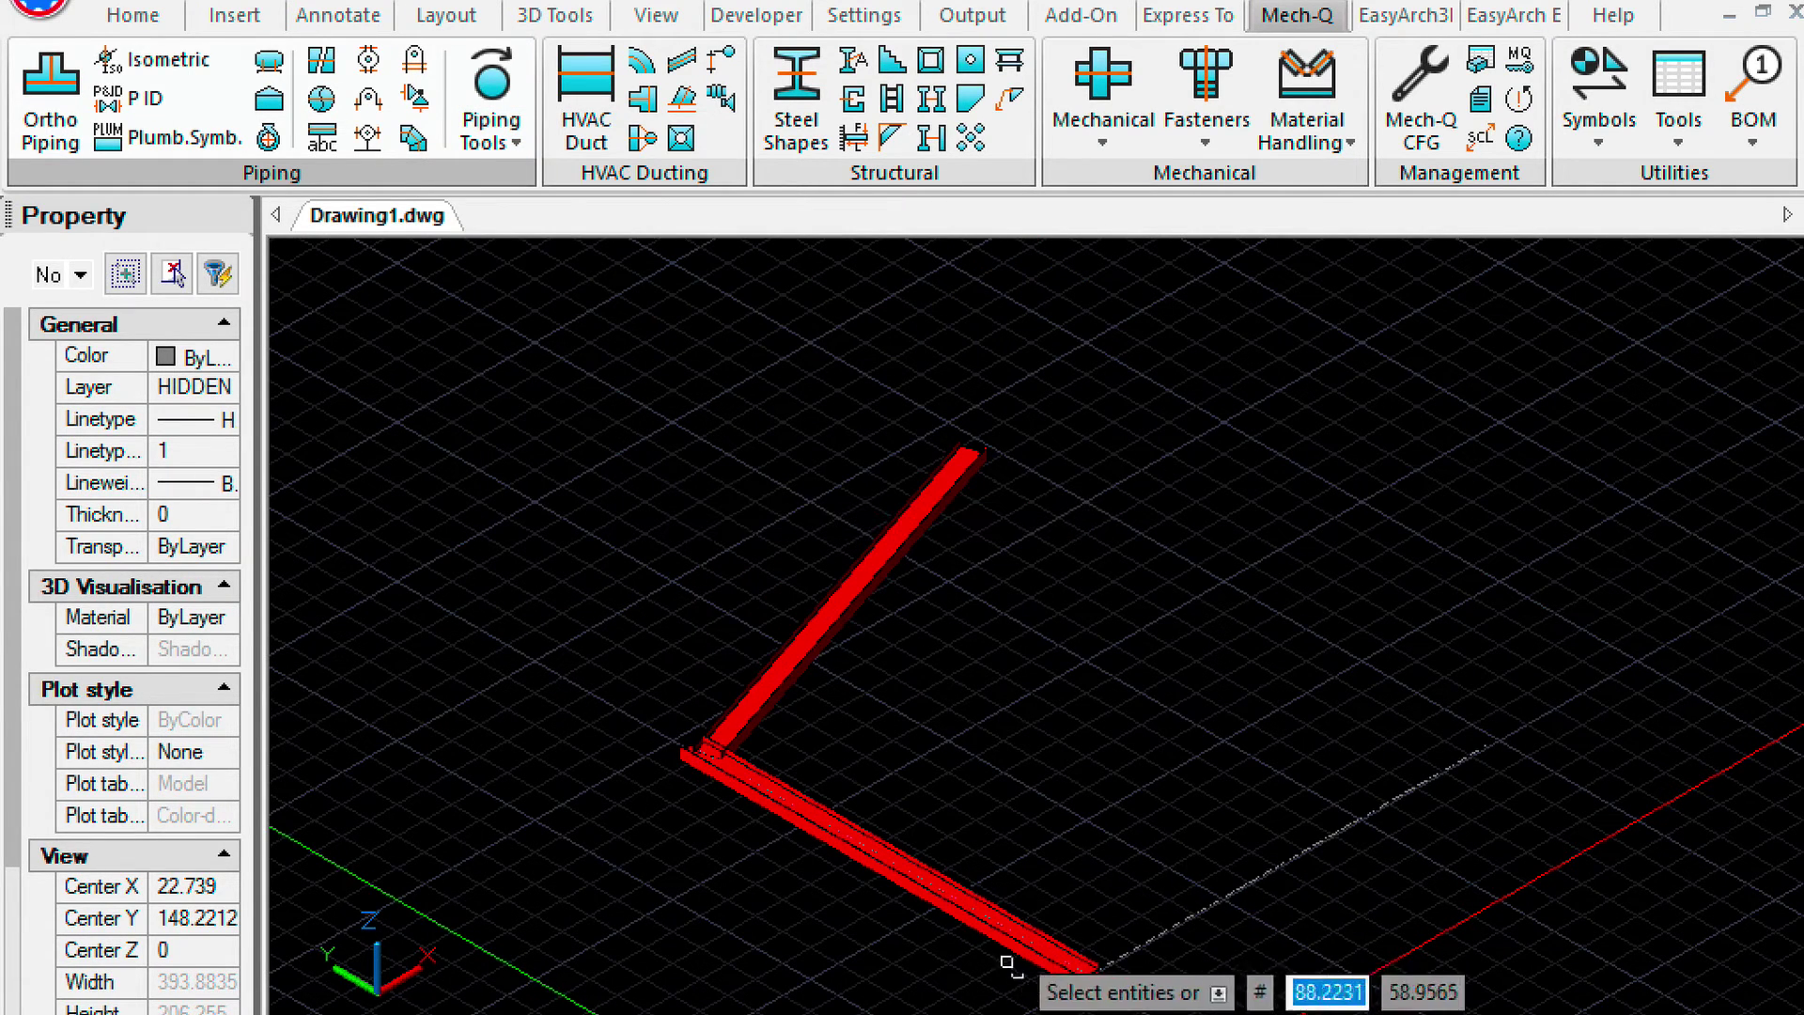
left_click(1151, 1008)
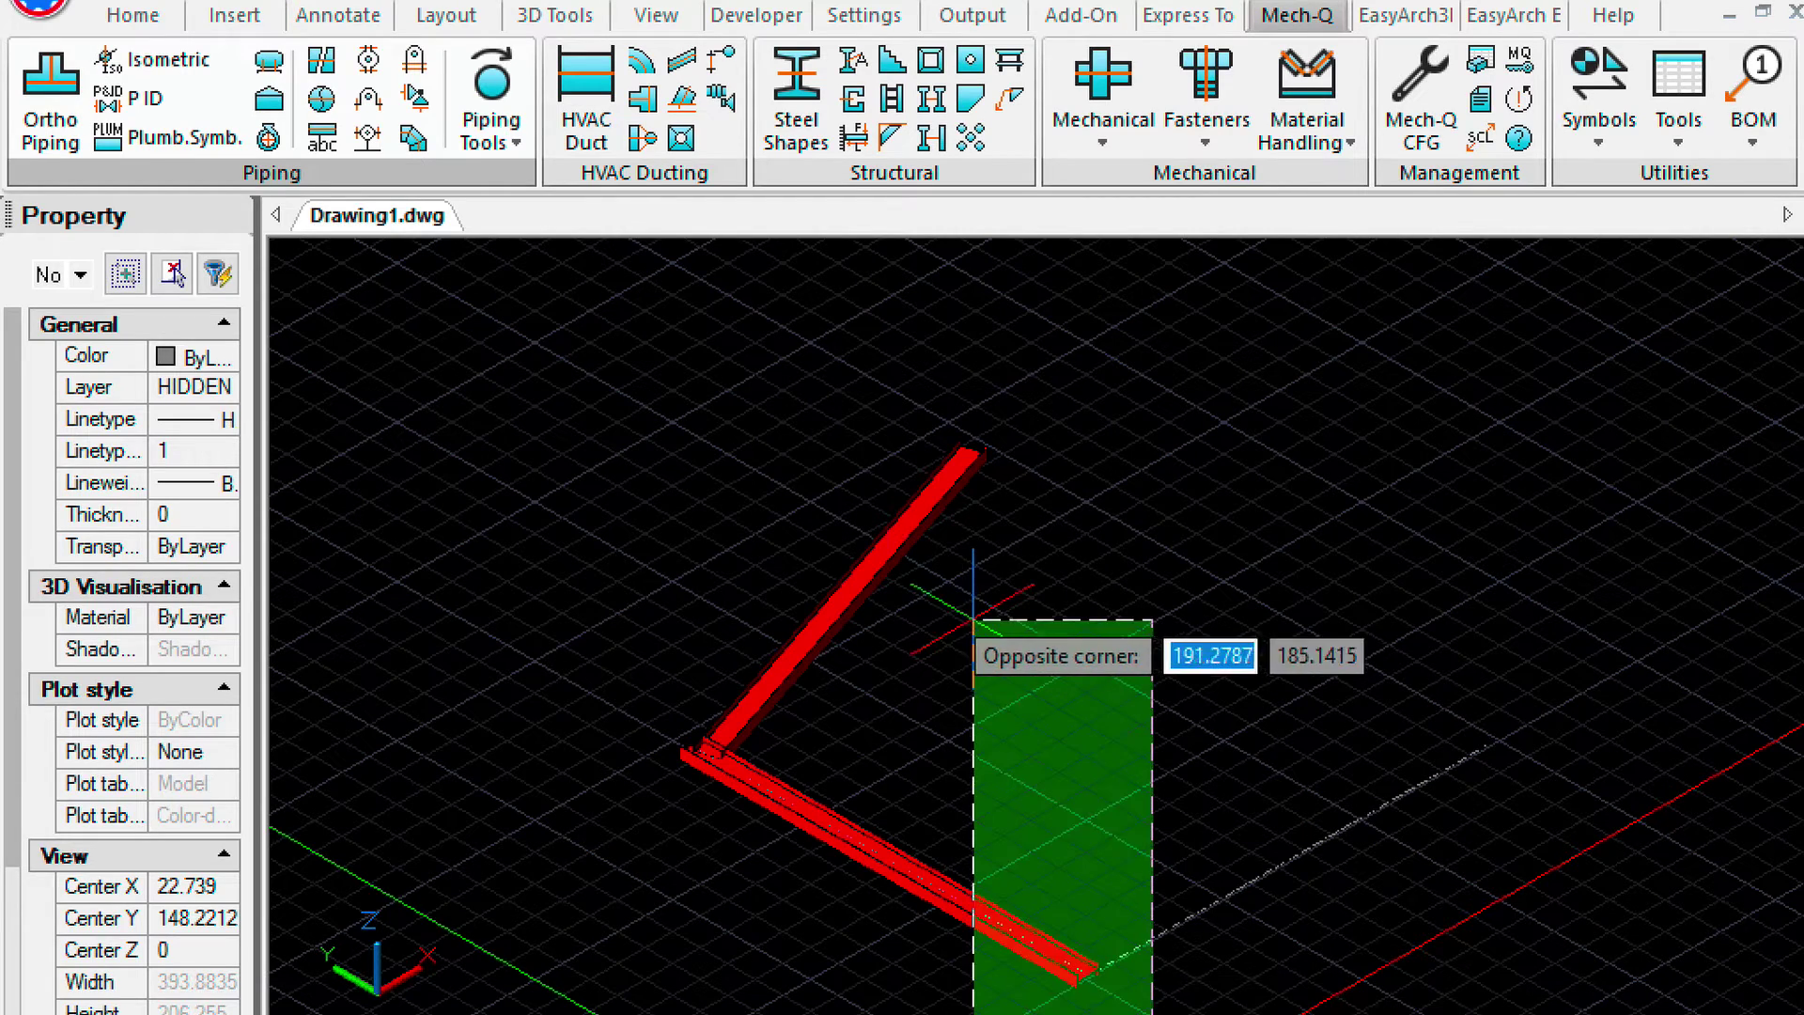
left_click(725, 475)
key("Return")
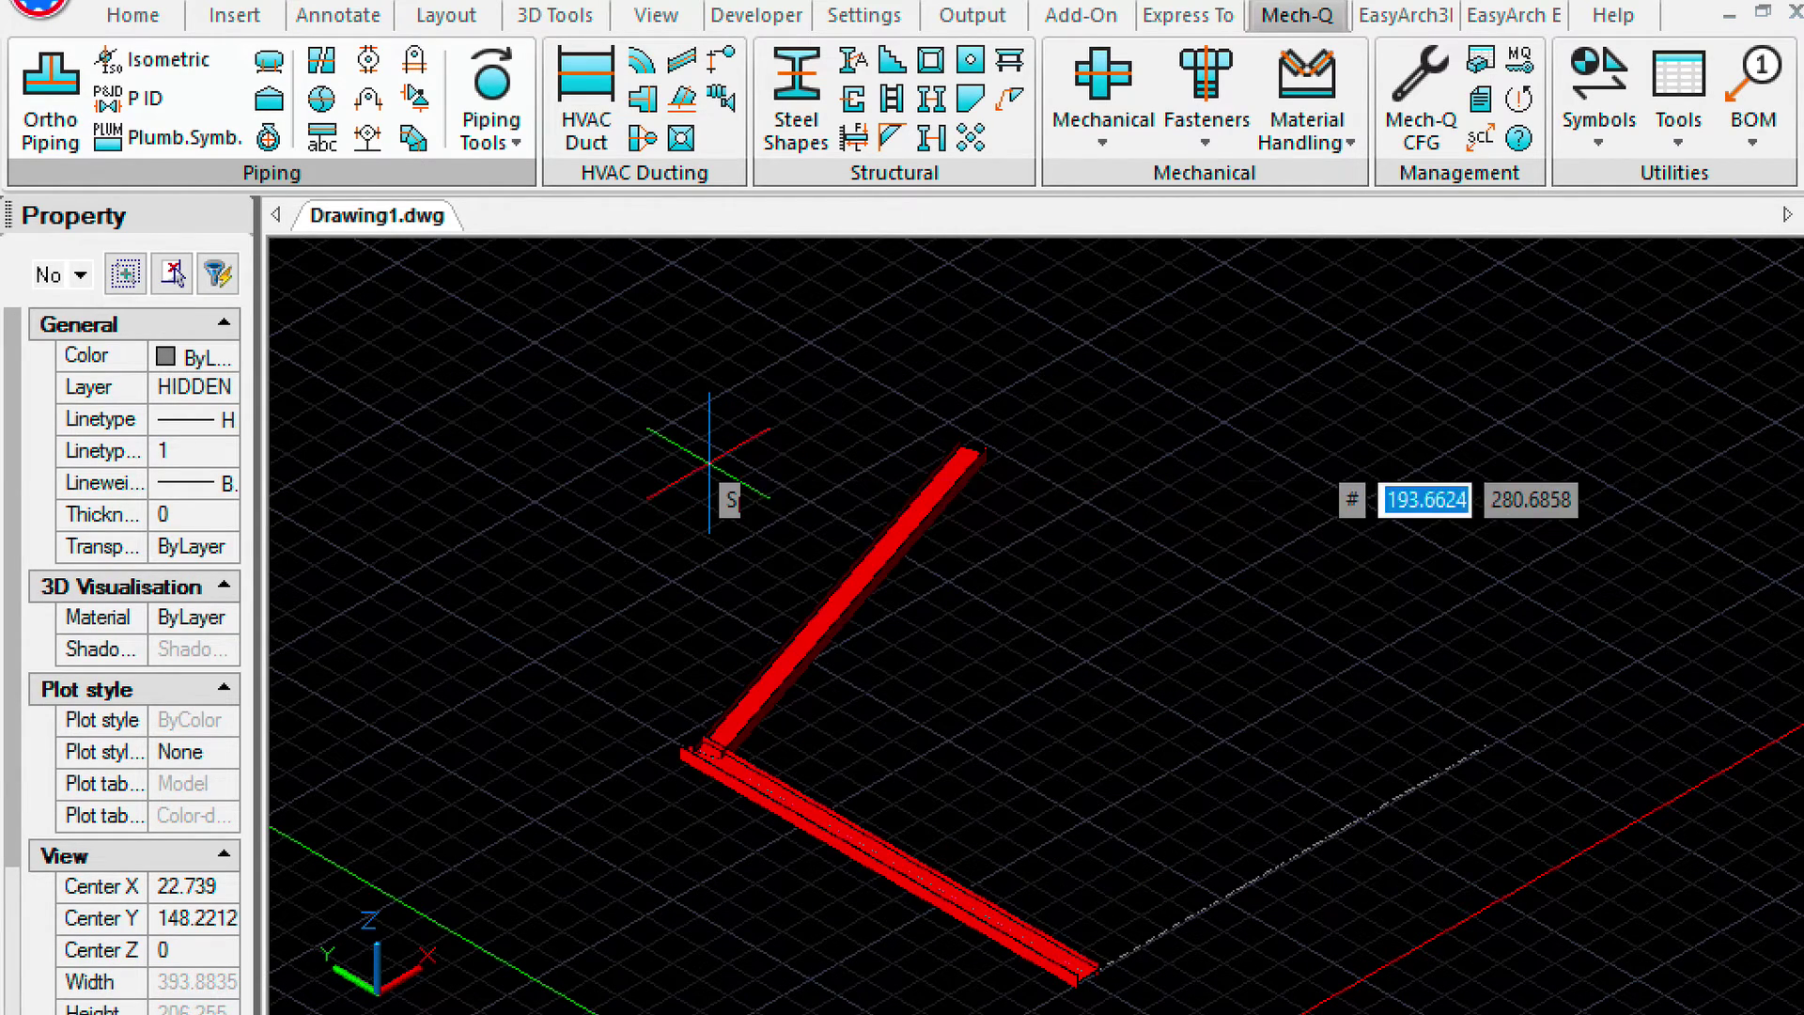
Define the rotation axis along the base line, from the column's base to the line's far end.
left_click(891, 659)
left_click(1389, 1005)
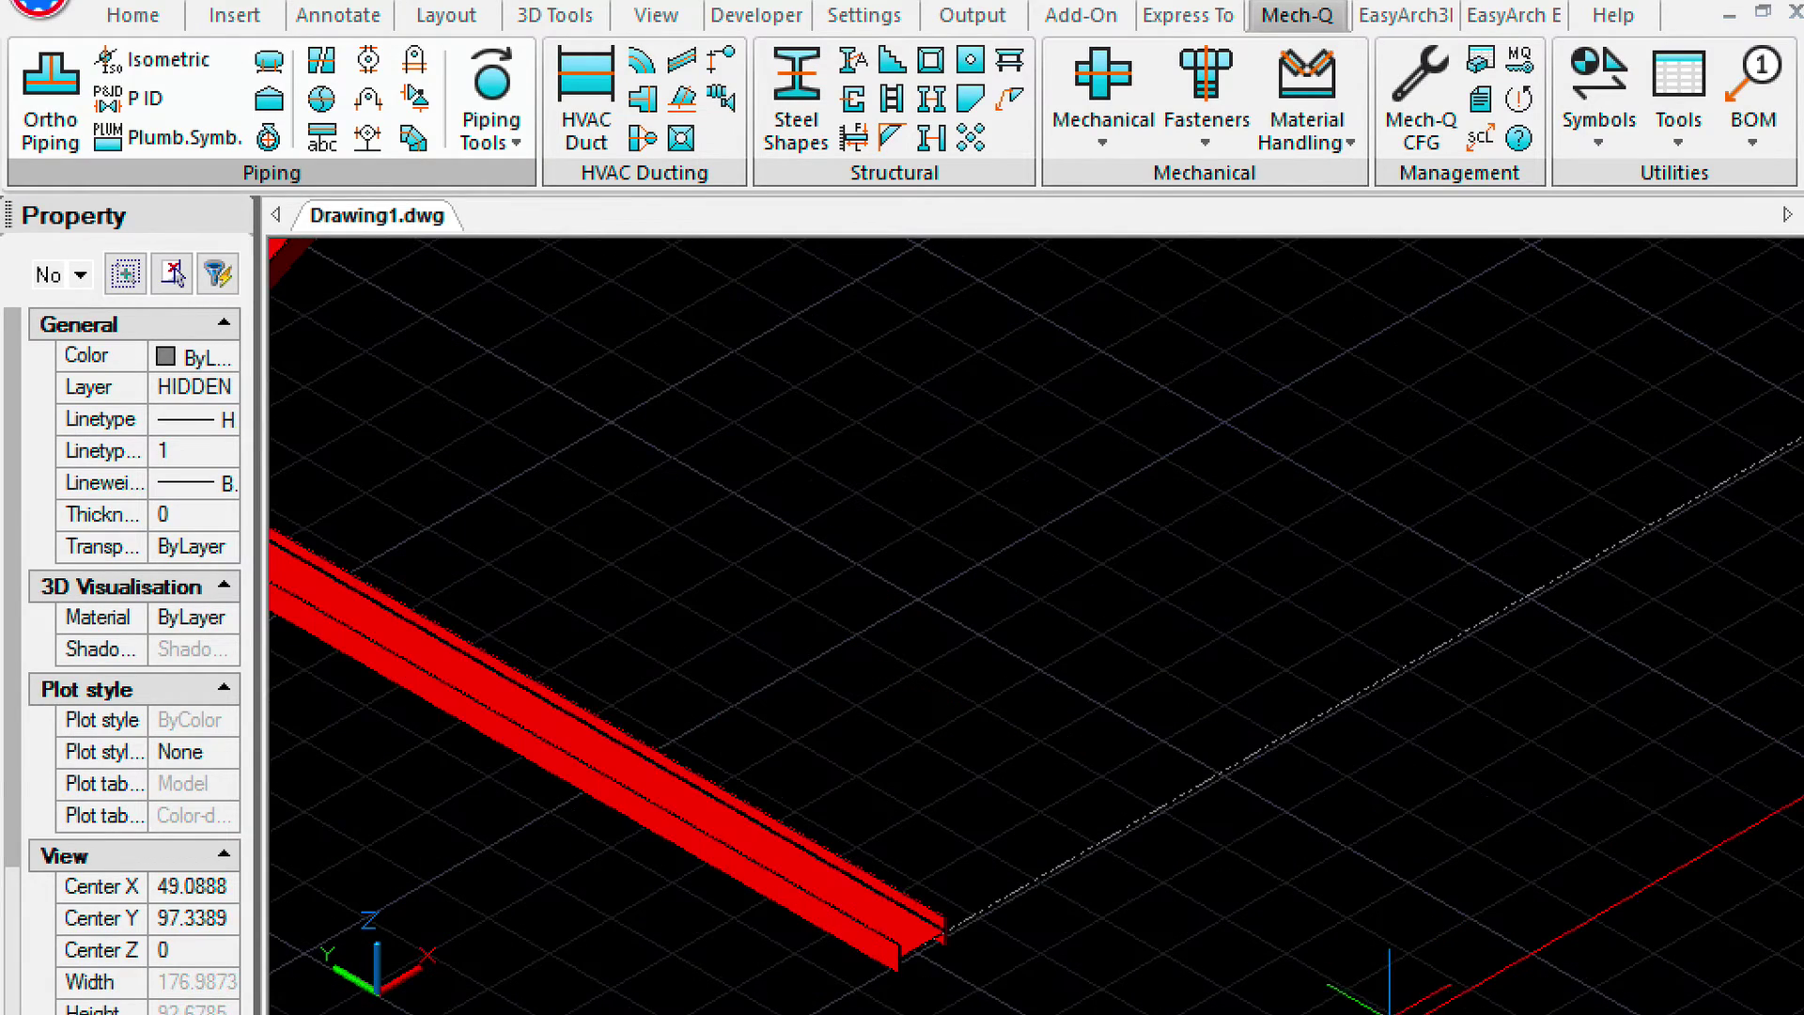
left_click(923, 944)
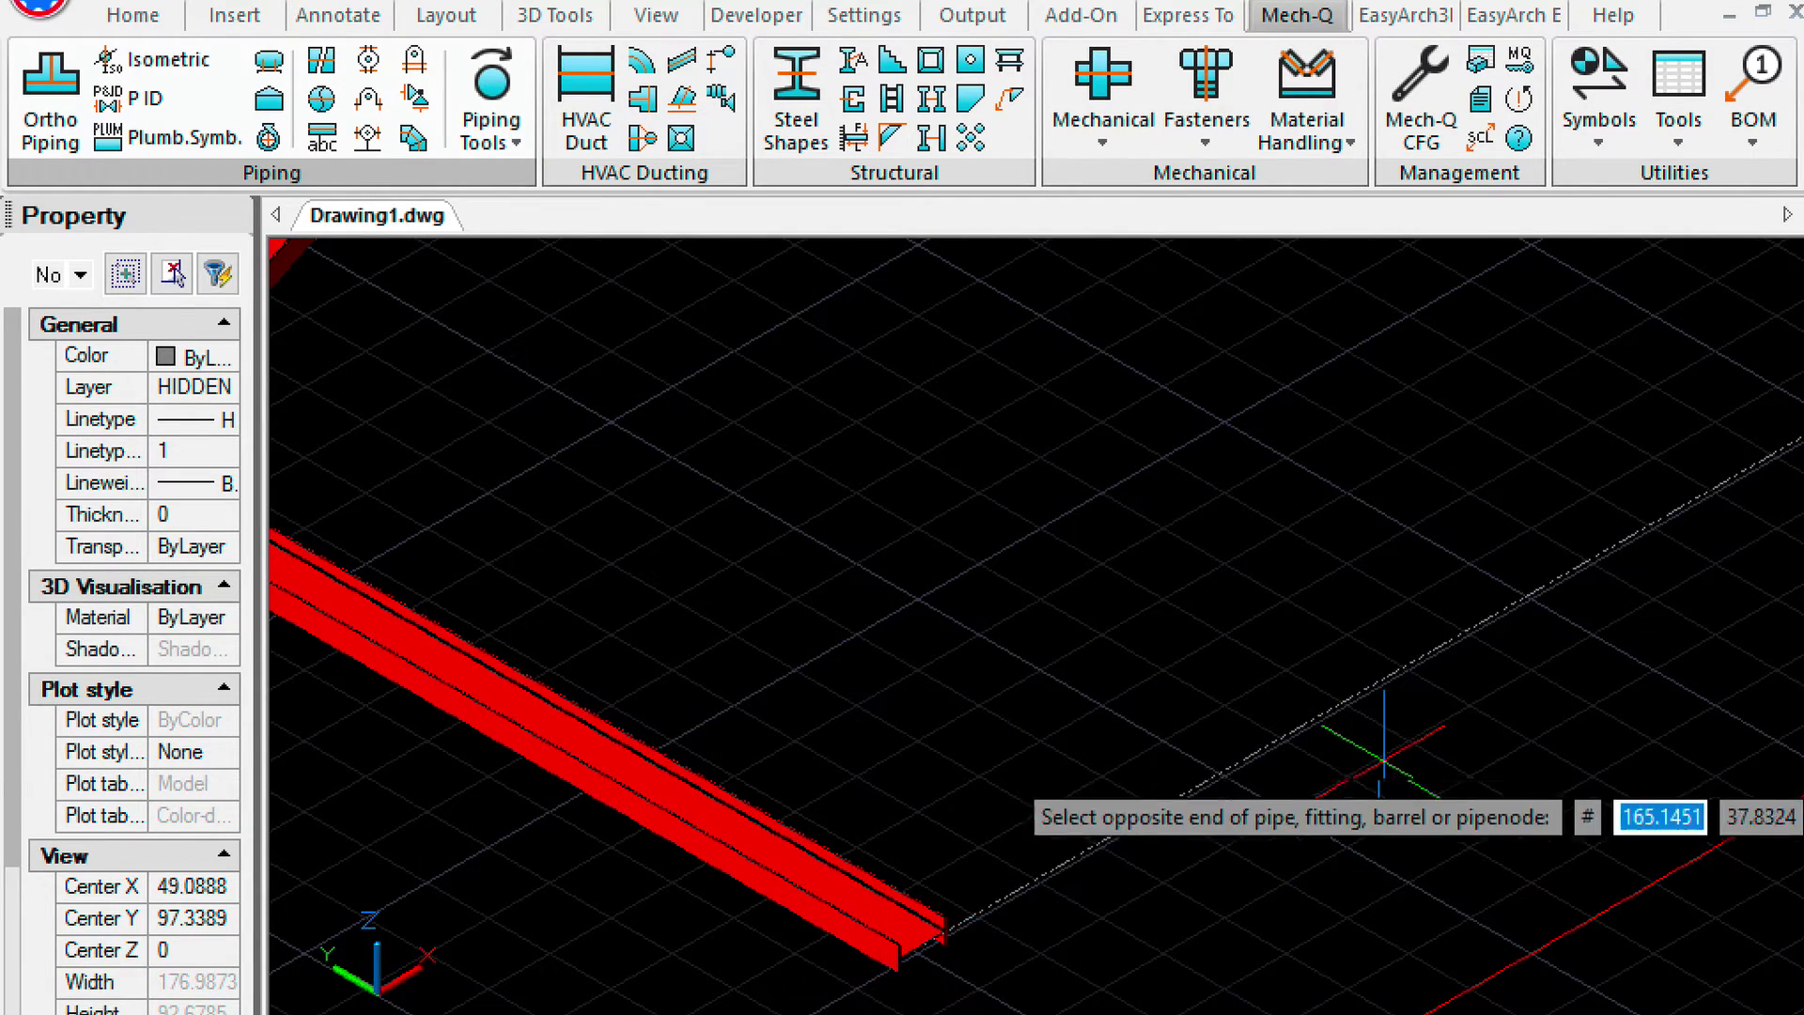
scroll(1409, 906, "down", 2)
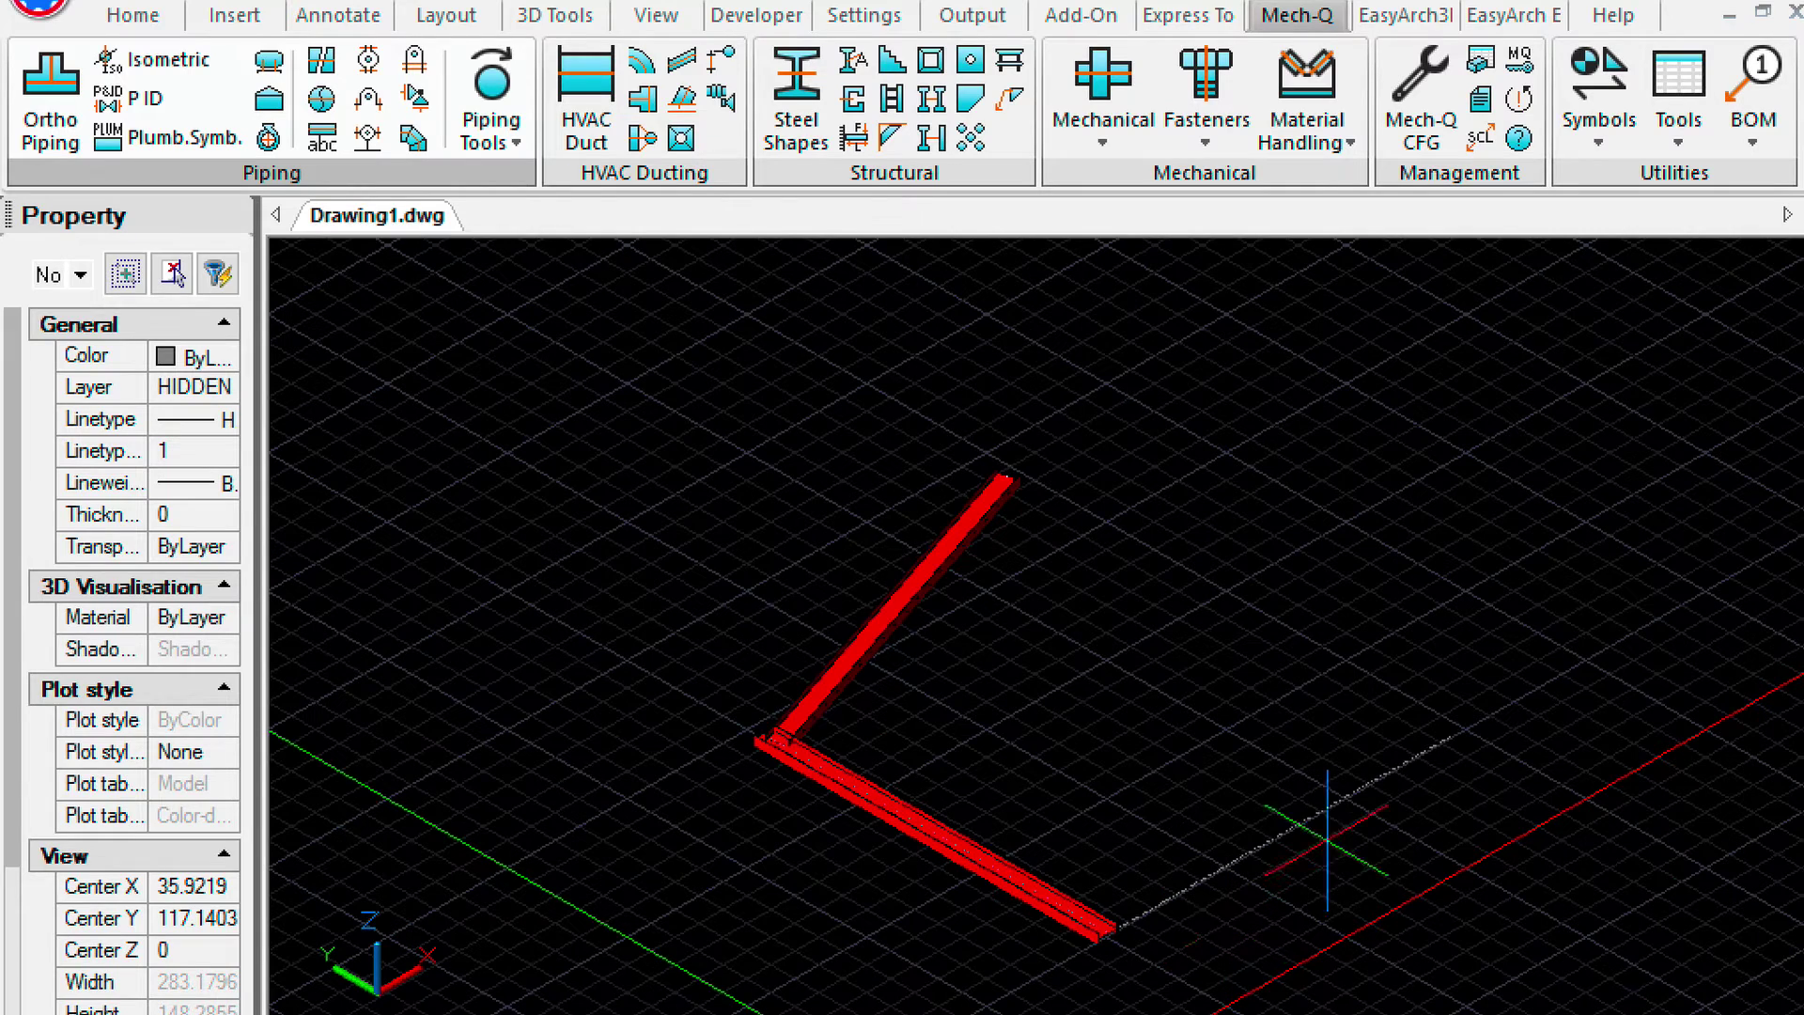
left_click(1453, 731)
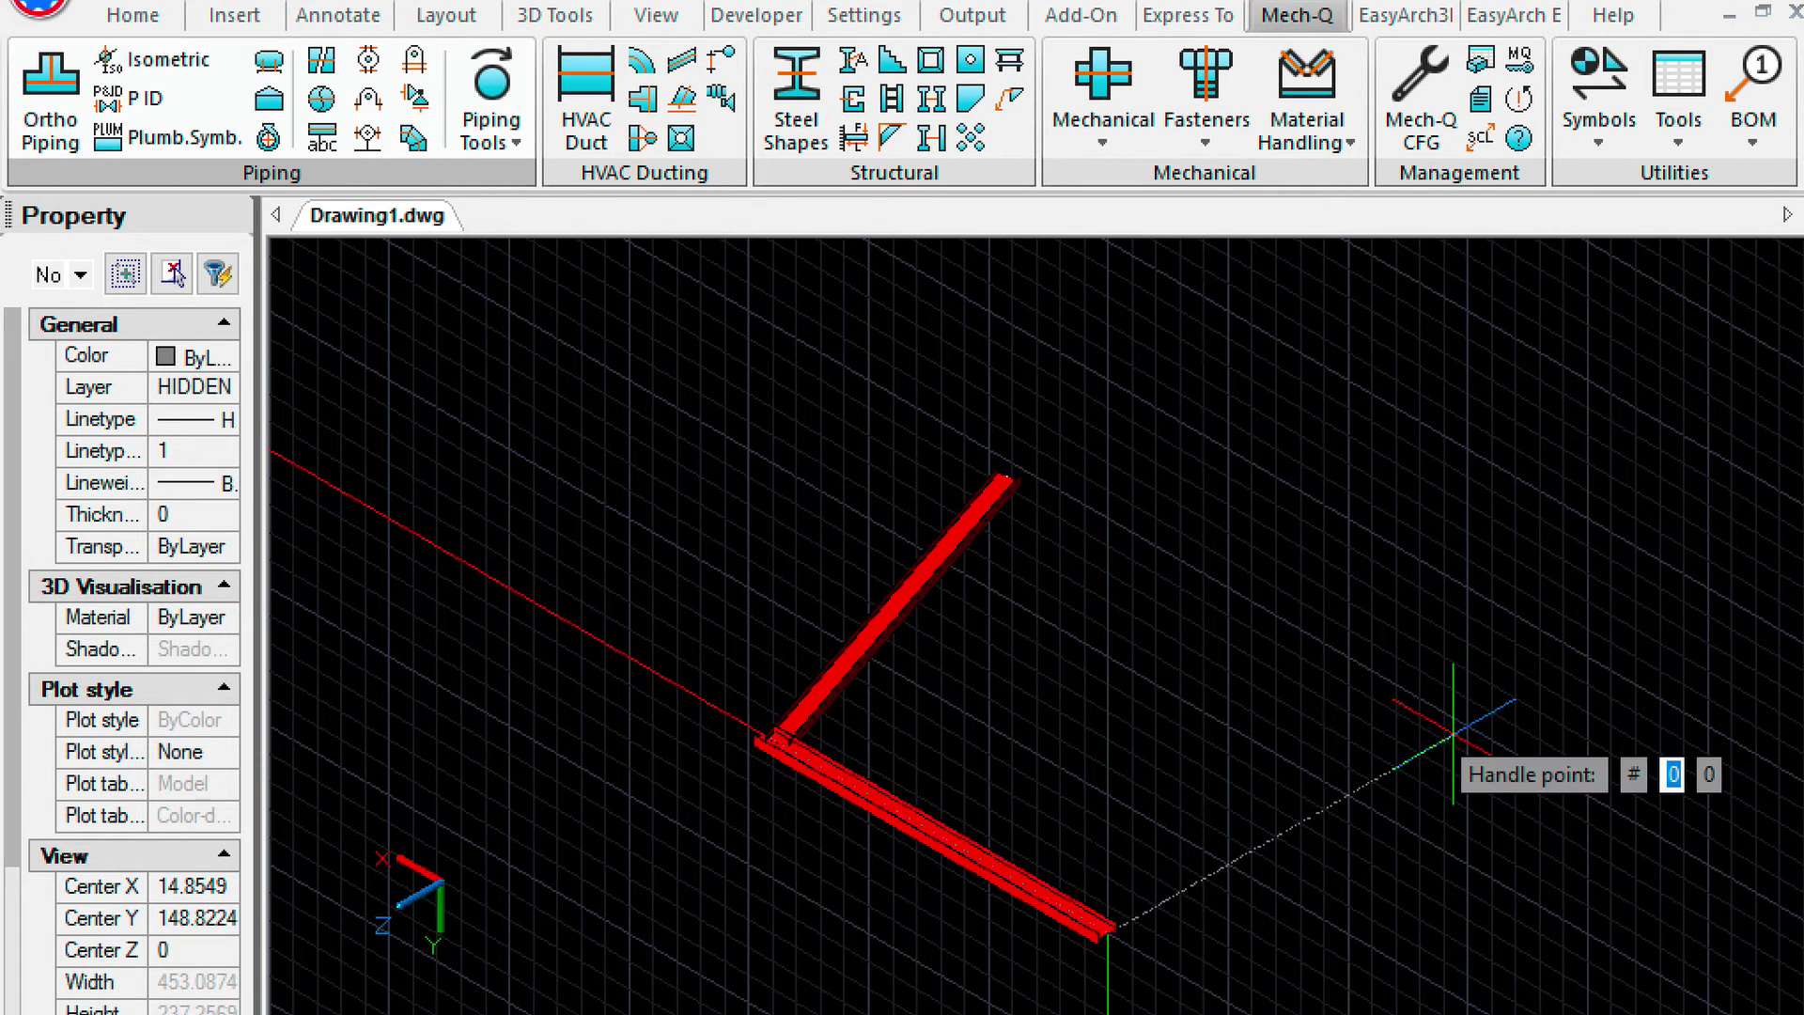
Rotate the frame upright about the handle point at the column's base, so that the column stands vertically.
type("z")
key("Return")
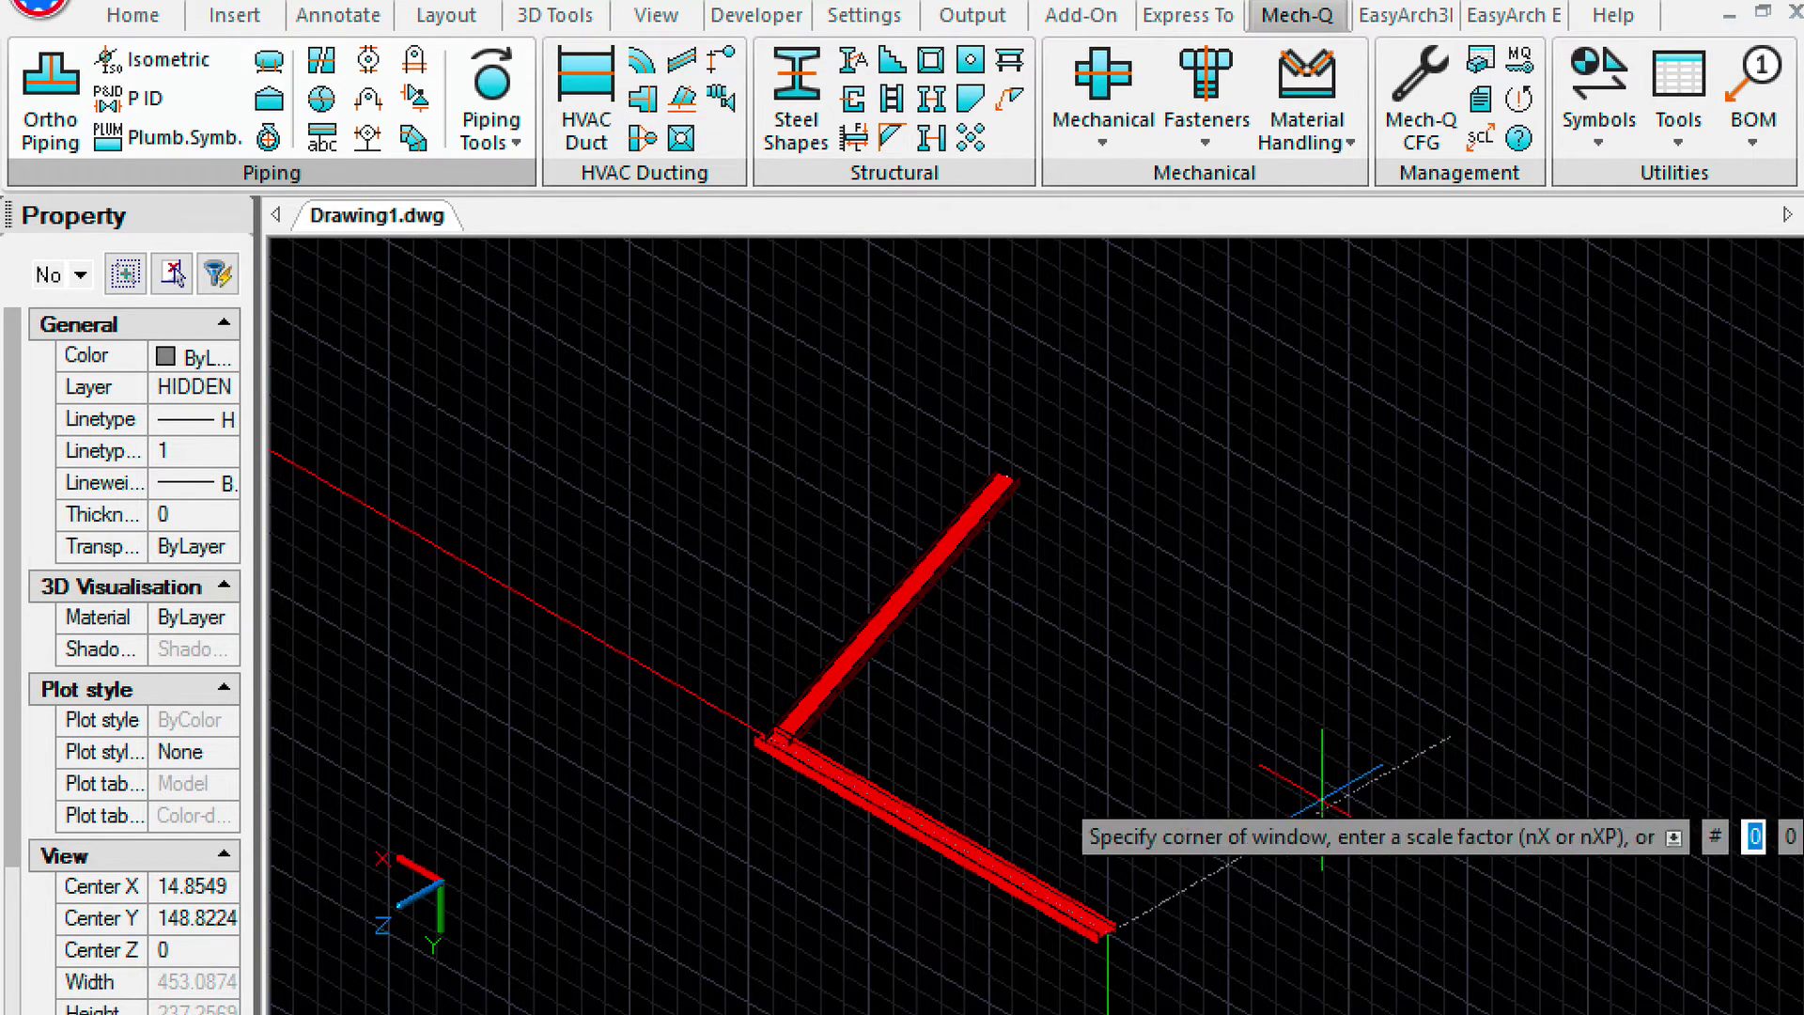
left_click(996, 820)
left_click(1114, 951)
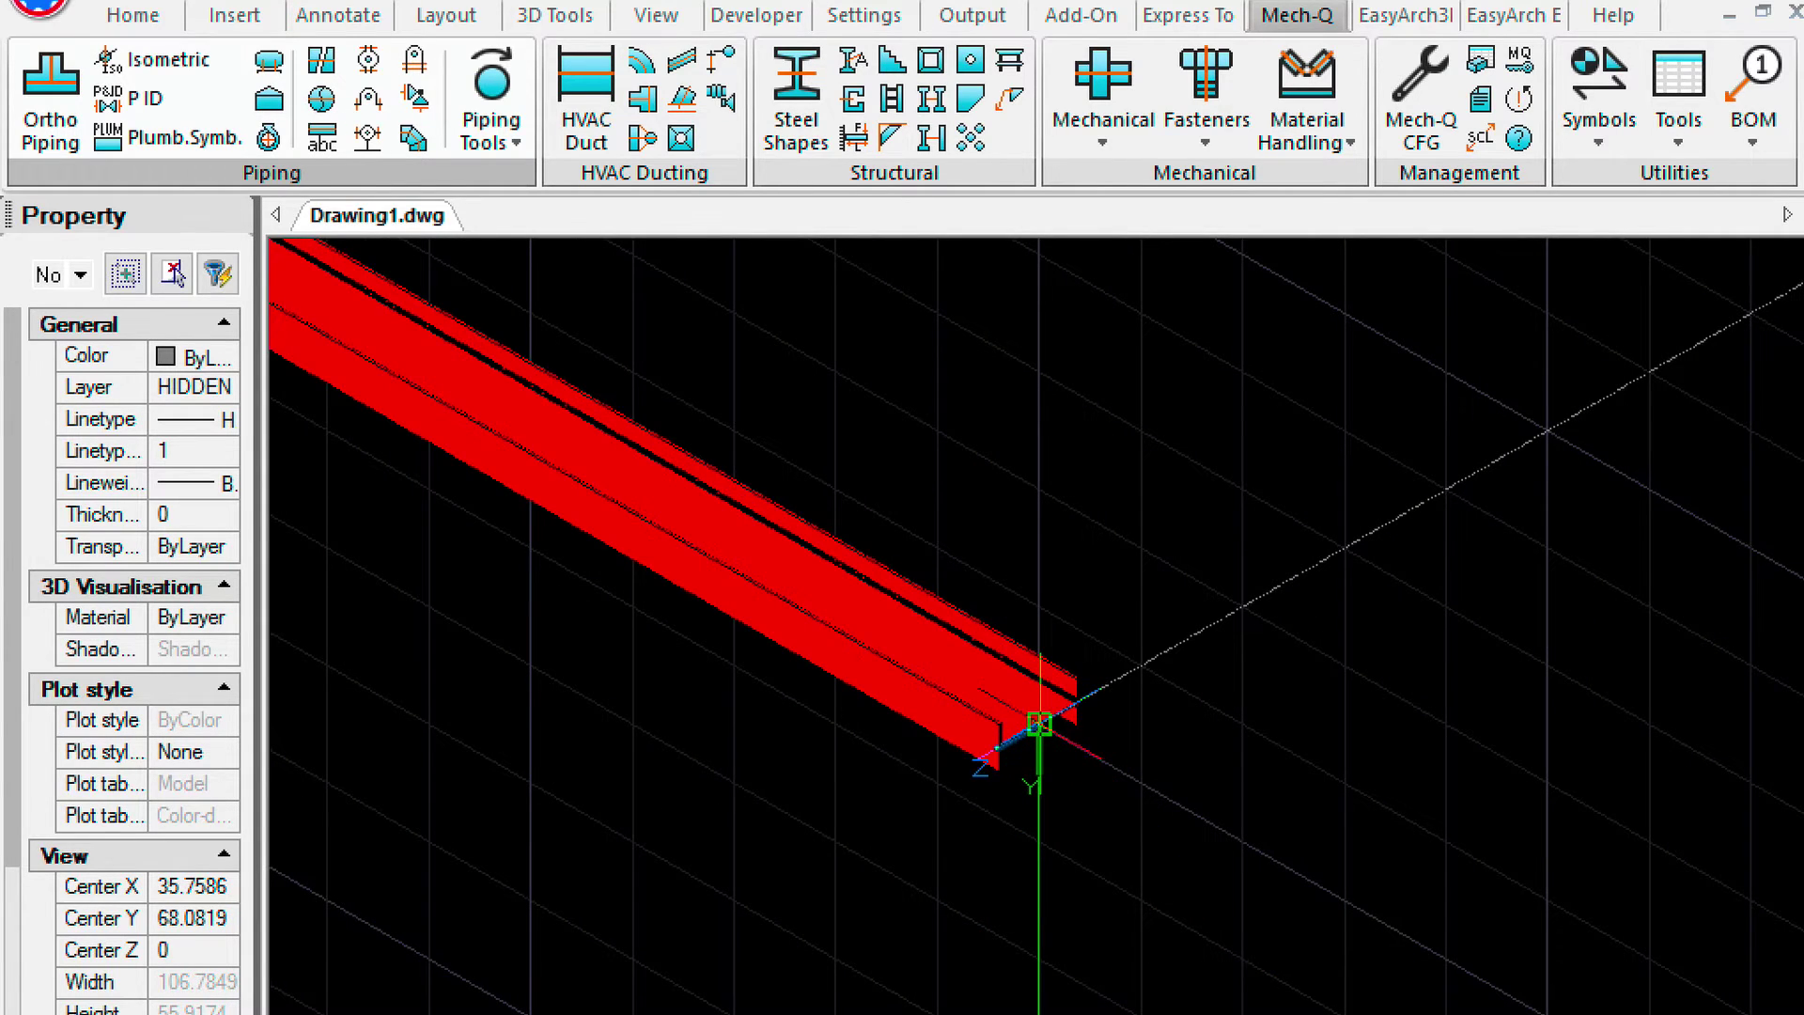
left_click(1039, 723)
scroll(1037, 738, "down", 6)
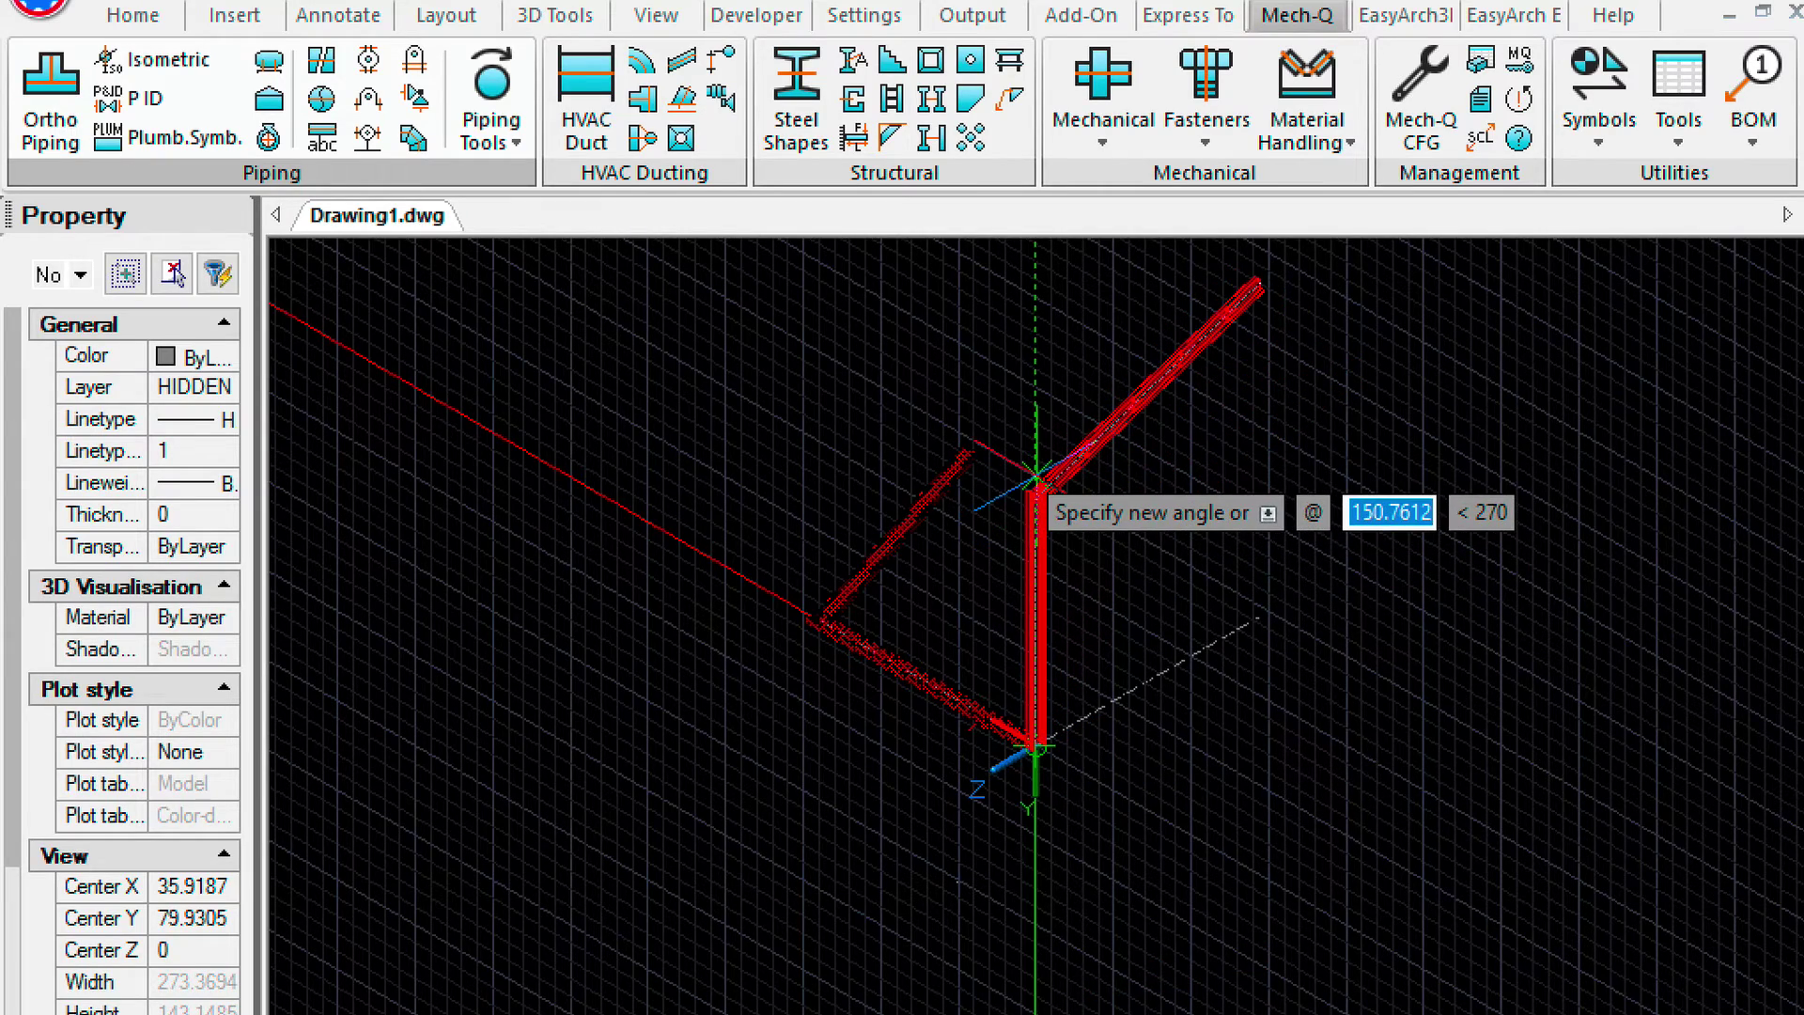
left_click(1036, 477)
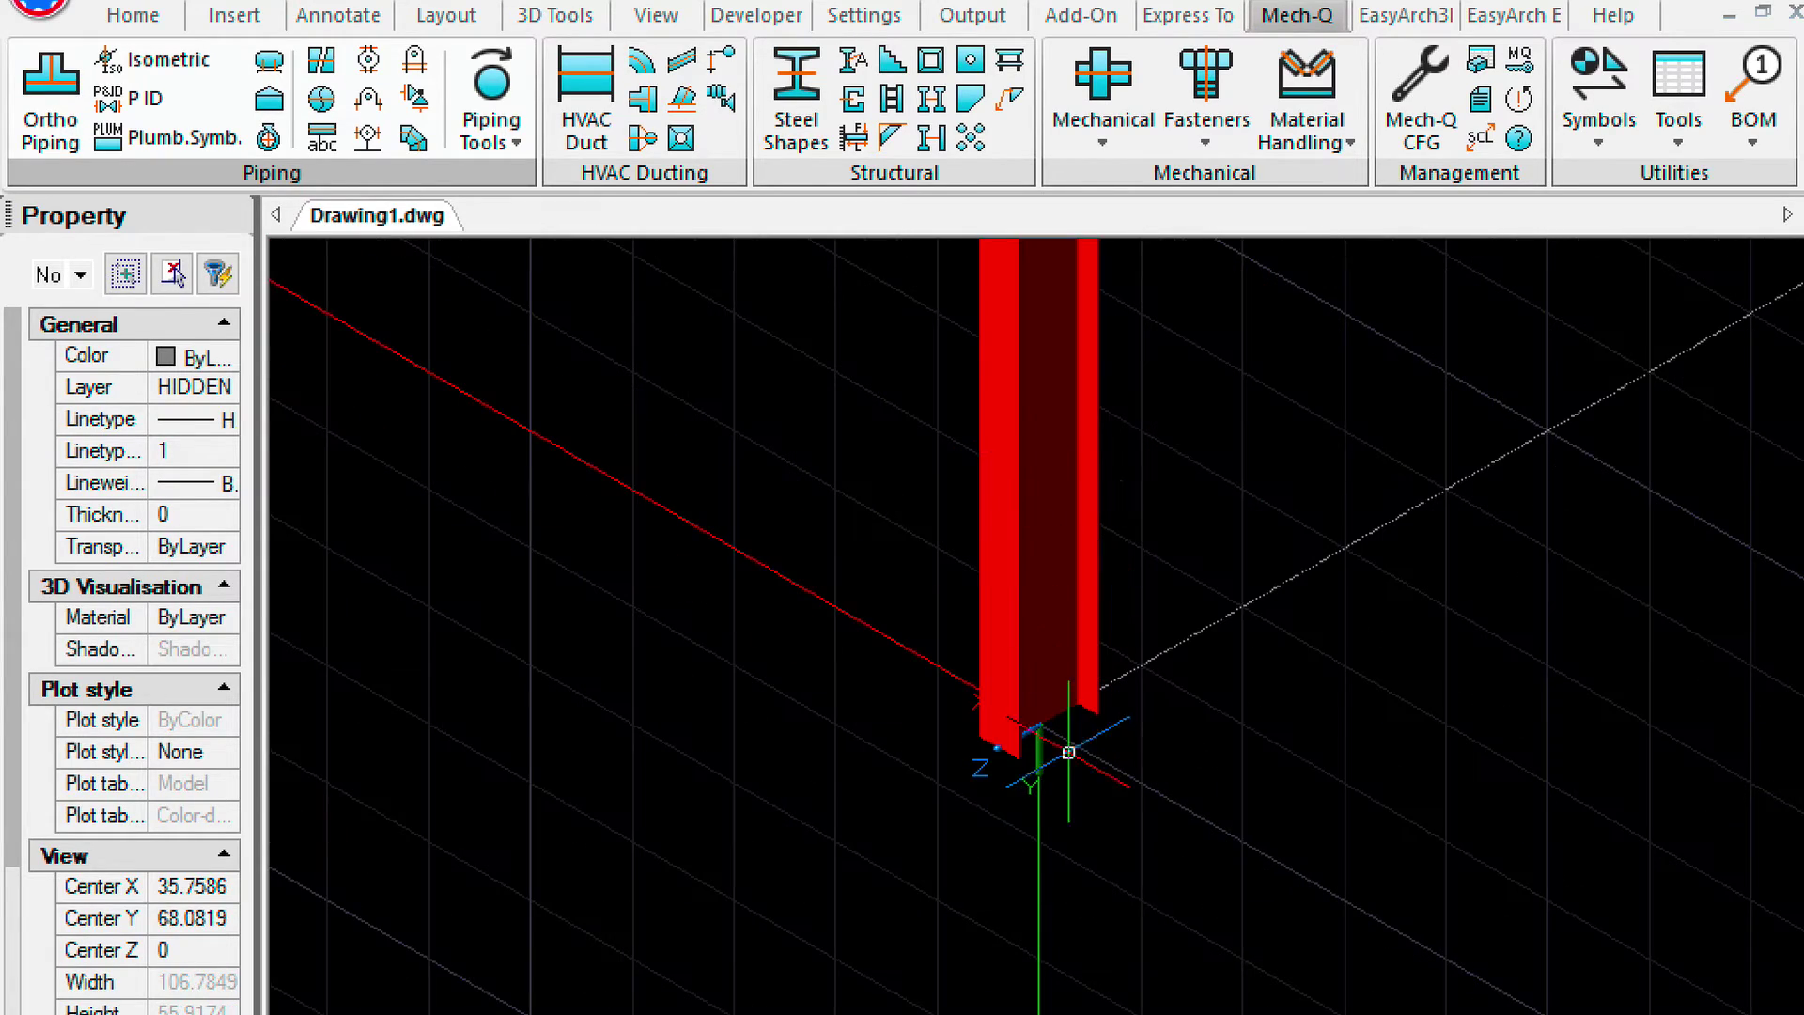
Reset the coordinate system to World with the UCS command.
scroll(1070, 761, "down", 2)
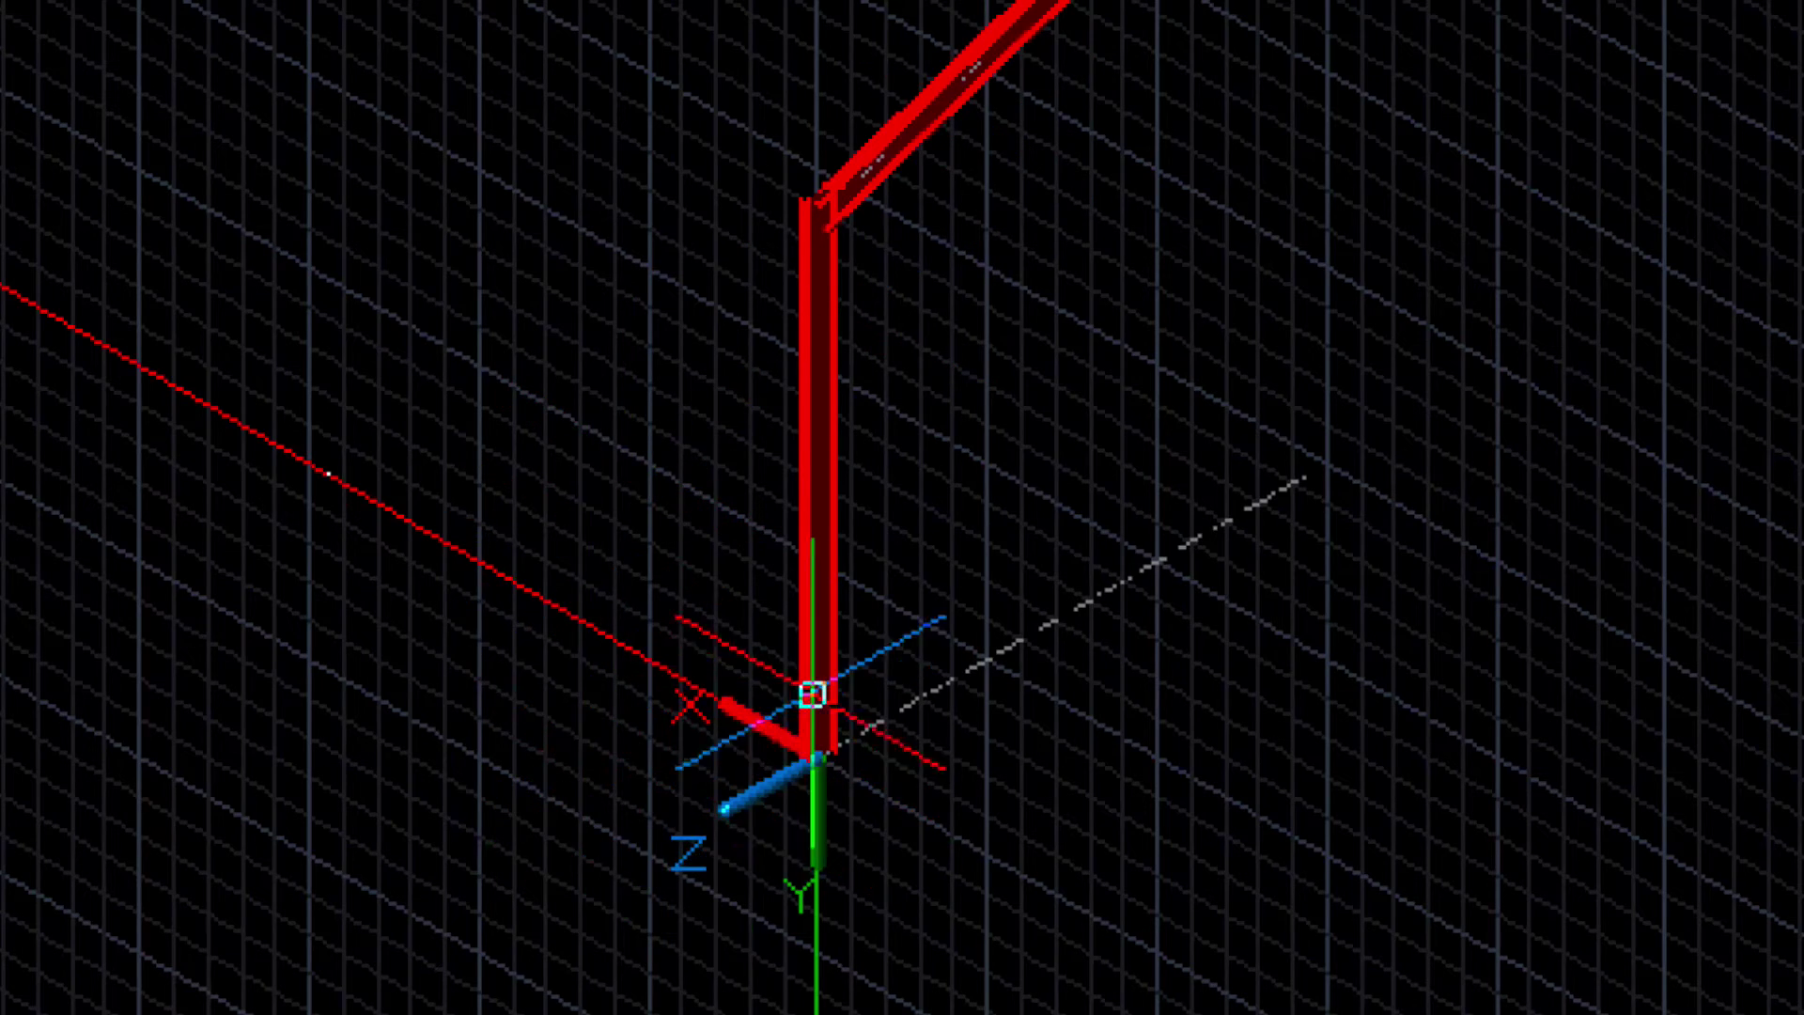
type("ט")
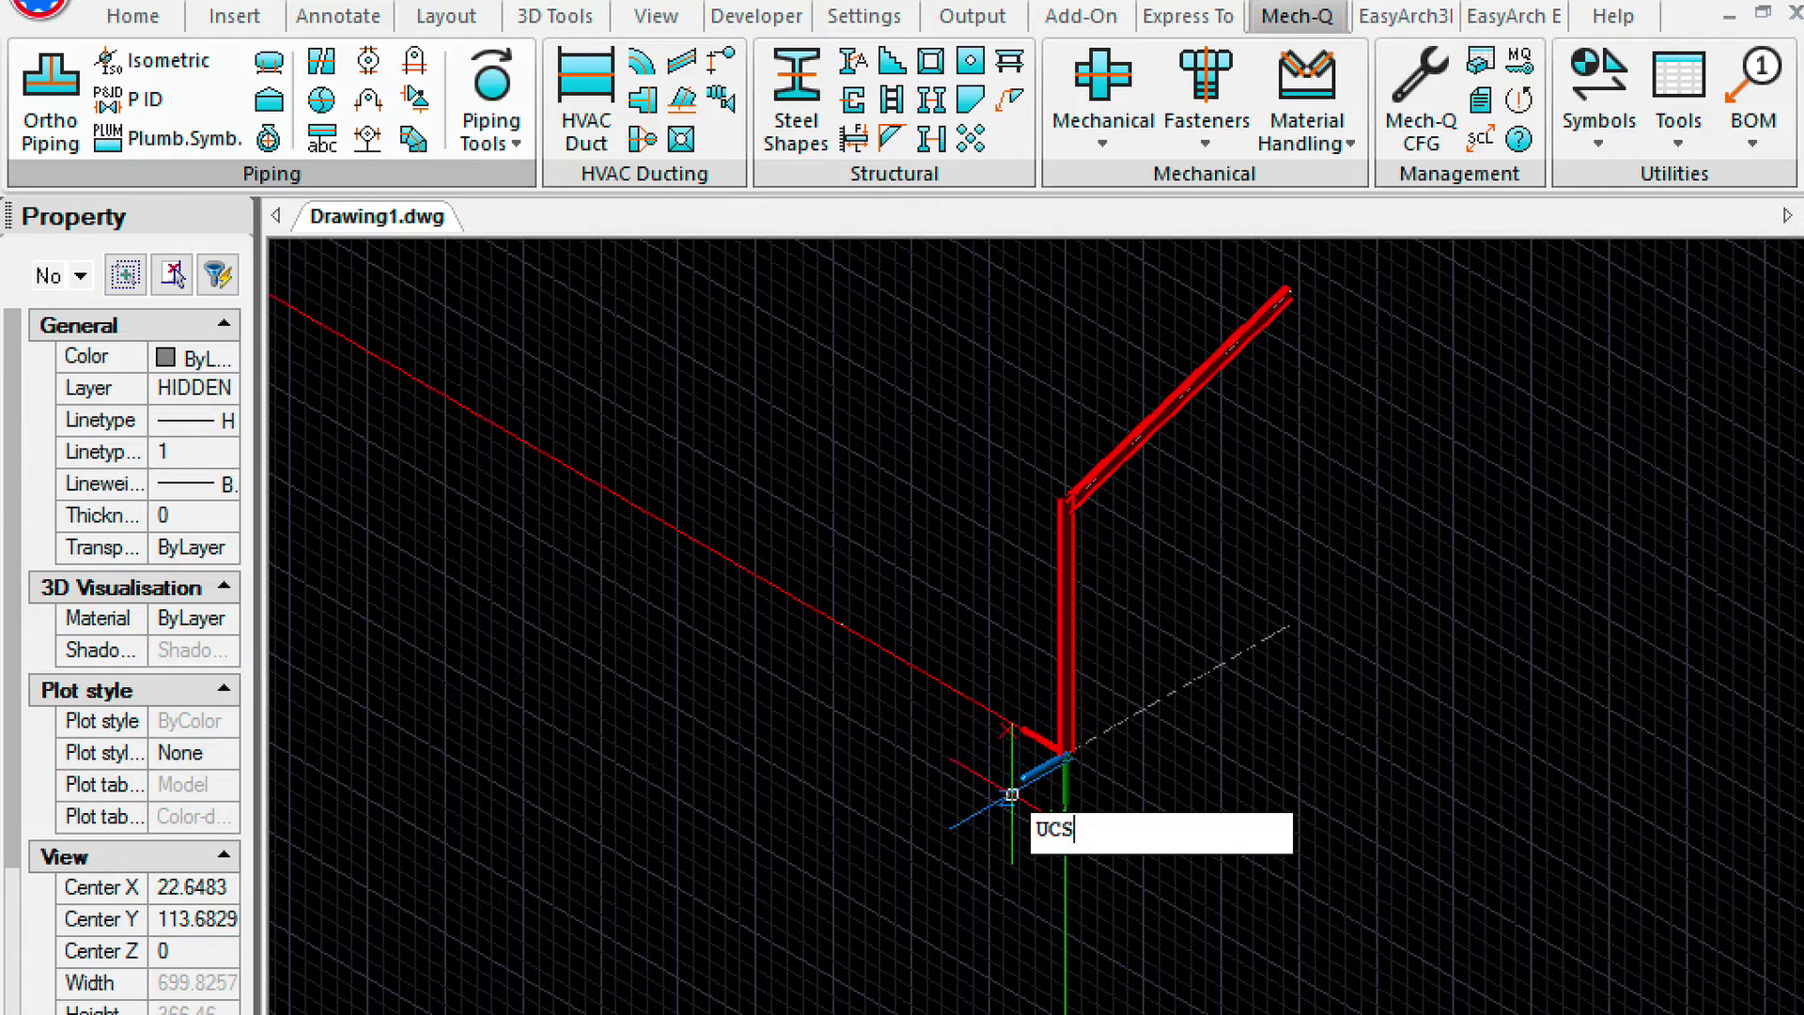
type("CS")
key("Return")
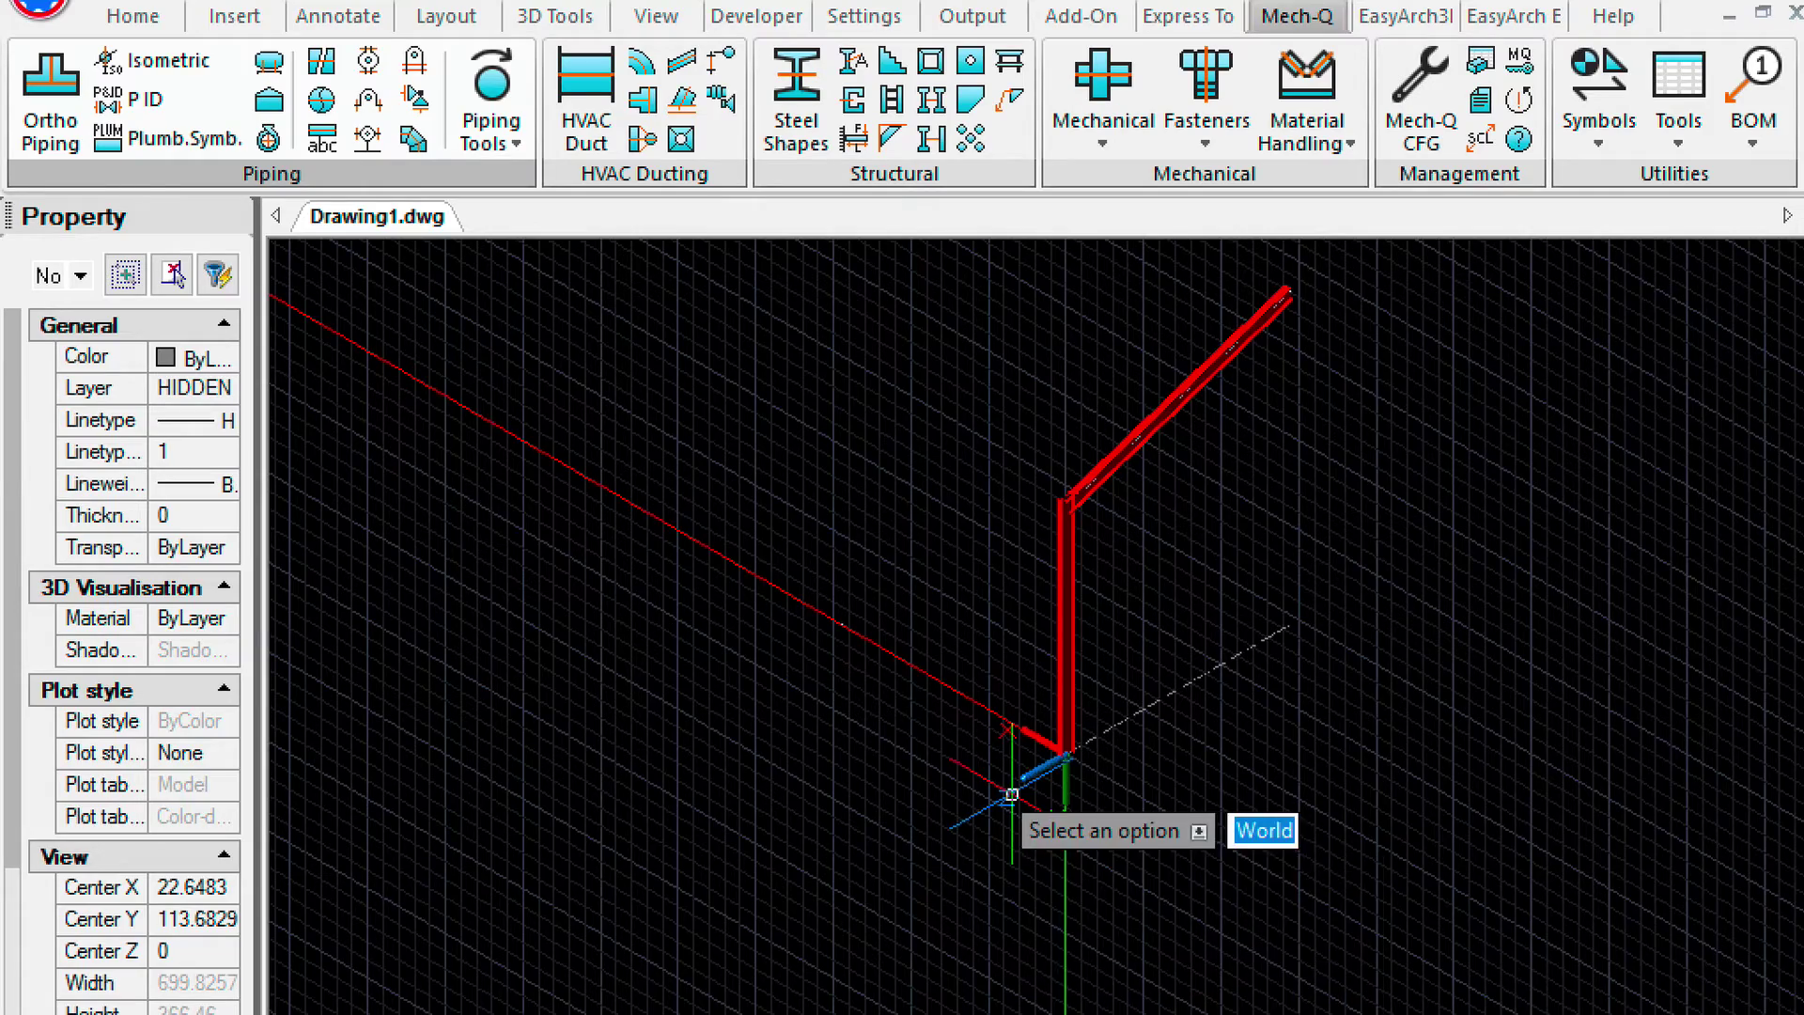
key("Return")
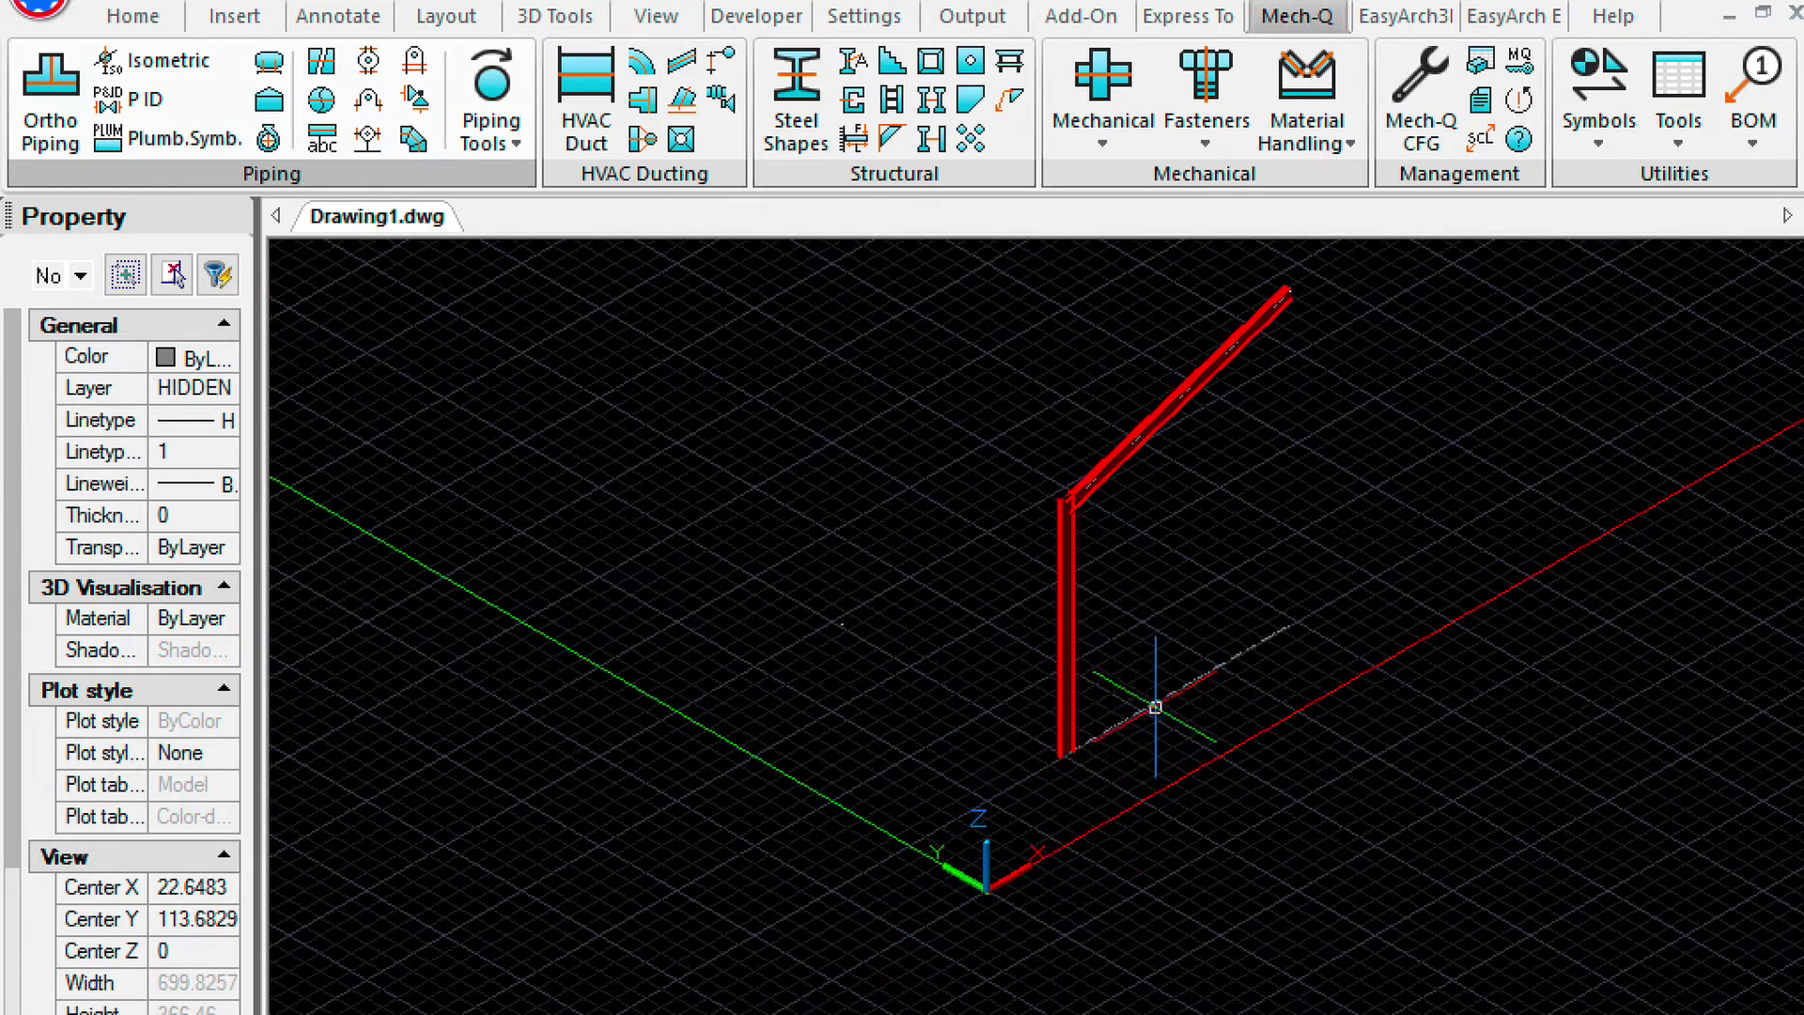
middle_click_drag(1152, 713, 952, 718)
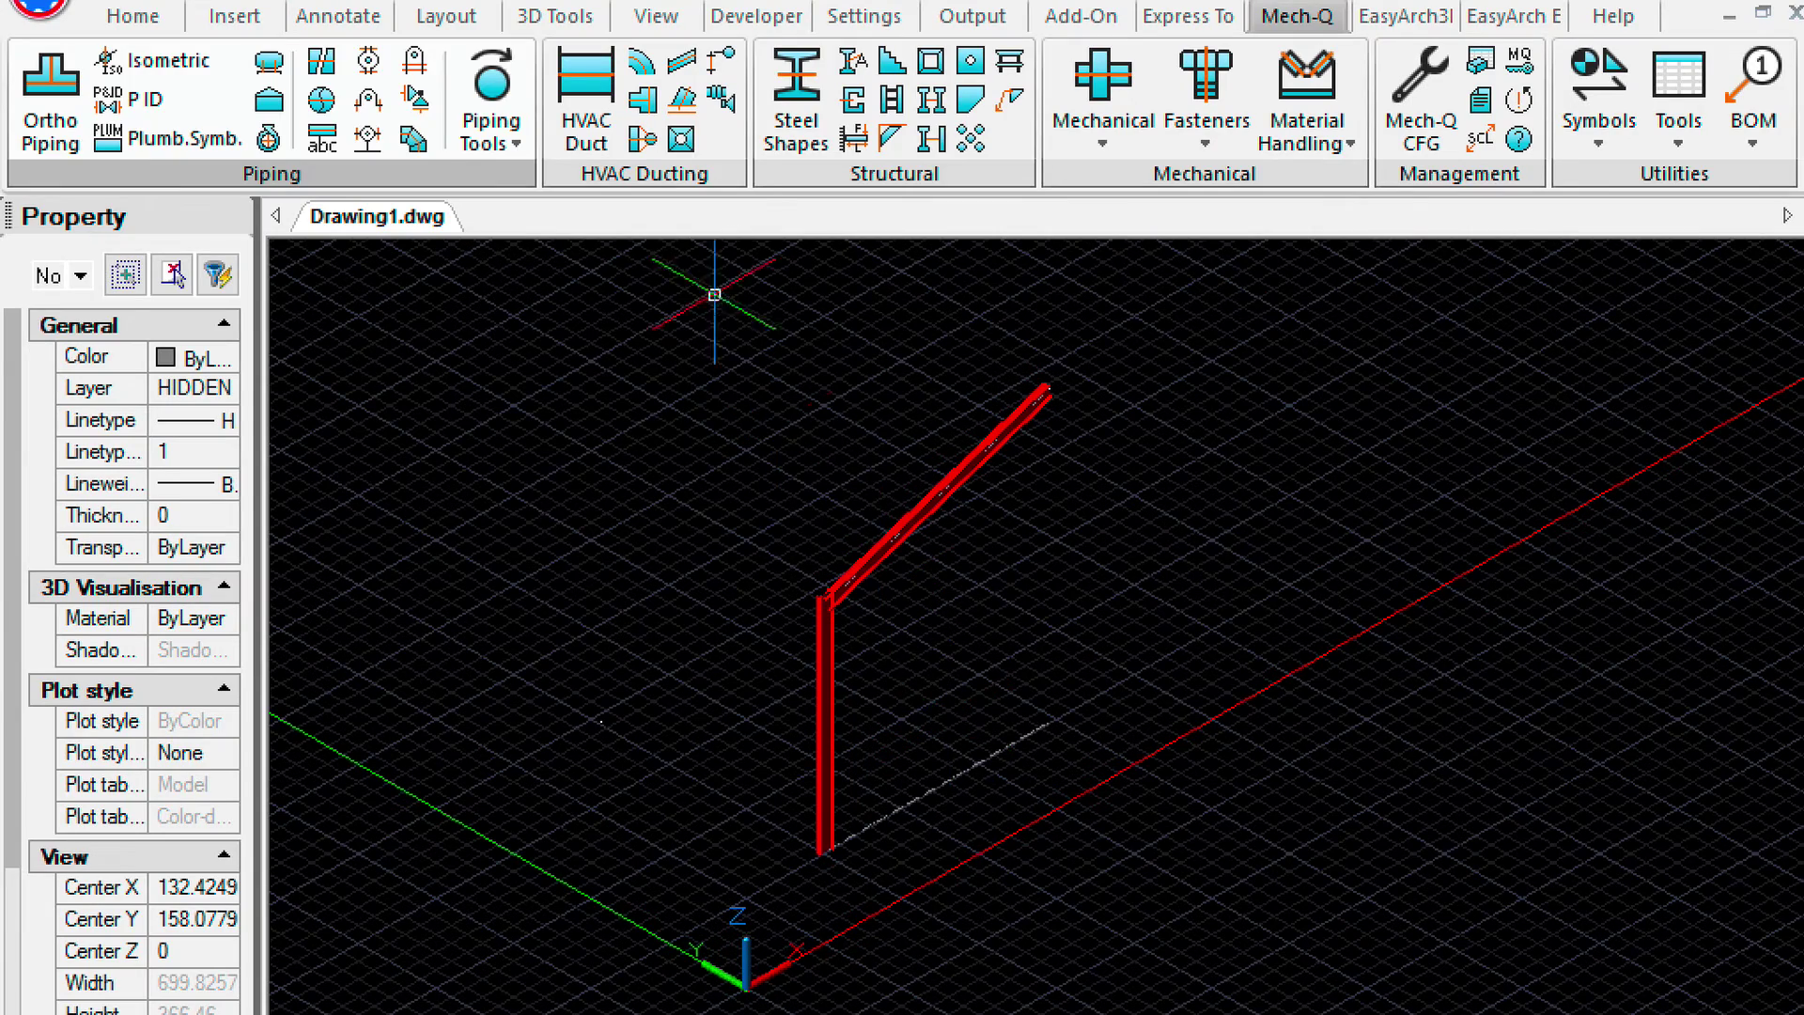
Inspect the upright frame in the Front view and in the Left view.
left_click(655, 16)
left_click(971, 145)
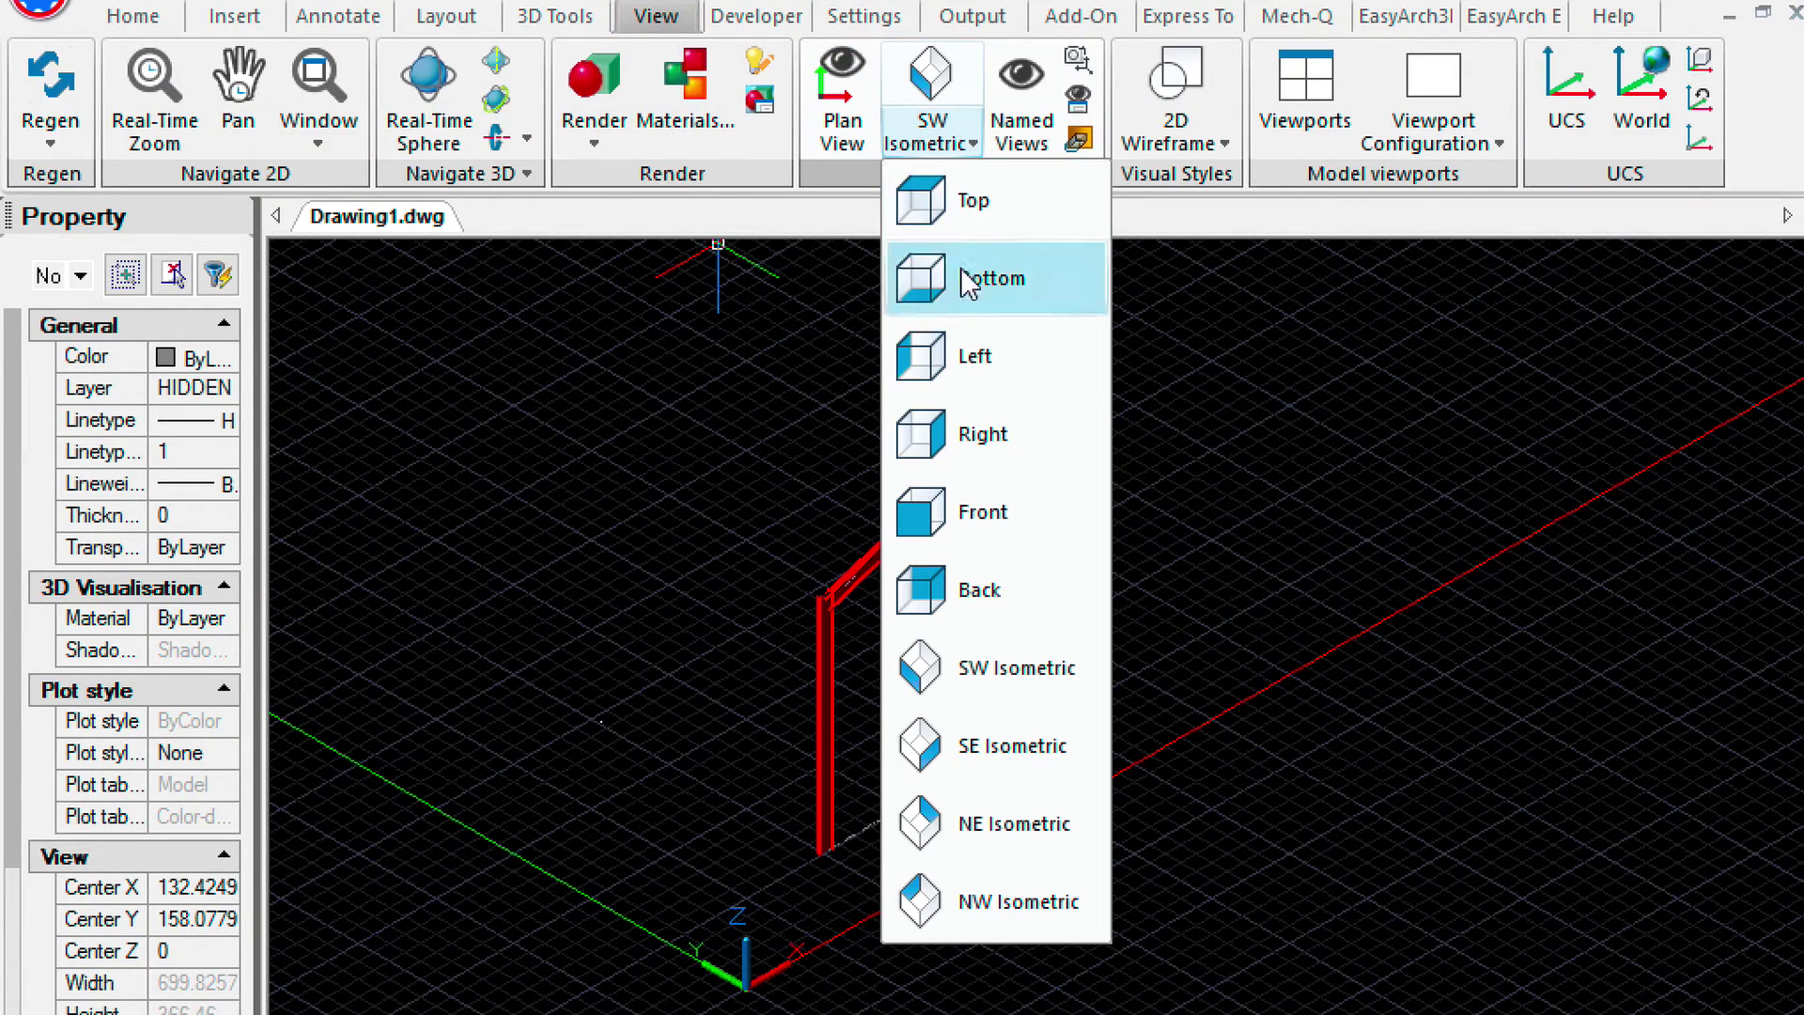
left_click(971, 518)
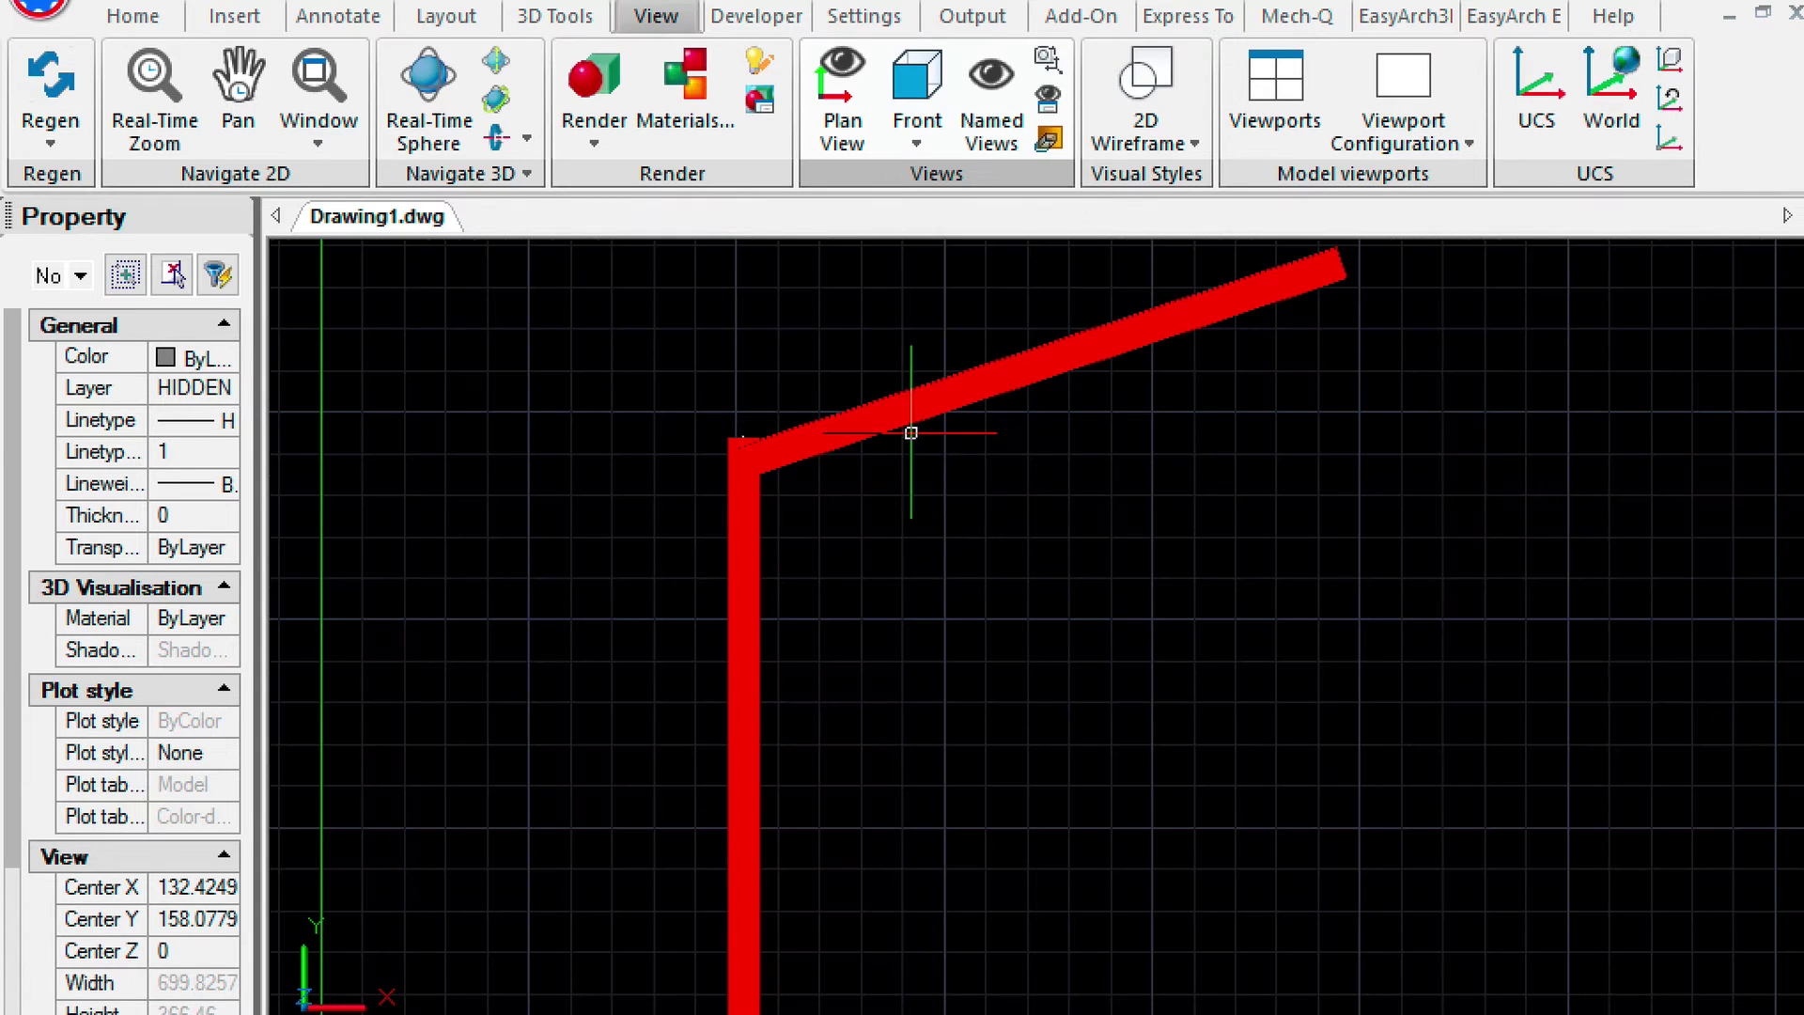
left_click(916, 136)
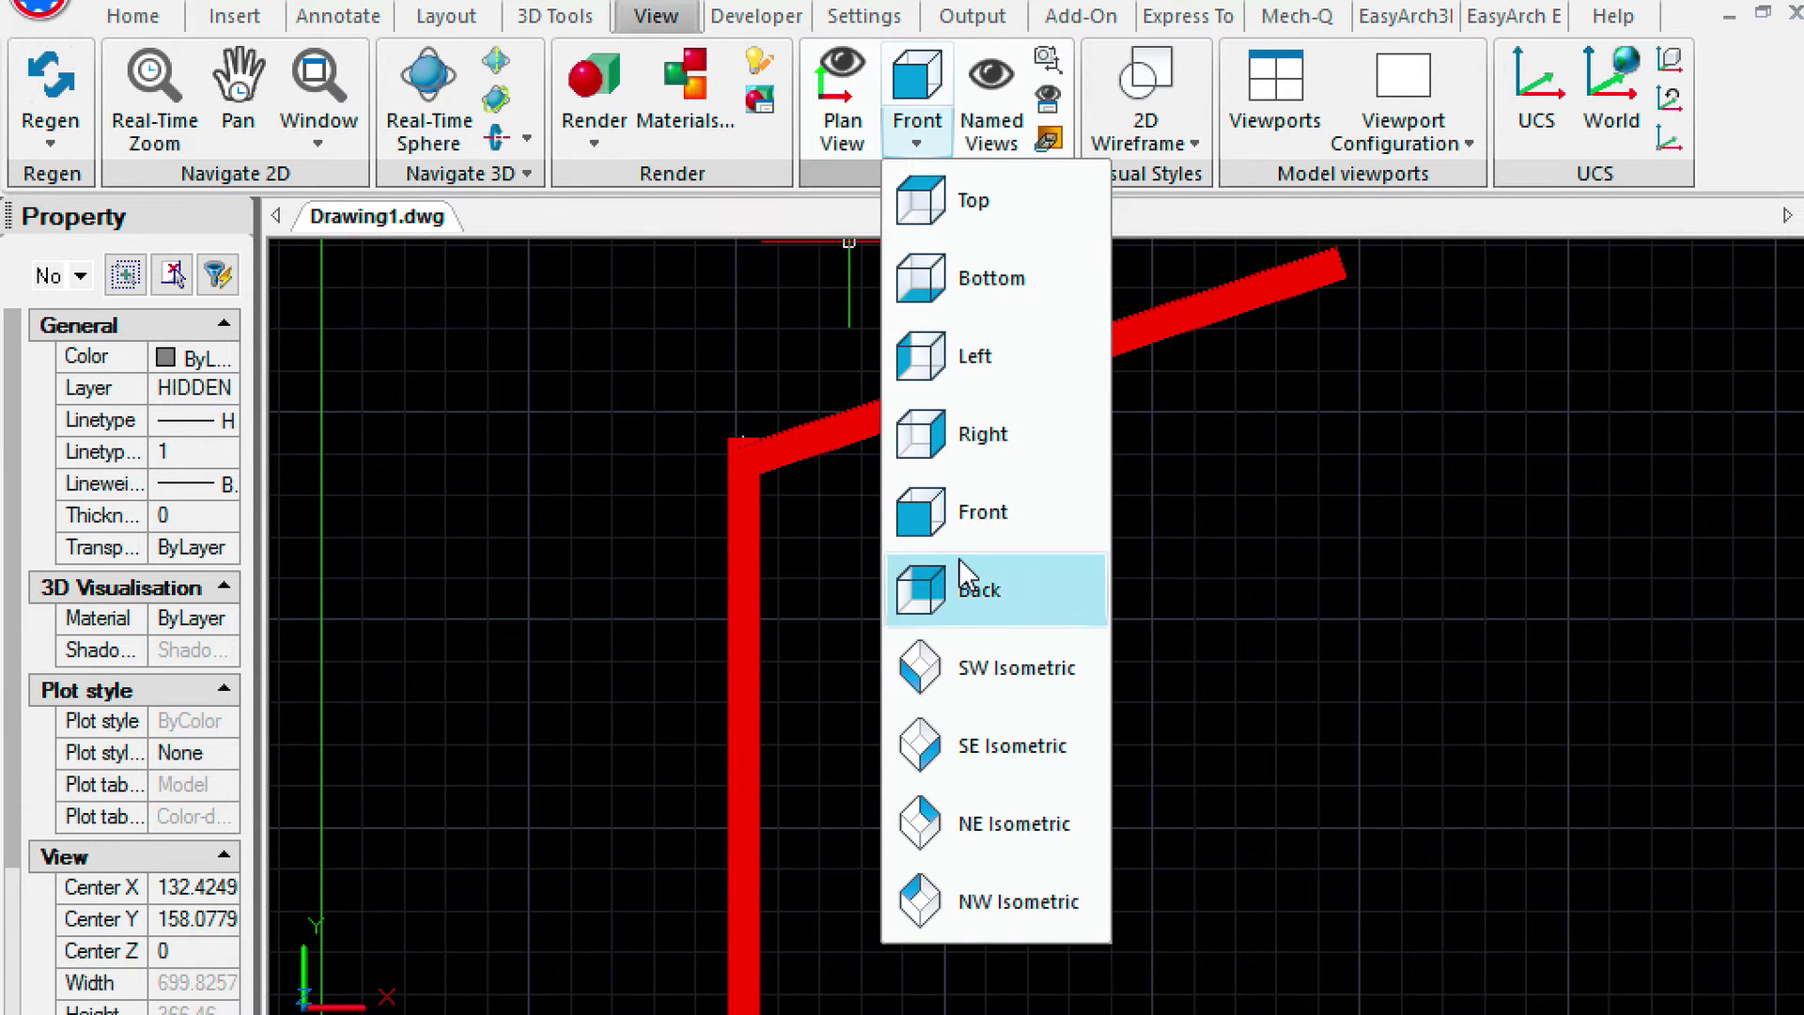
left_click(962, 355)
scroll(993, 568, "up", 3)
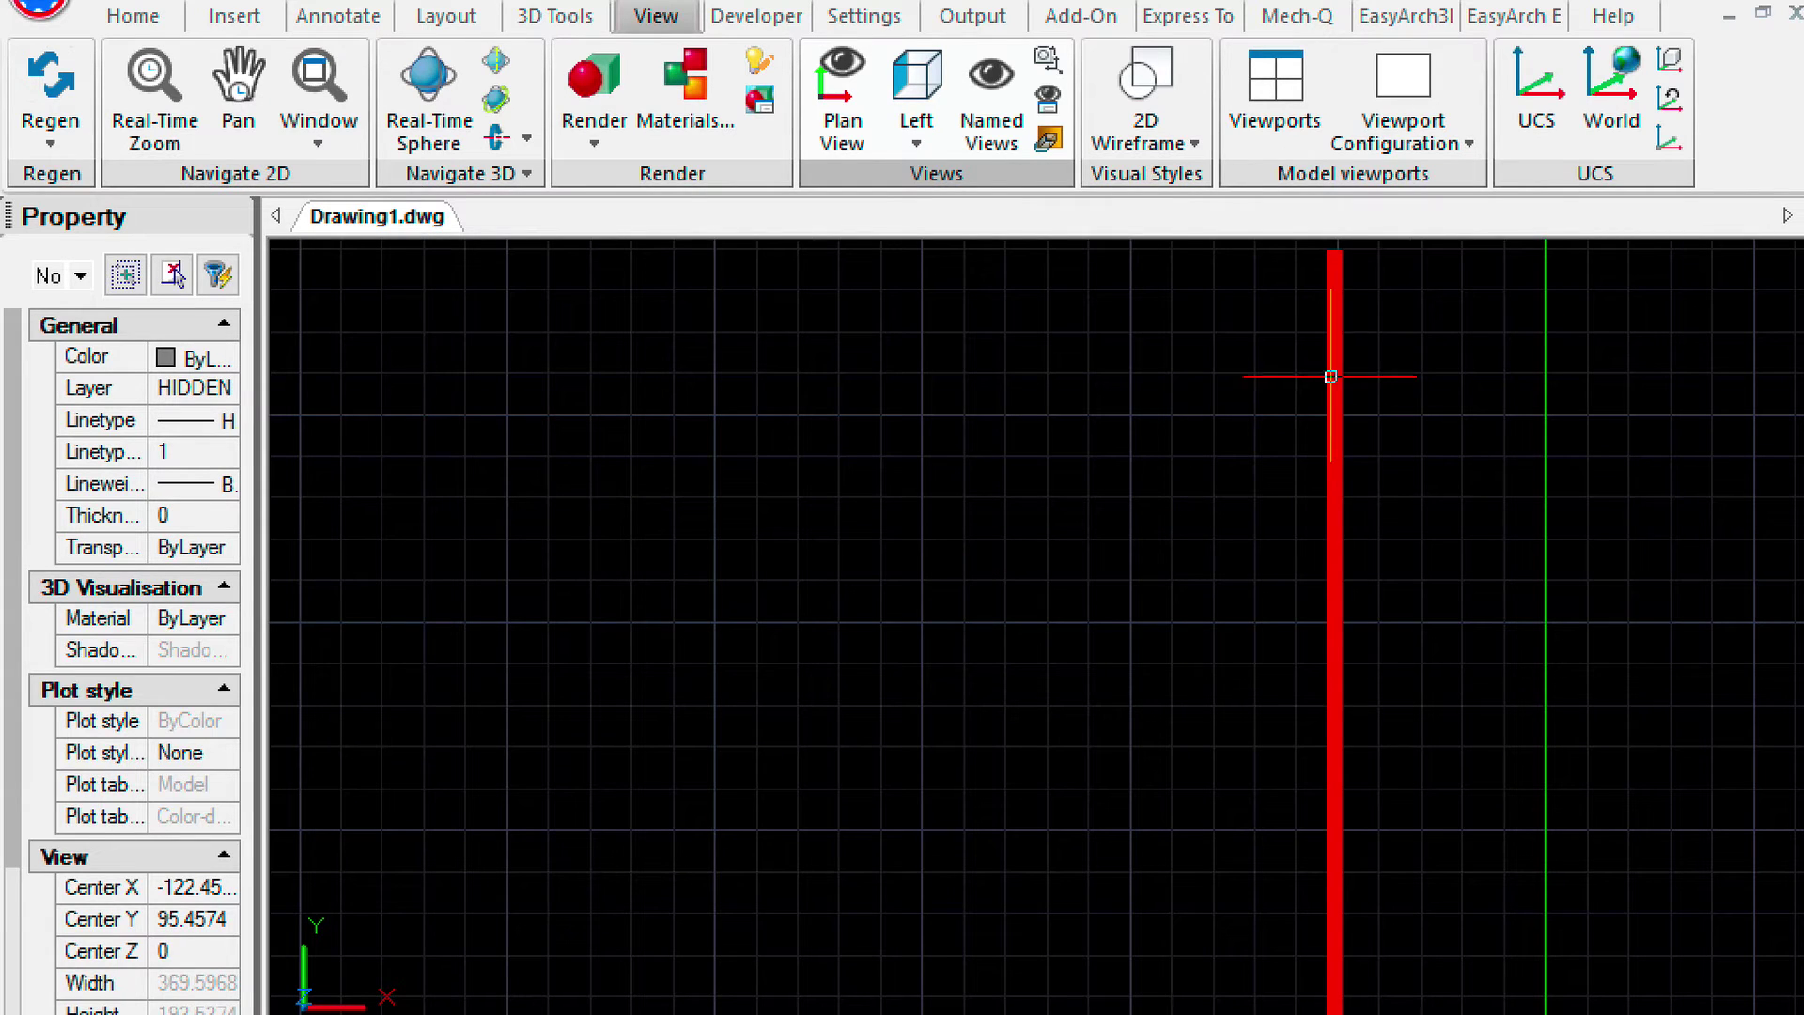
left_click(1342, 371)
key("Escape")
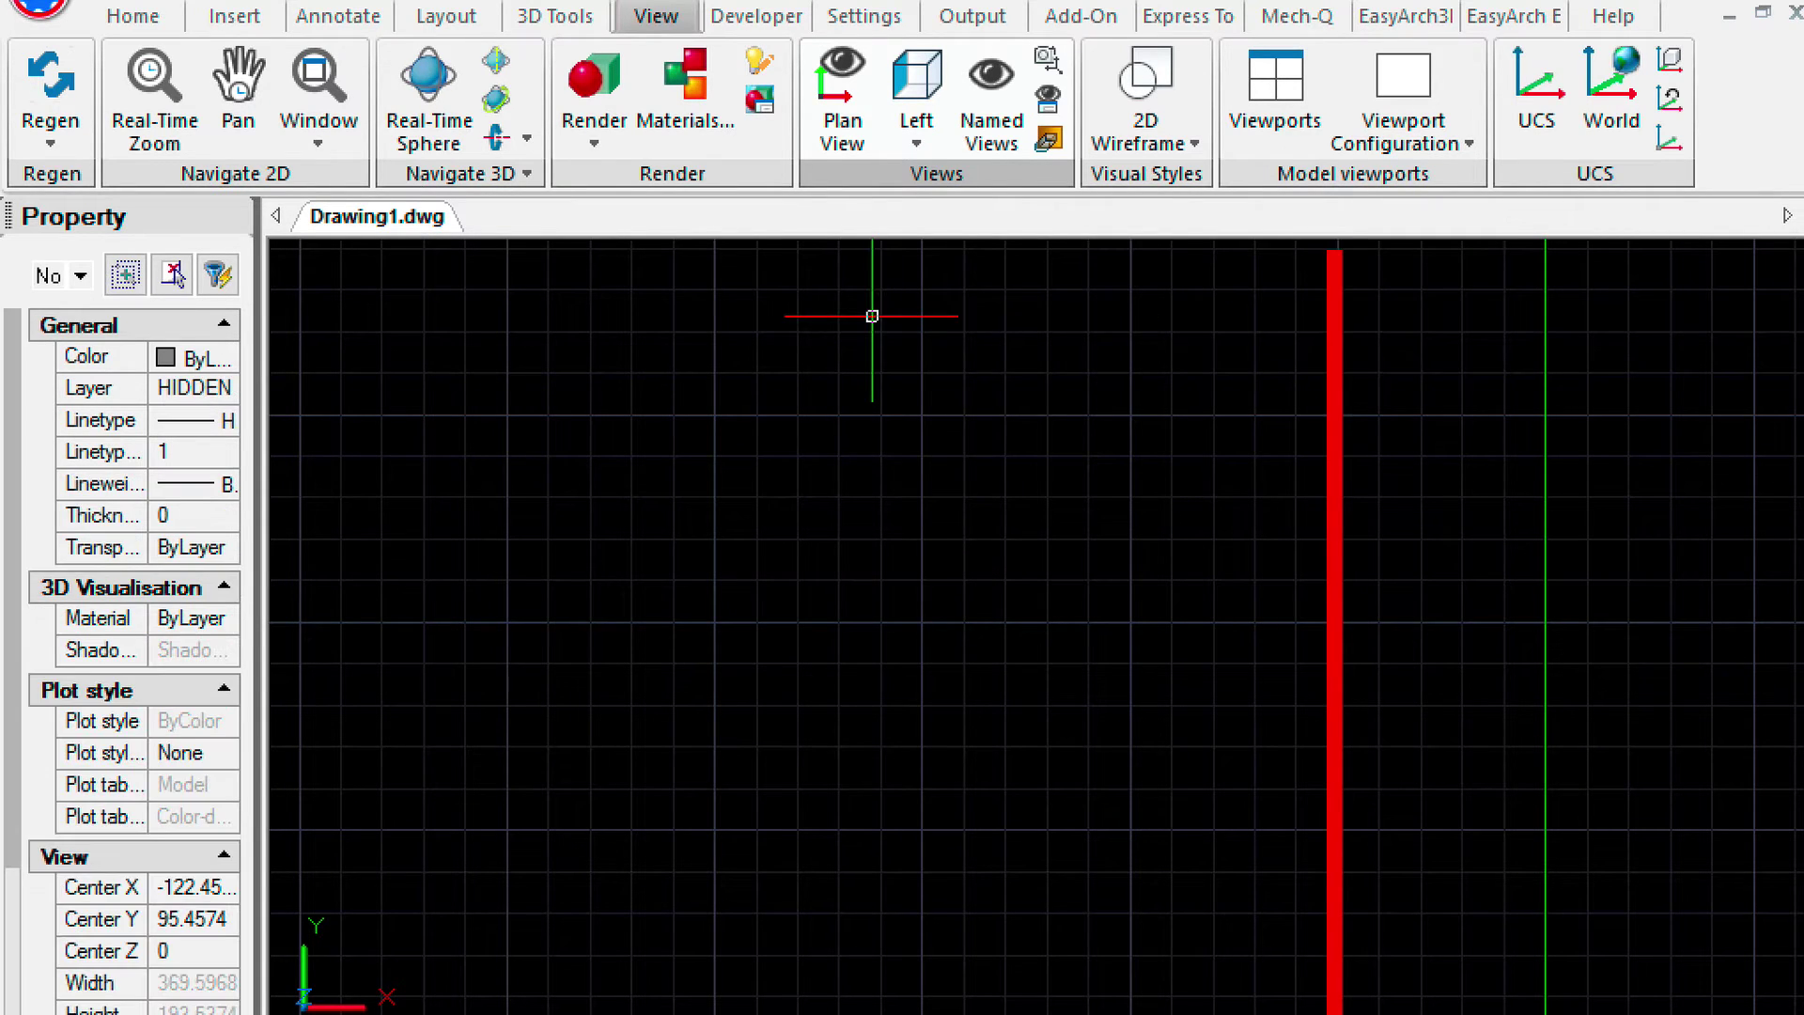
Show the frame in the SW Isometric view with a close-up of the rafter's upper end.
left_click(916, 146)
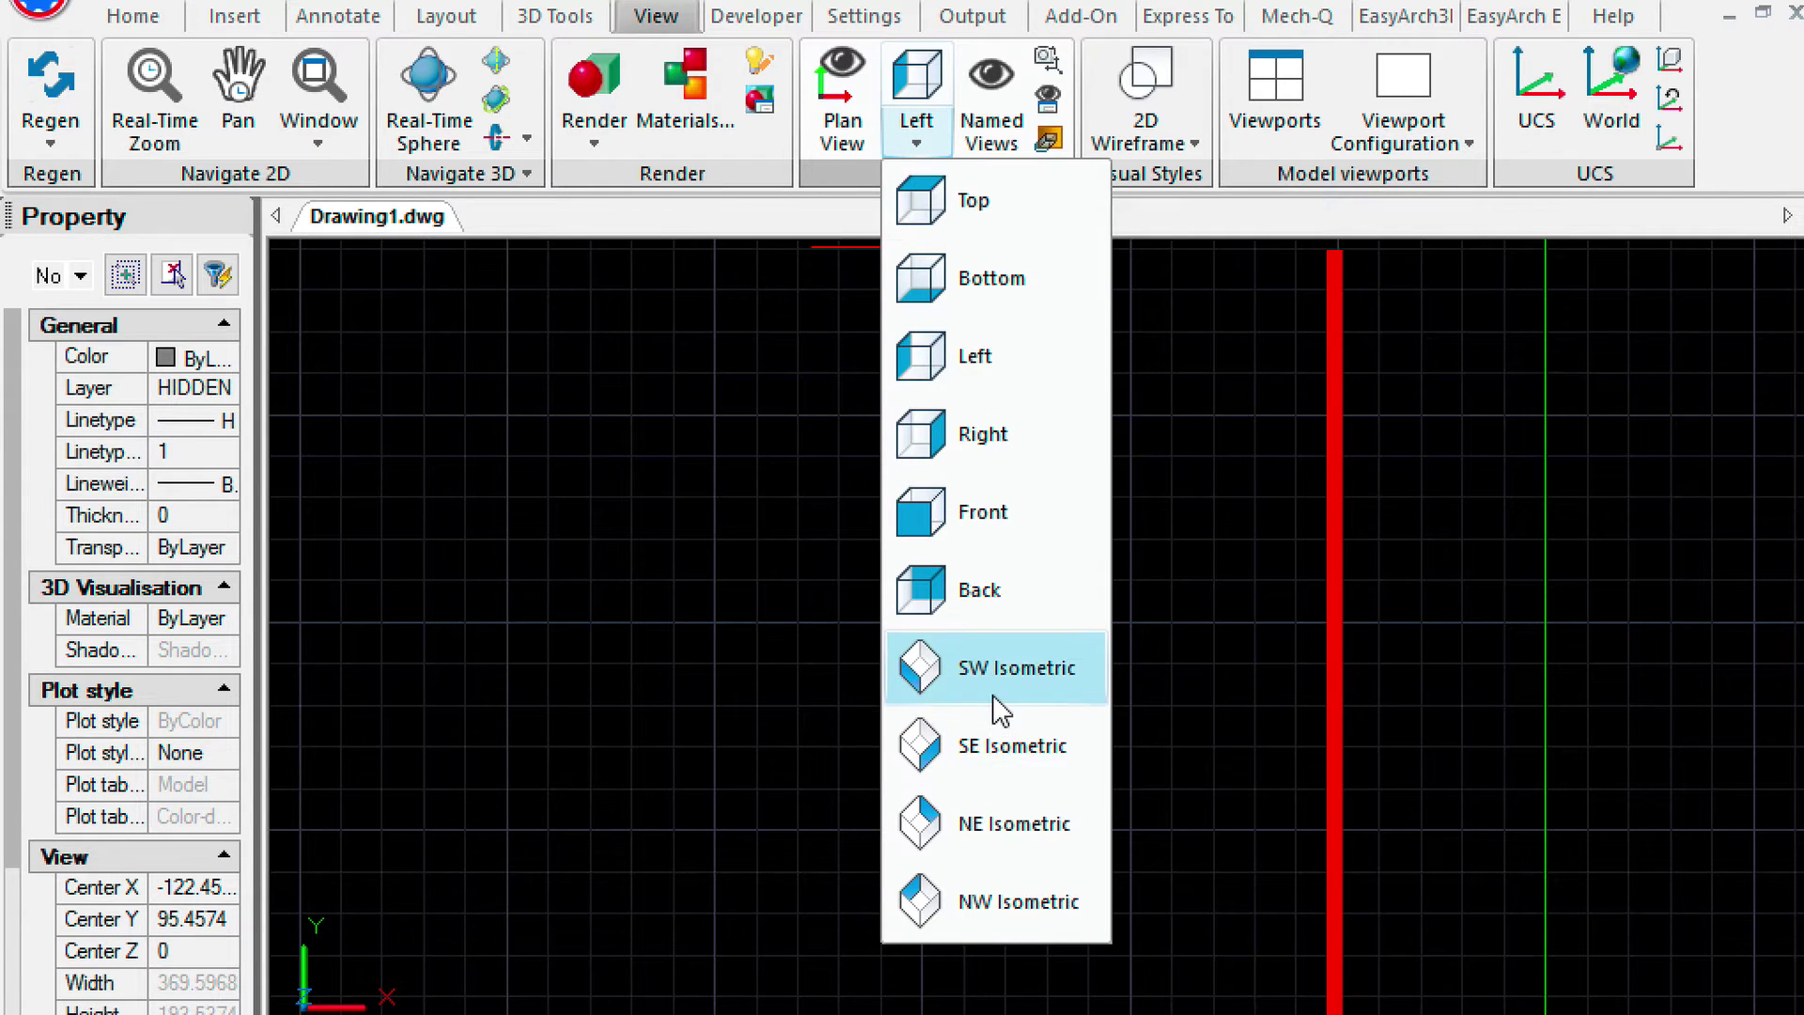
left_click(1001, 761)
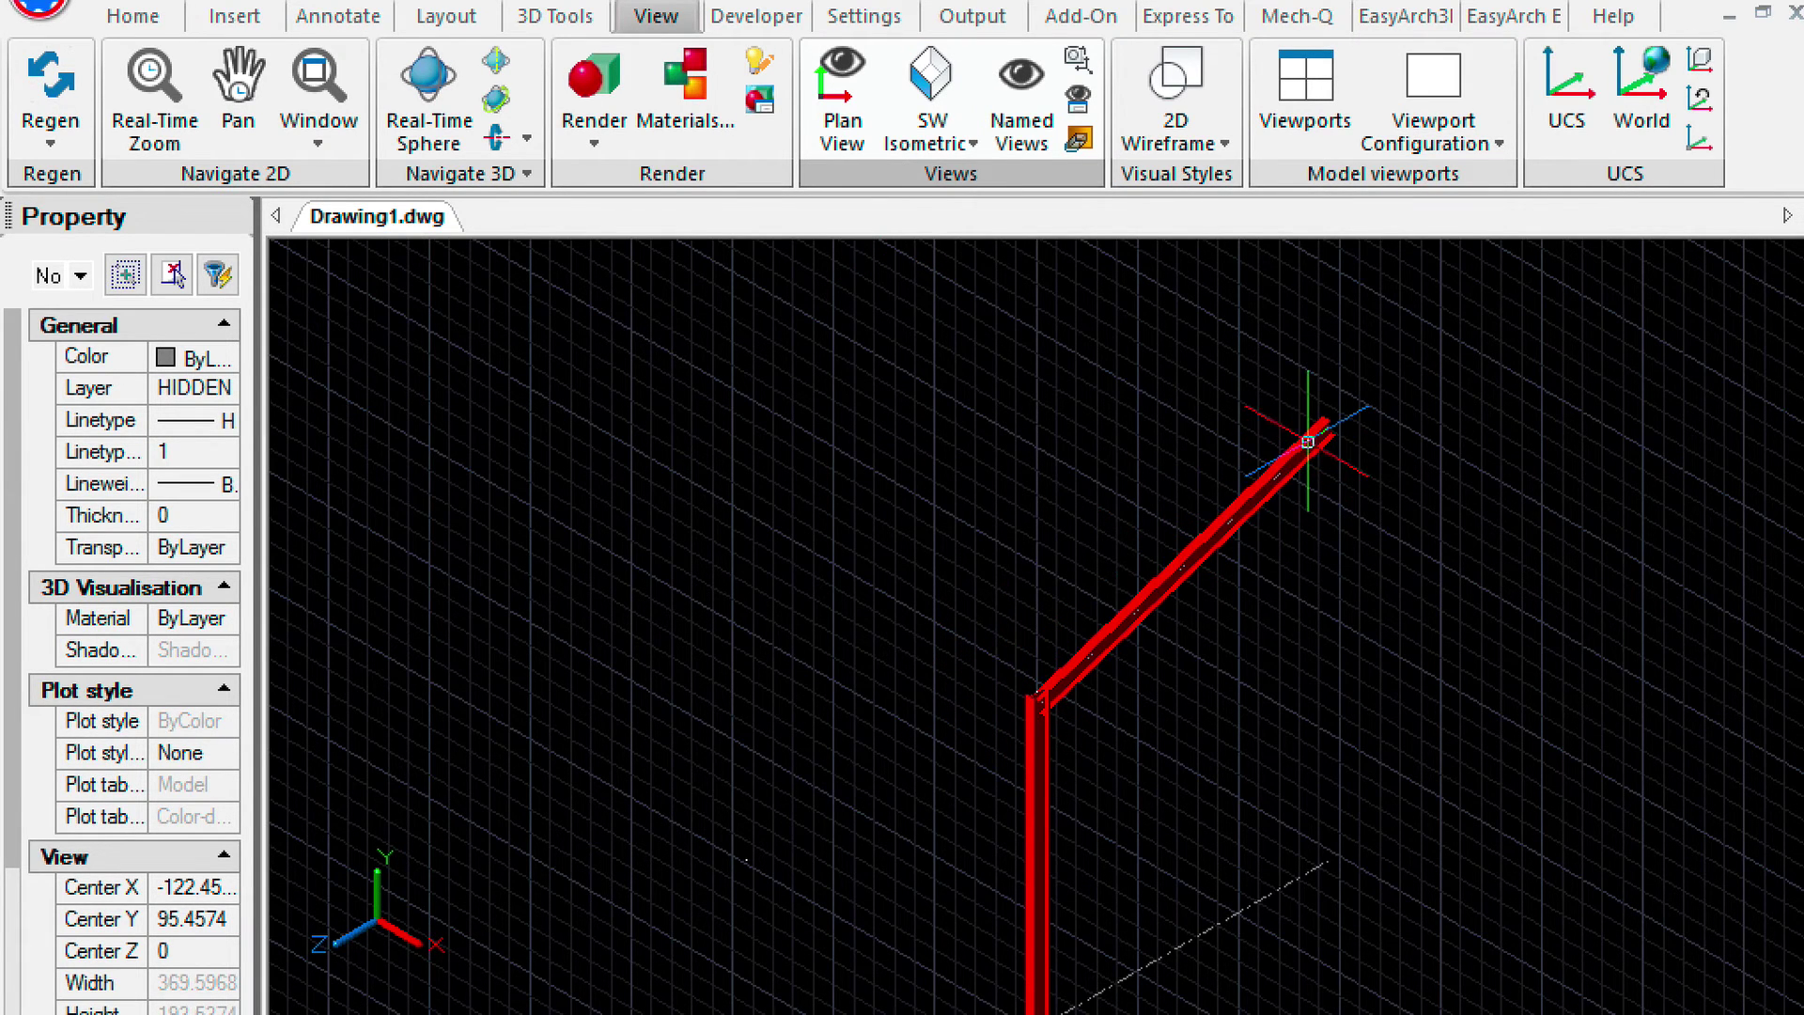
key("z")
key("Return")
left_click(1248, 363)
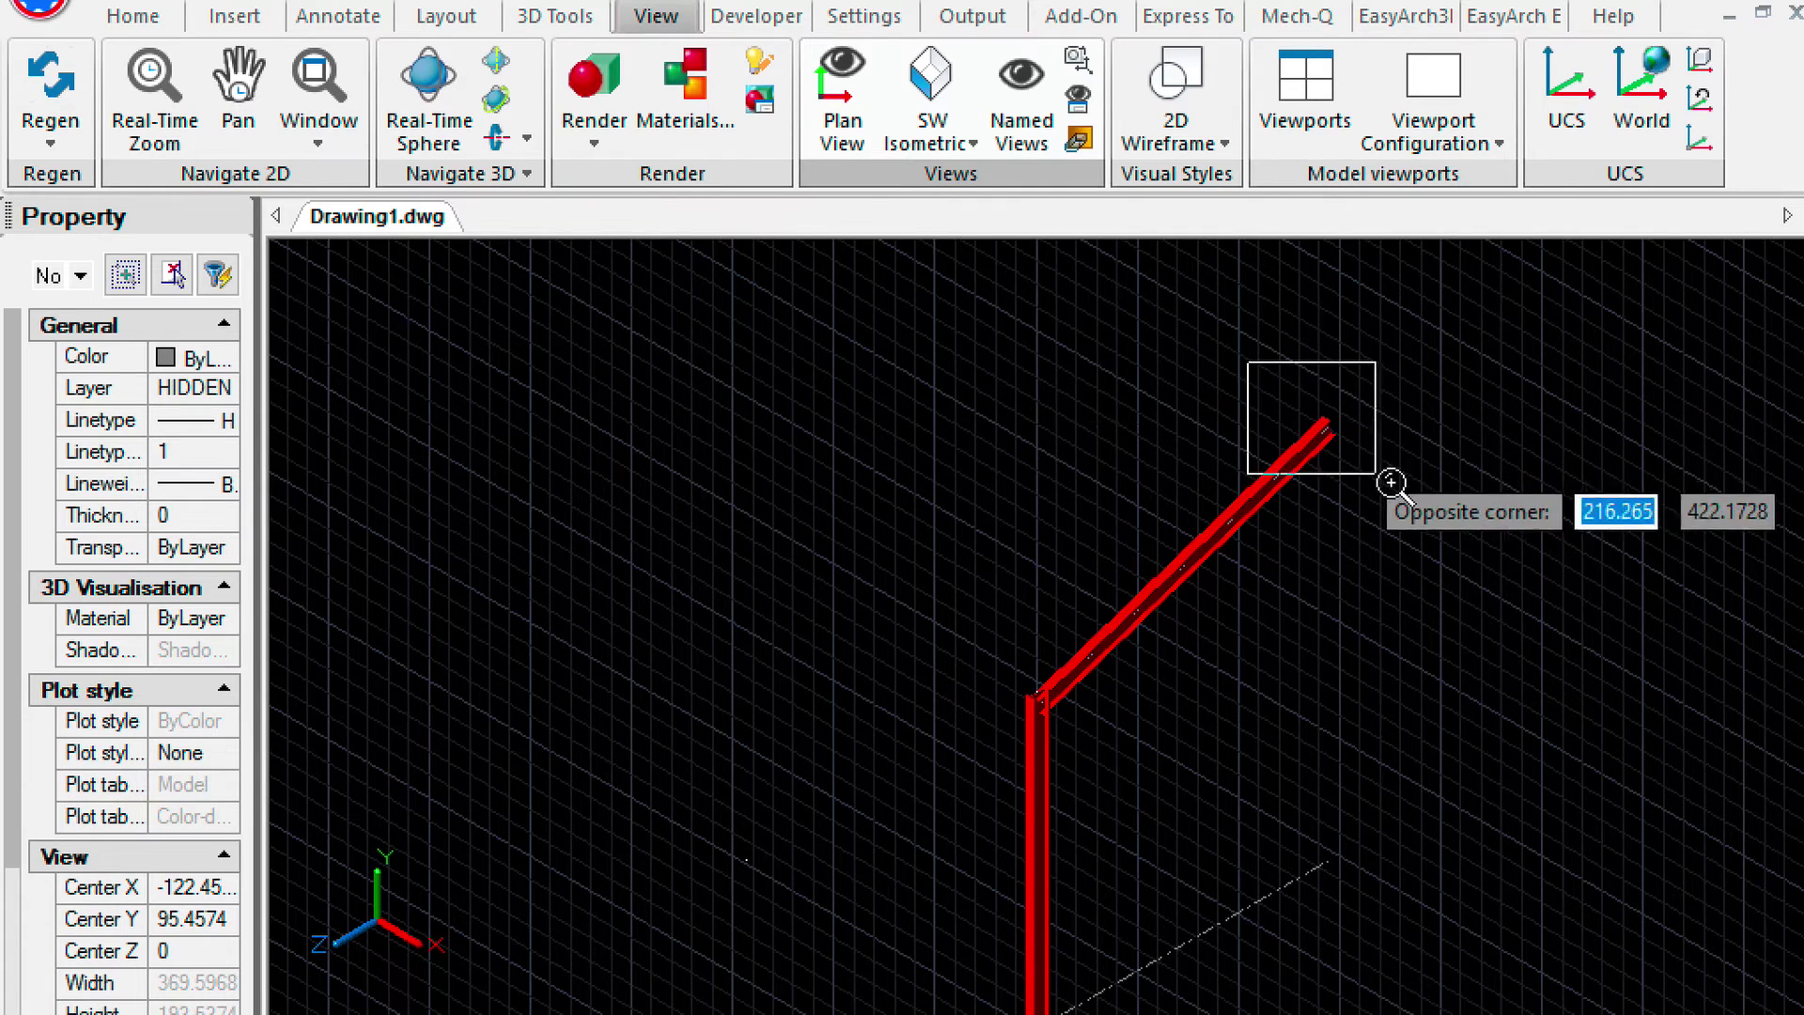
left_click(1398, 504)
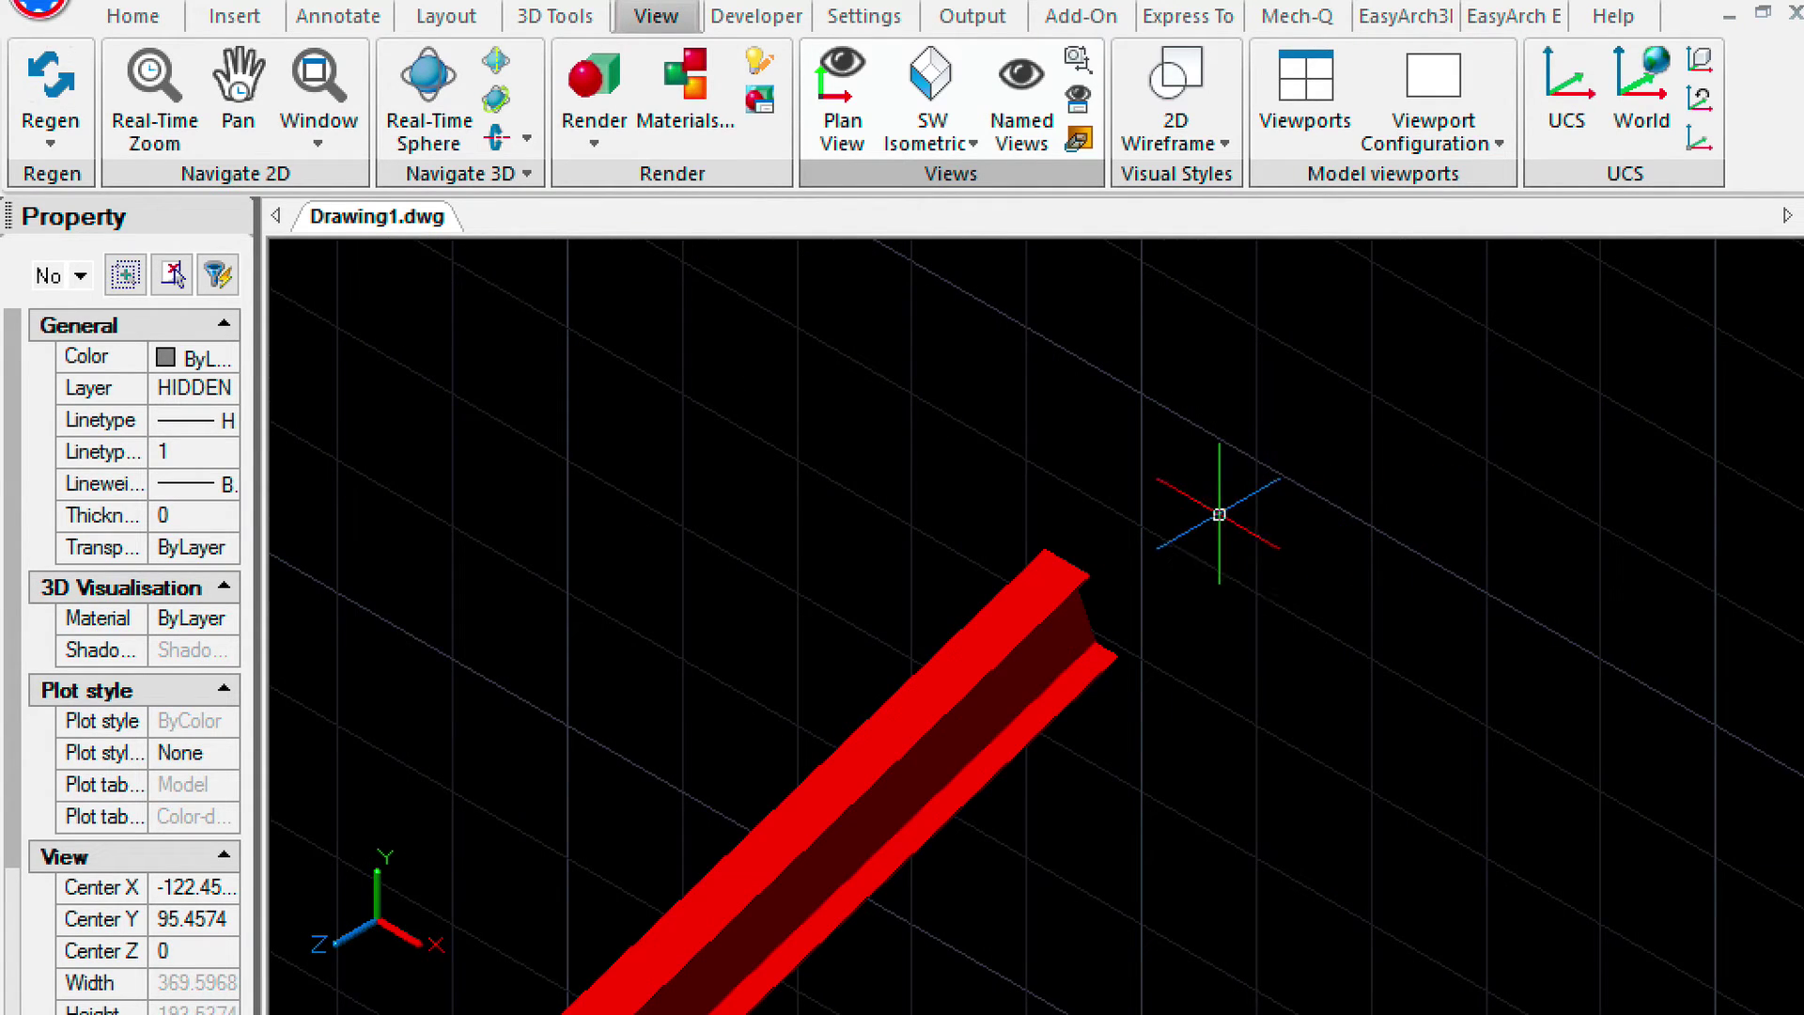
Set the display to 2D wireframe with the SHADEMODE command.
type("S")
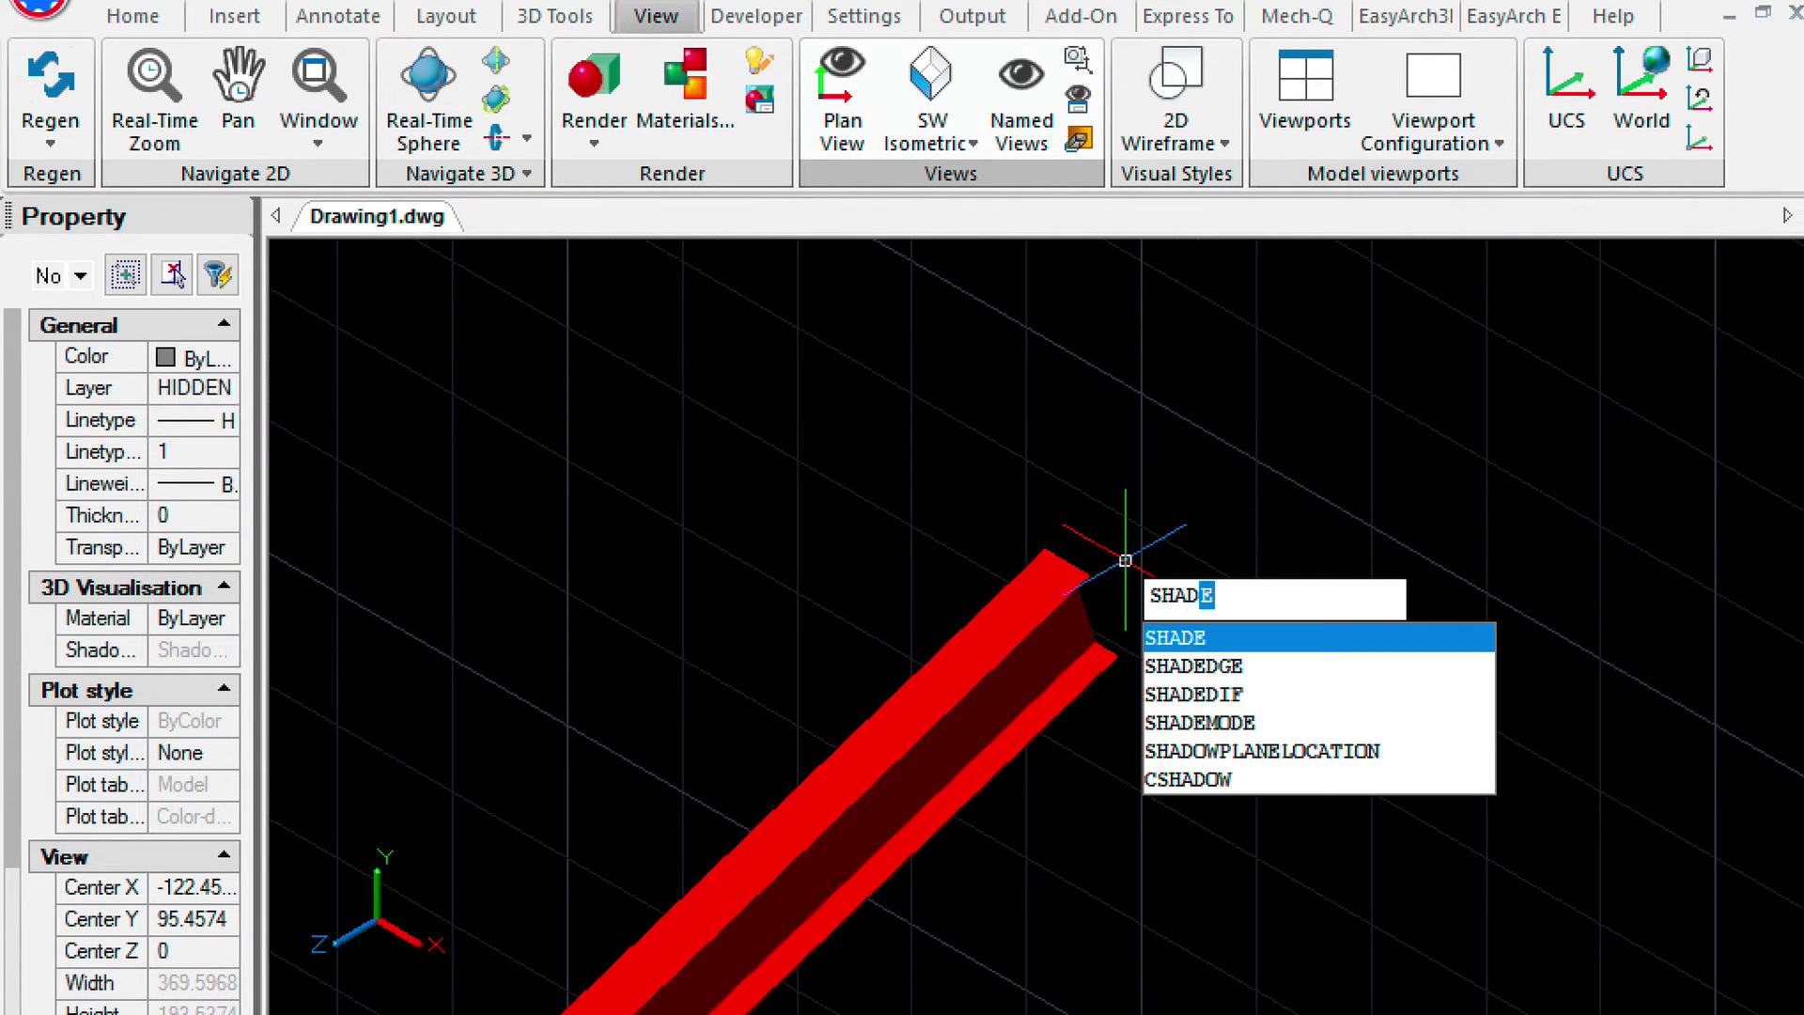
type("HAD")
key("Down")
key("Down")
key("Down")
key("Return")
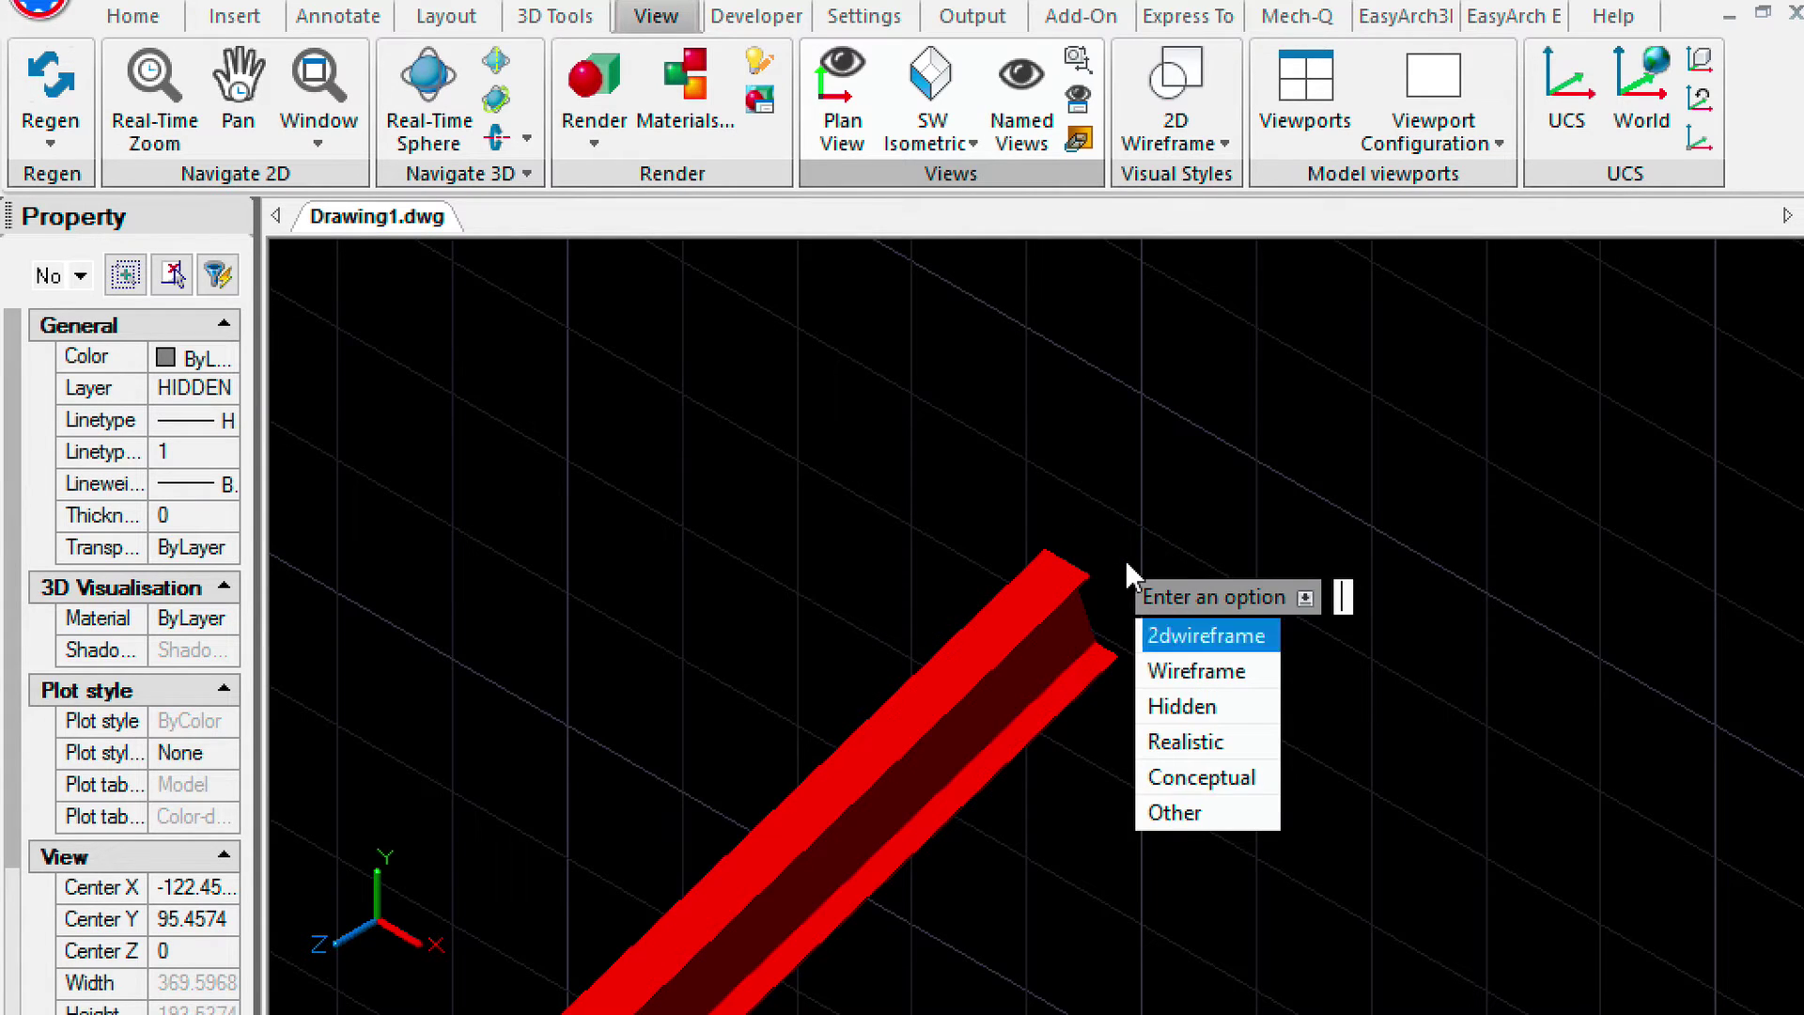
key("Return")
Set a new UCS origin at the endpoint of the dashed centerline at the rafter's upper end.
scroll(1222, 629, "up", 5)
type("u")
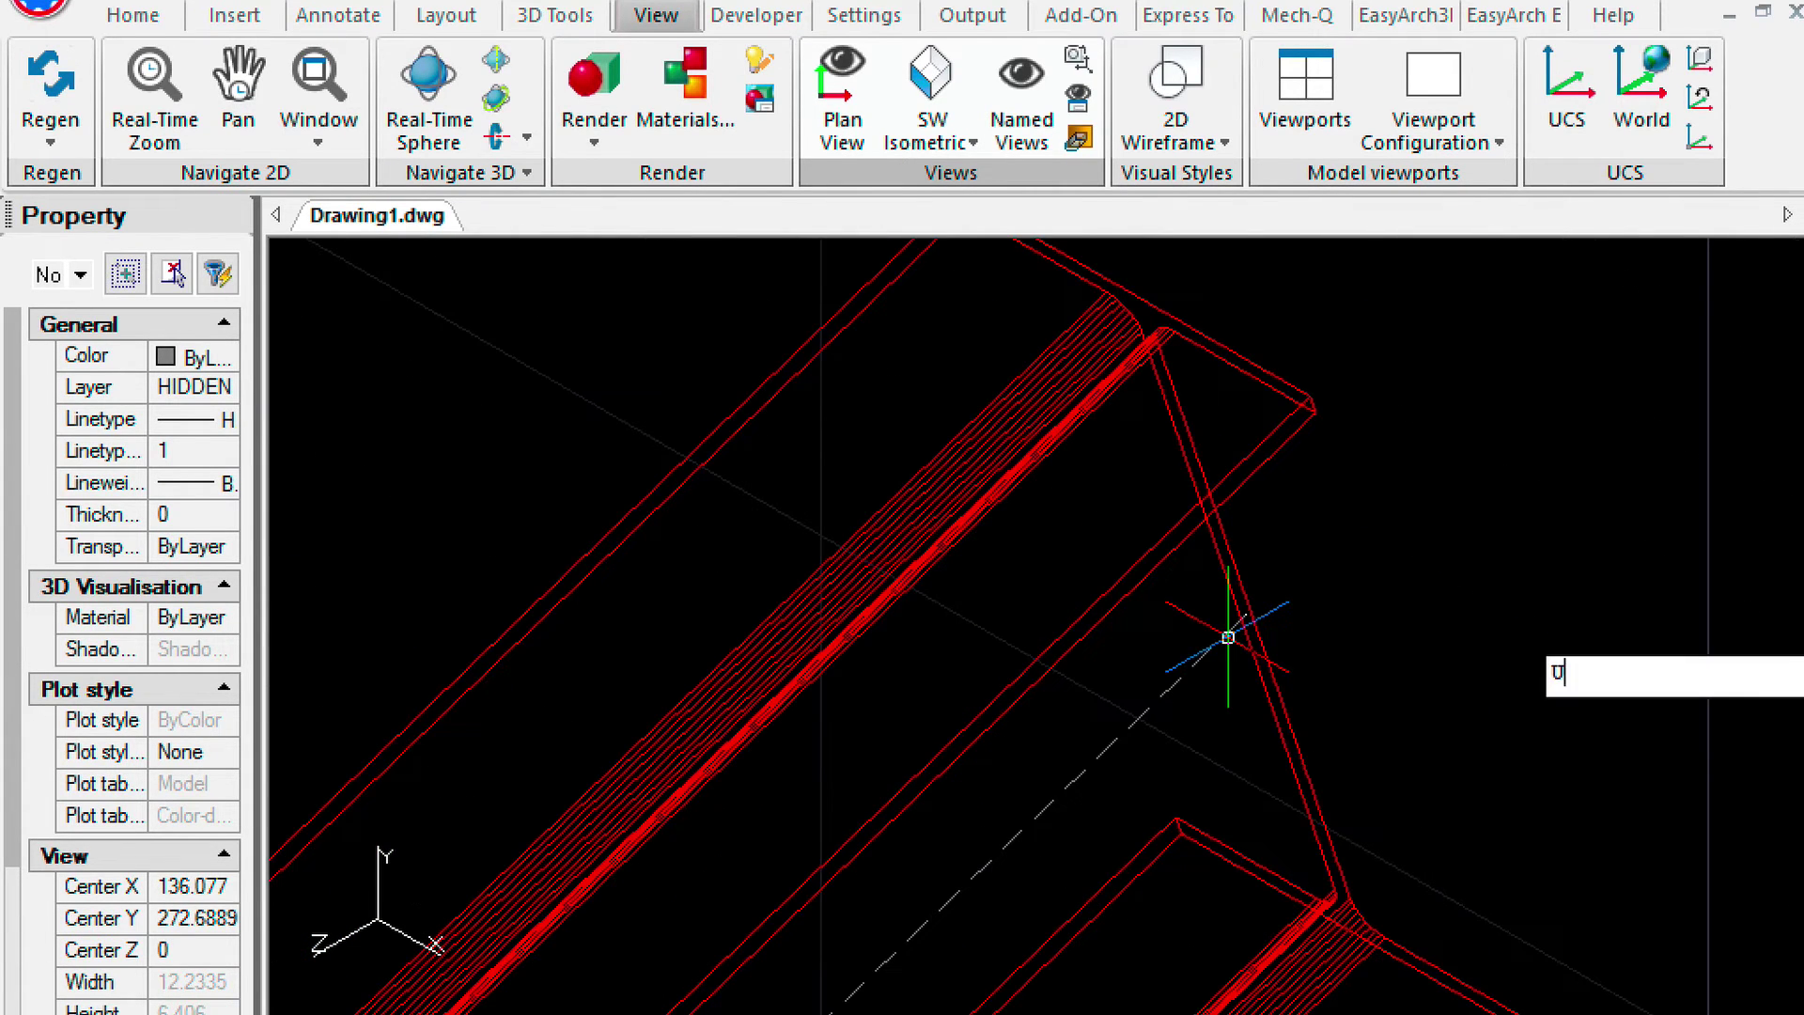
type("cs")
key("Return")
type("o")
key("Return")
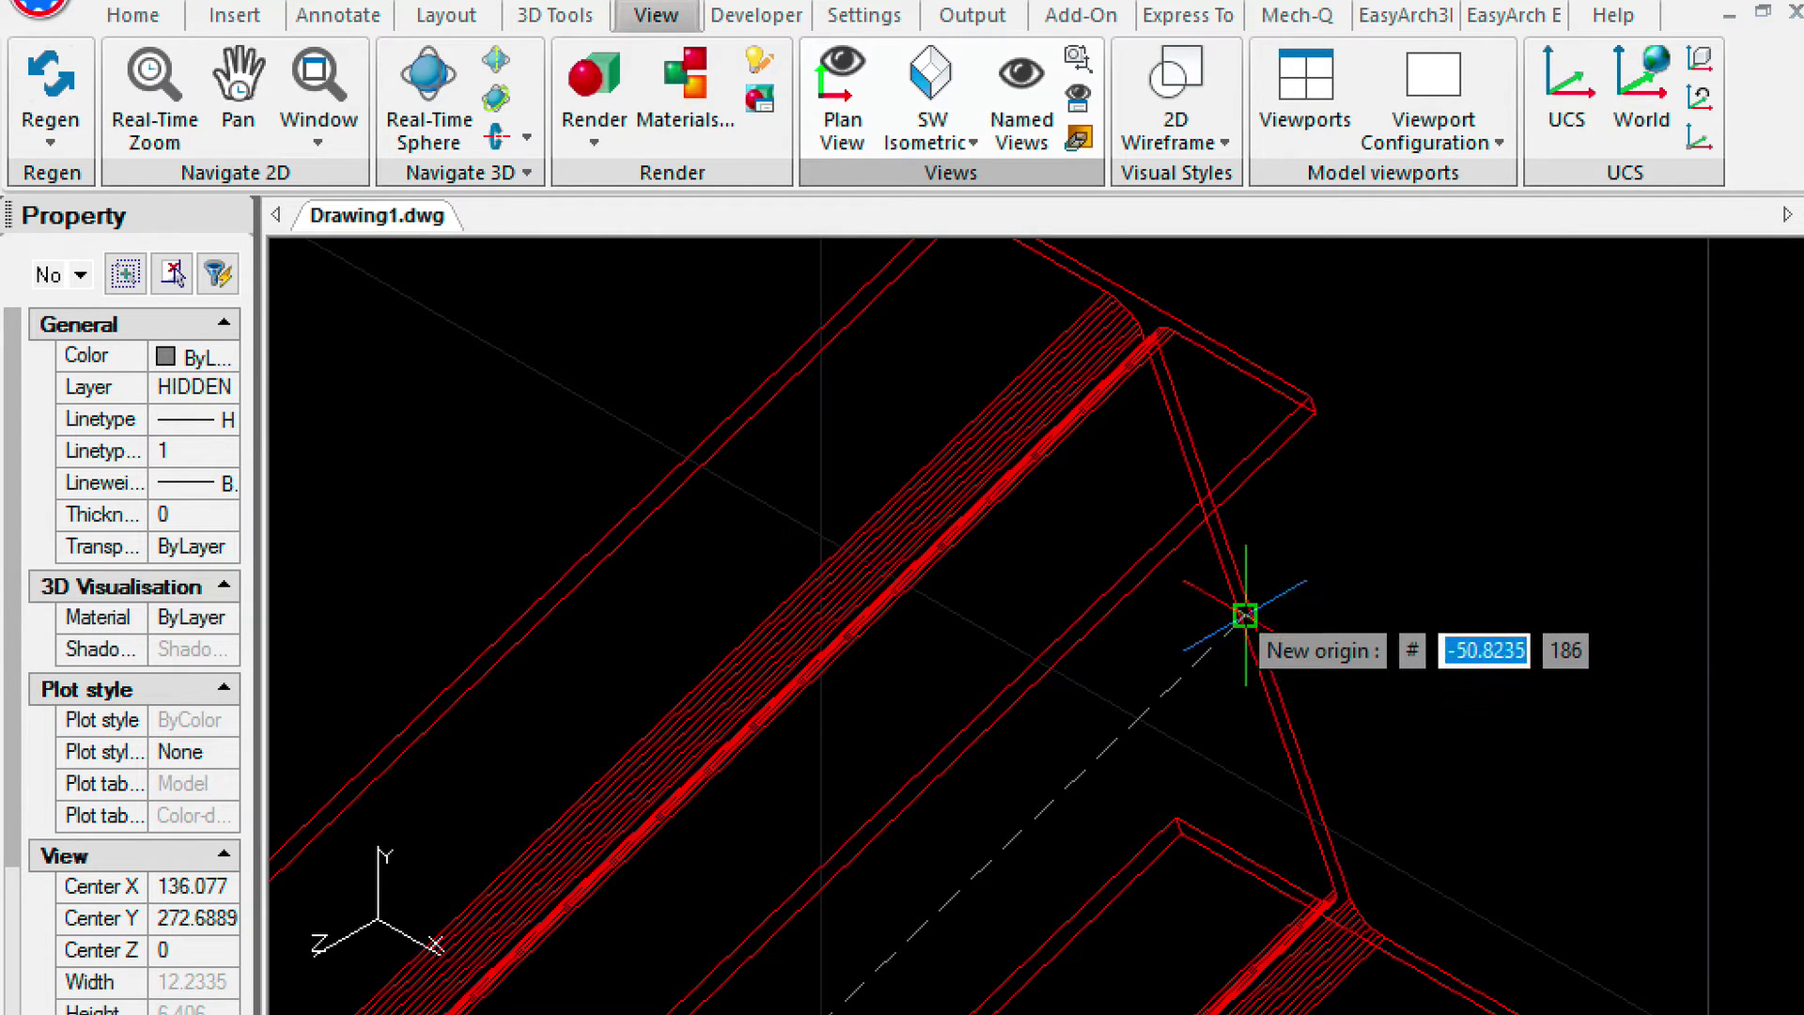
scroll(1244, 615, "up", 3)
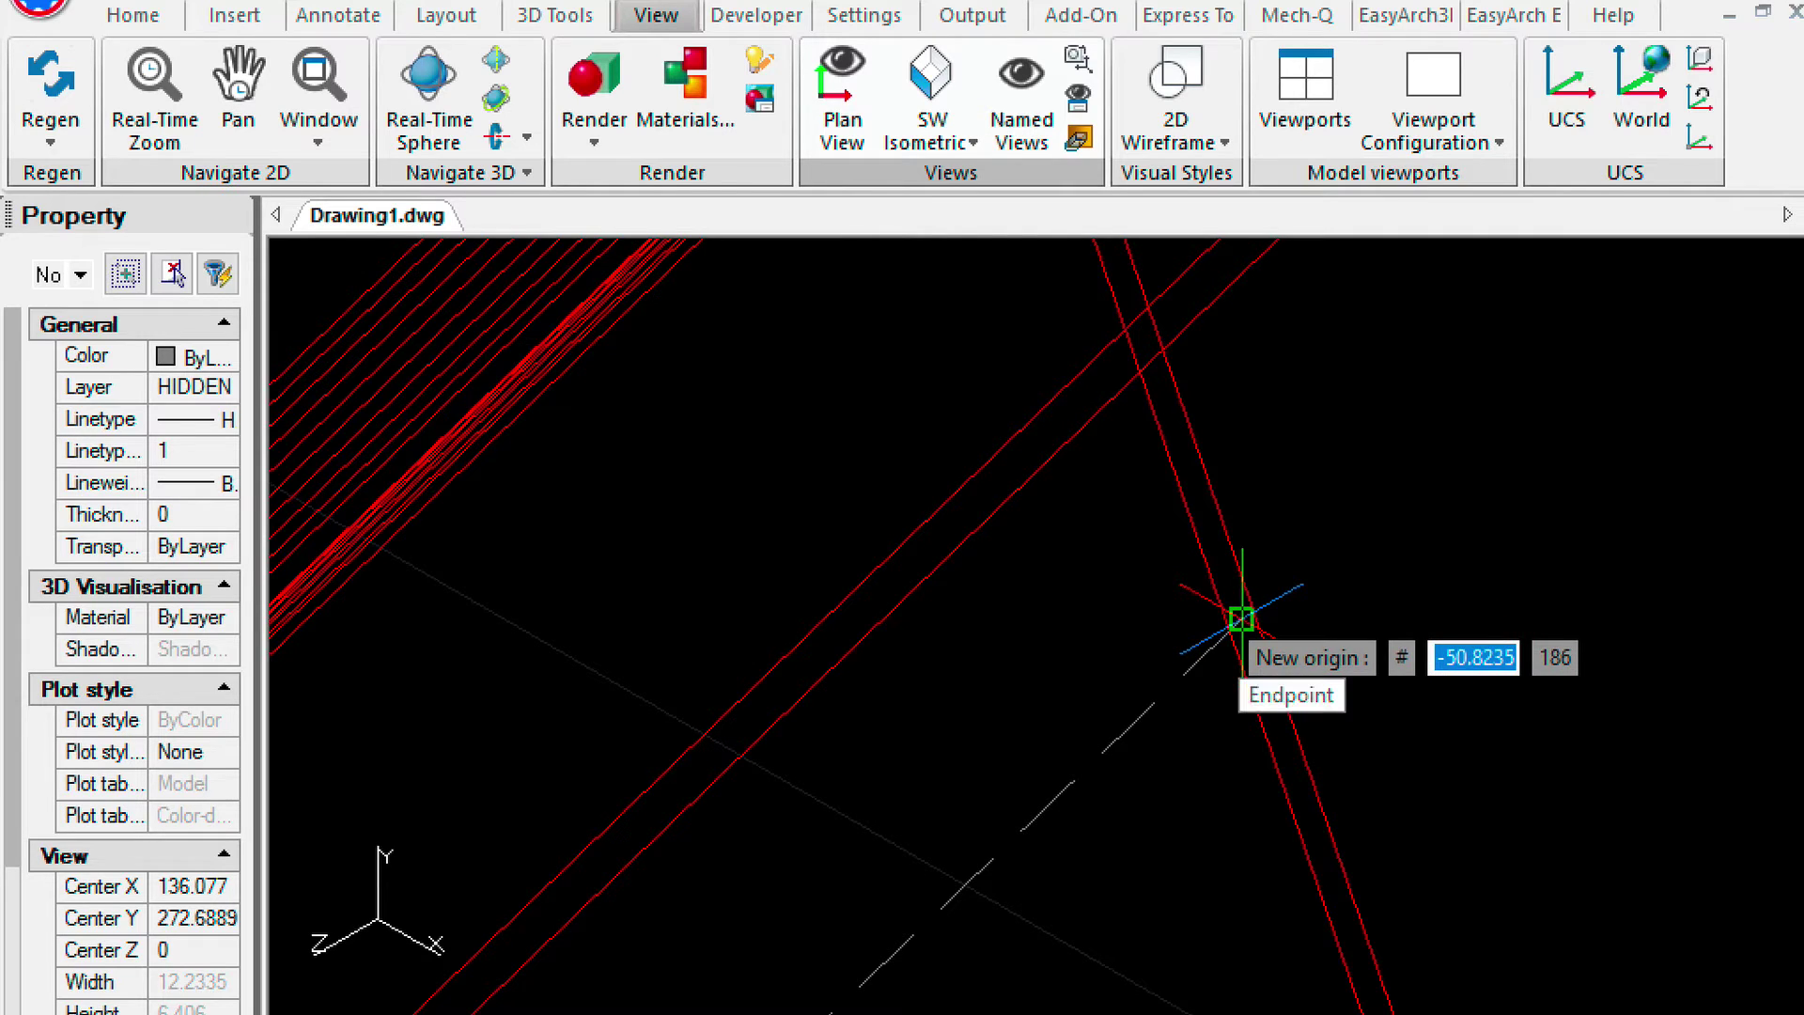
left_click(1241, 618)
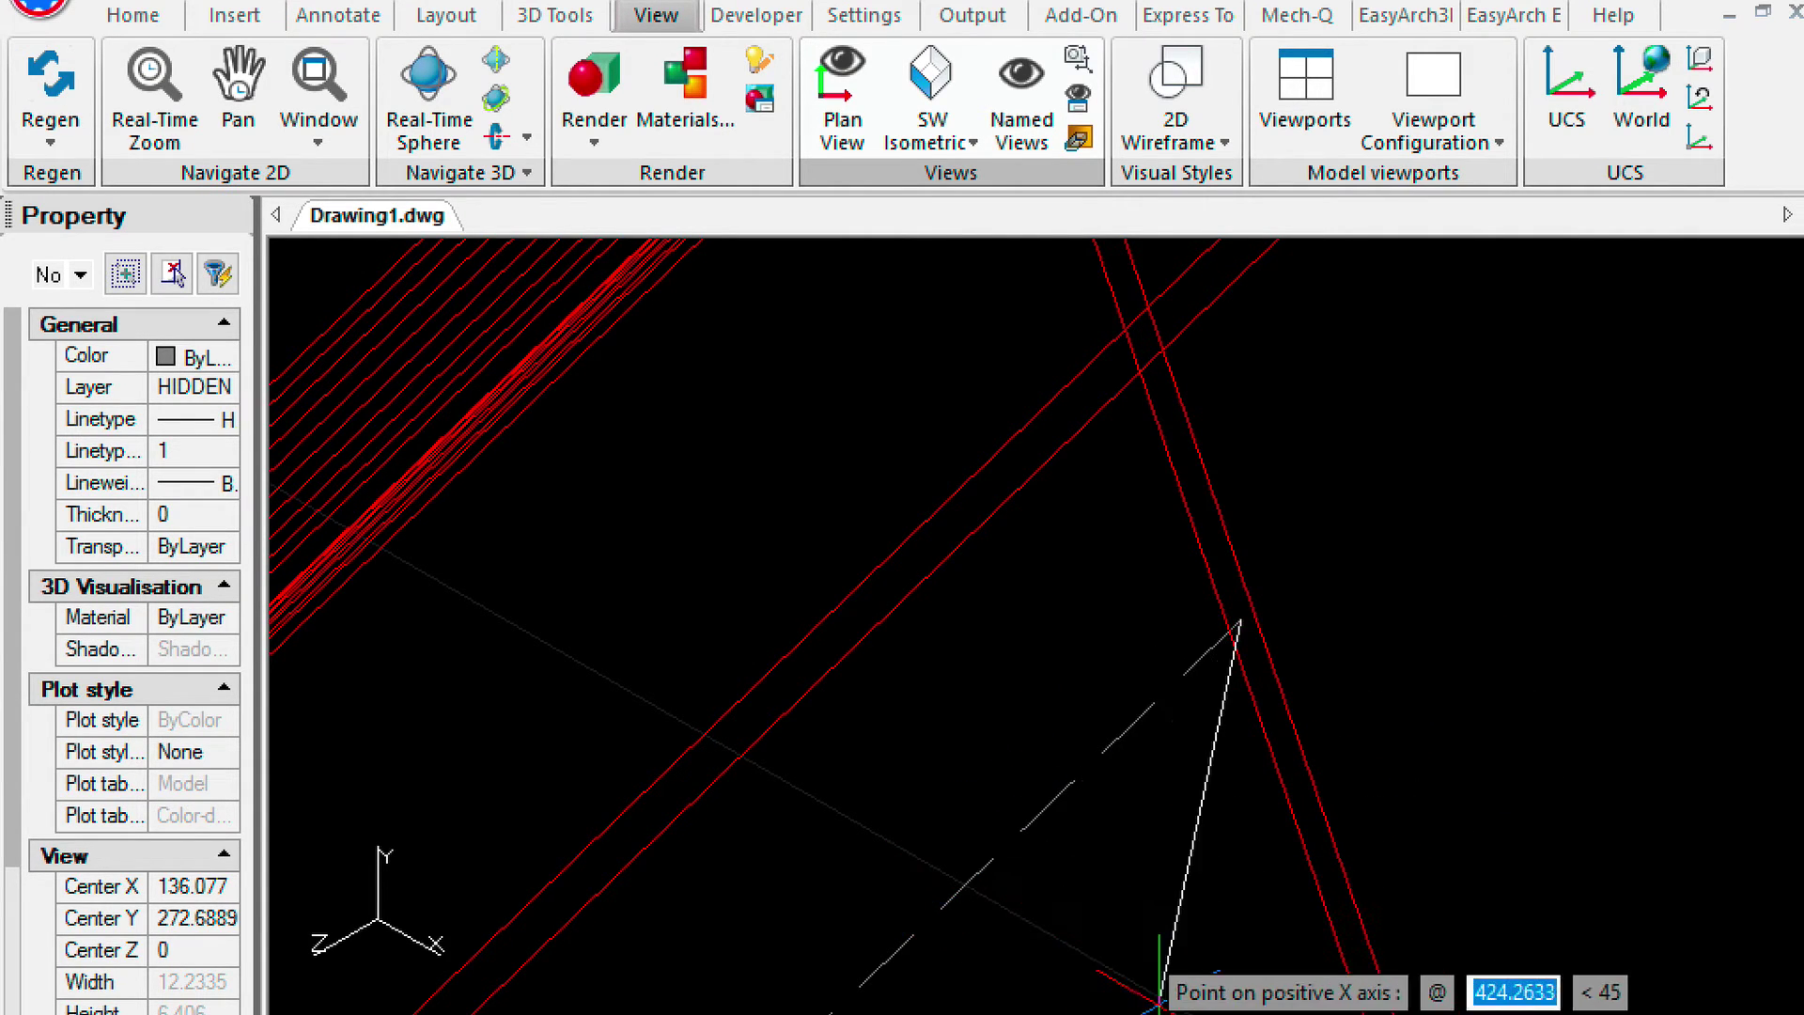
Orient the UCS with X along the rafter's centerline using Nearest snap and Y toward the lower flange edge's midpoint using Midpoint snap.
right_click(1160, 1005, "shift")
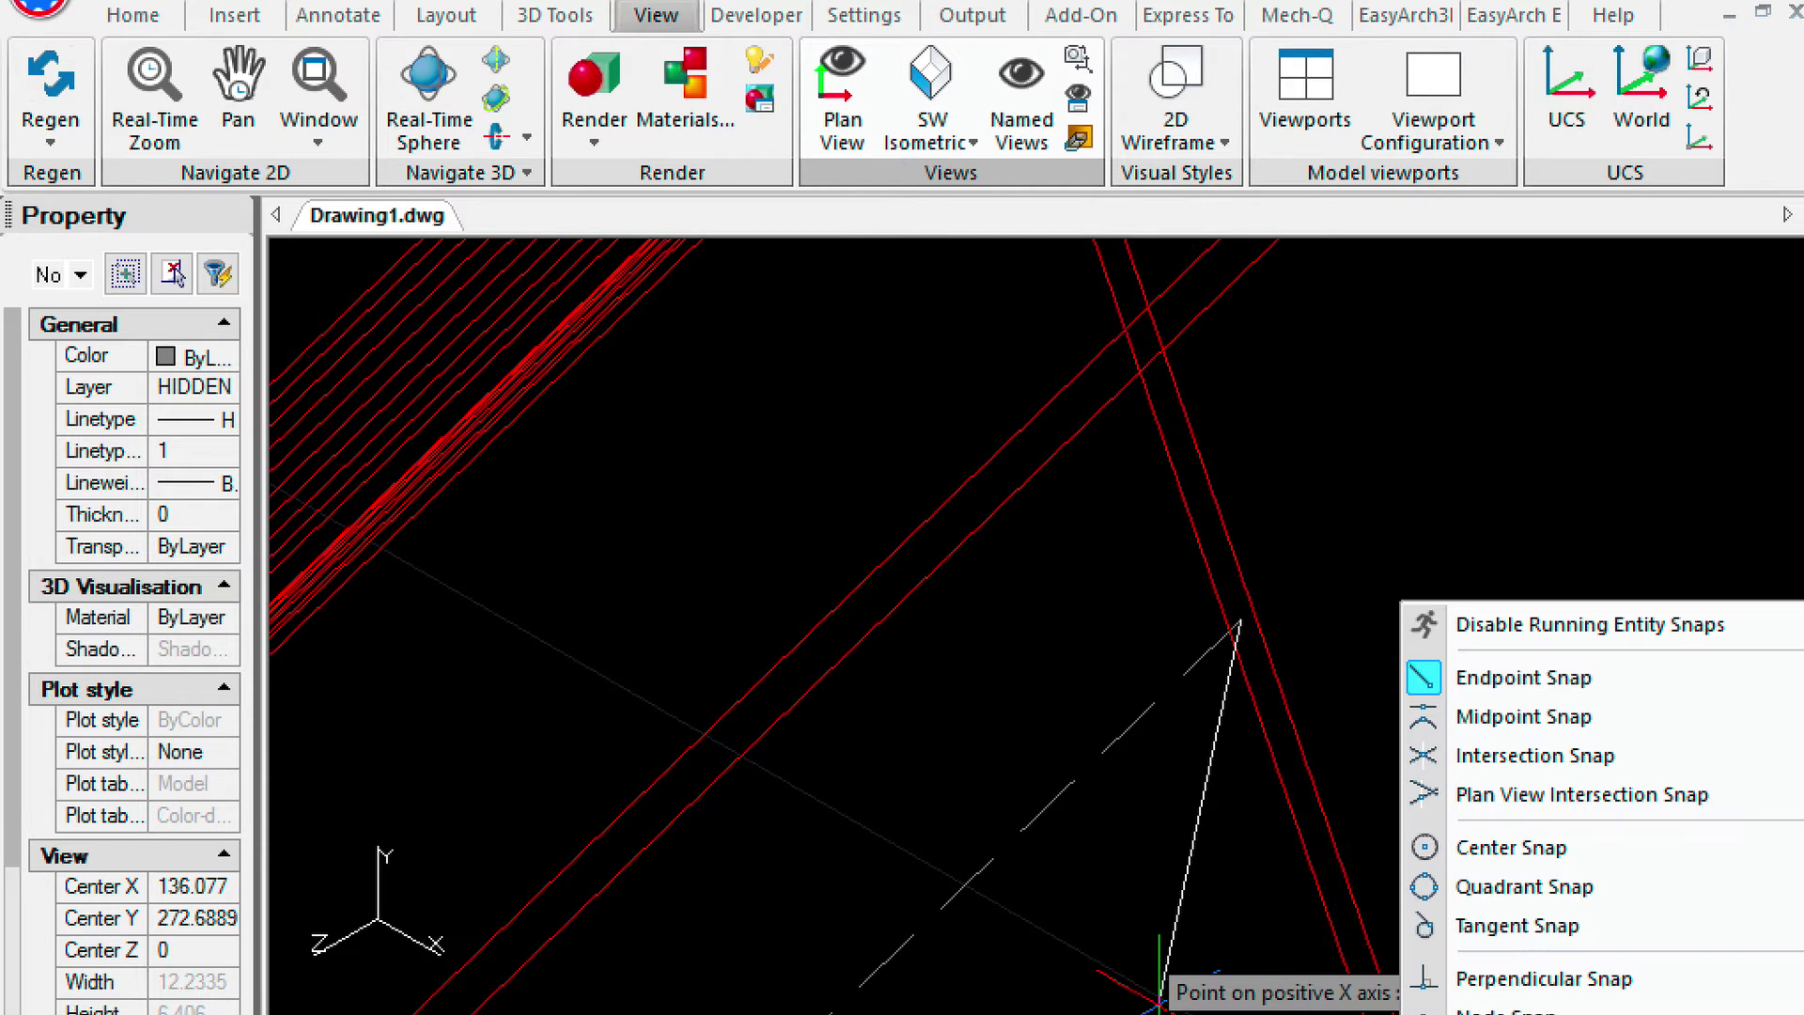
left_click(1484, 1011)
left_click(1041, 804)
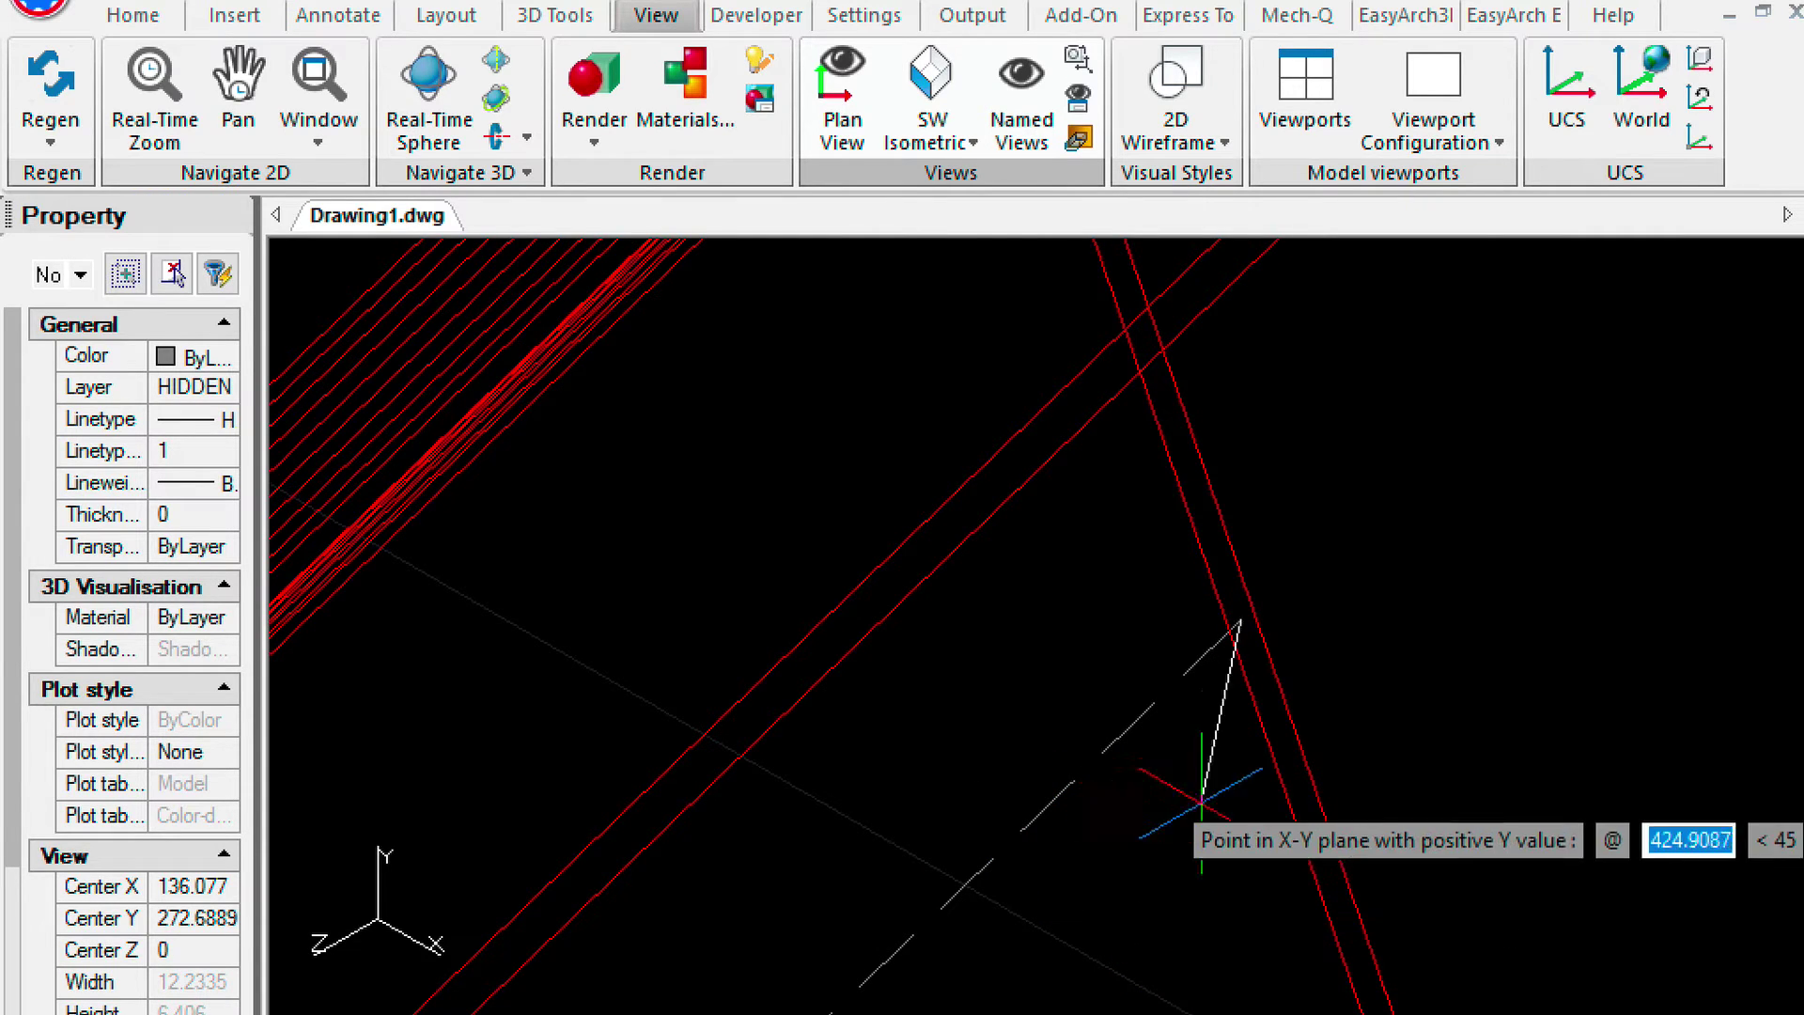
mouse_move(1348, 909)
middle_mouse_down()
mouse_move(1228, 529)
mouse_move(1105, 341)
middle_mouse_up()
scroll(1278, 775, "down", 2)
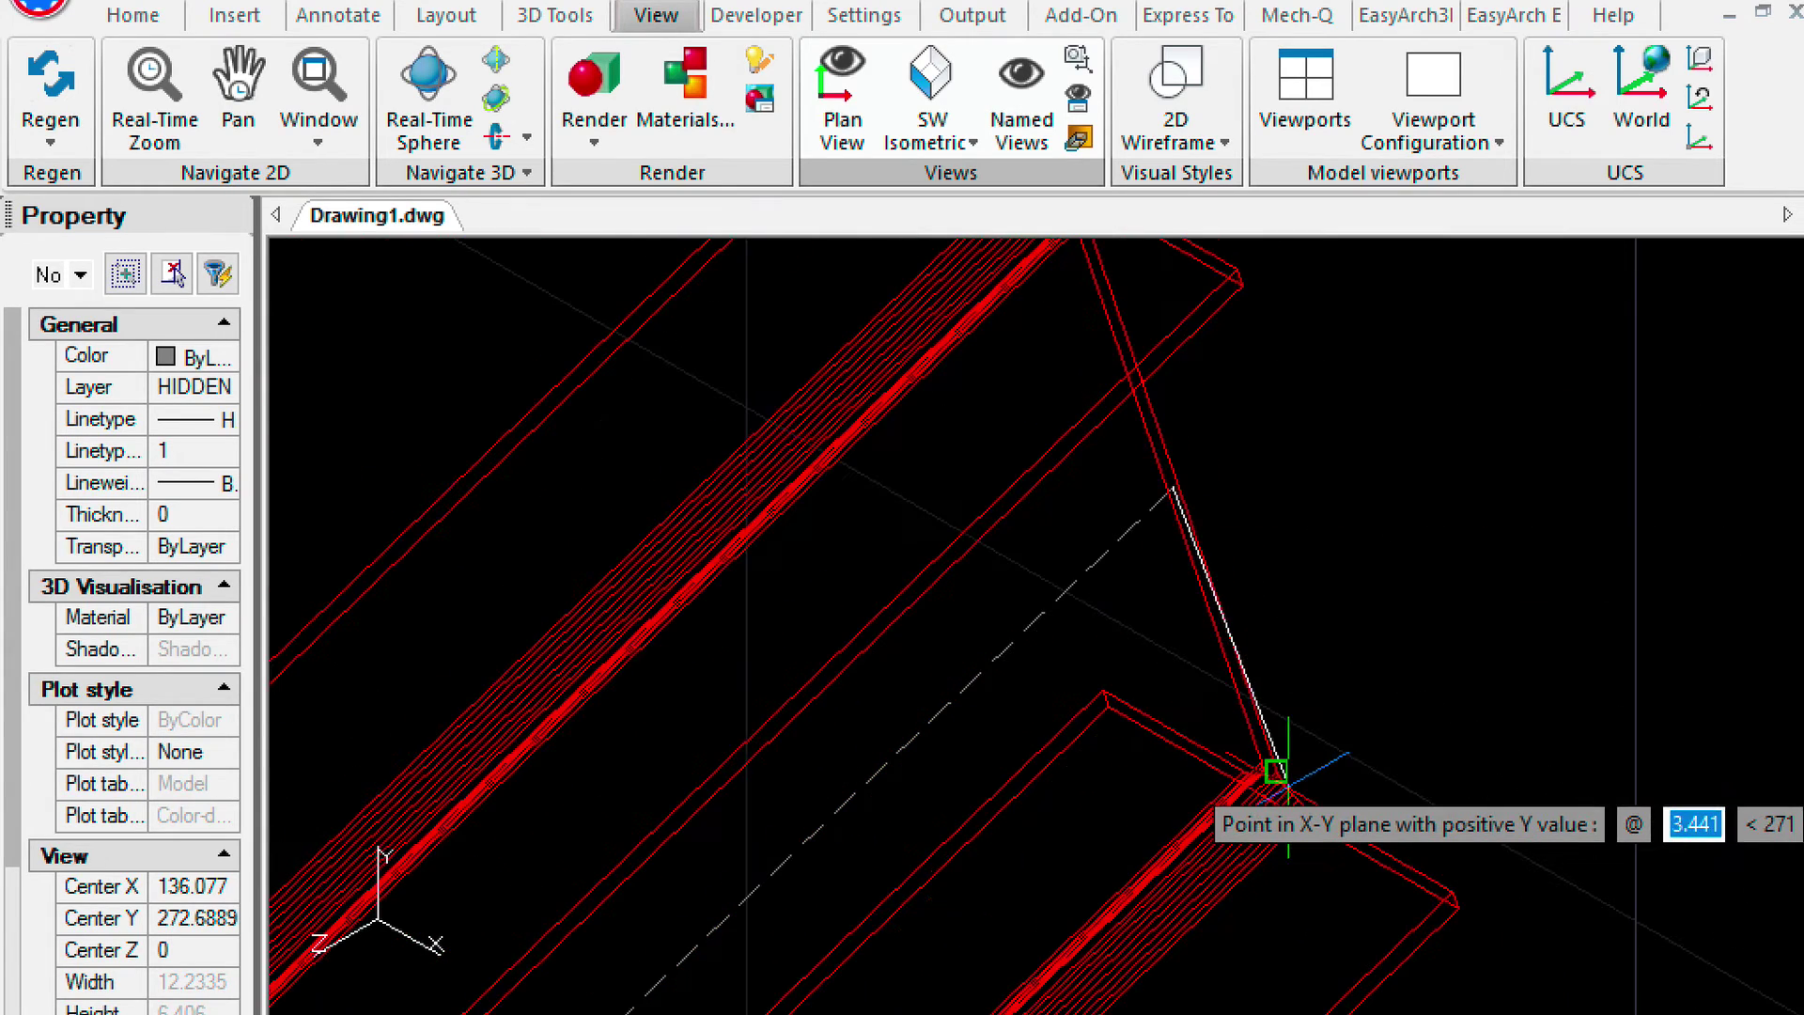
right_click(1158, 973)
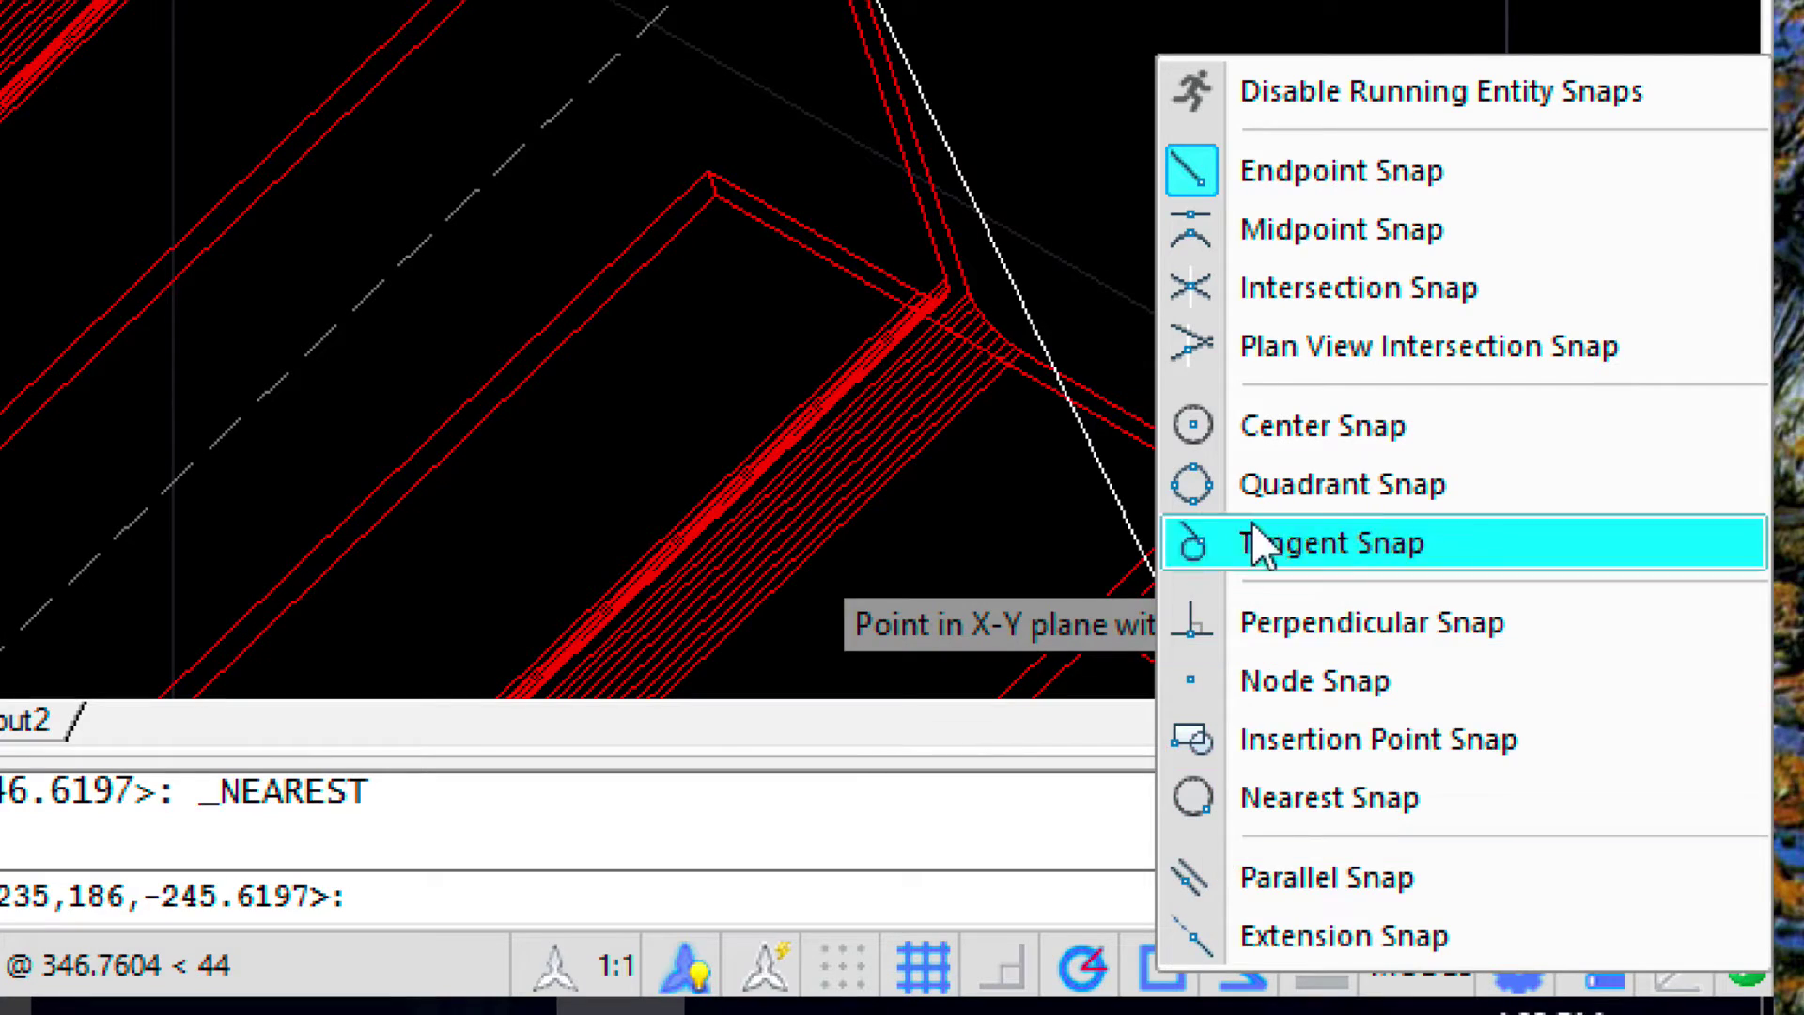
left_click(1253, 242)
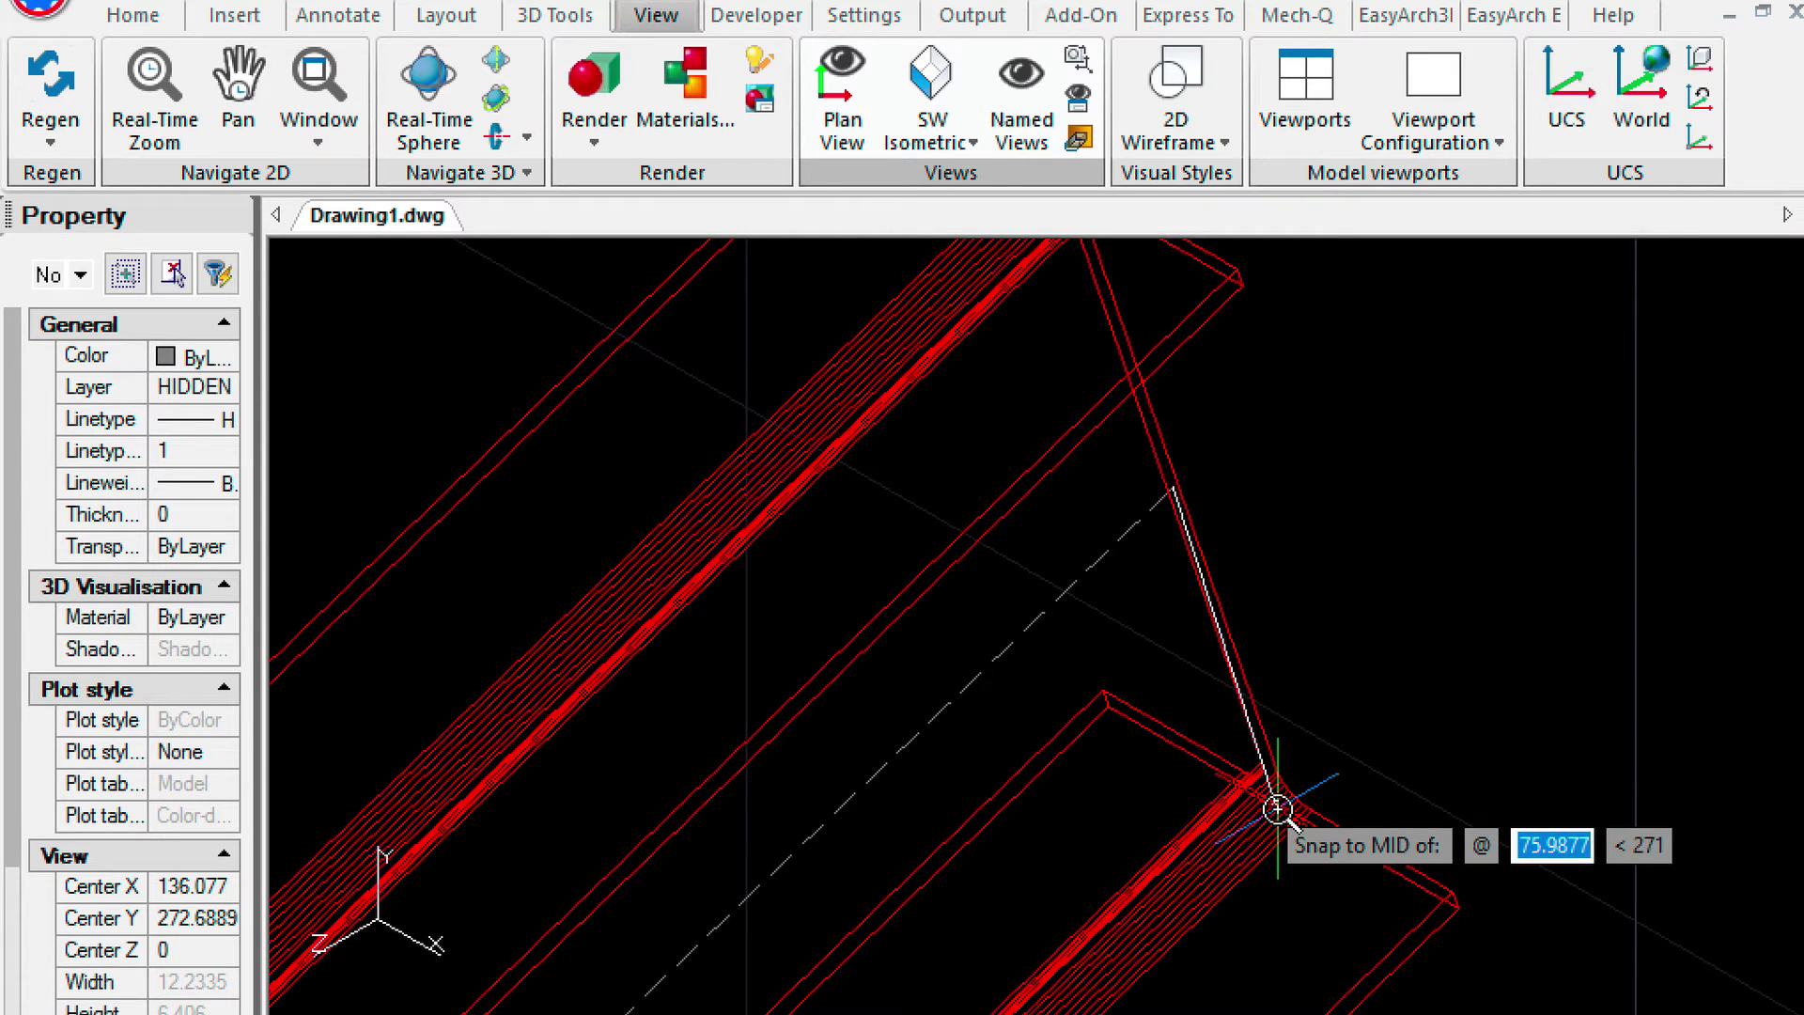
scroll(1273, 804, "up", 3)
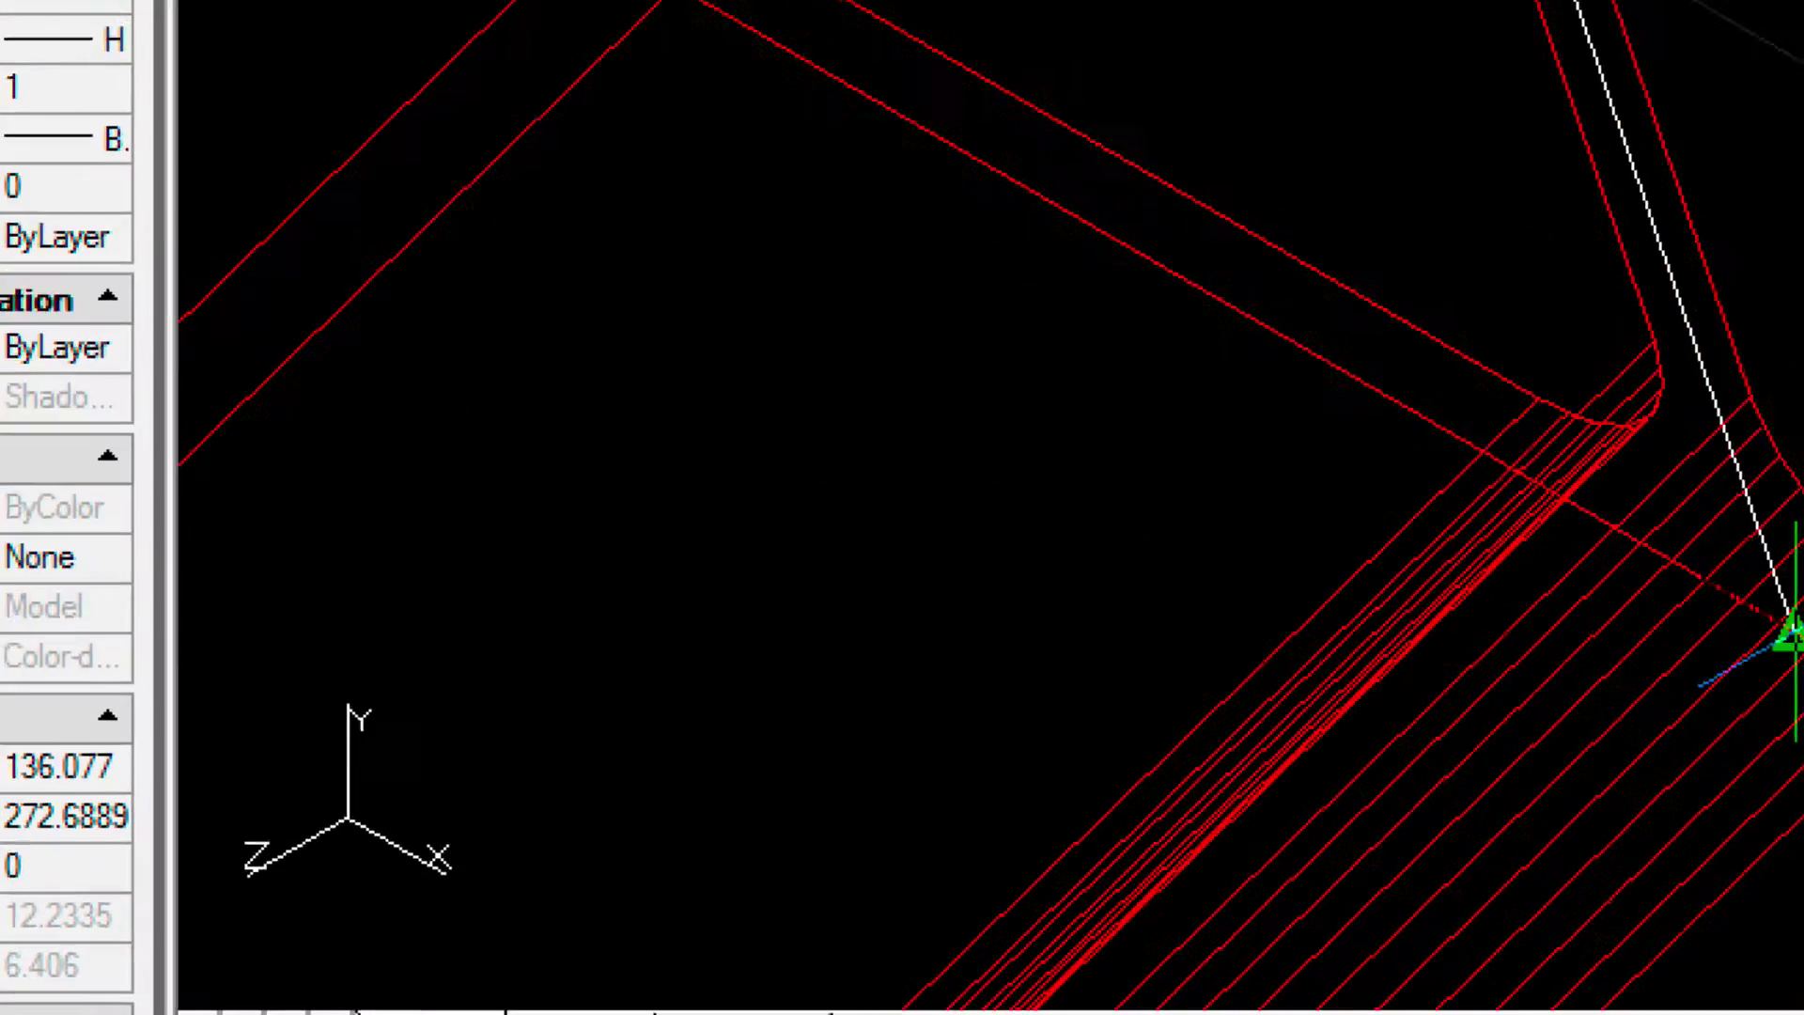
left_click(1307, 802)
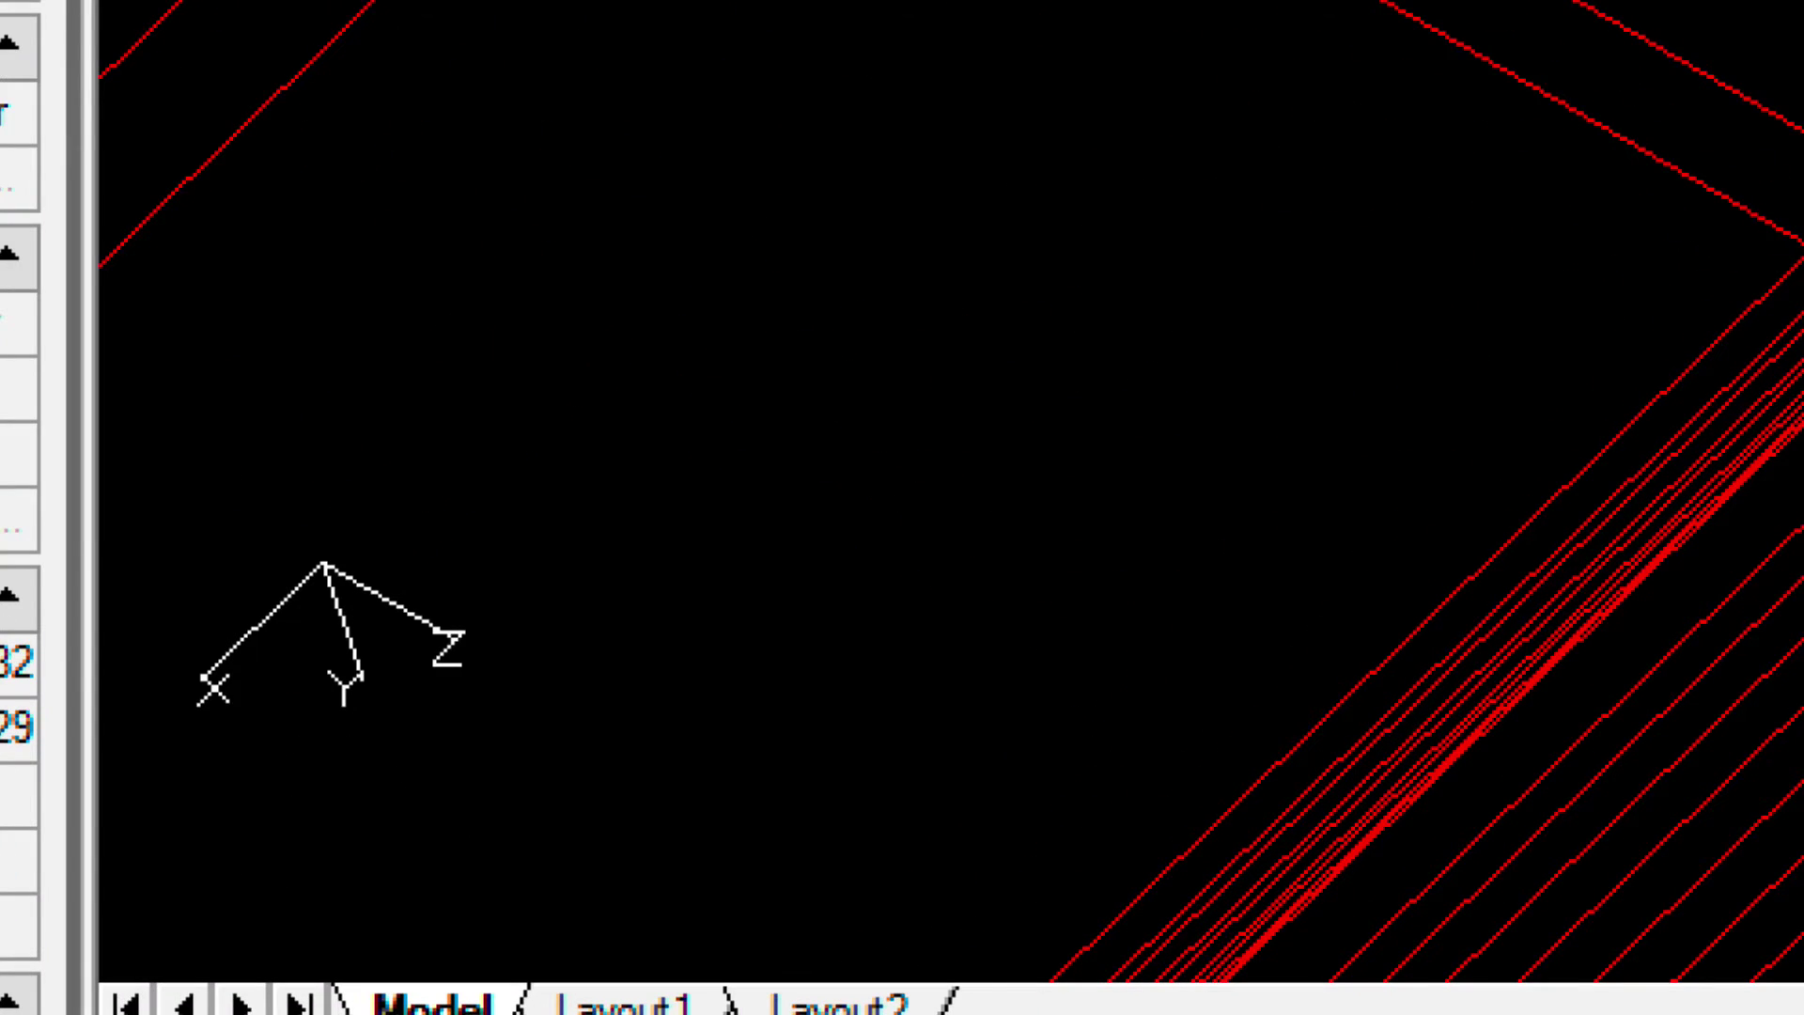
Choose a 3D AISC W8x10 W-shape in the Mech-Q structural sections utility and pick the section view with its centre install point.
scroll(1506, 442, "down", 2)
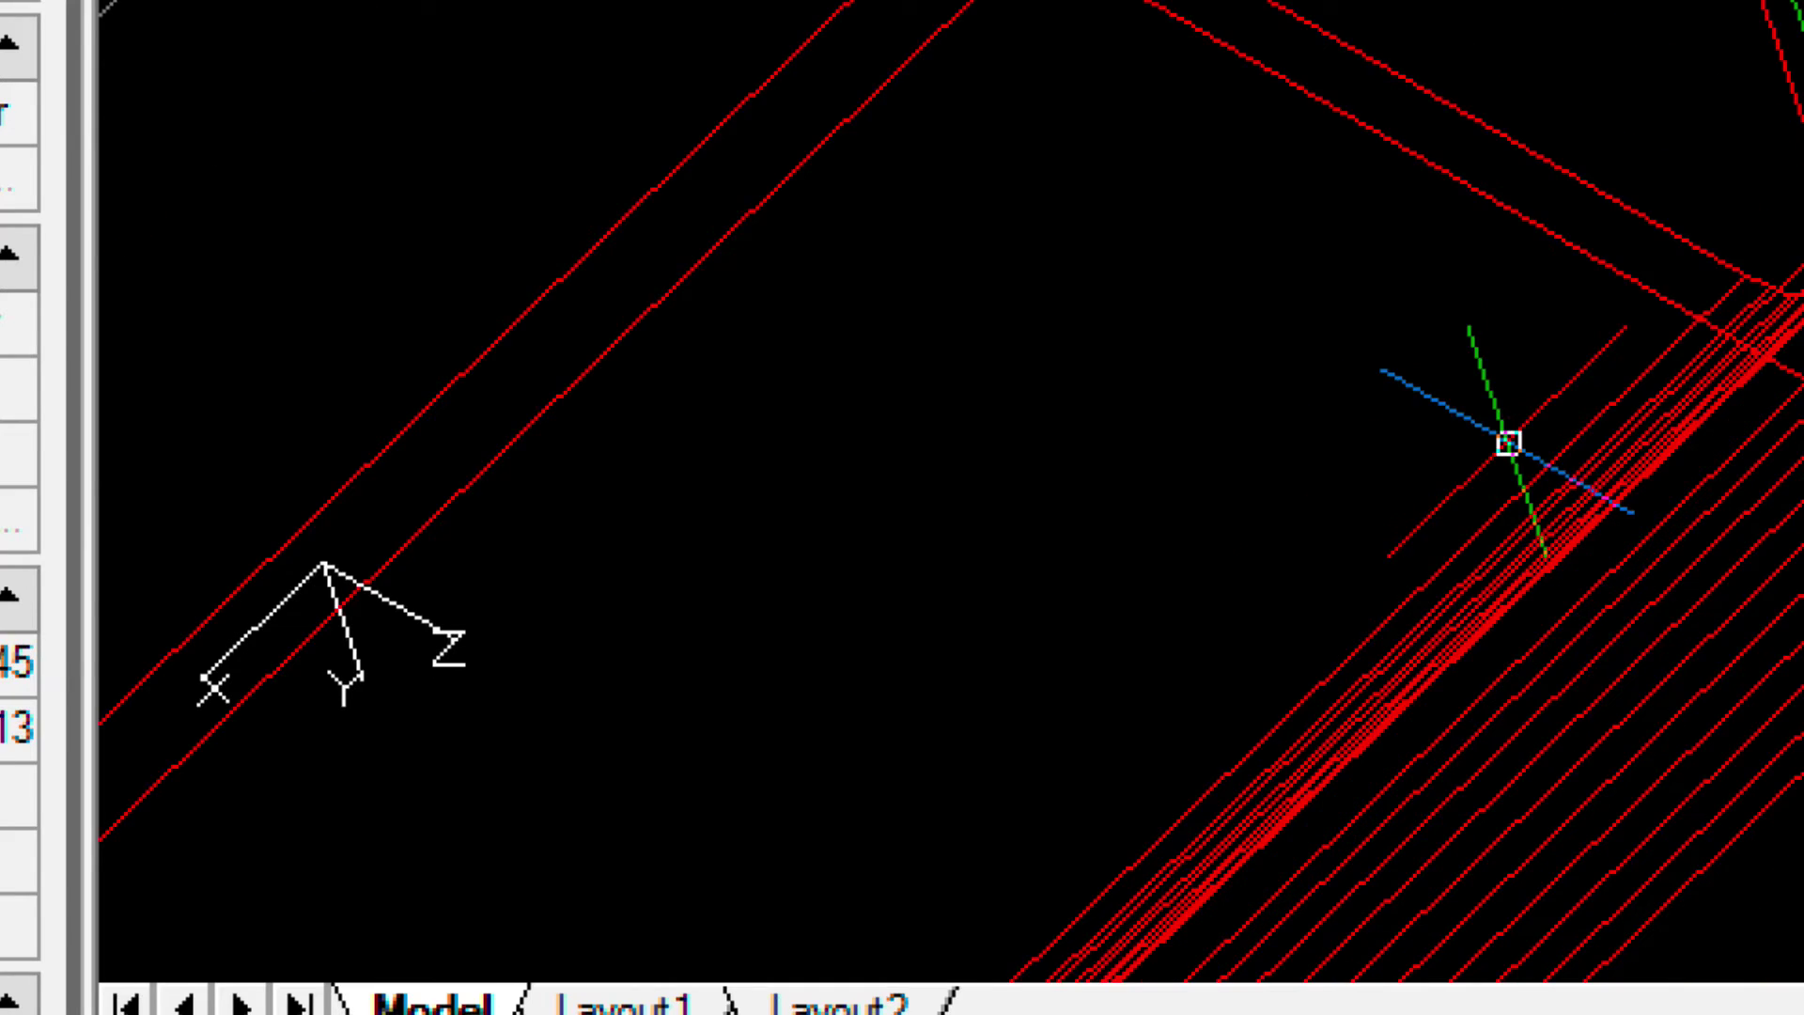
left_click(789, 54)
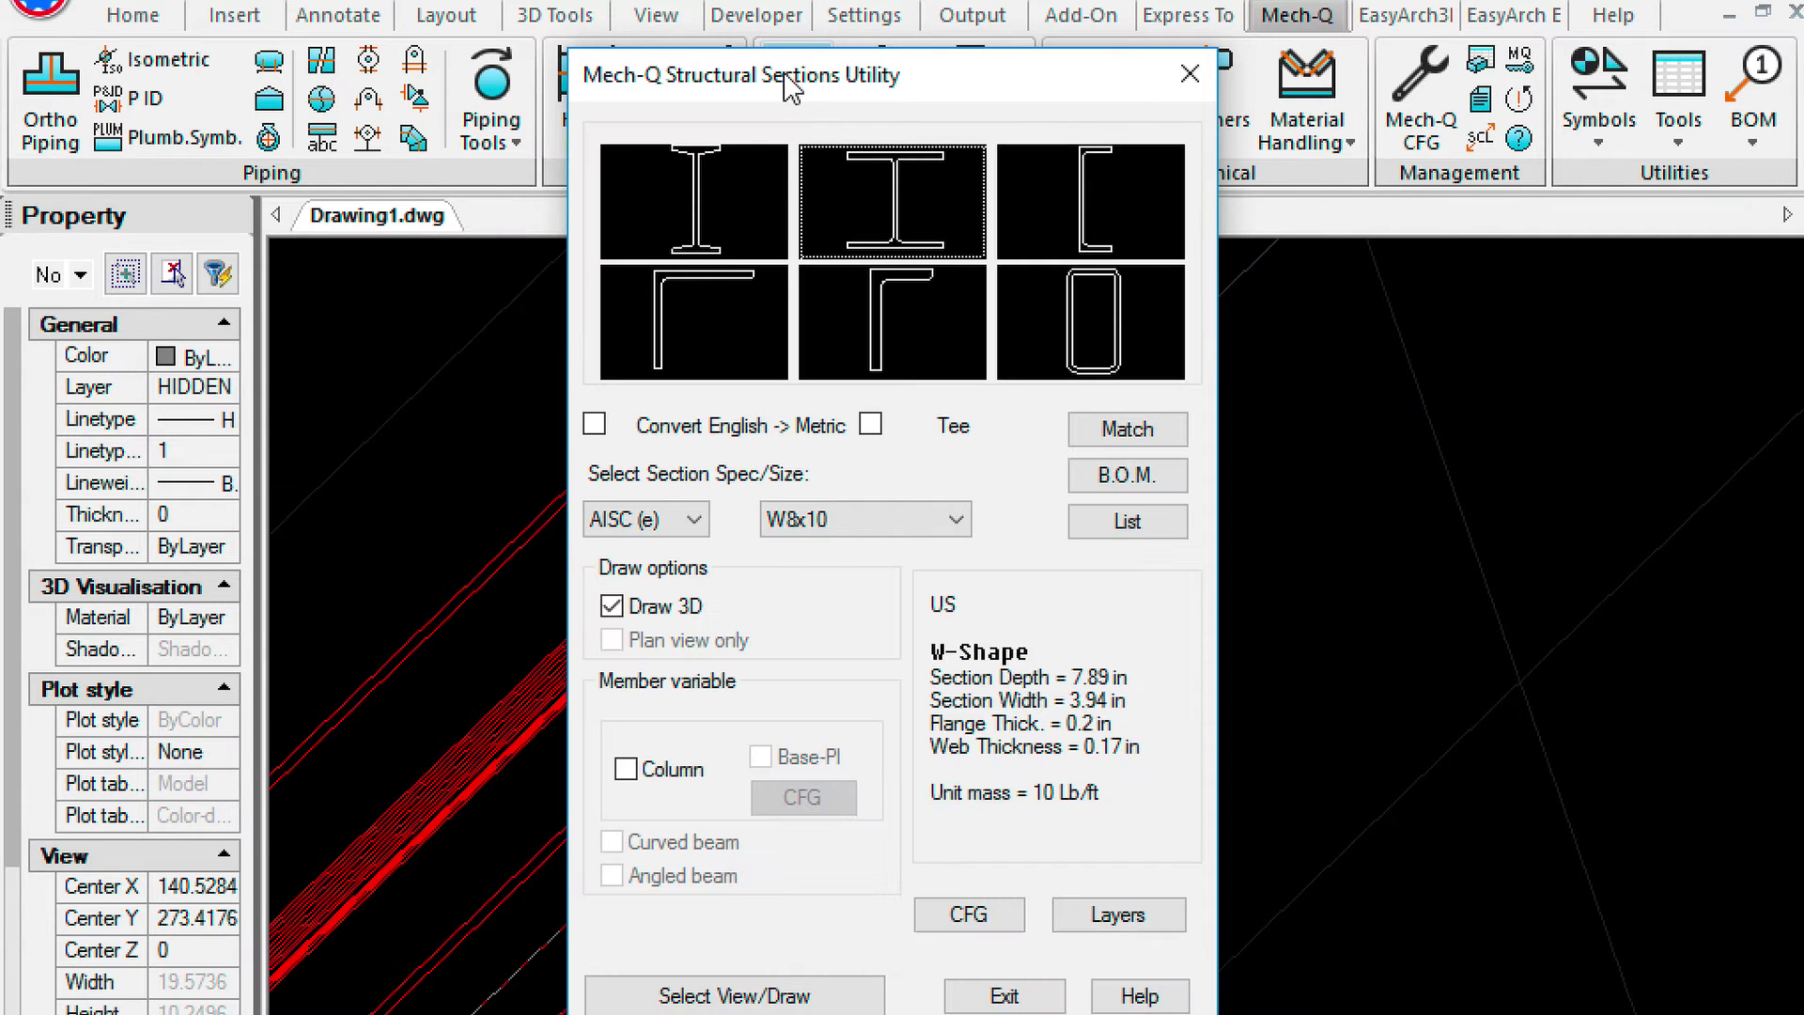
left_click(899, 173)
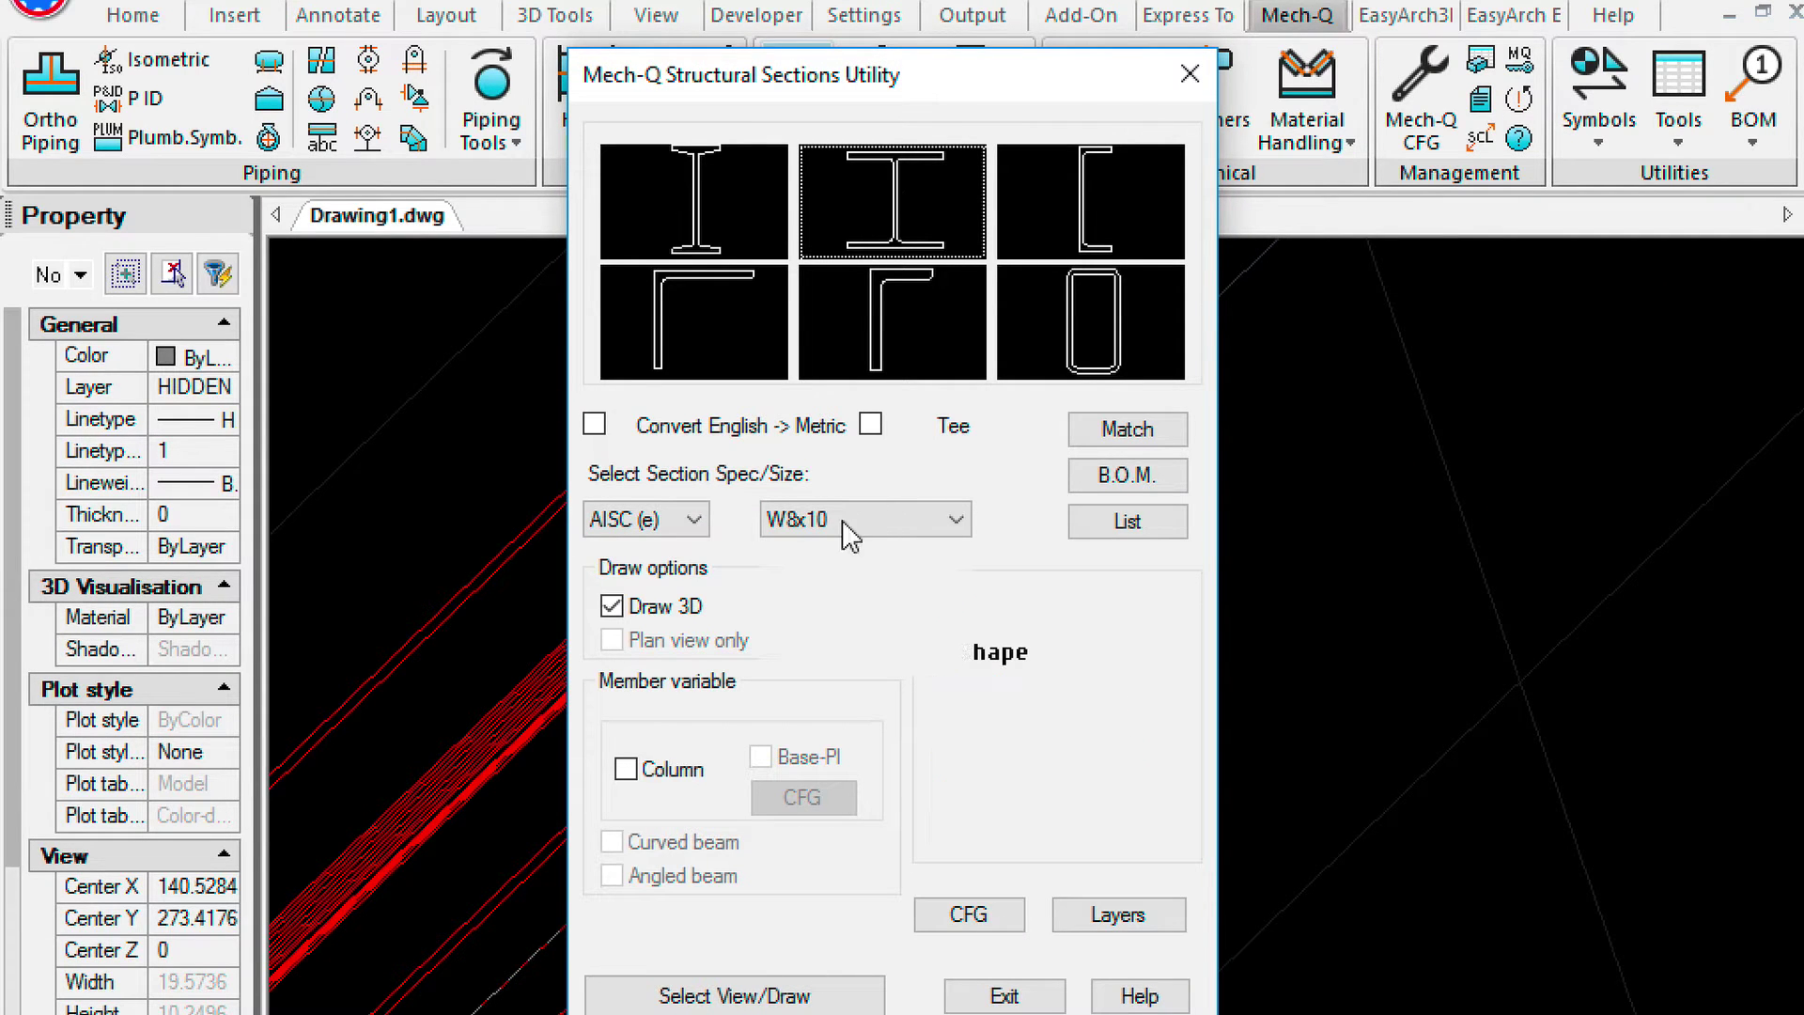
left_click(762, 995)
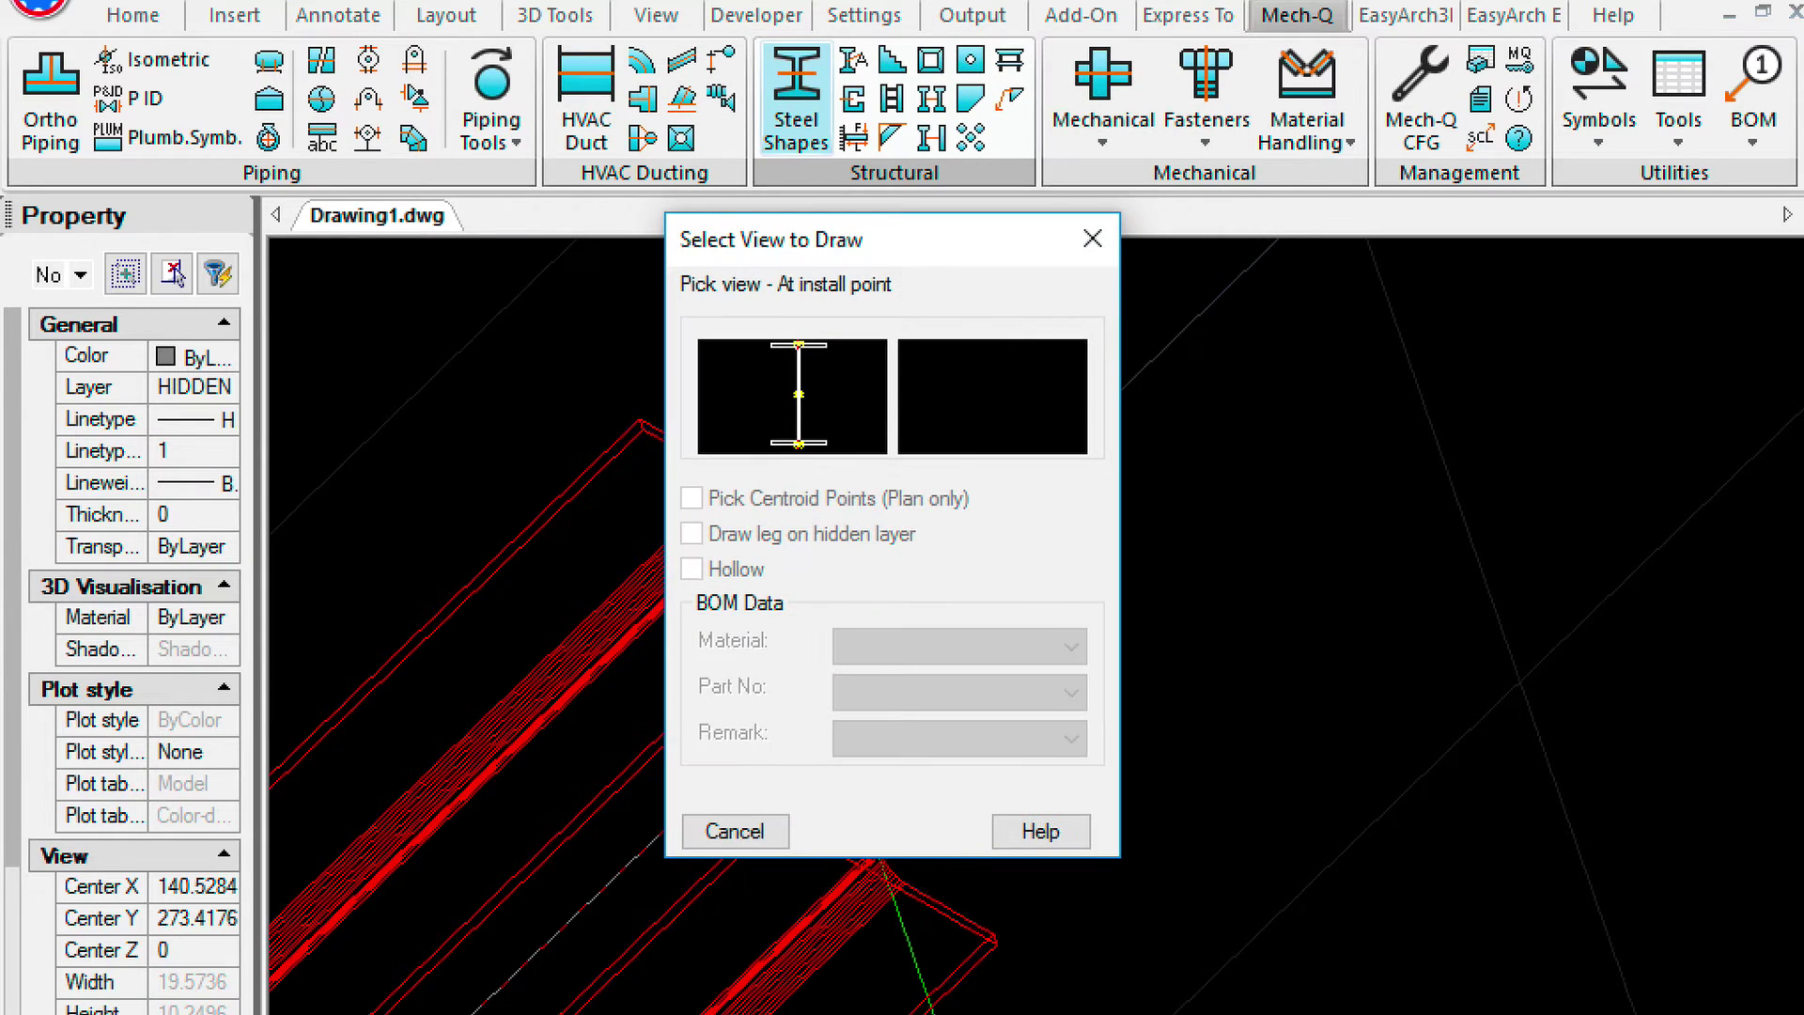
left_click(797, 393)
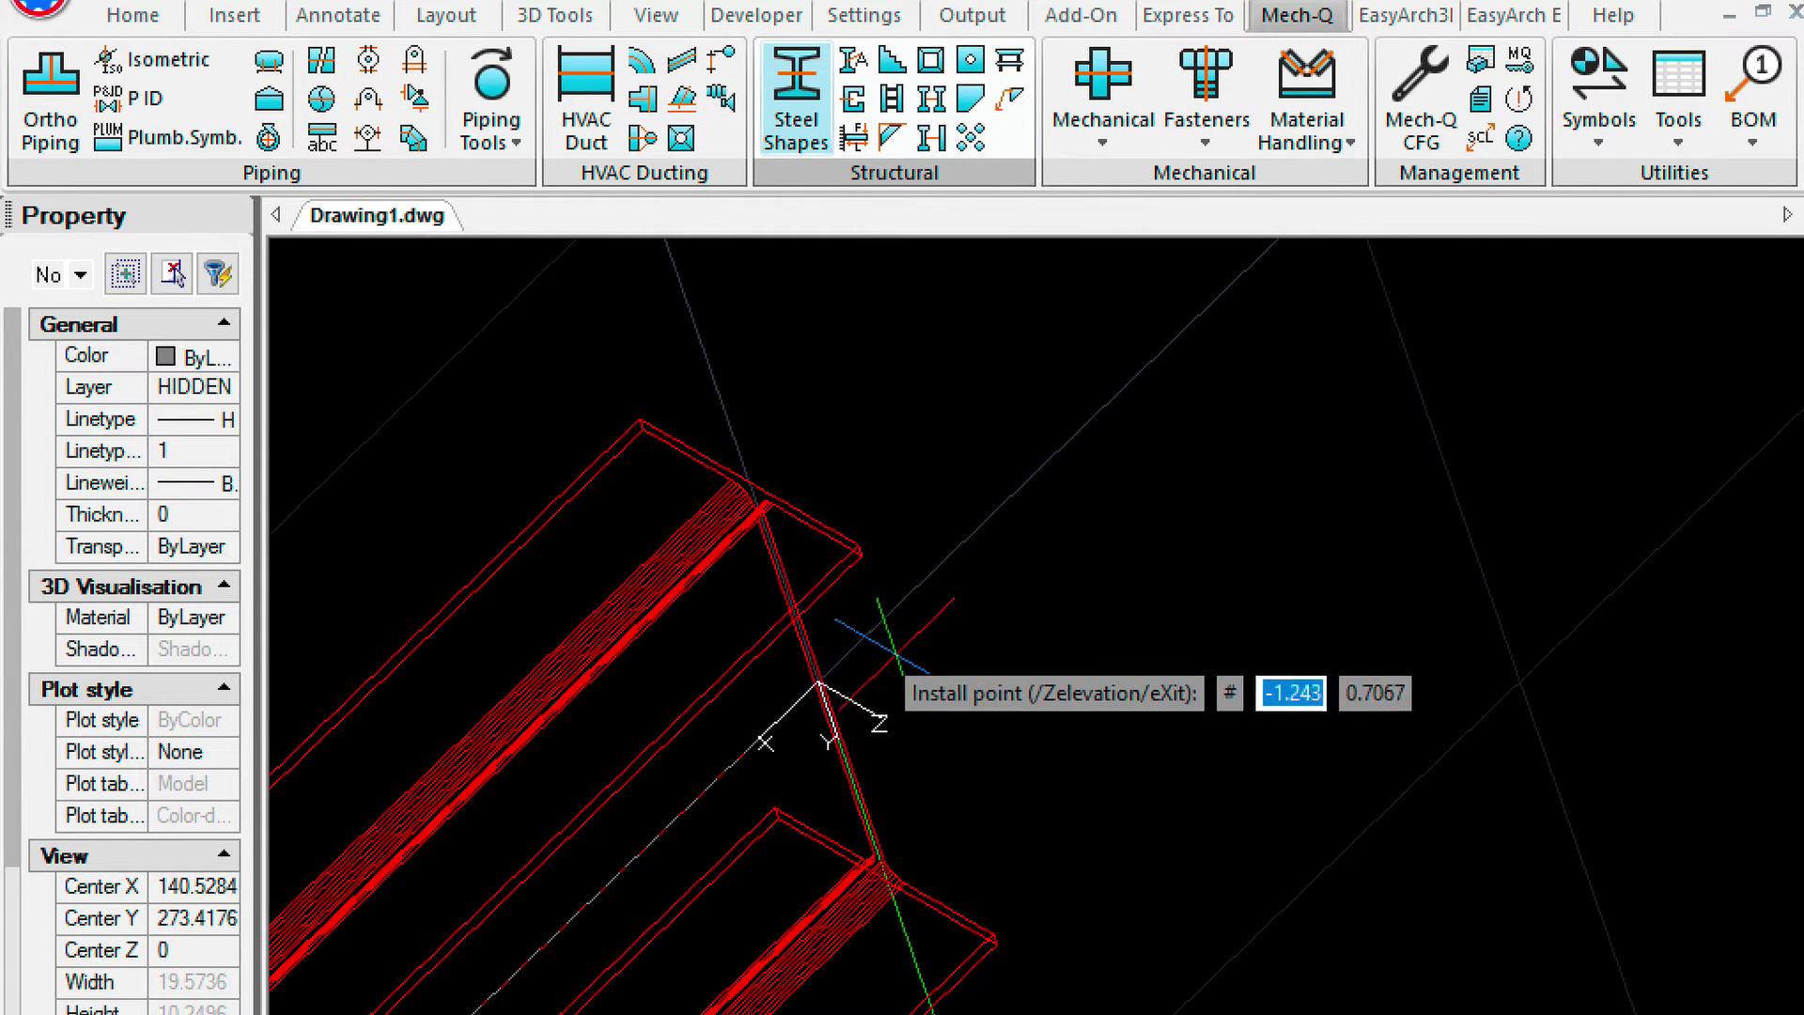
Draw the W8x10 member from the new origin outward along the rafter's direction, keeping the roll at 0.
left_click(818, 681)
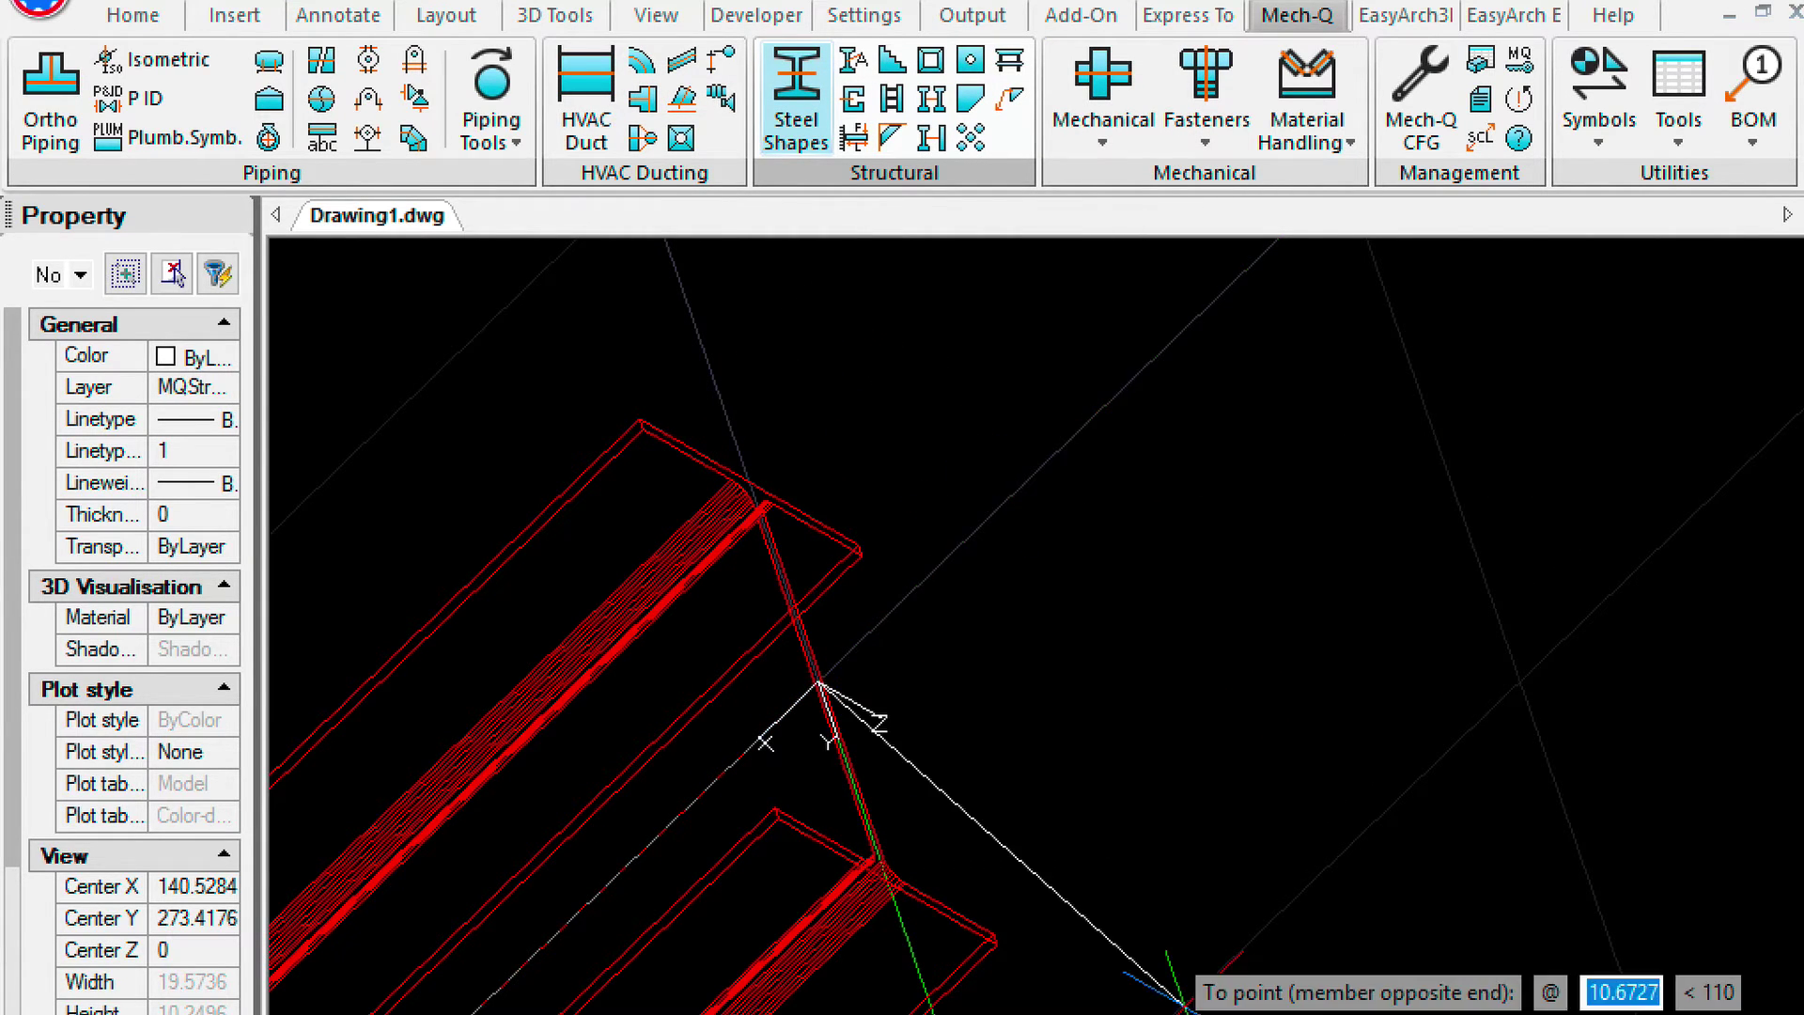
scroll(1271, 908, "down", 4)
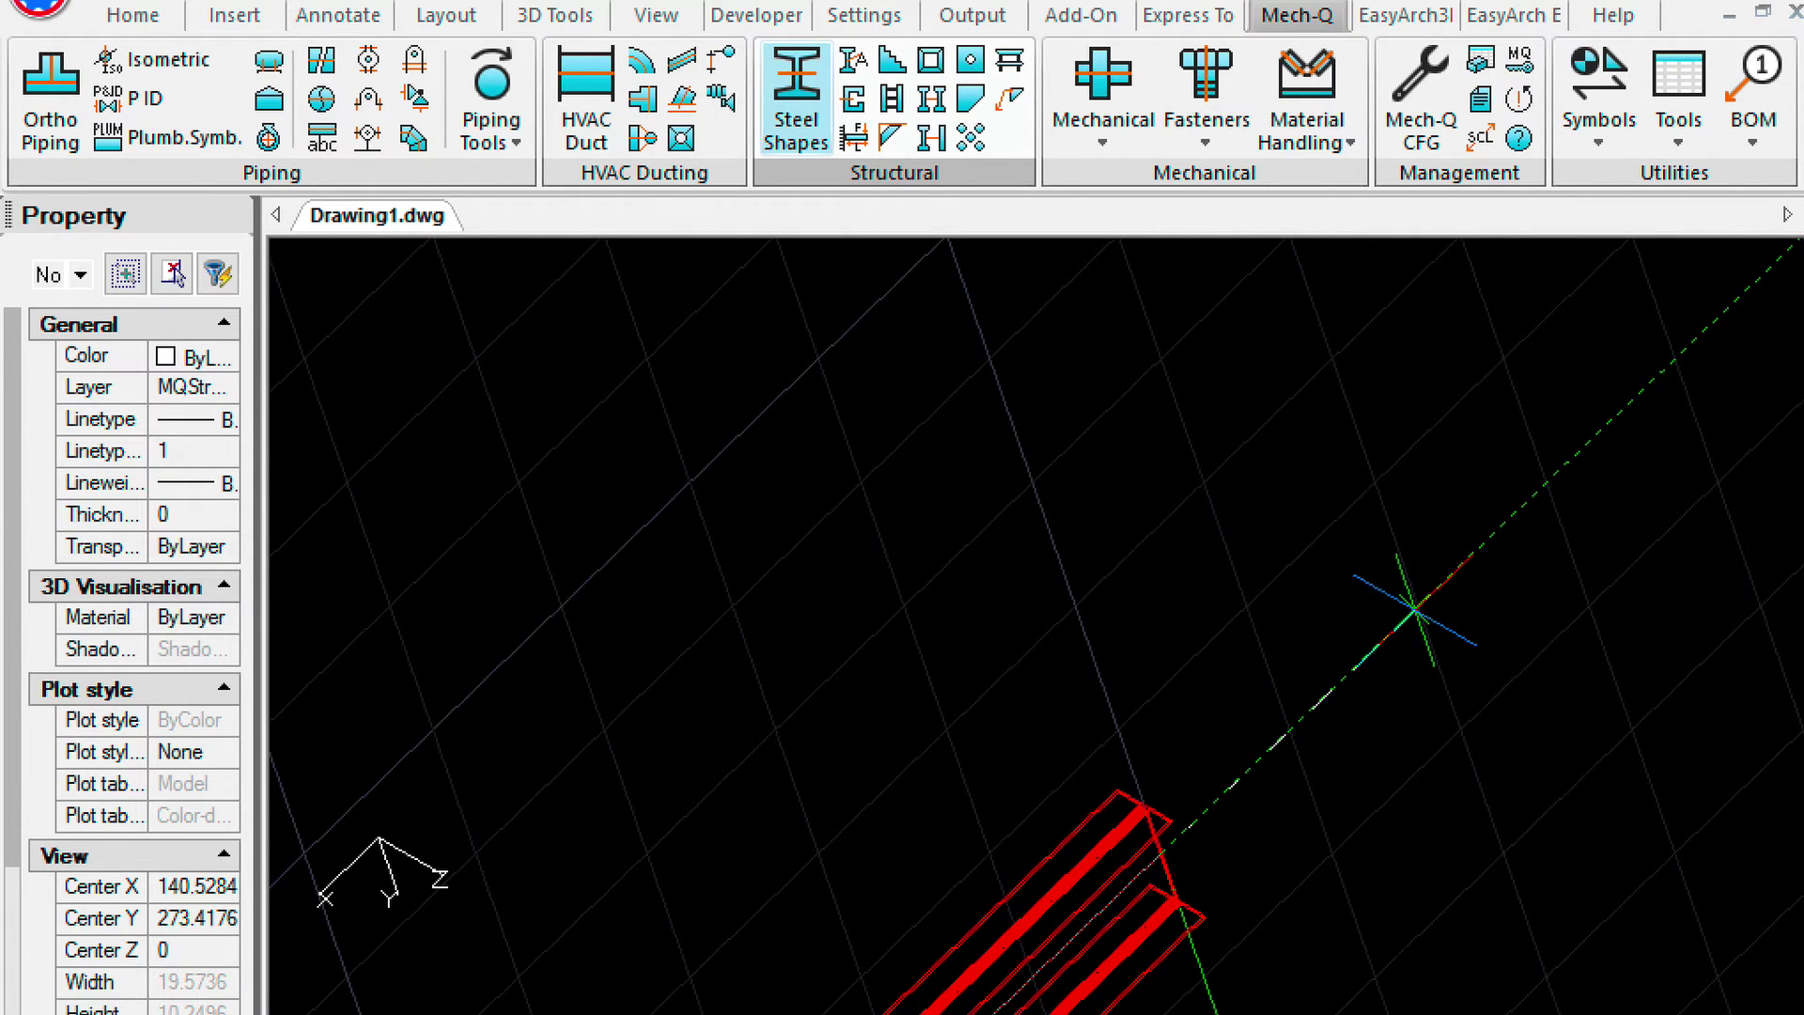
left_click(1419, 615)
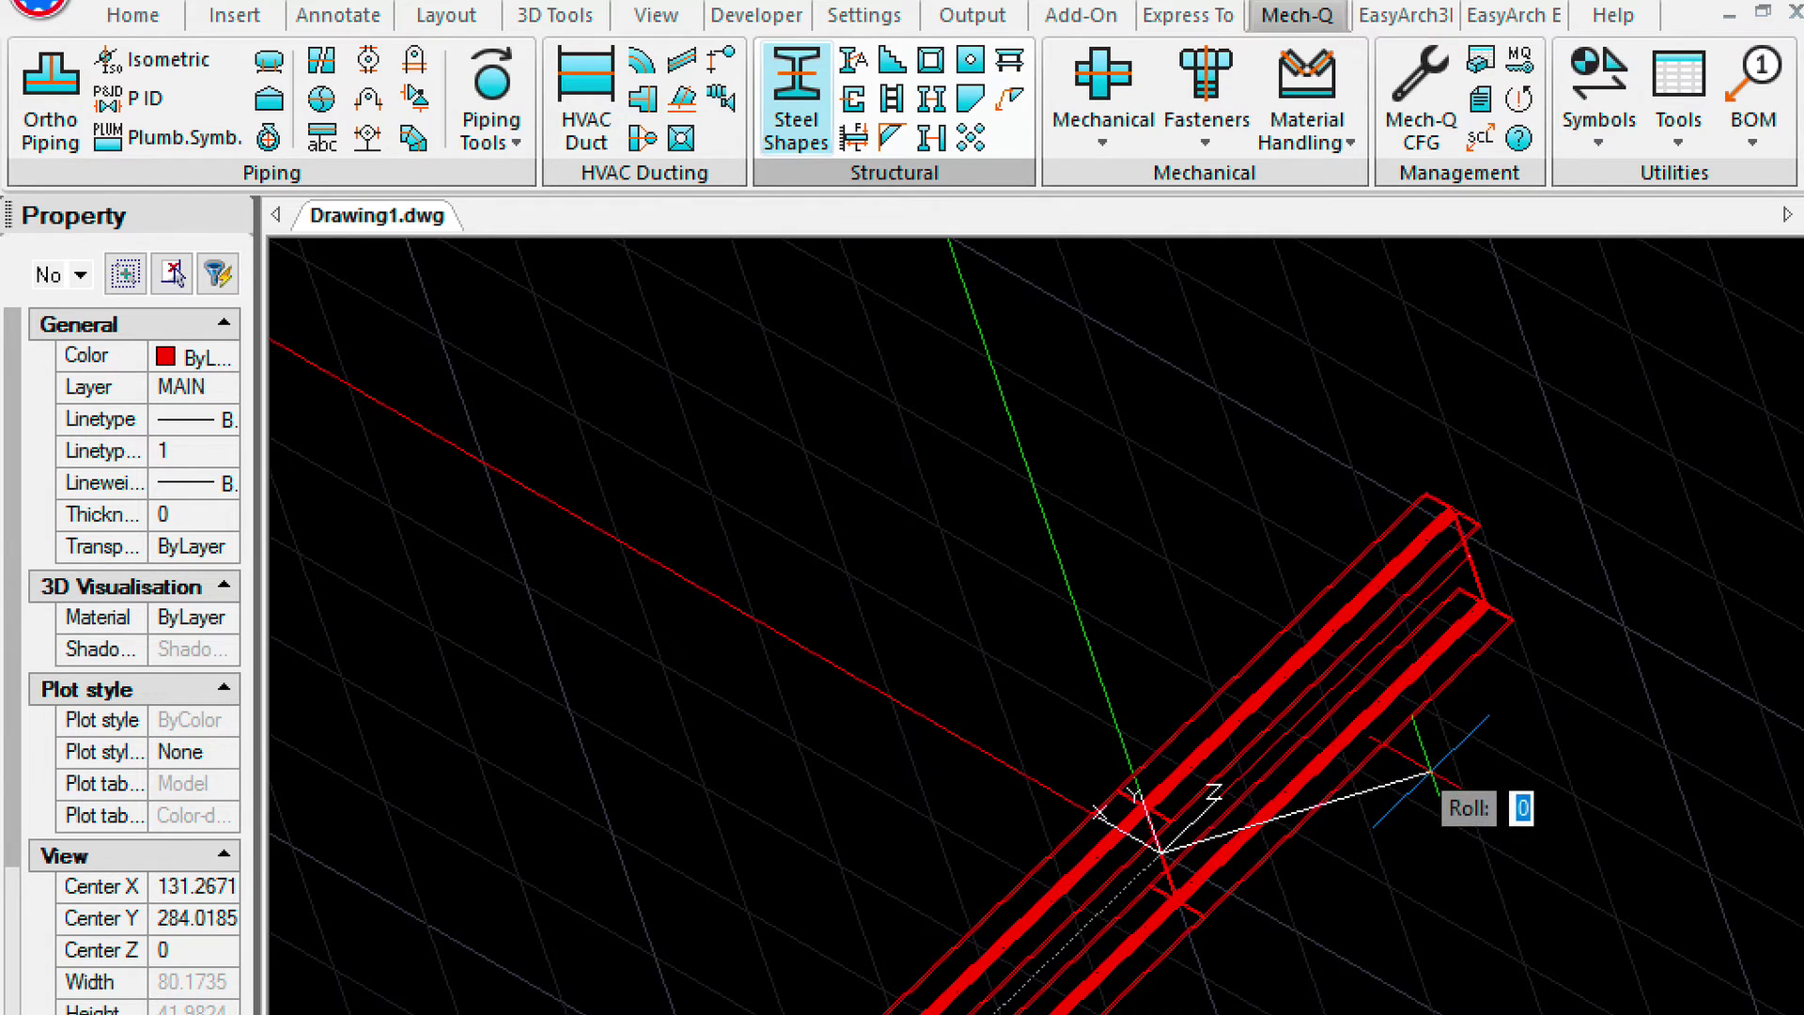
scroll(1272, 822, "down", 2)
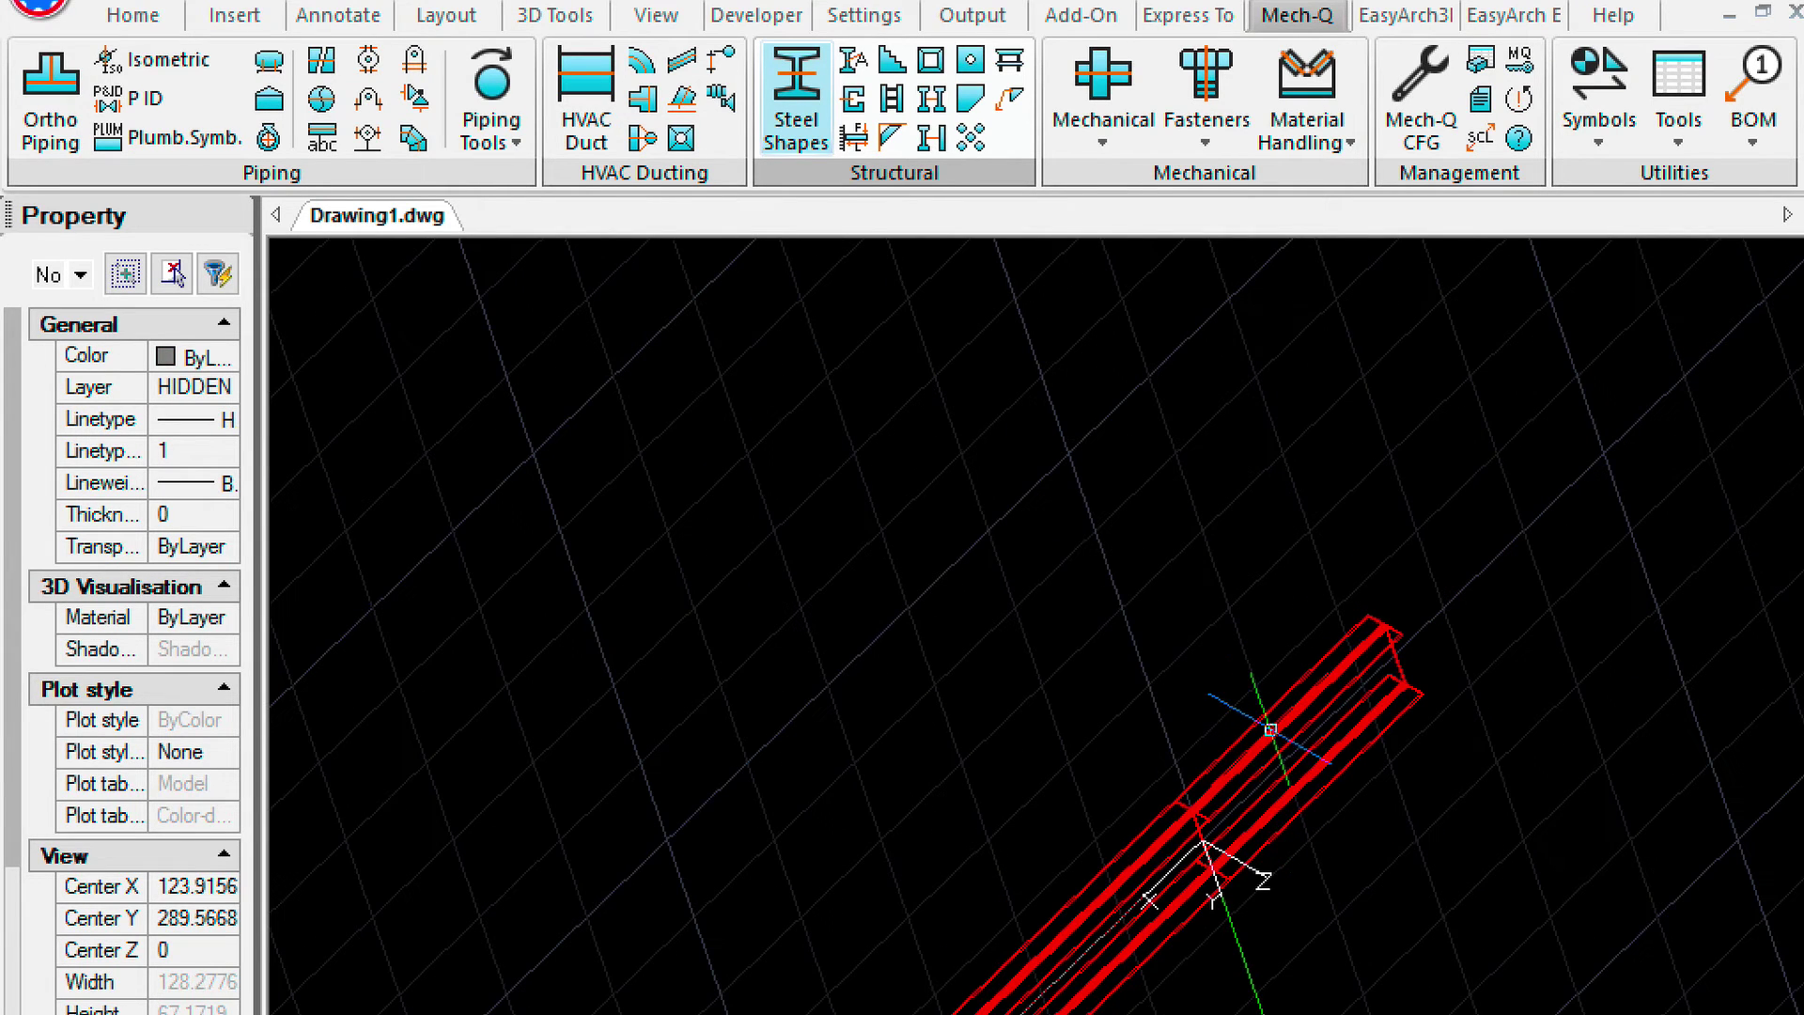
Check the extended rafter in the Front view and delete the short W8x10 extension beyond its upper end.
left_click(648, 16)
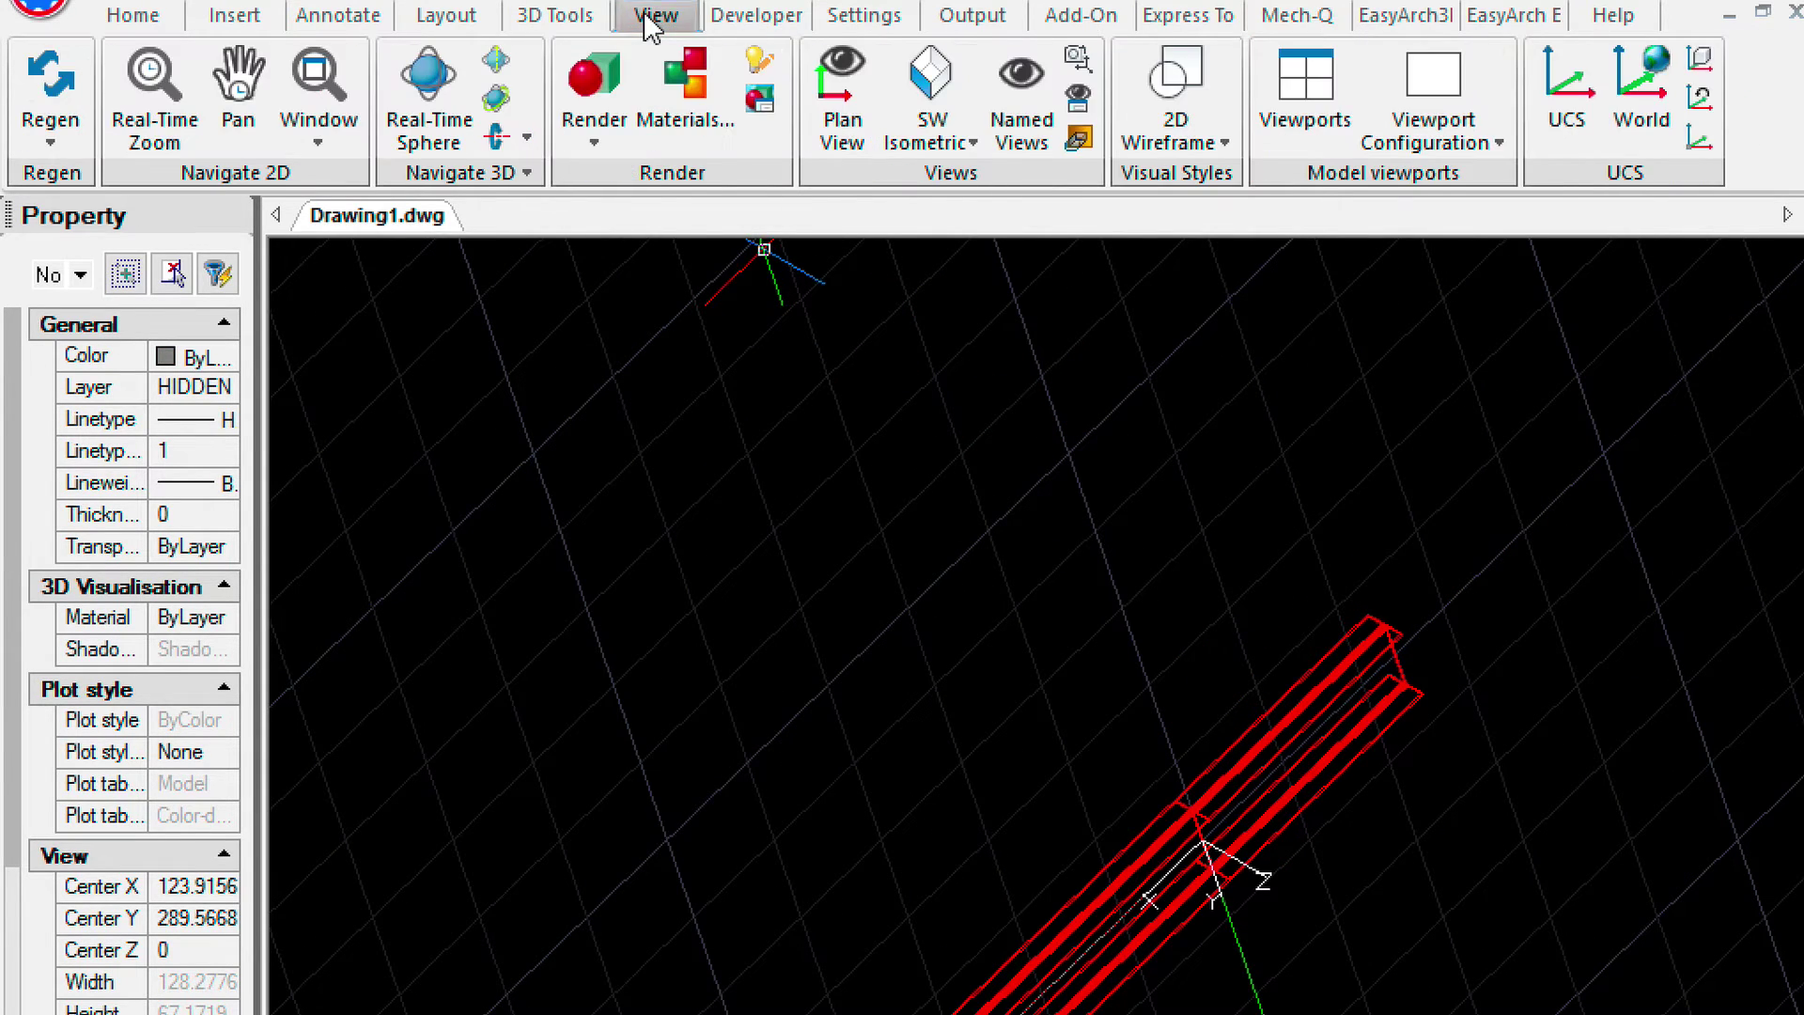
left_click(935, 131)
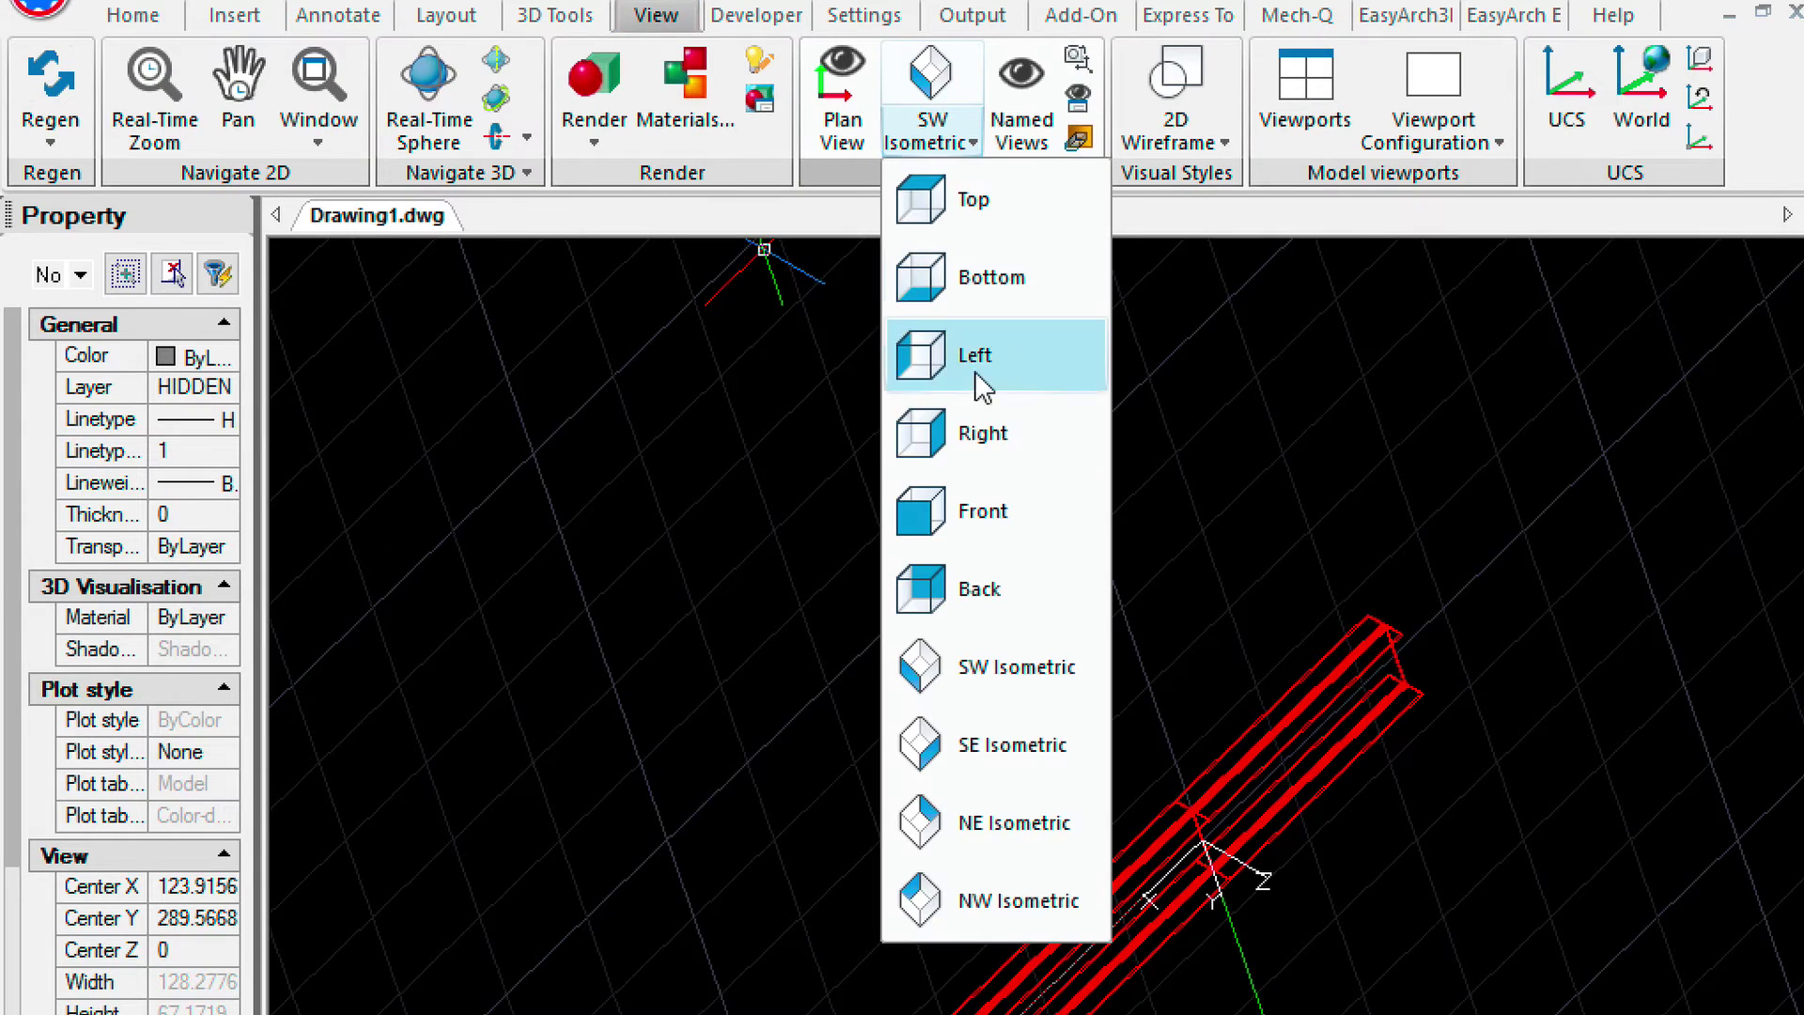
left_click(977, 507)
middle_click_drag(1432, 383, 1213, 510)
scroll(1188, 515, "up", 2)
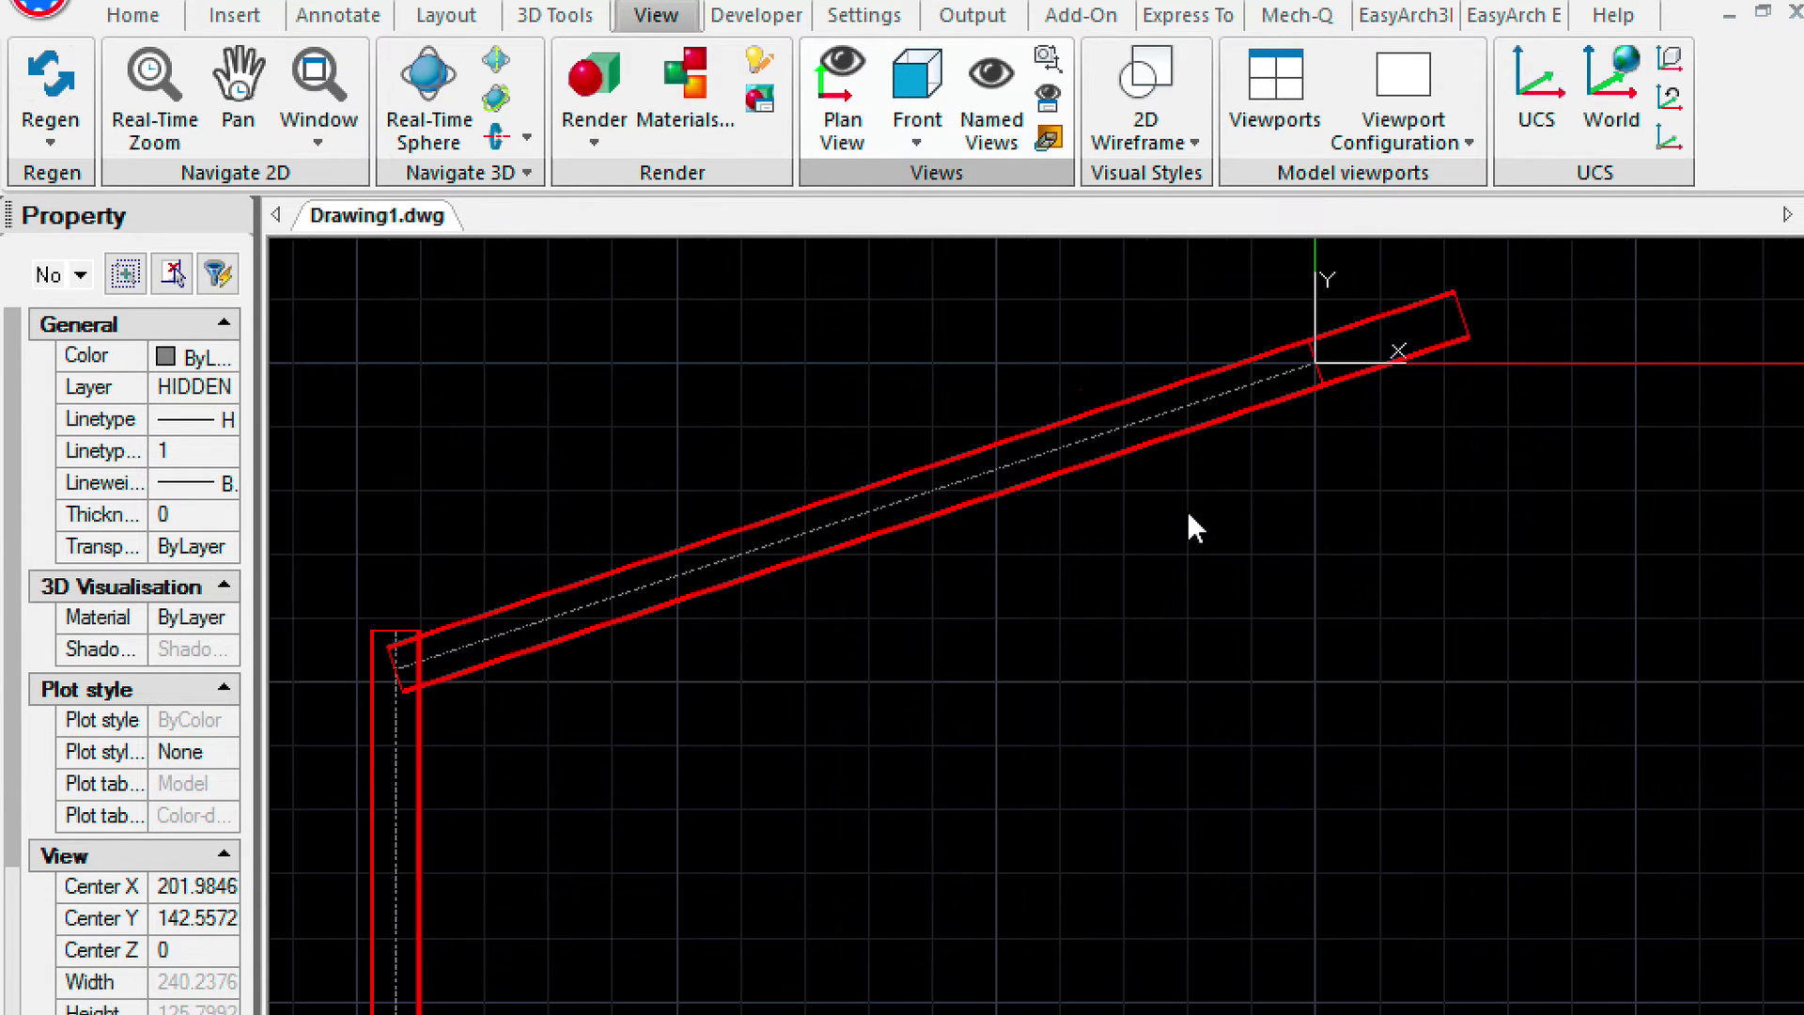
left_click(1403, 309)
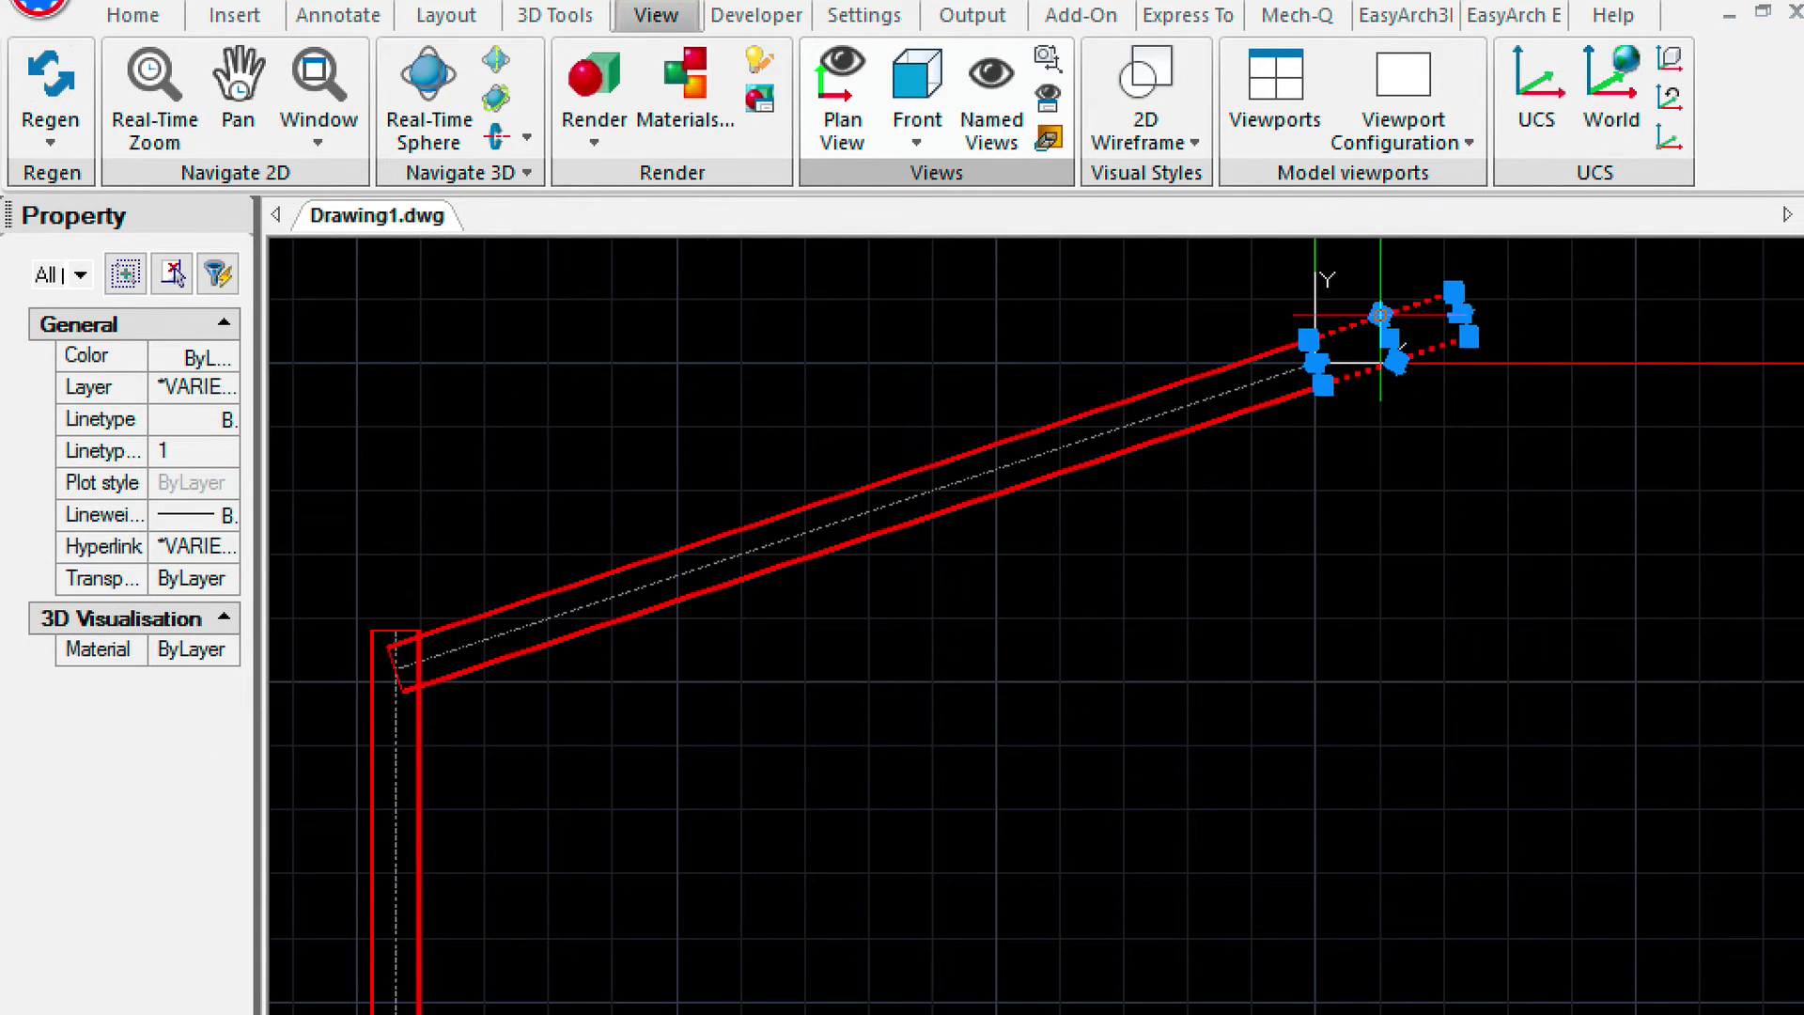
key("Delete")
Examine the column-to-rafter joint up close in the Front view and in the SW Isometric view.
type("z")
key("Return")
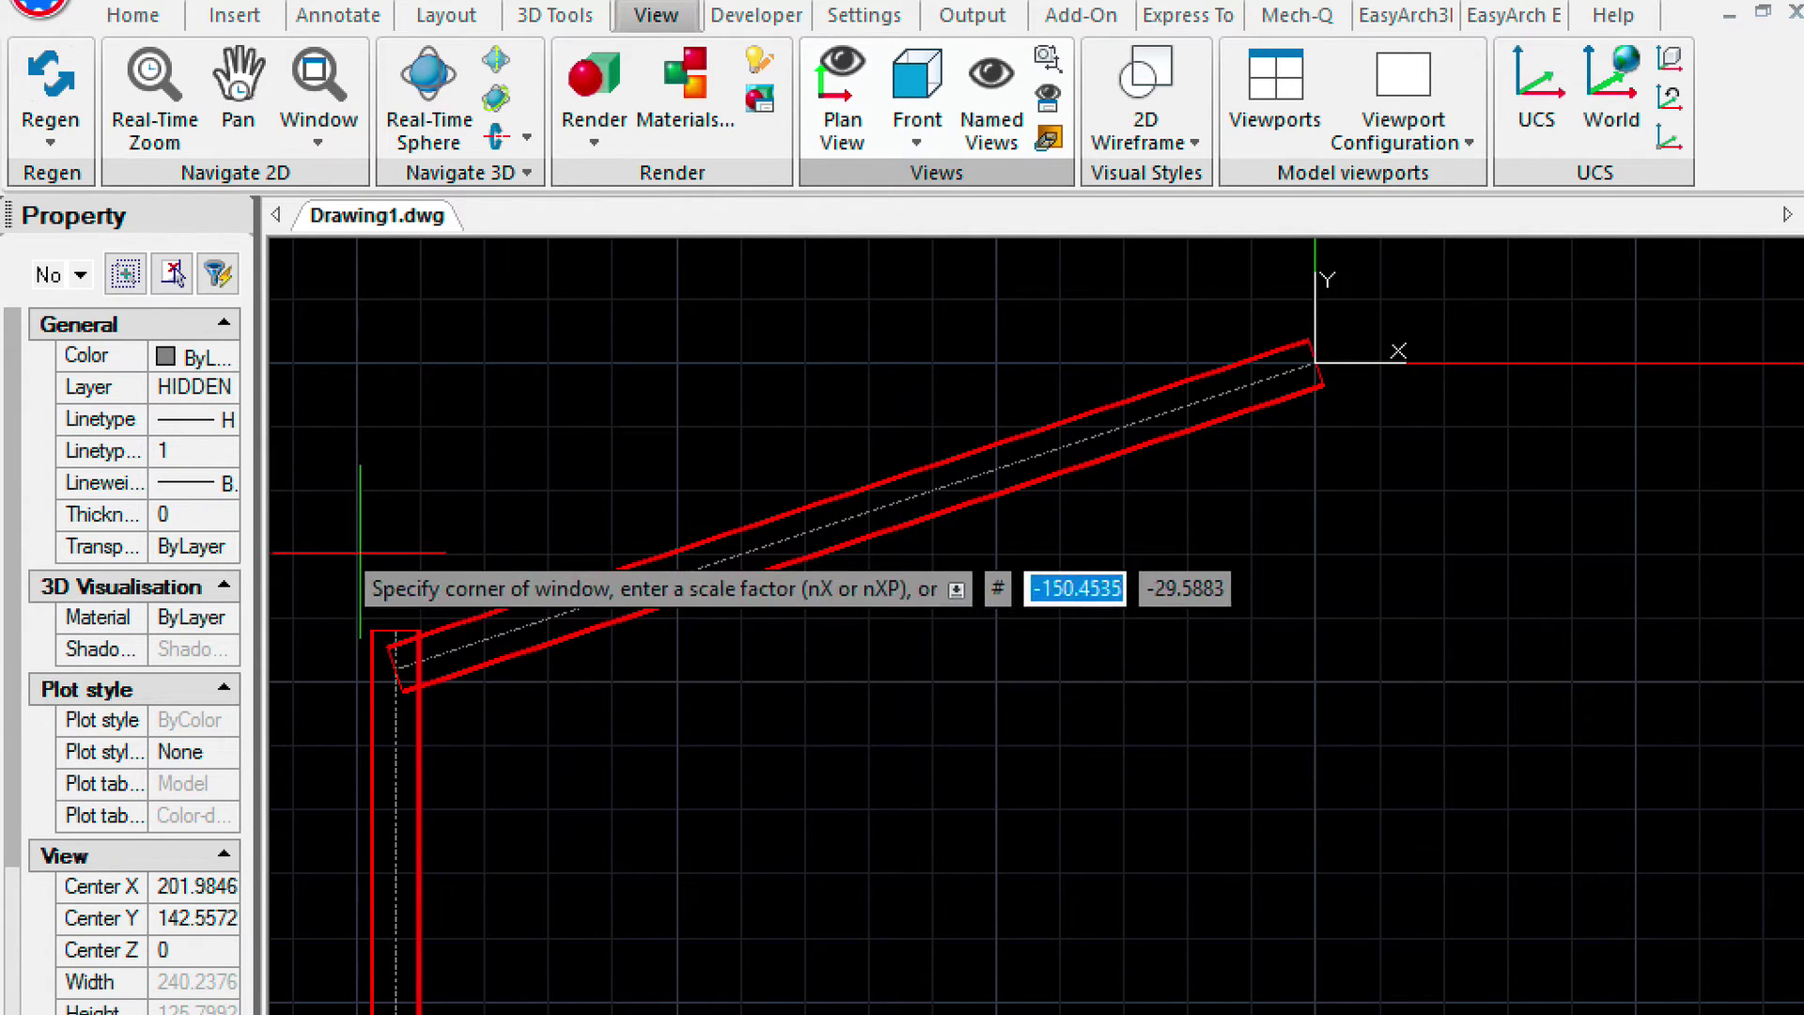
left_click(349, 550)
left_click(610, 743)
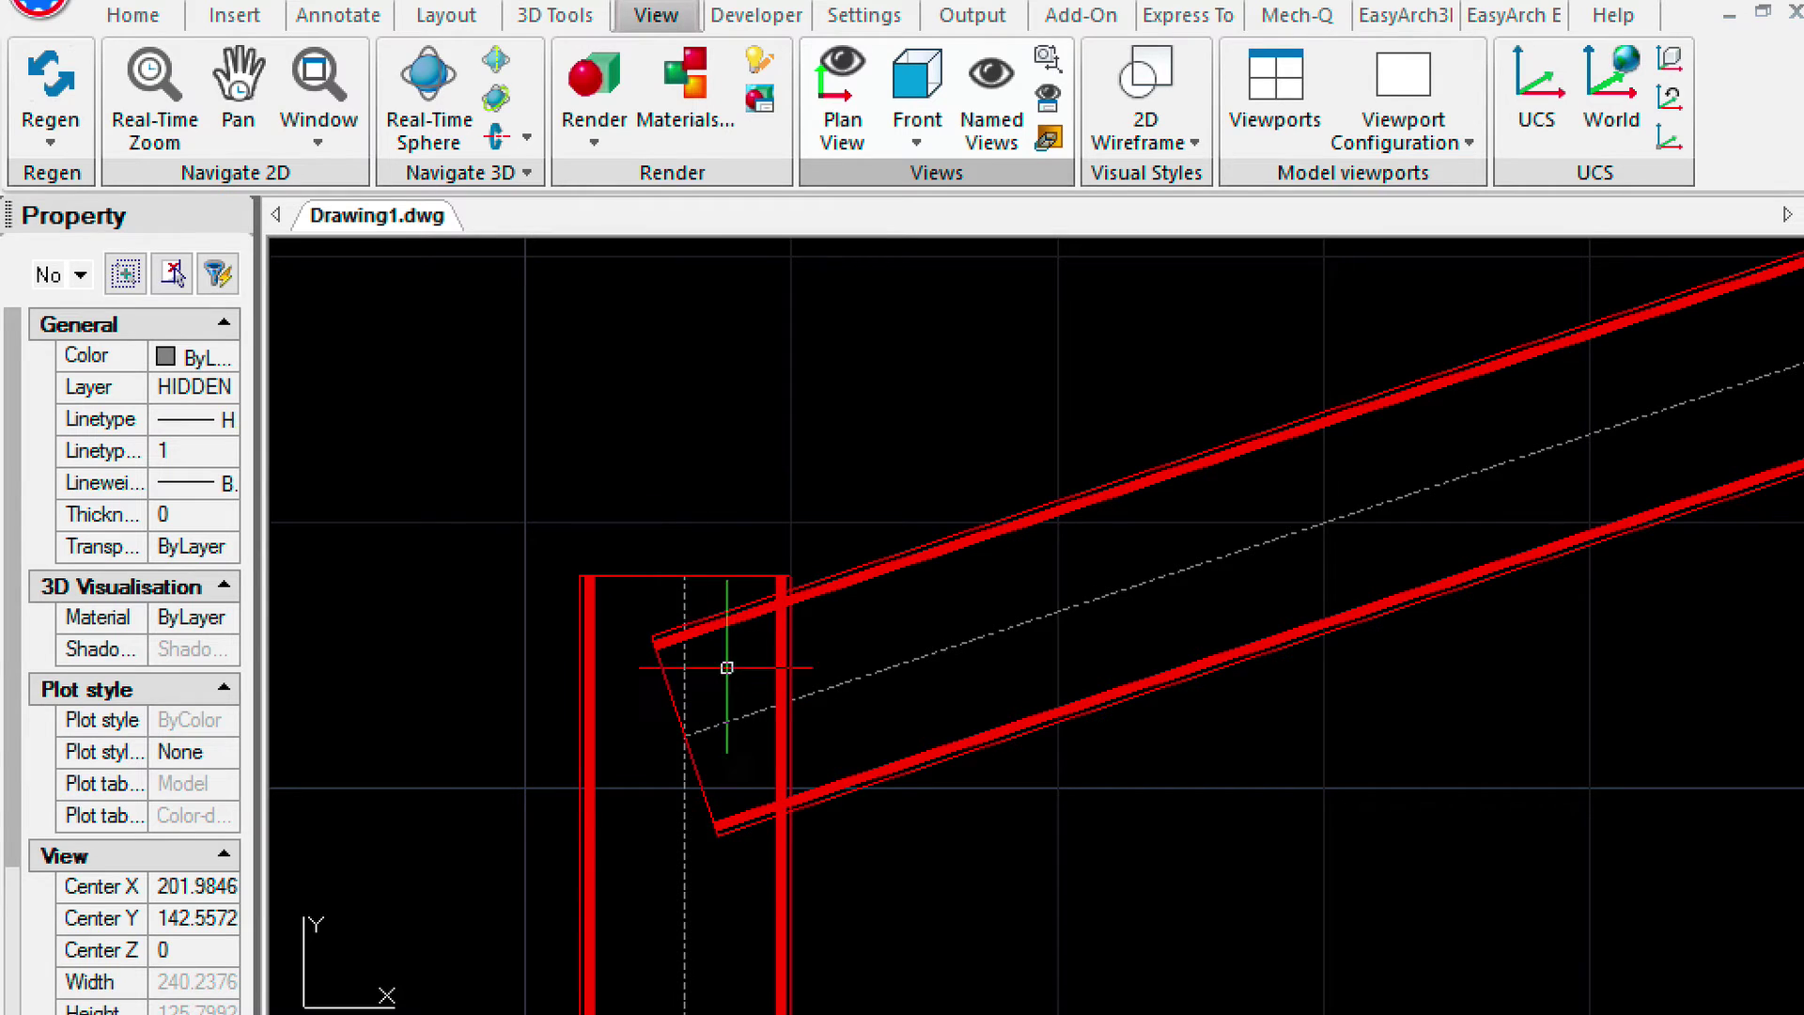
left_click(917, 132)
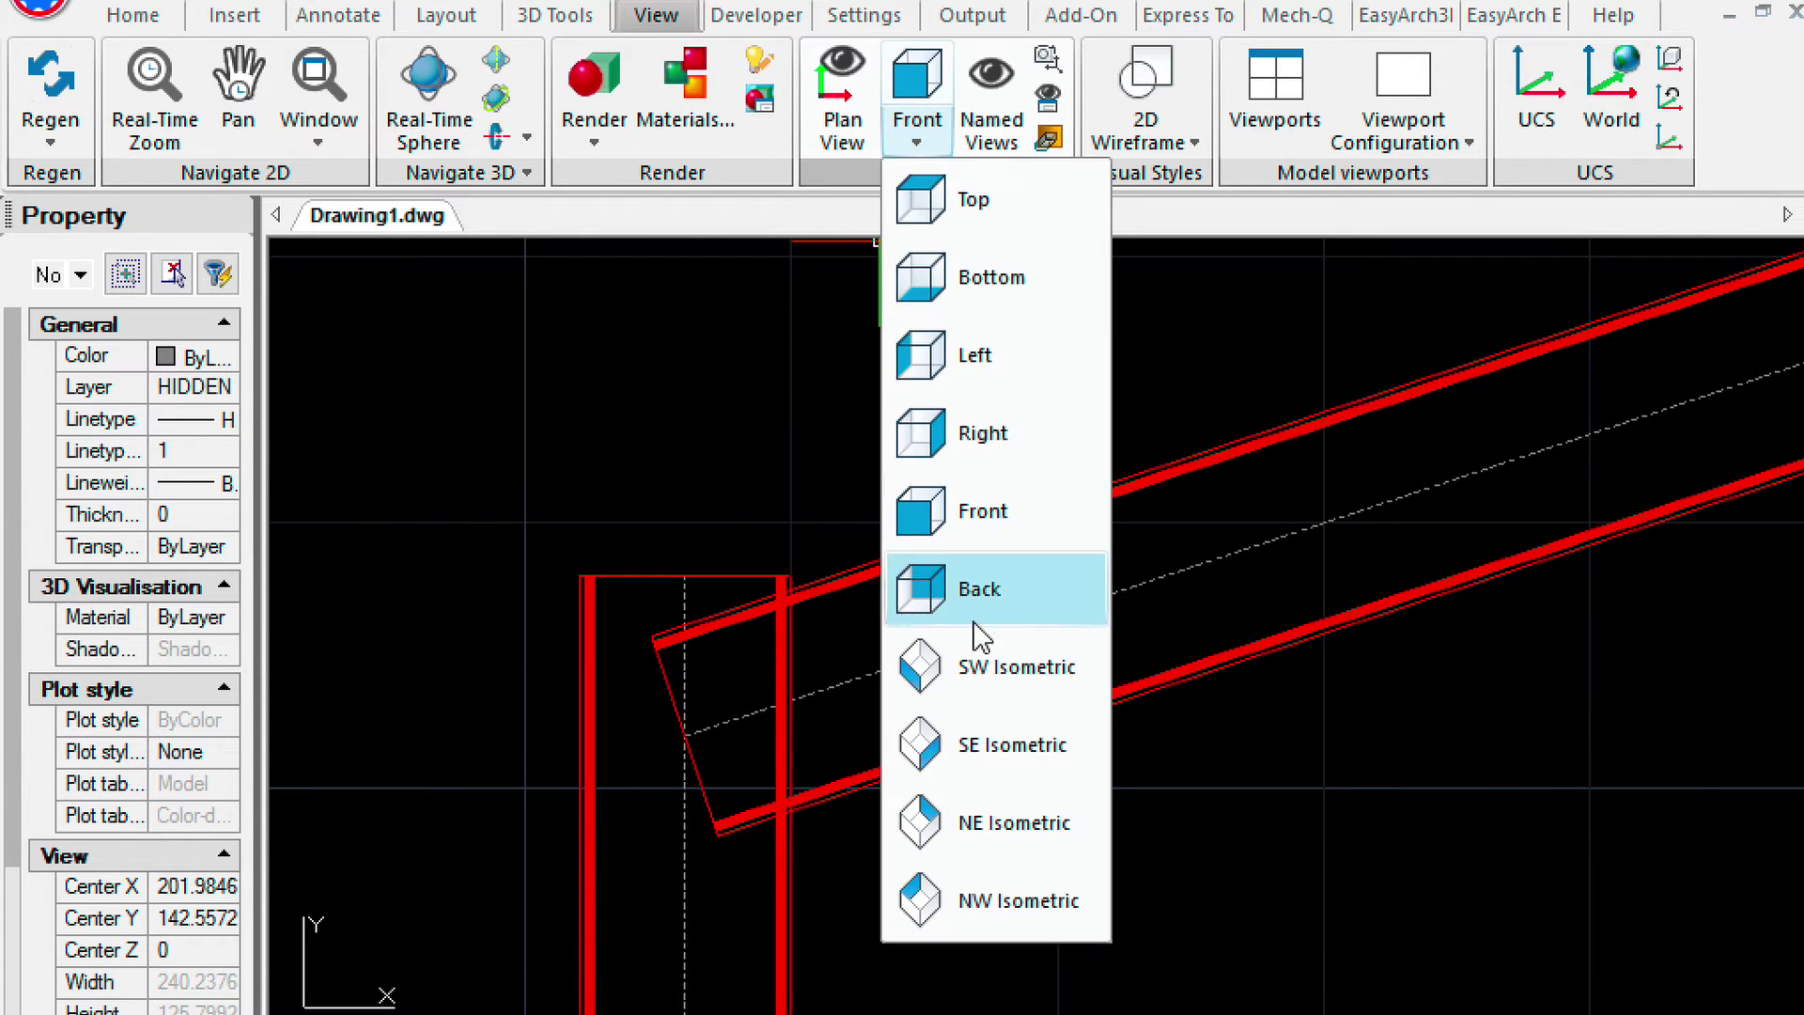
left_click(974, 658)
type("z")
key("Return")
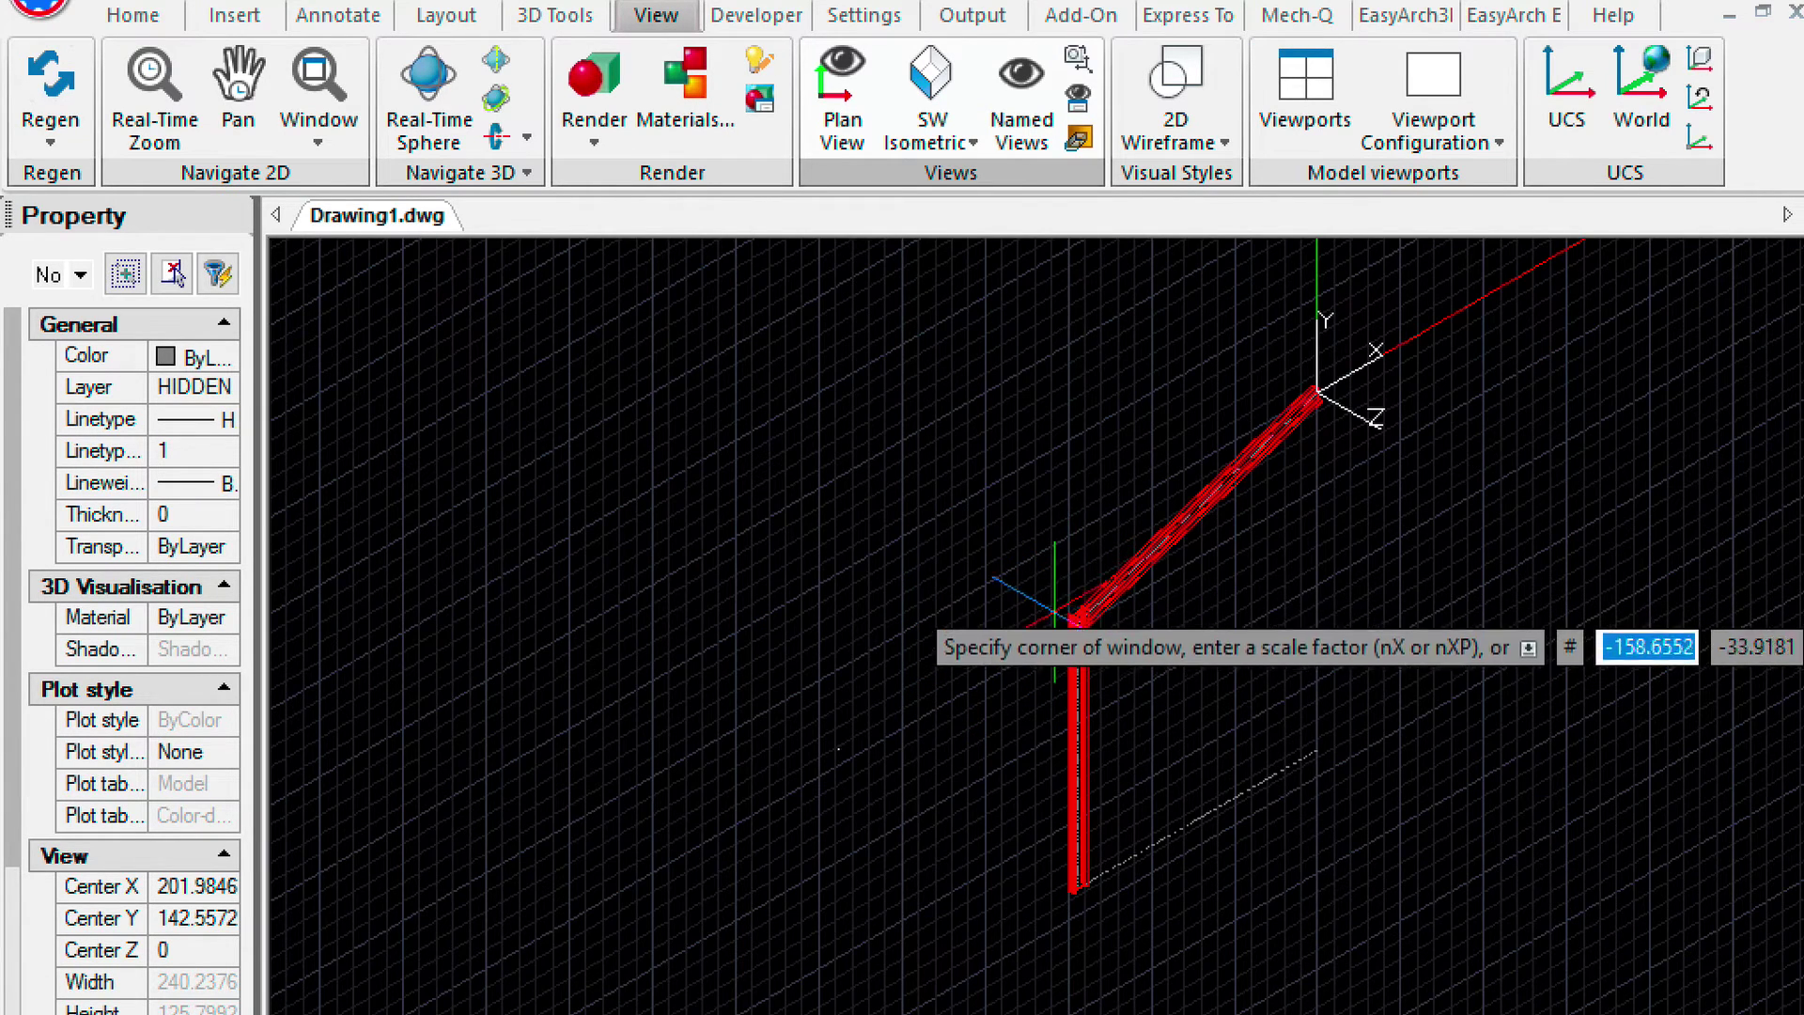
left_click(1054, 610)
left_click(1110, 647)
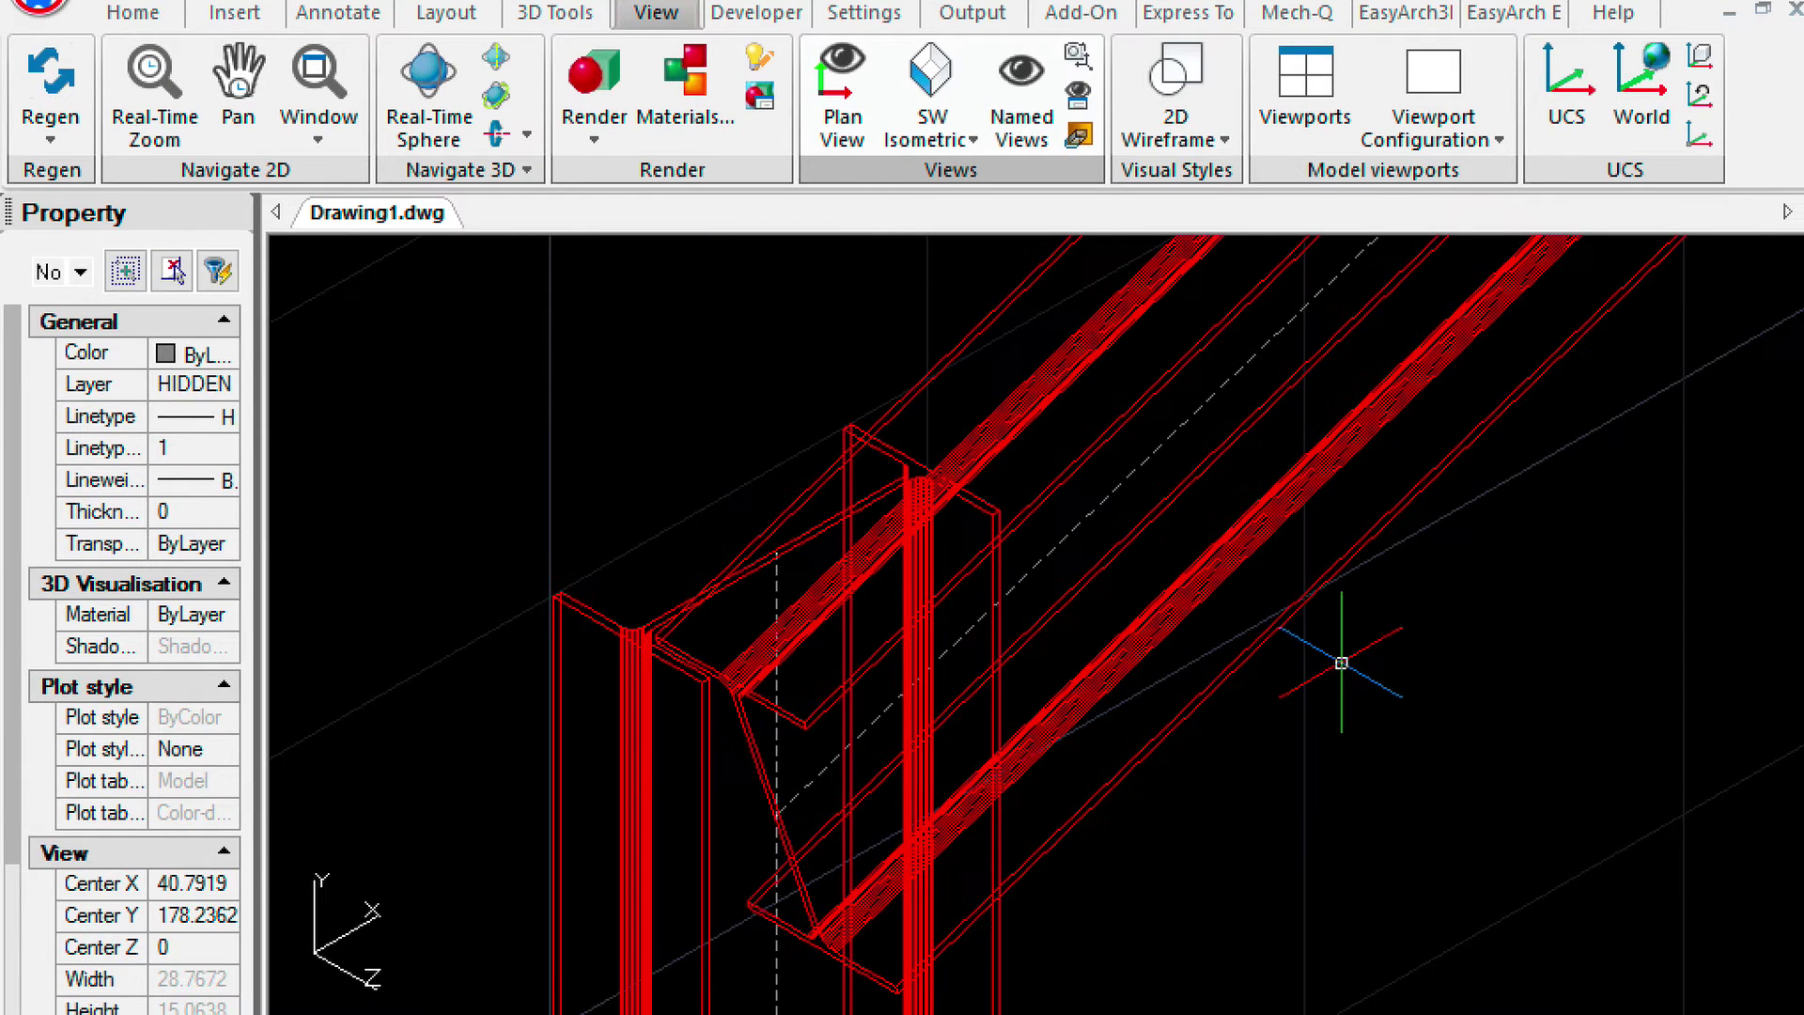
Slice the rafter with the 3-point method, placing the first two plane points on the top corners of the column's rafter-side flange.
type("SLICE")
key("Return")
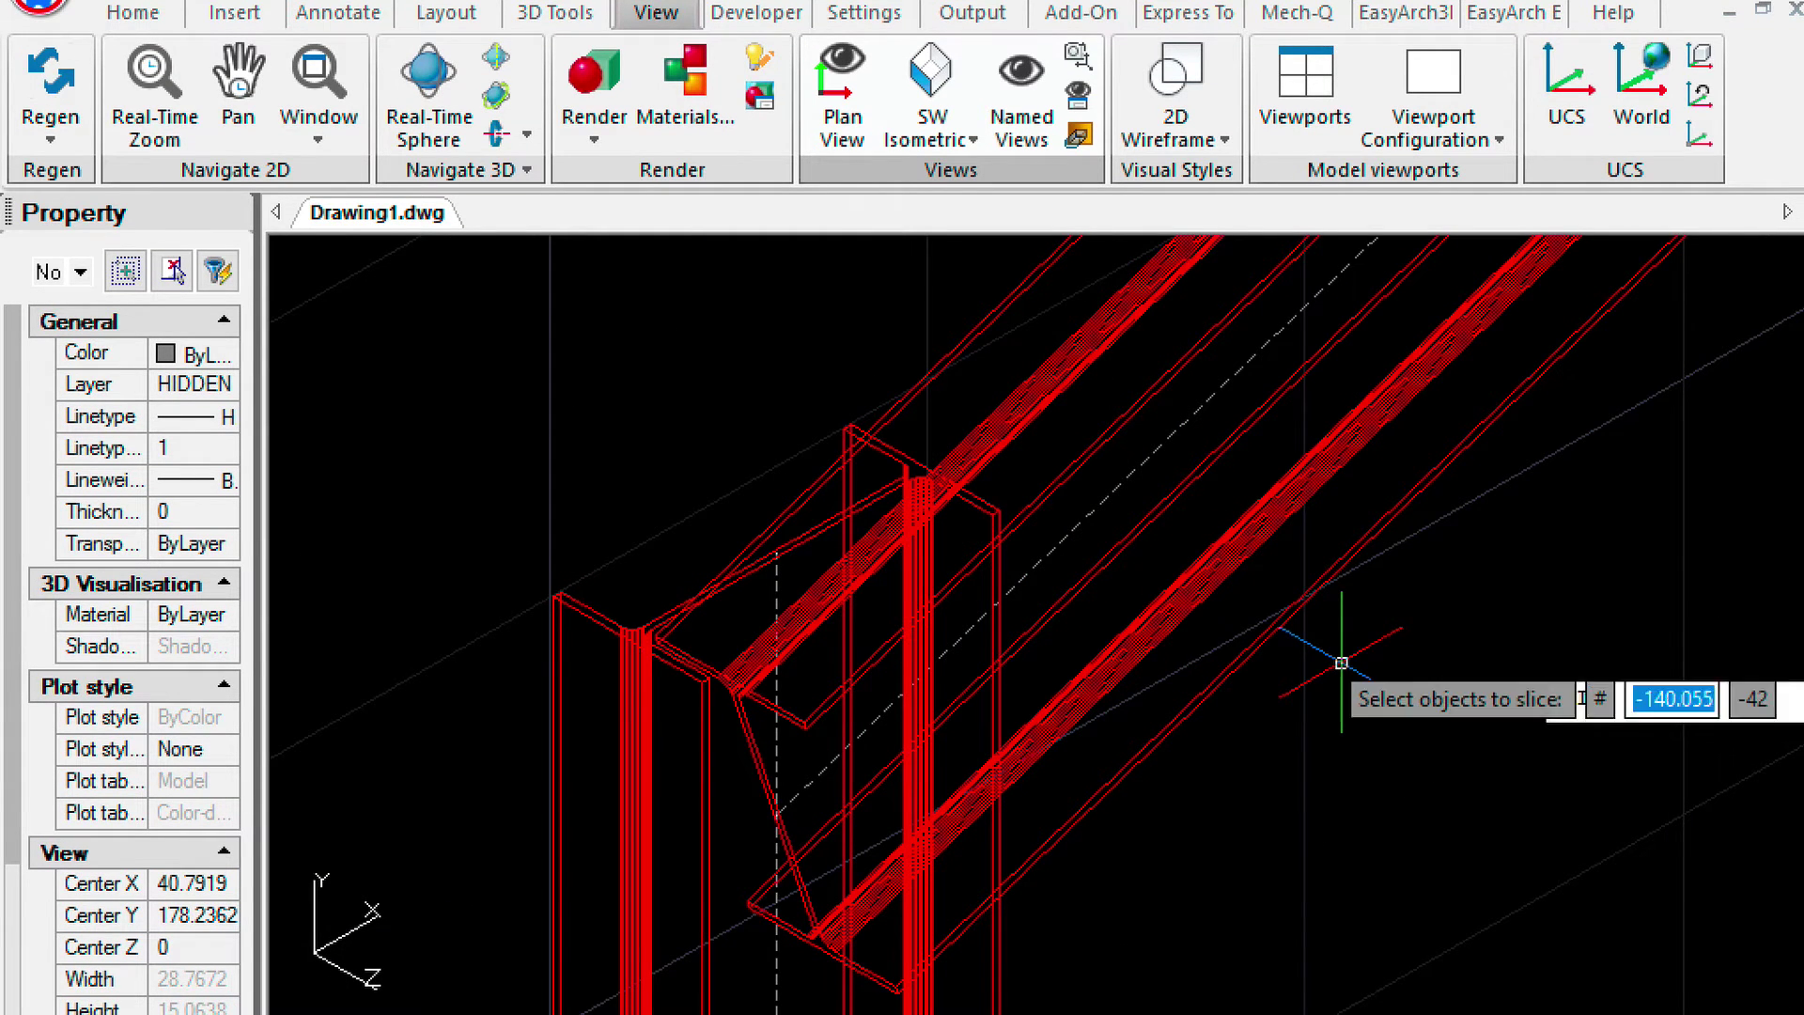
left_click(1200, 694)
key("Return")
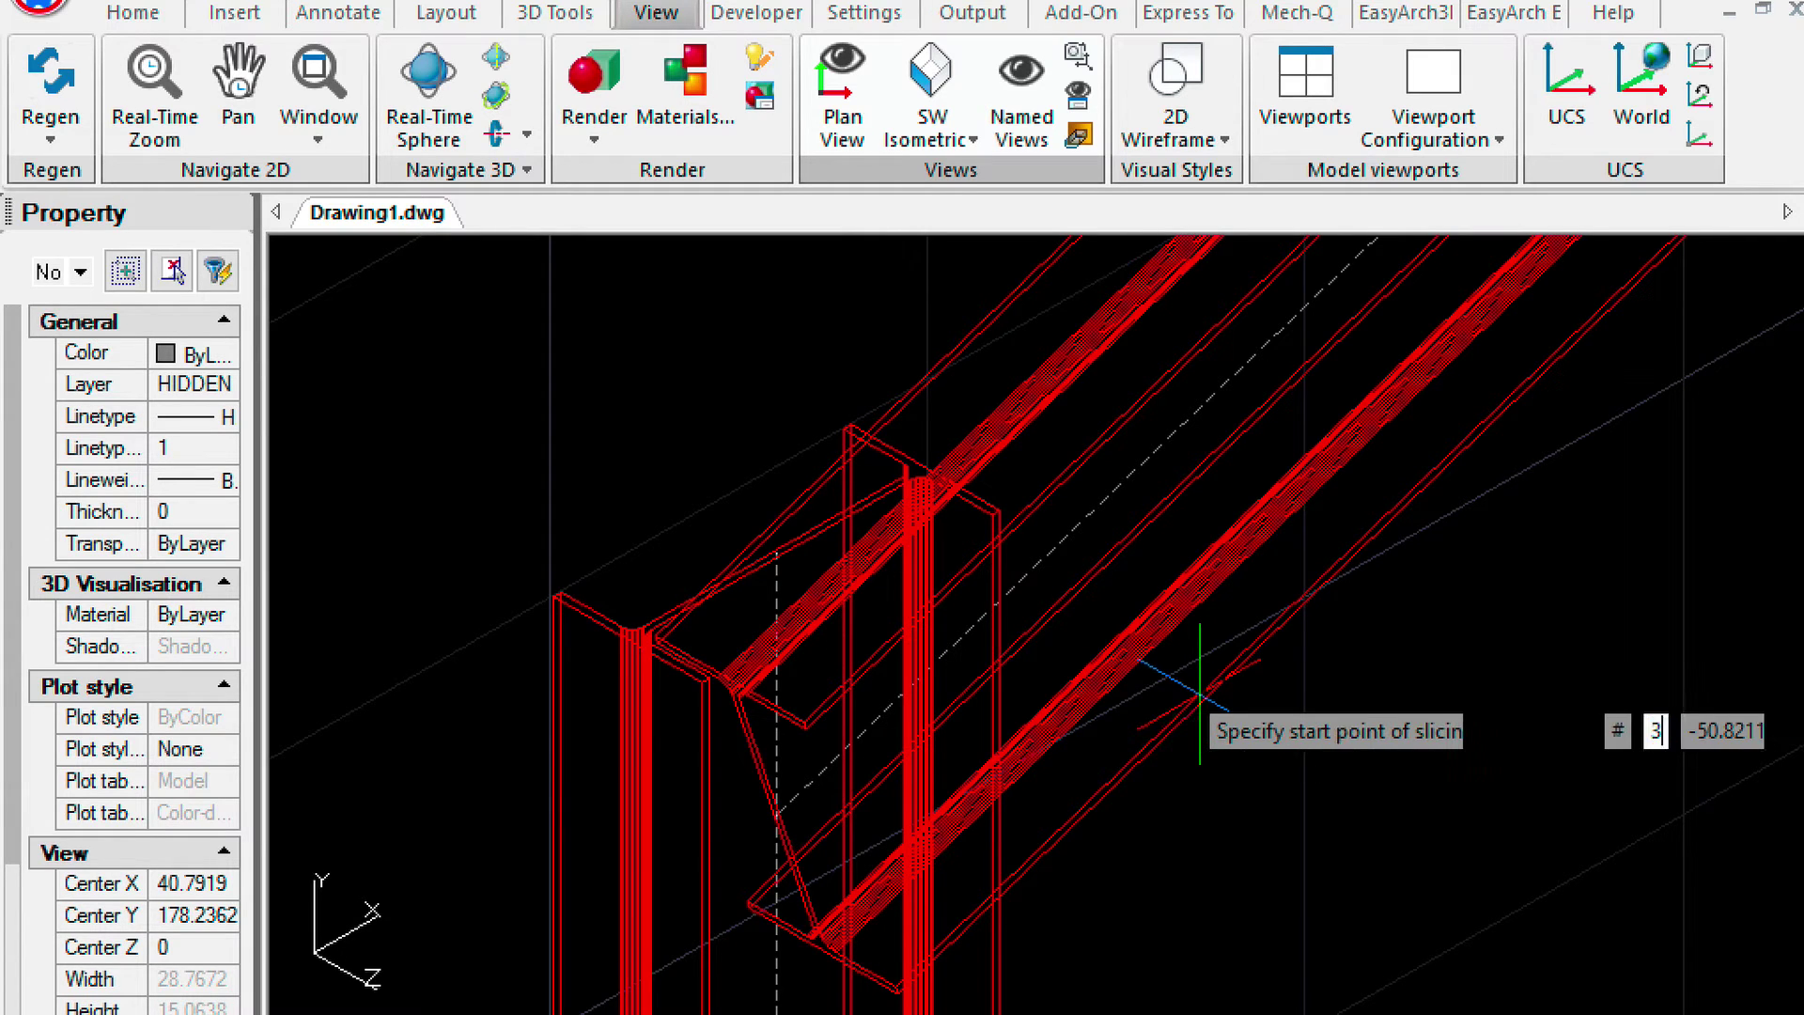
key("Return")
type("'z")
key("Return")
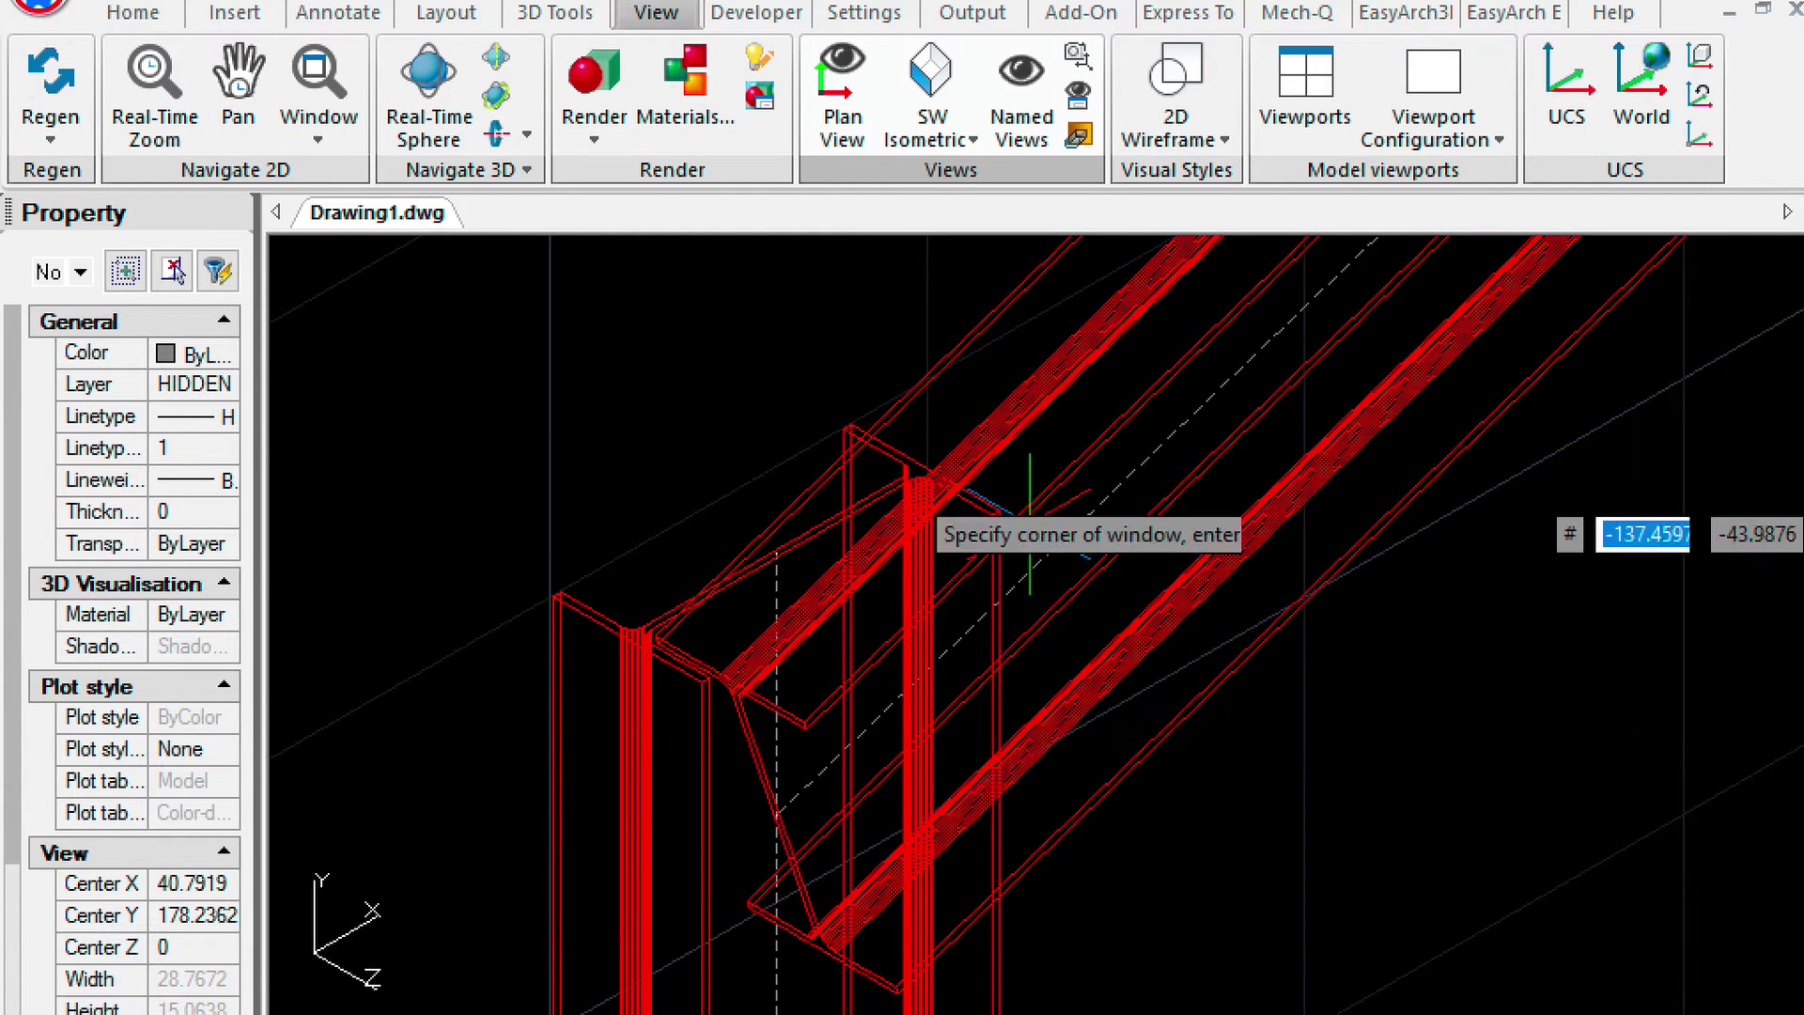
left_click(812, 382)
left_click(1035, 556)
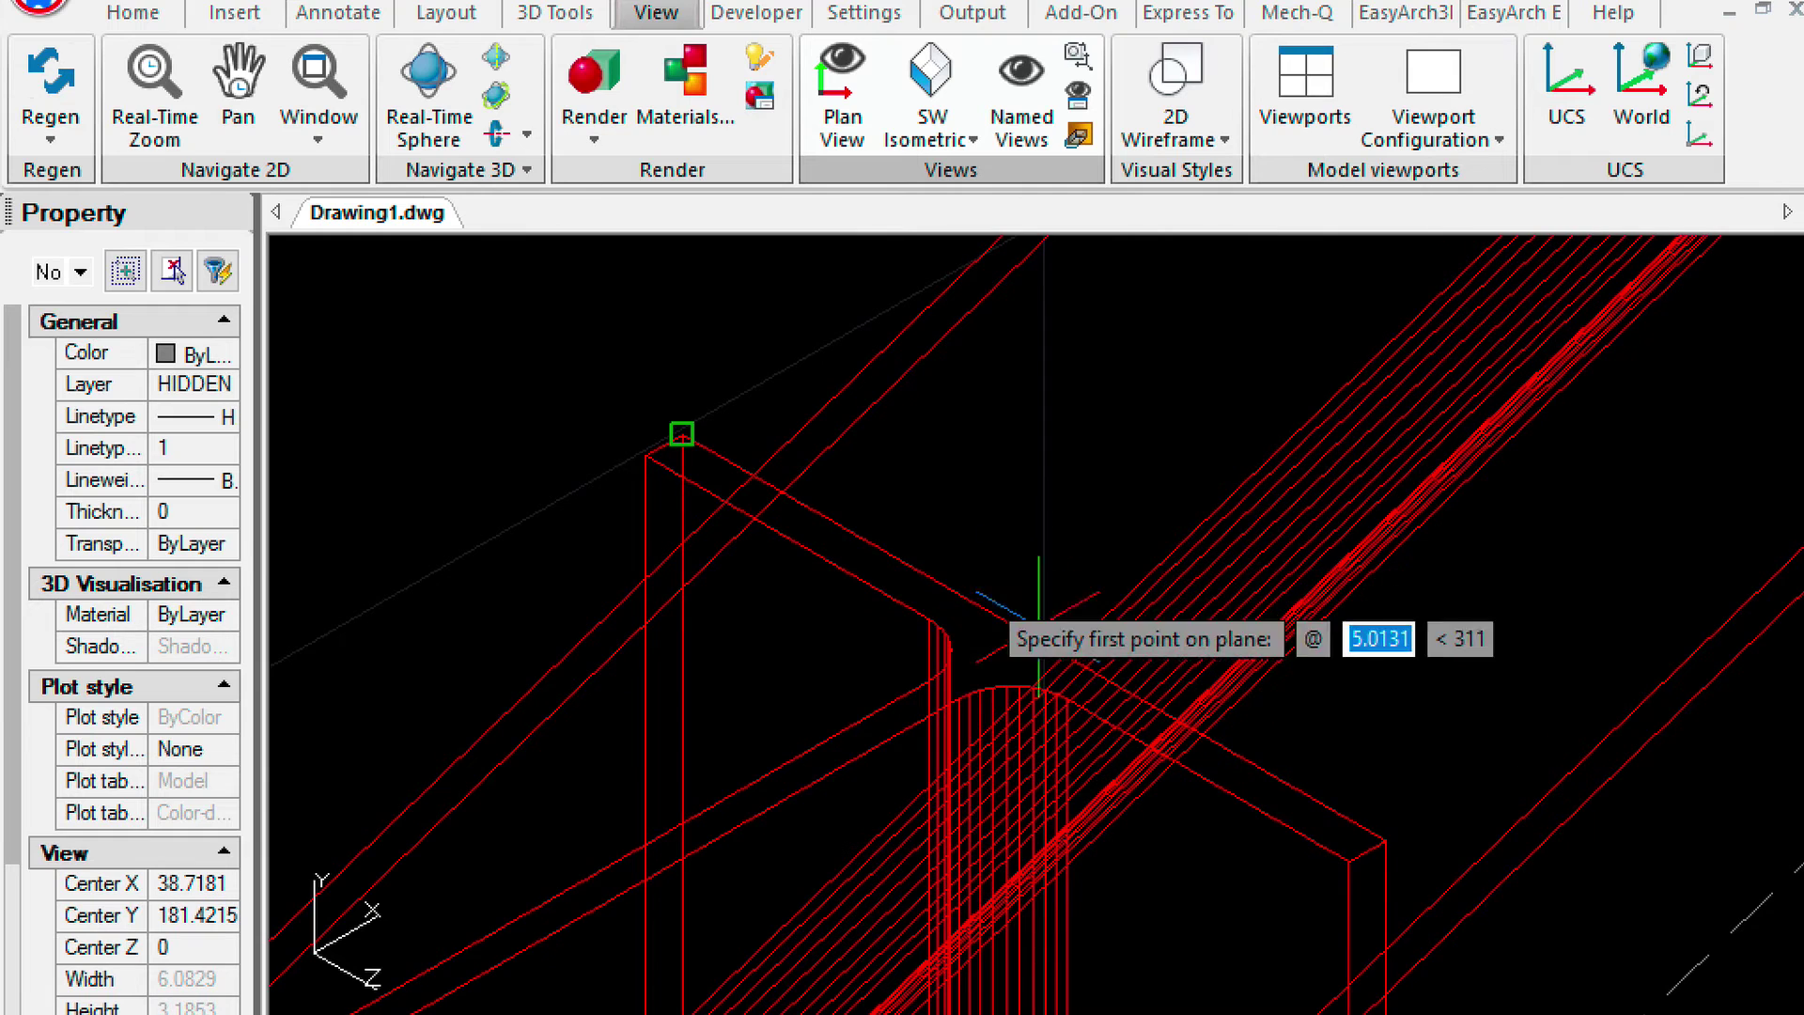
left_click(683, 435)
left_click(1385, 835)
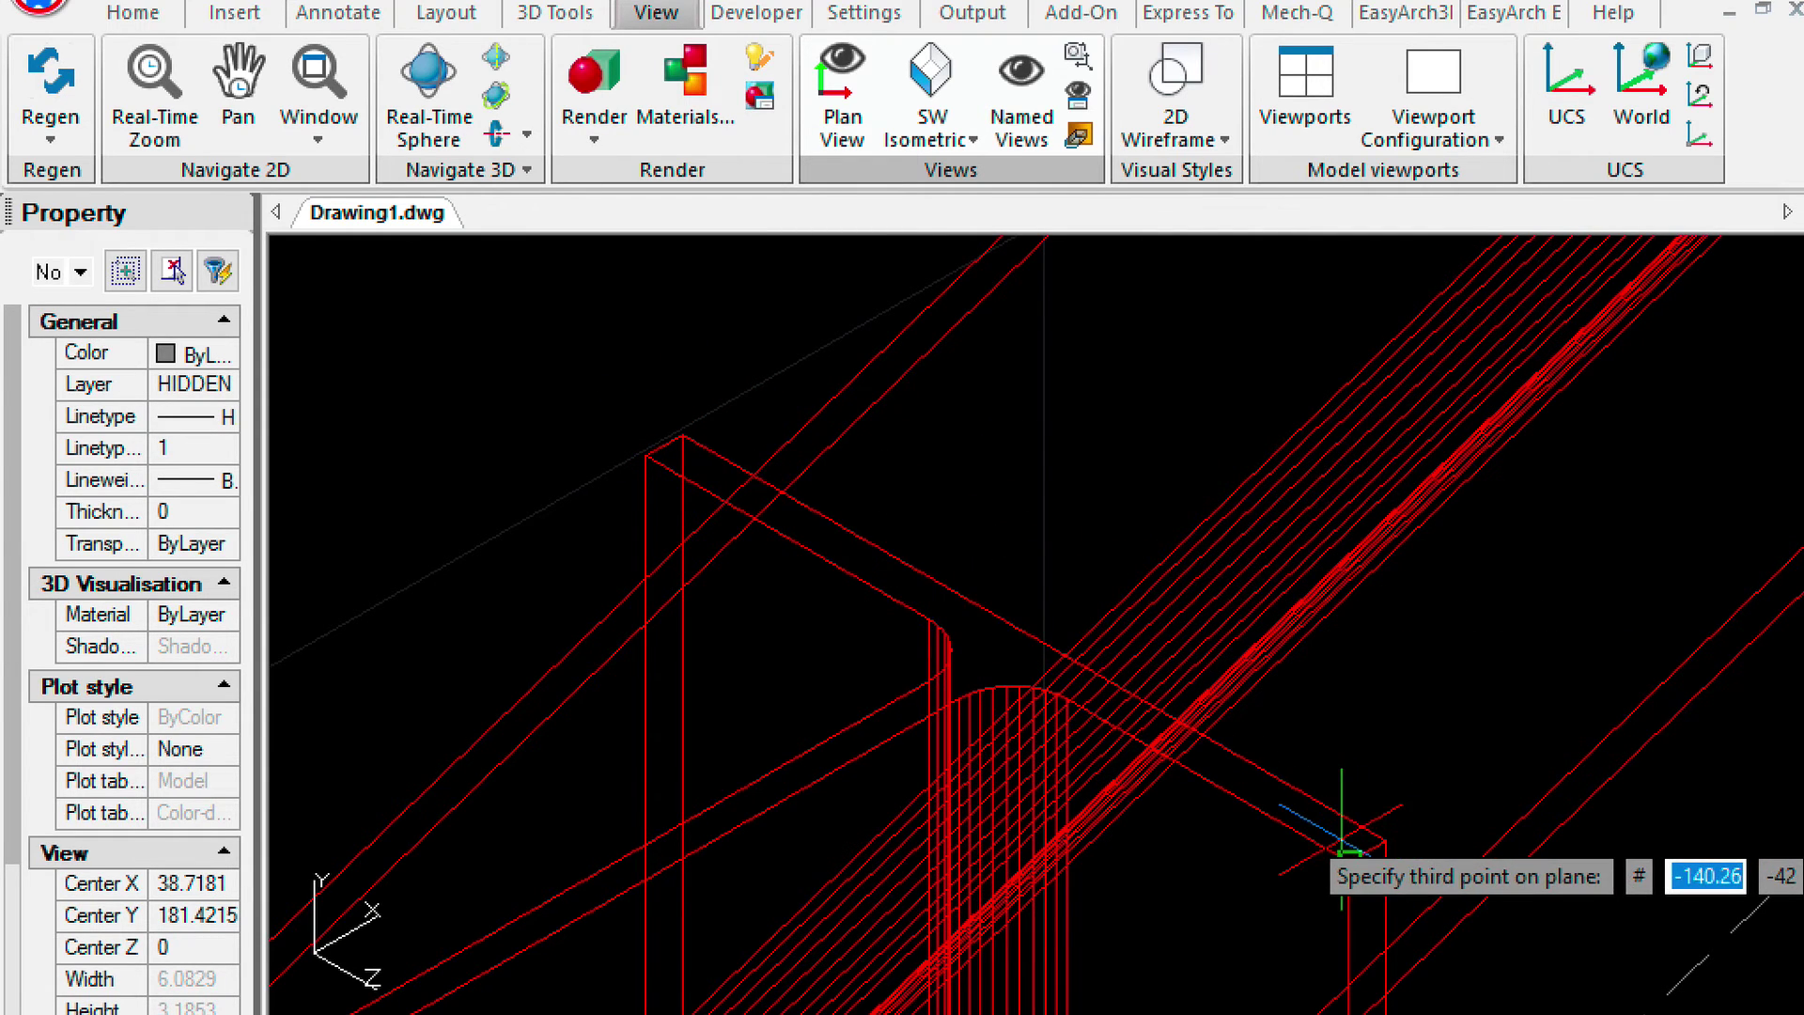
Set the slicing plane's third point at the bottom corner of the same column flange and keep both halves of the rafter.
scroll(1340, 841, "down", 4)
scroll(1341, 838, "down", 4)
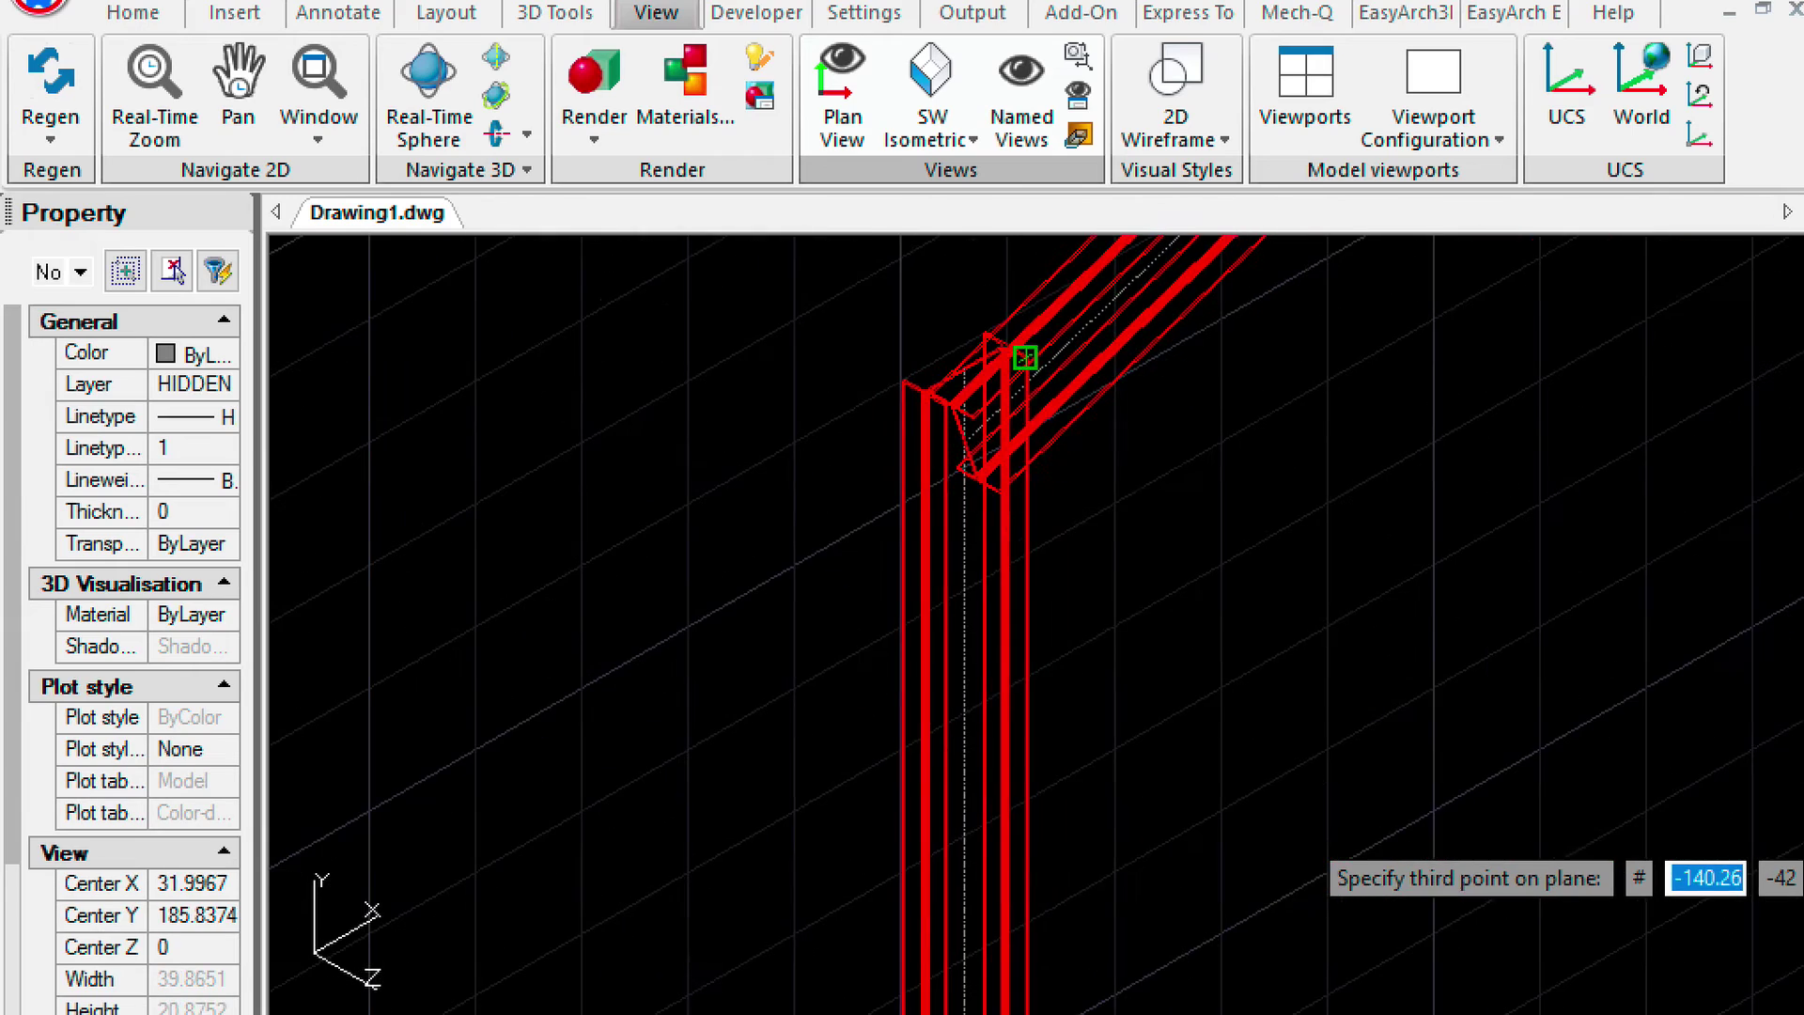
scroll(1131, 652, "down", 8)
type("'z")
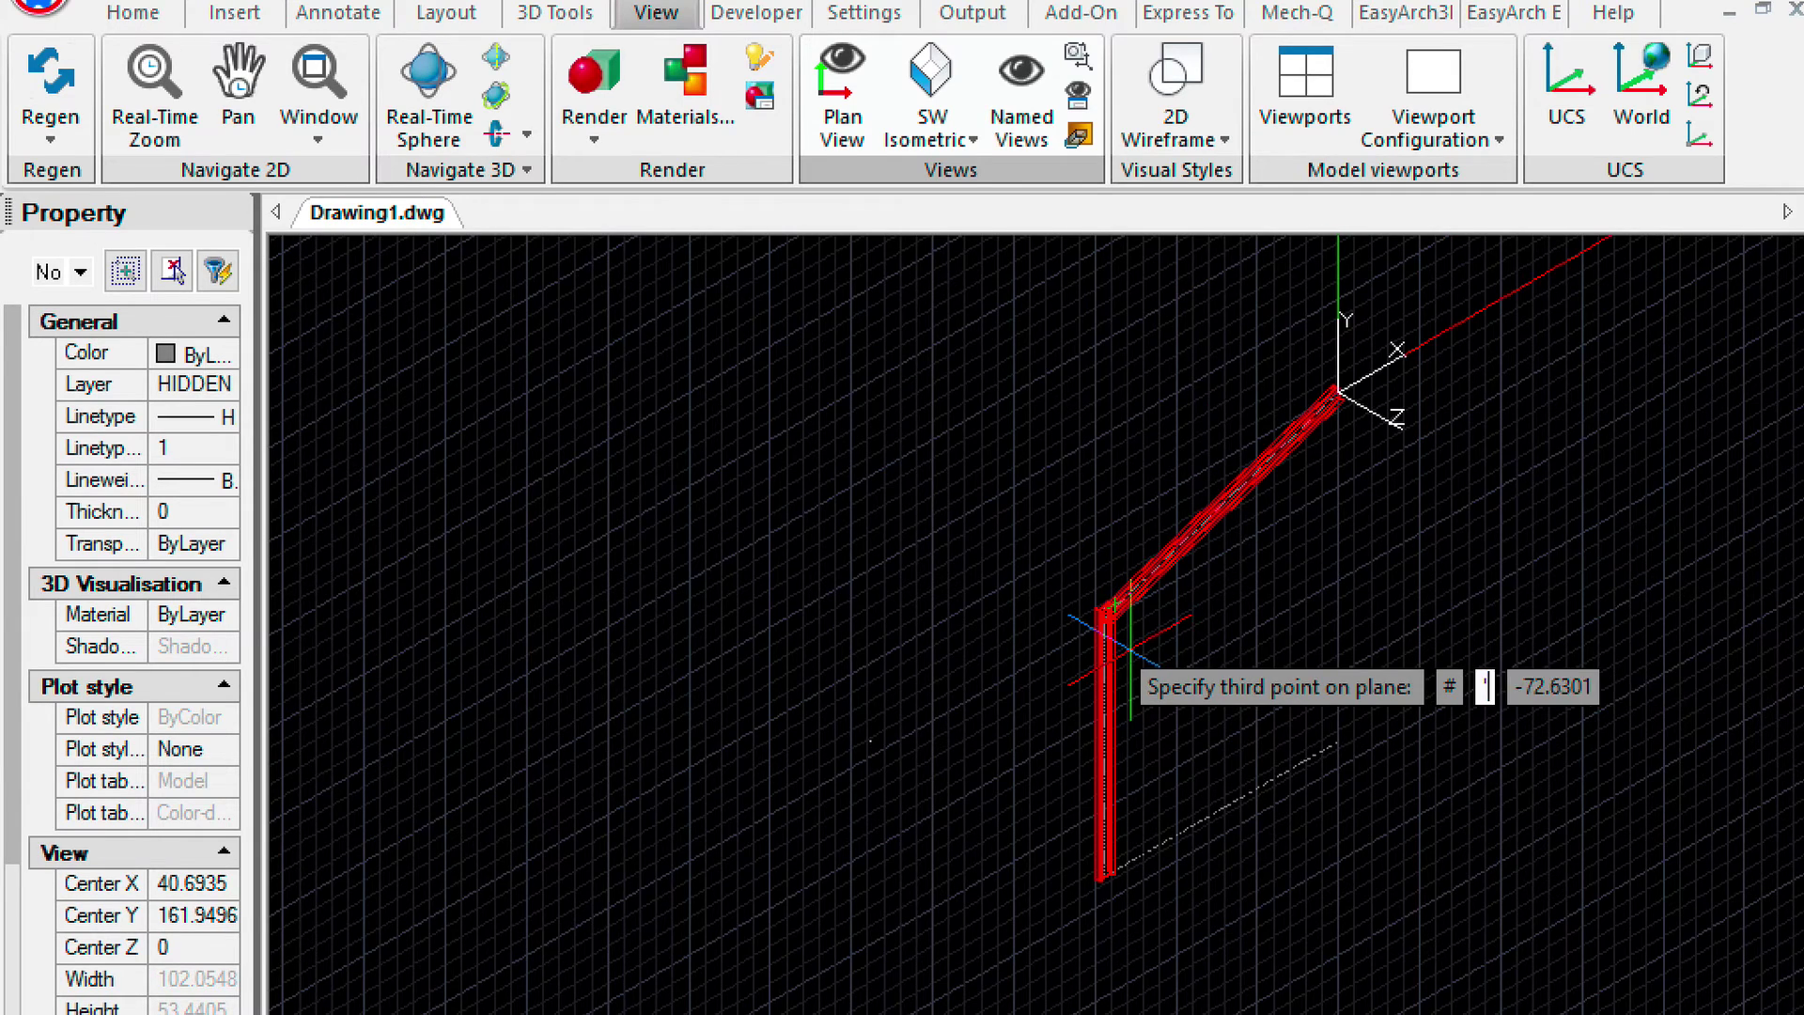
key("Return")
left_click(1097, 847)
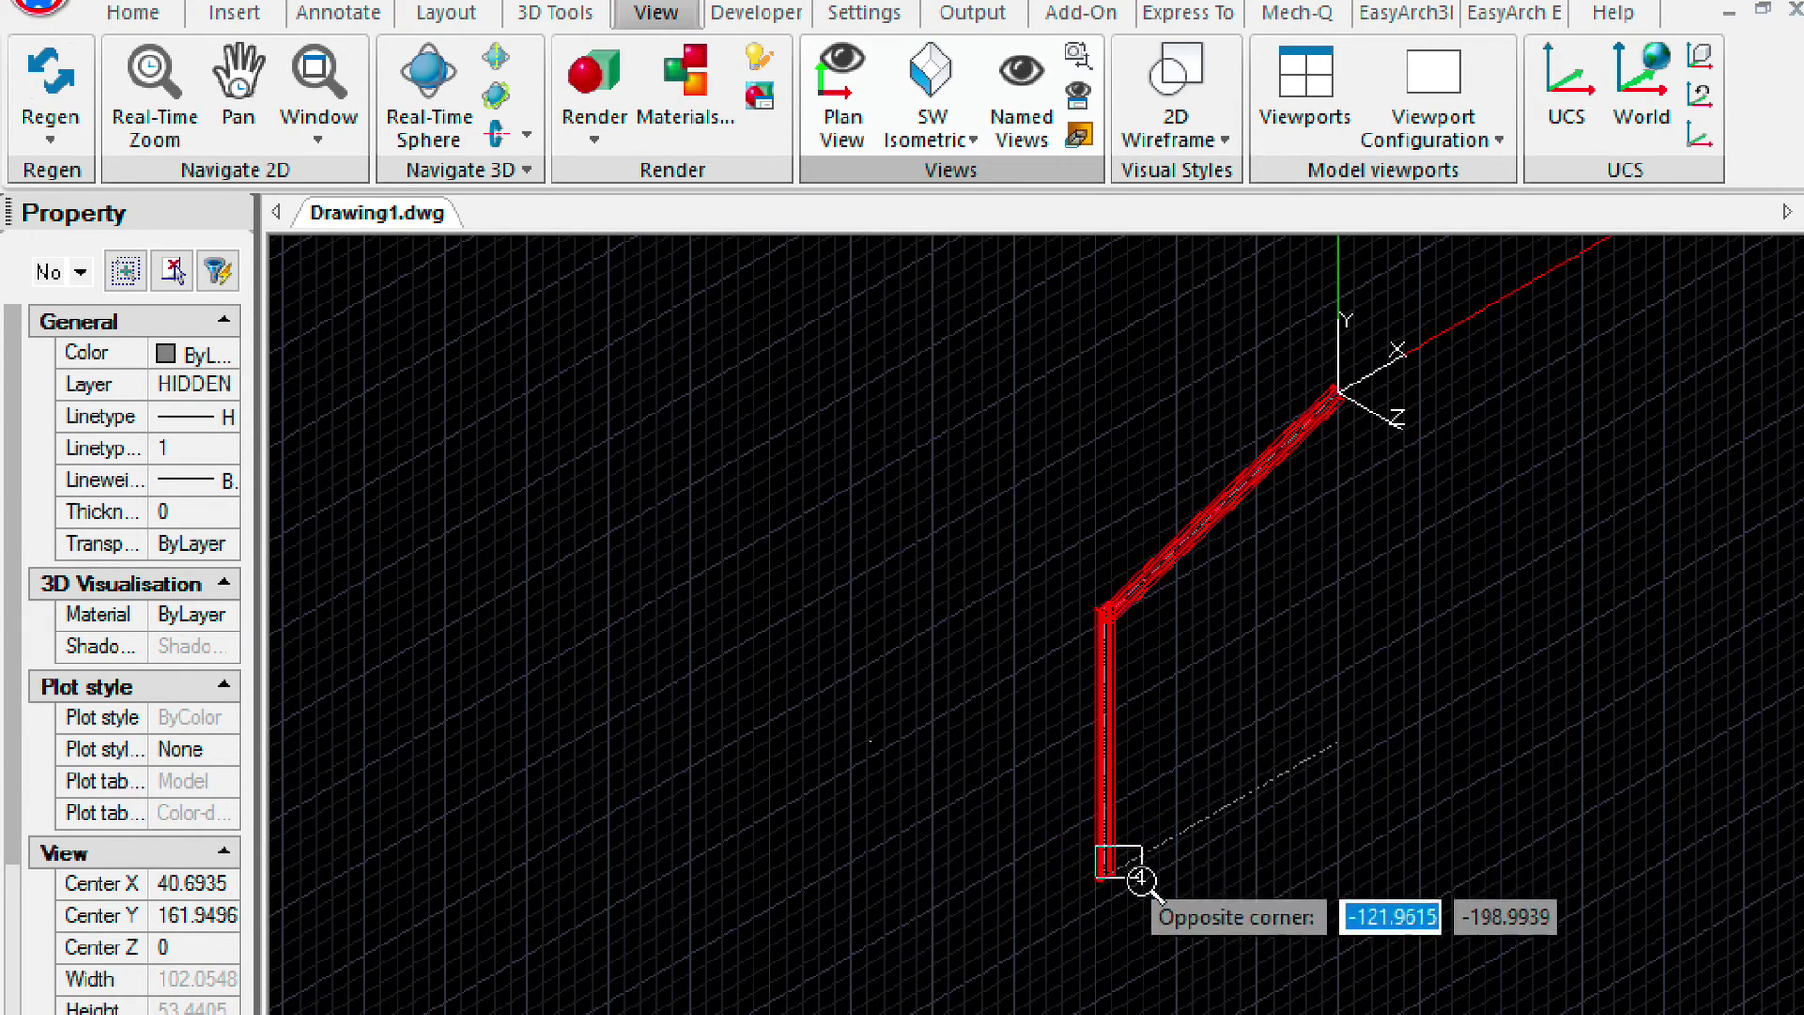
left_click(1138, 866)
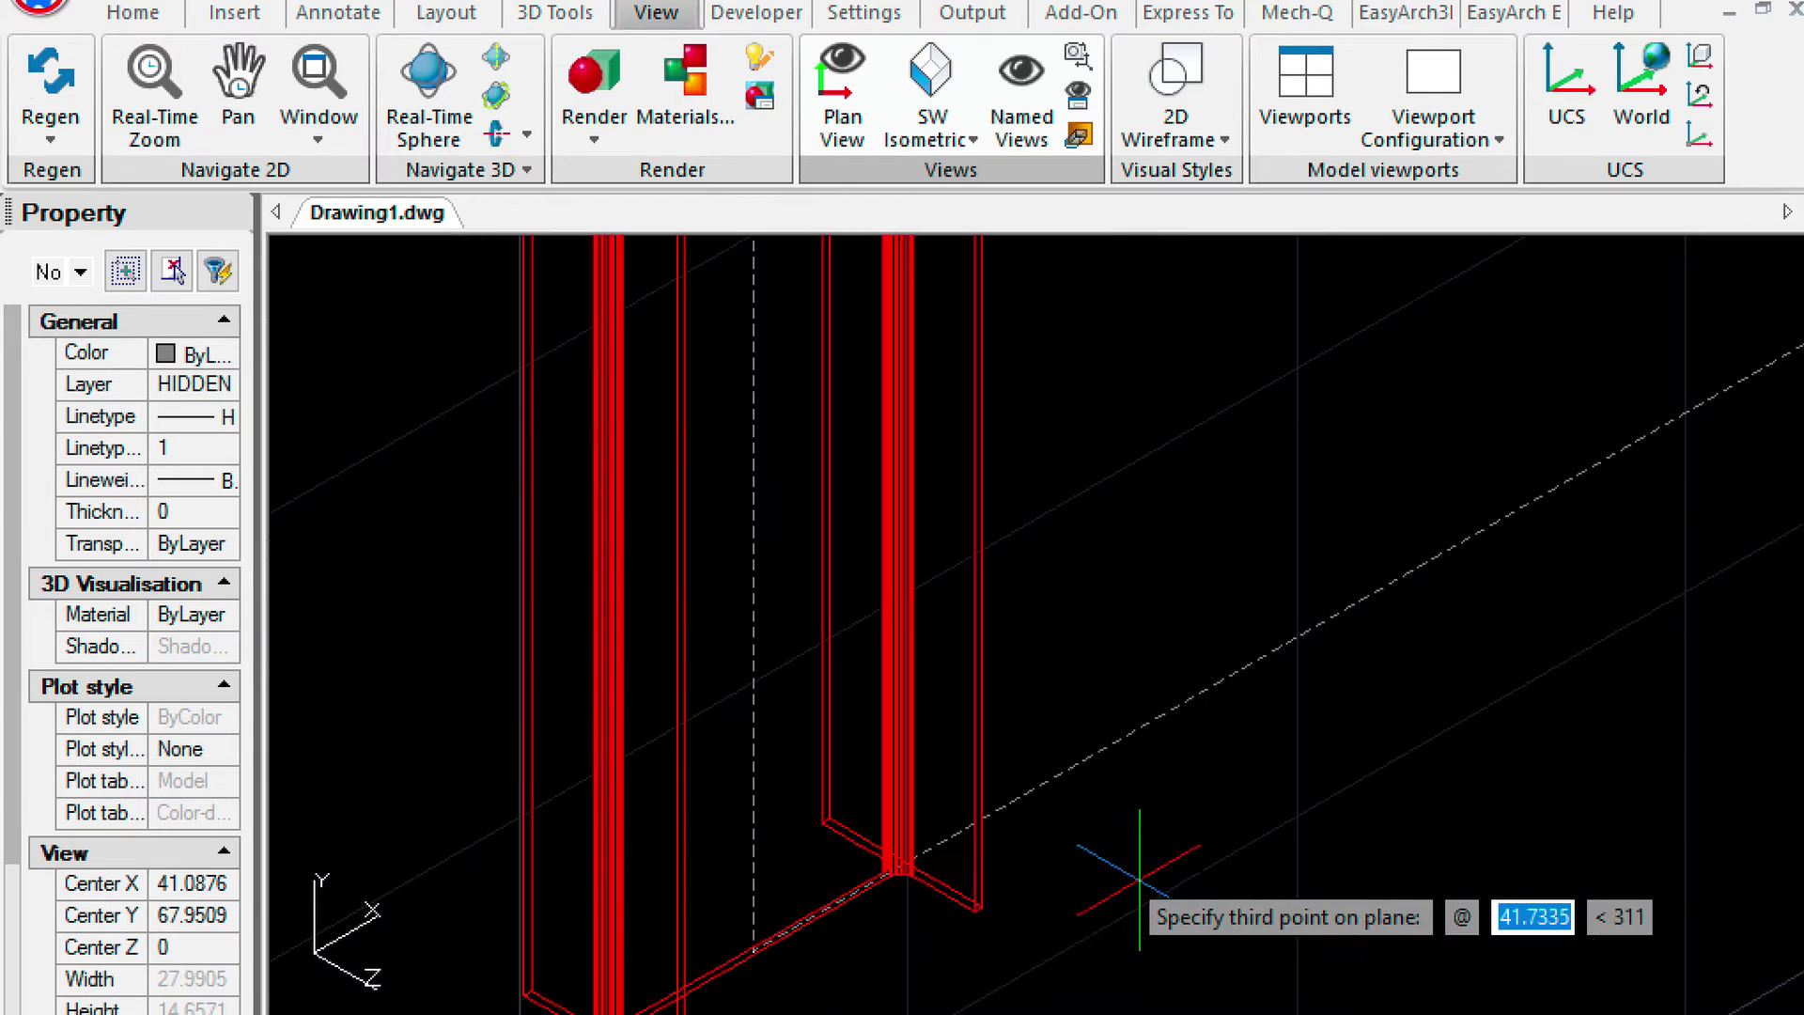
left_click(982, 906)
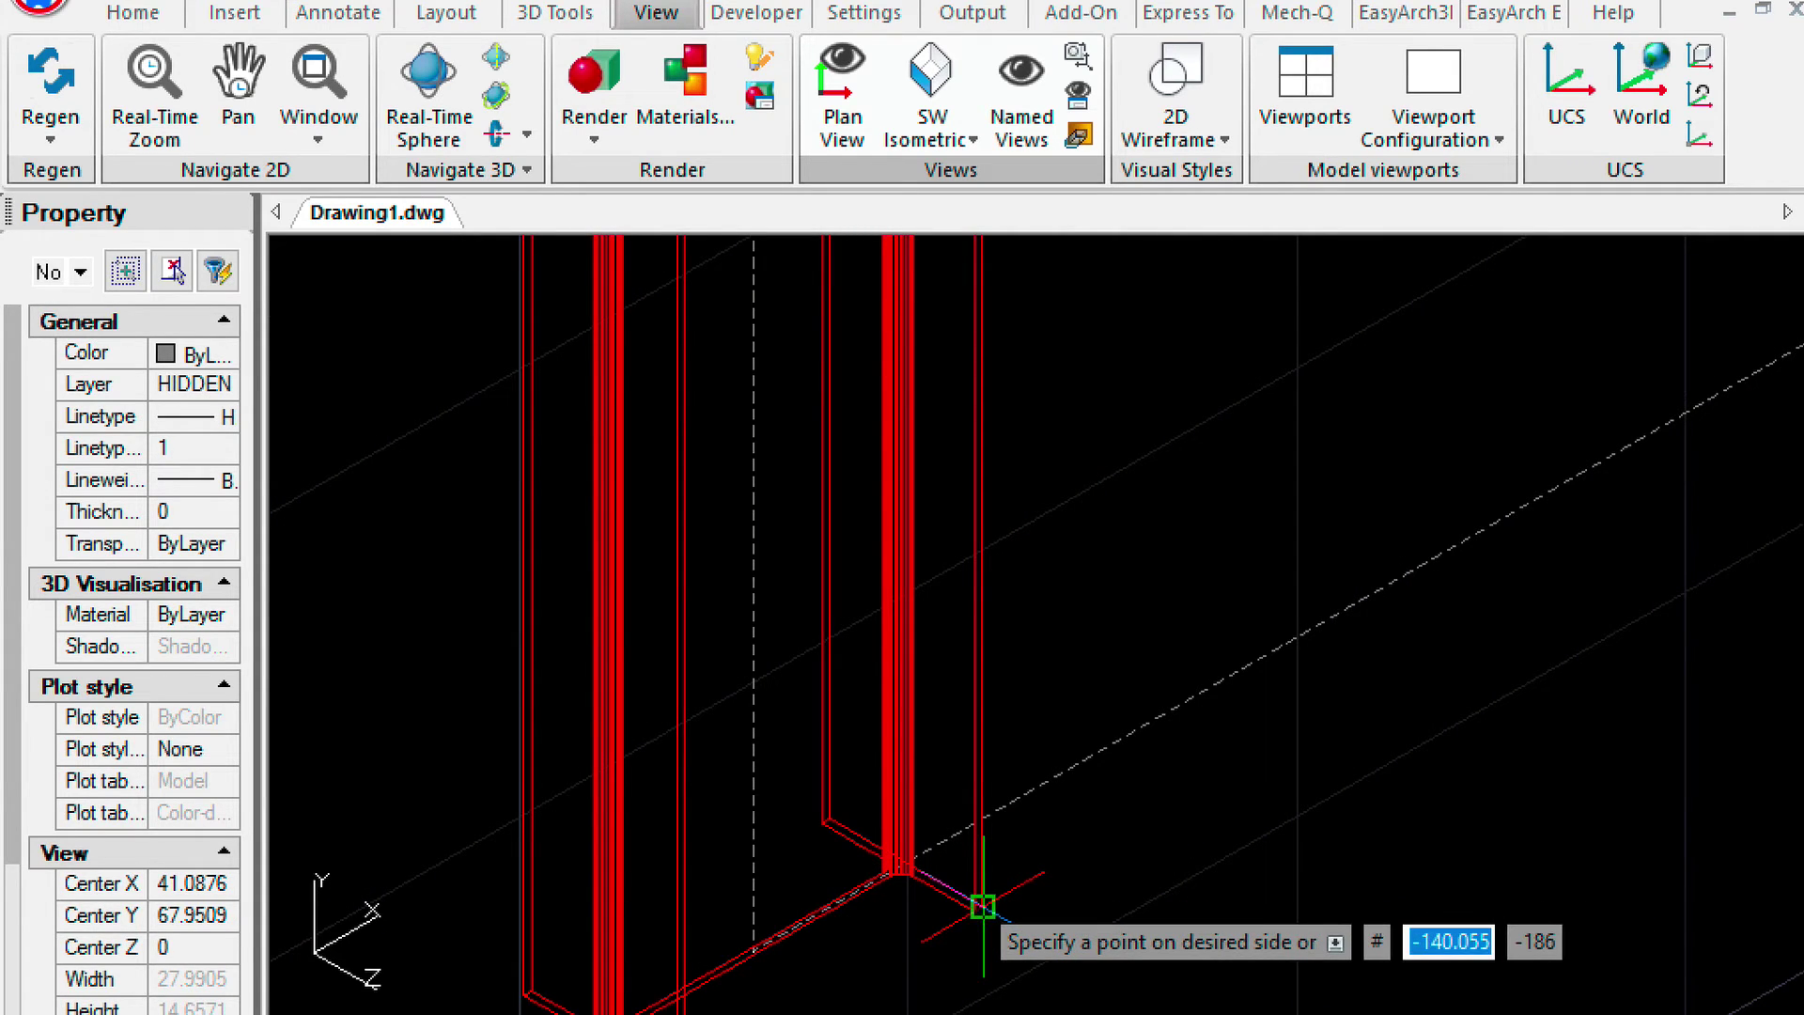
left_click(982, 906)
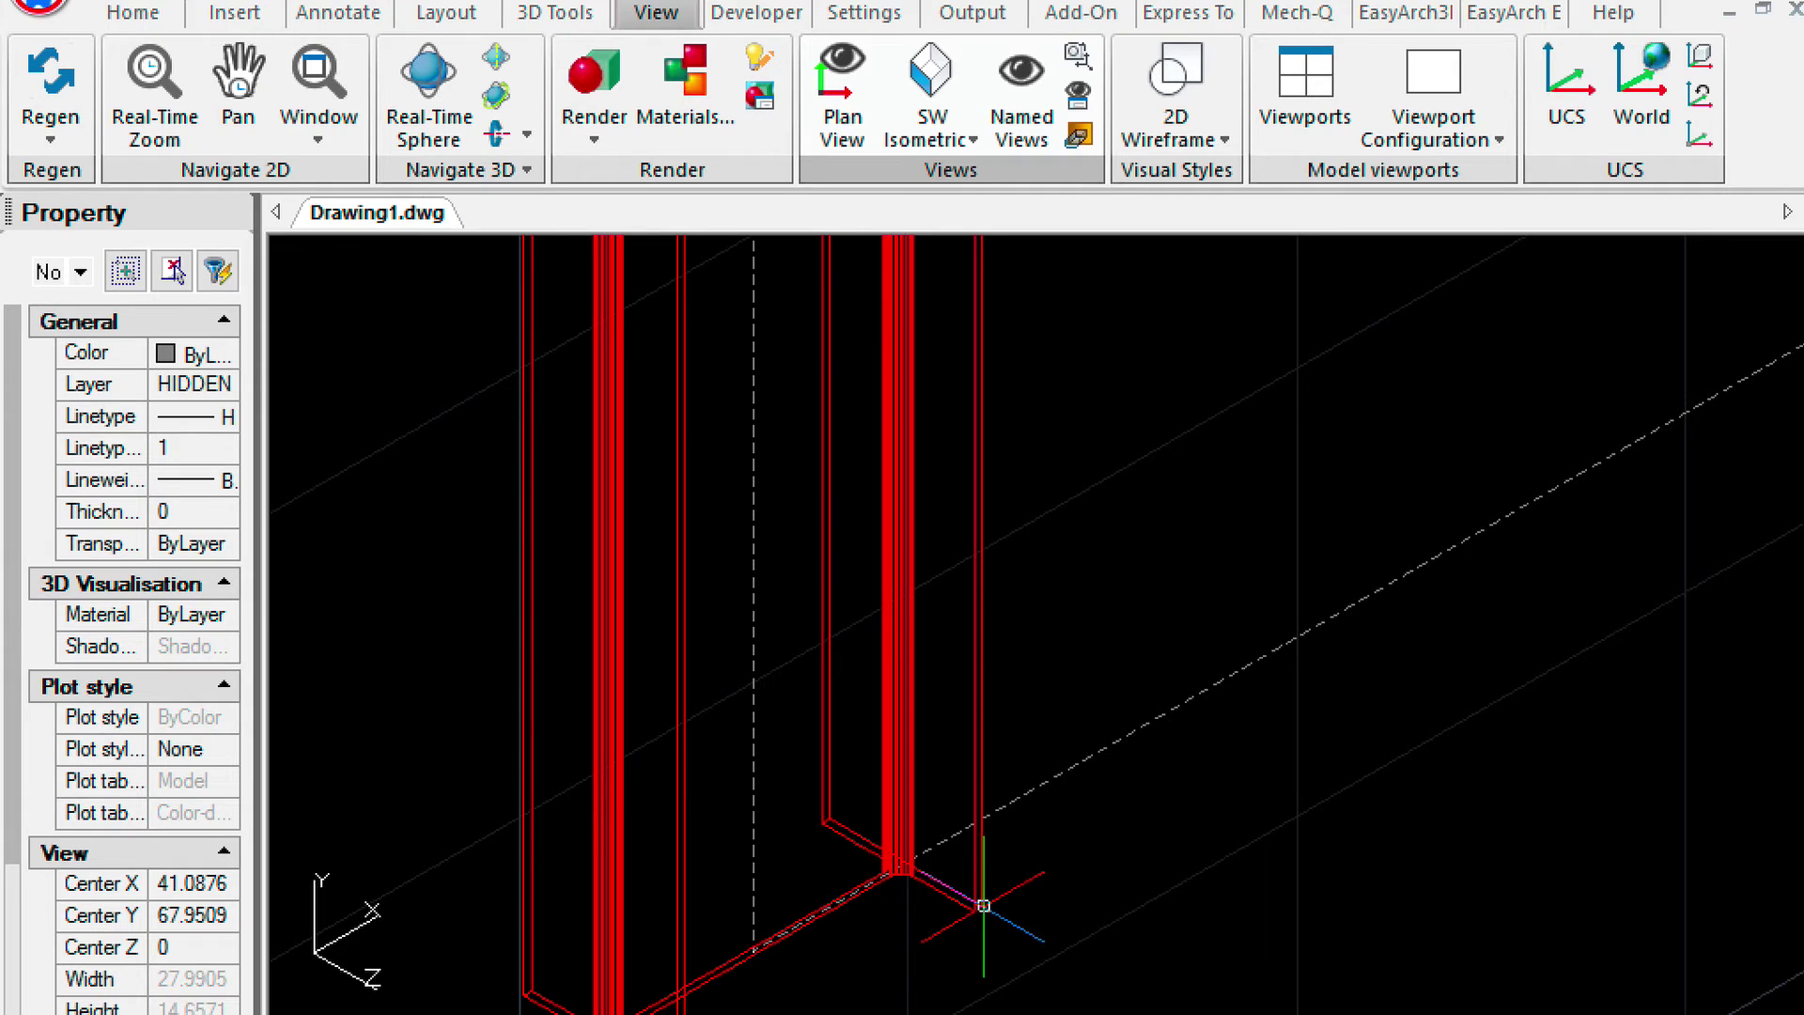
Delete the cut-off rafter stub inside the column at the joint.
scroll(983, 906, "down", 5)
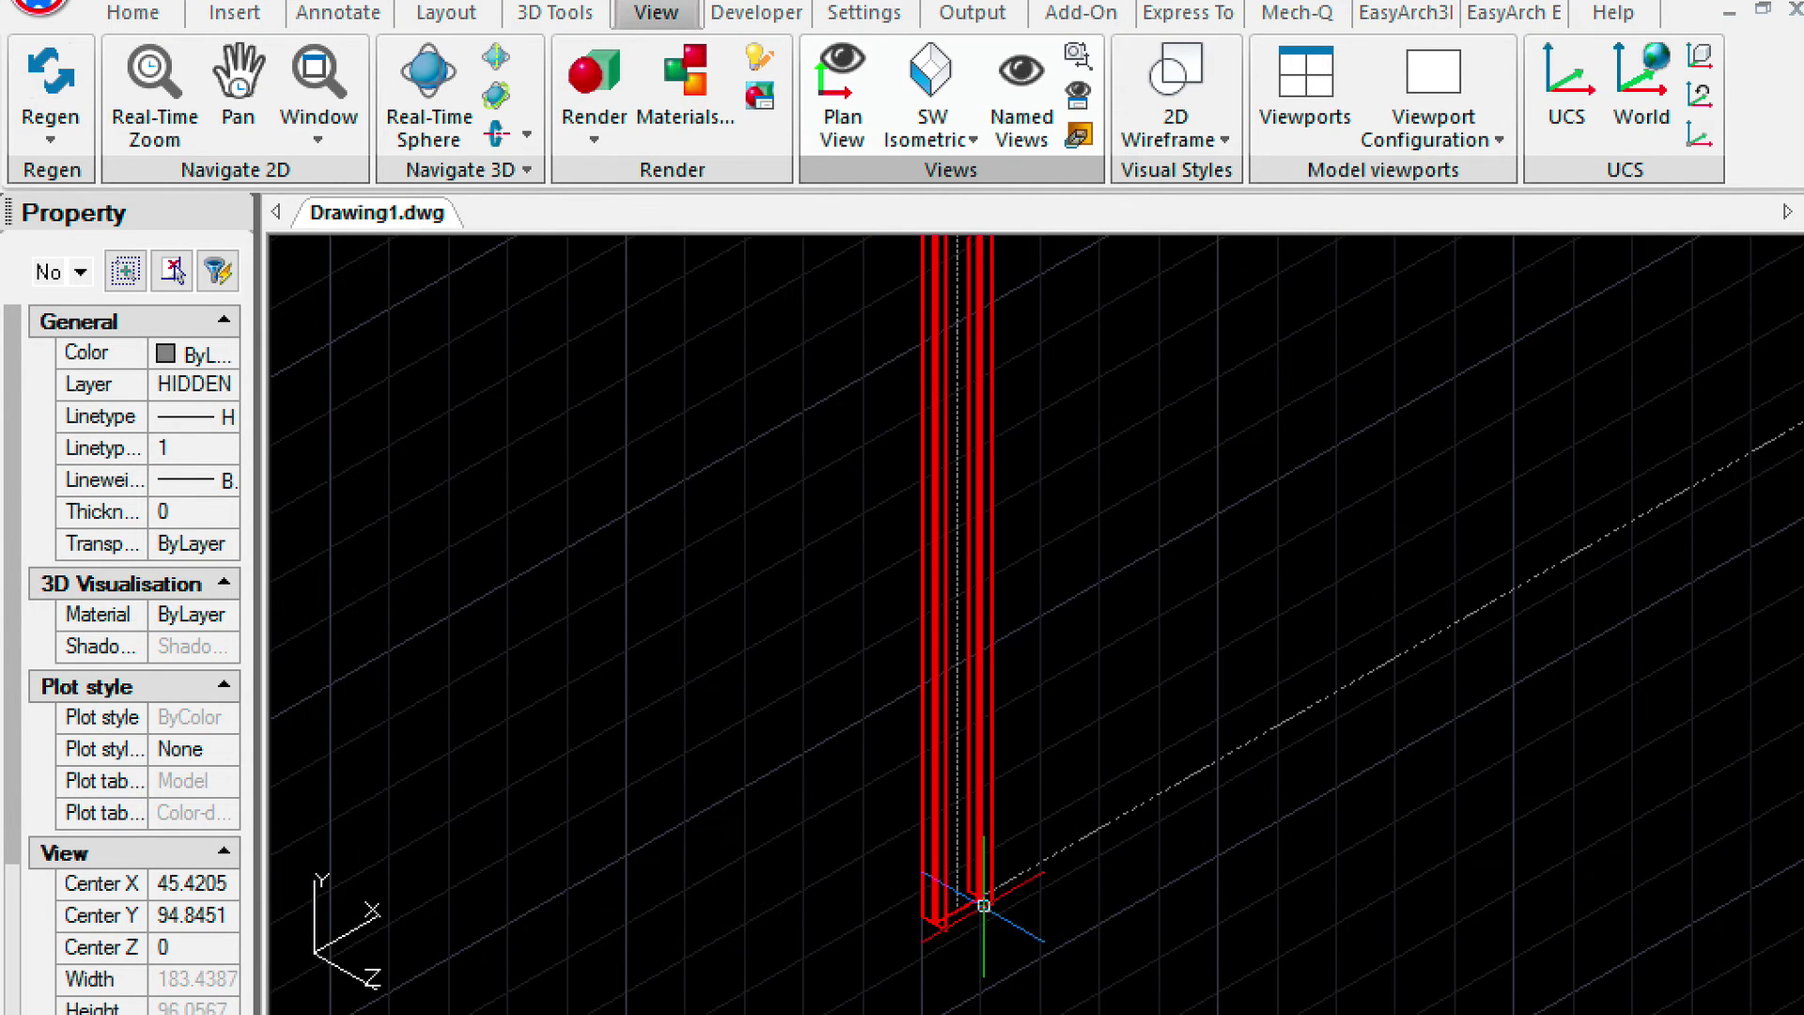
scroll(942, 785, "up", 3)
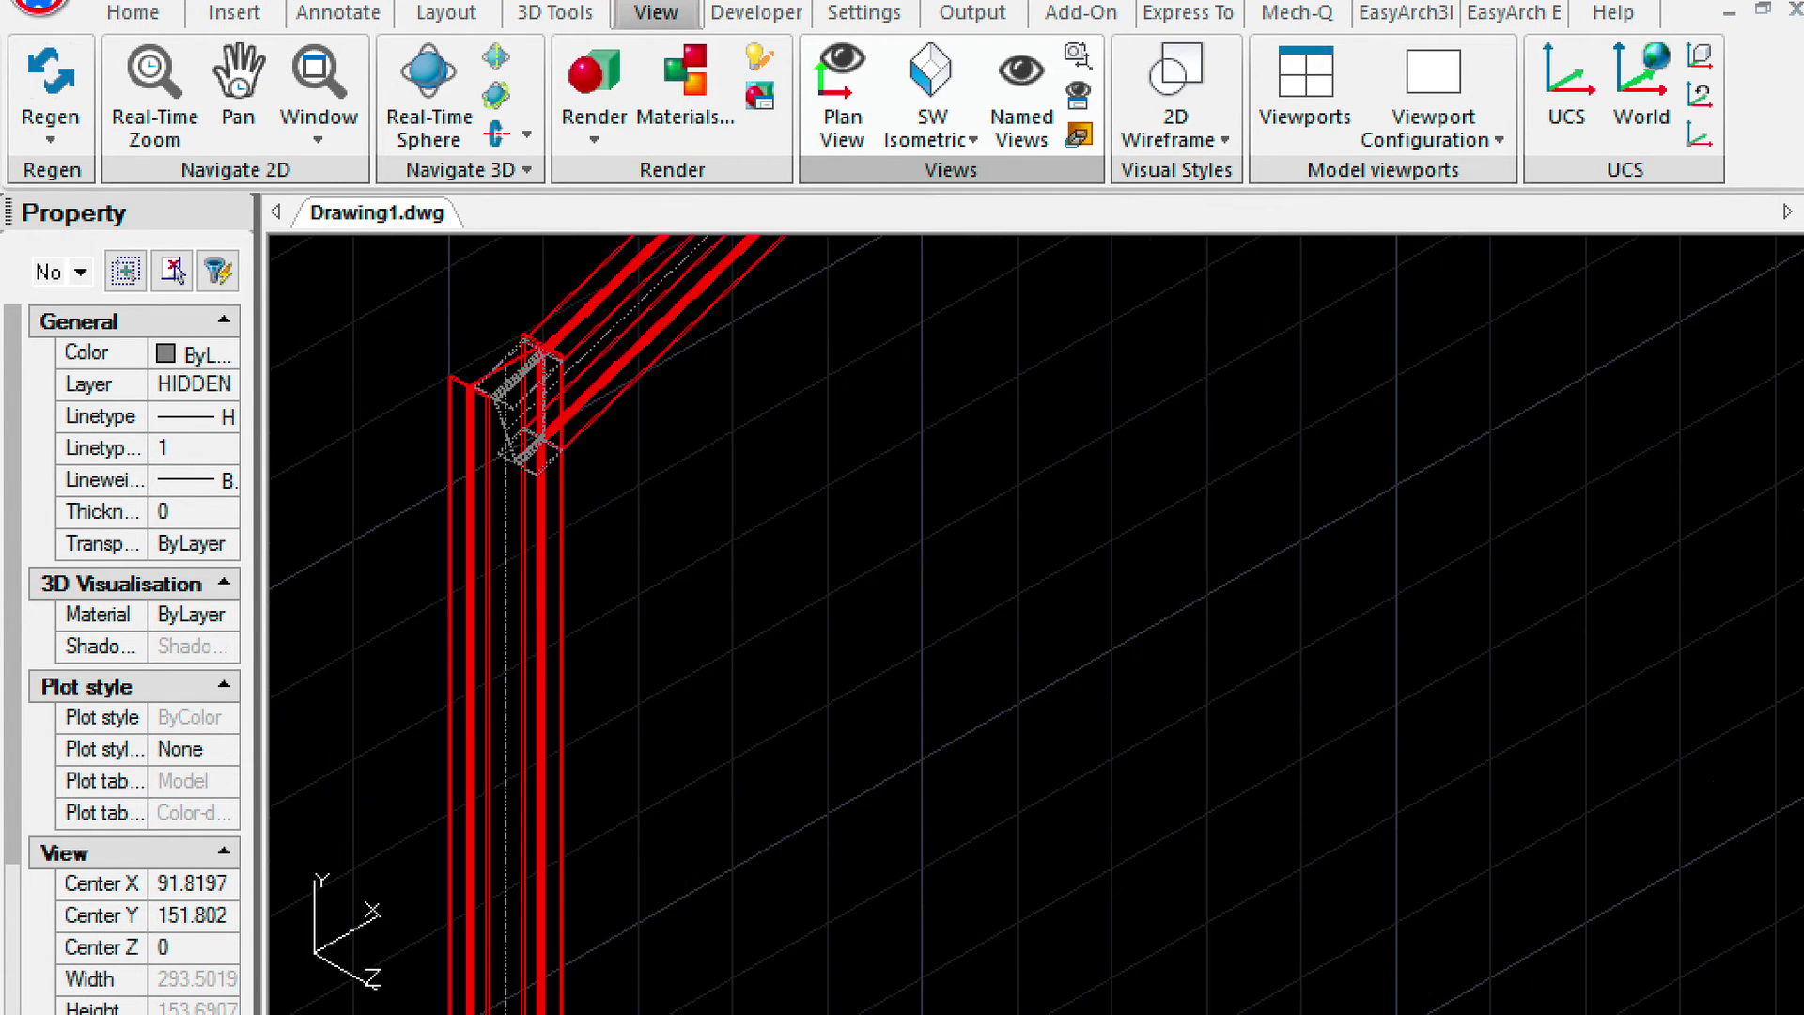
scroll(943, 784, "up", 3)
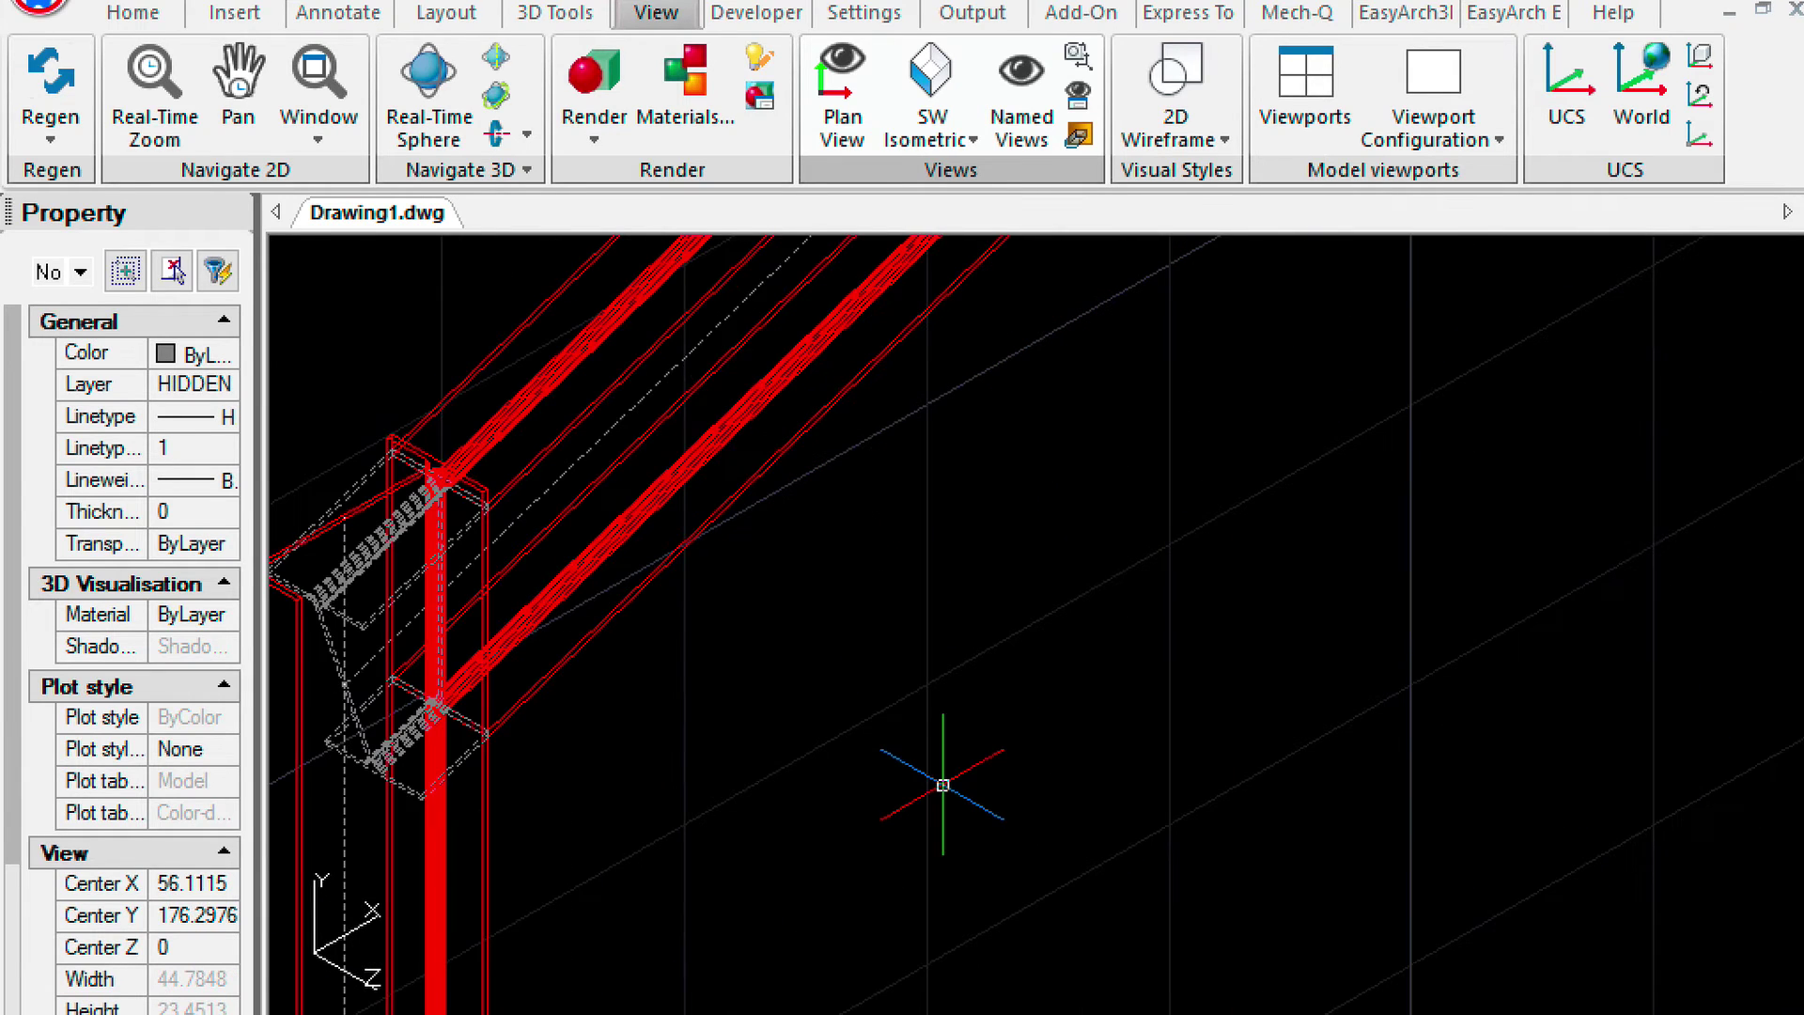
scroll(942, 784, "down", 1)
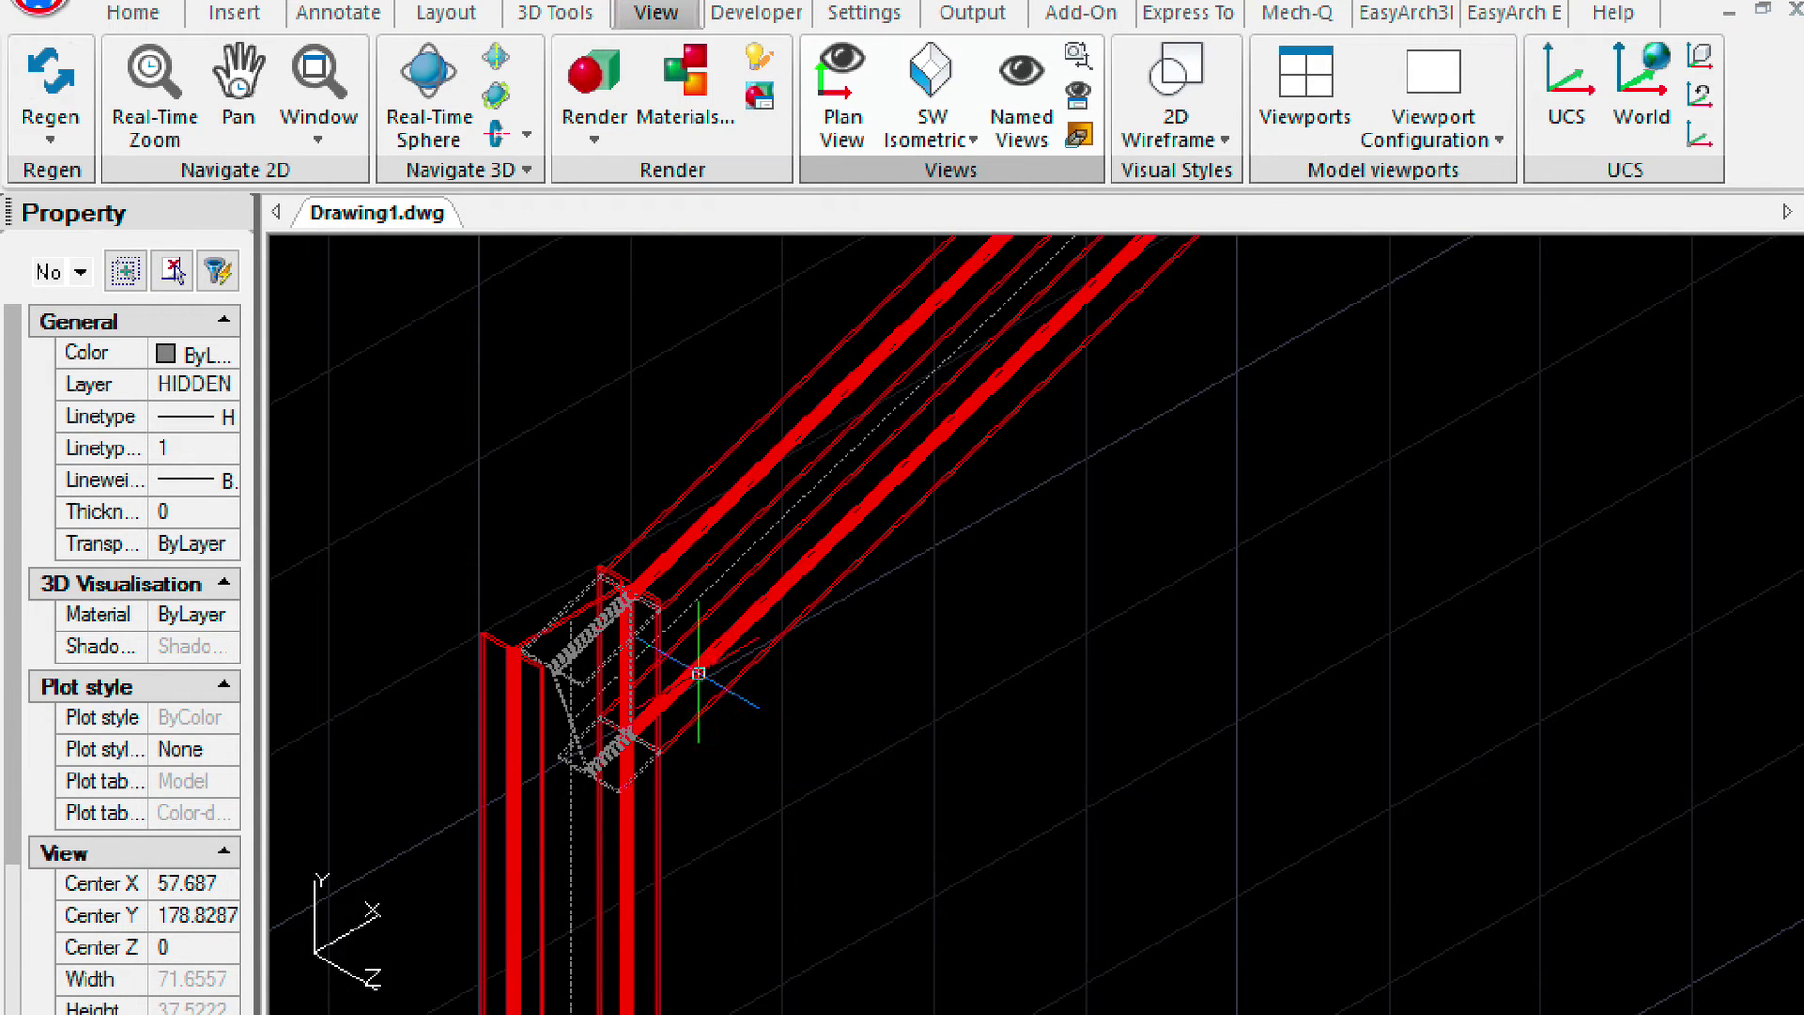
left_click(581, 647)
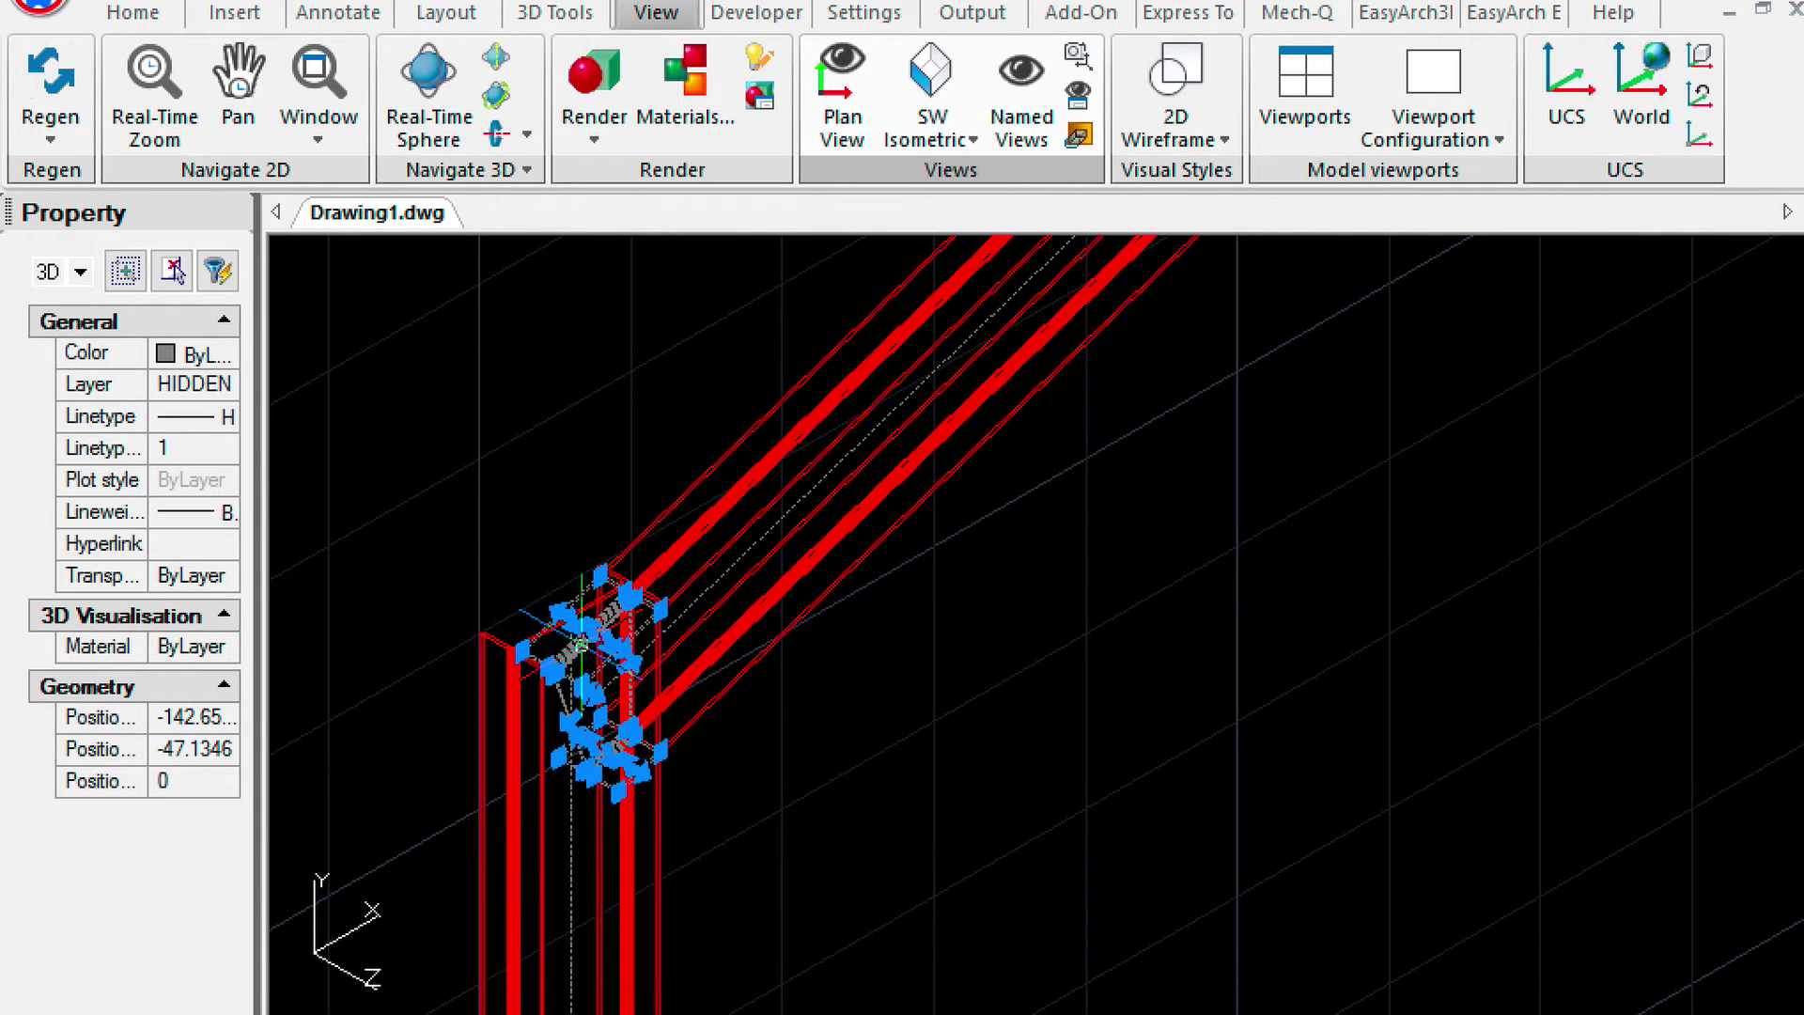
key("Escape")
Shade the steel frame model with the SHADE command.
type("S")
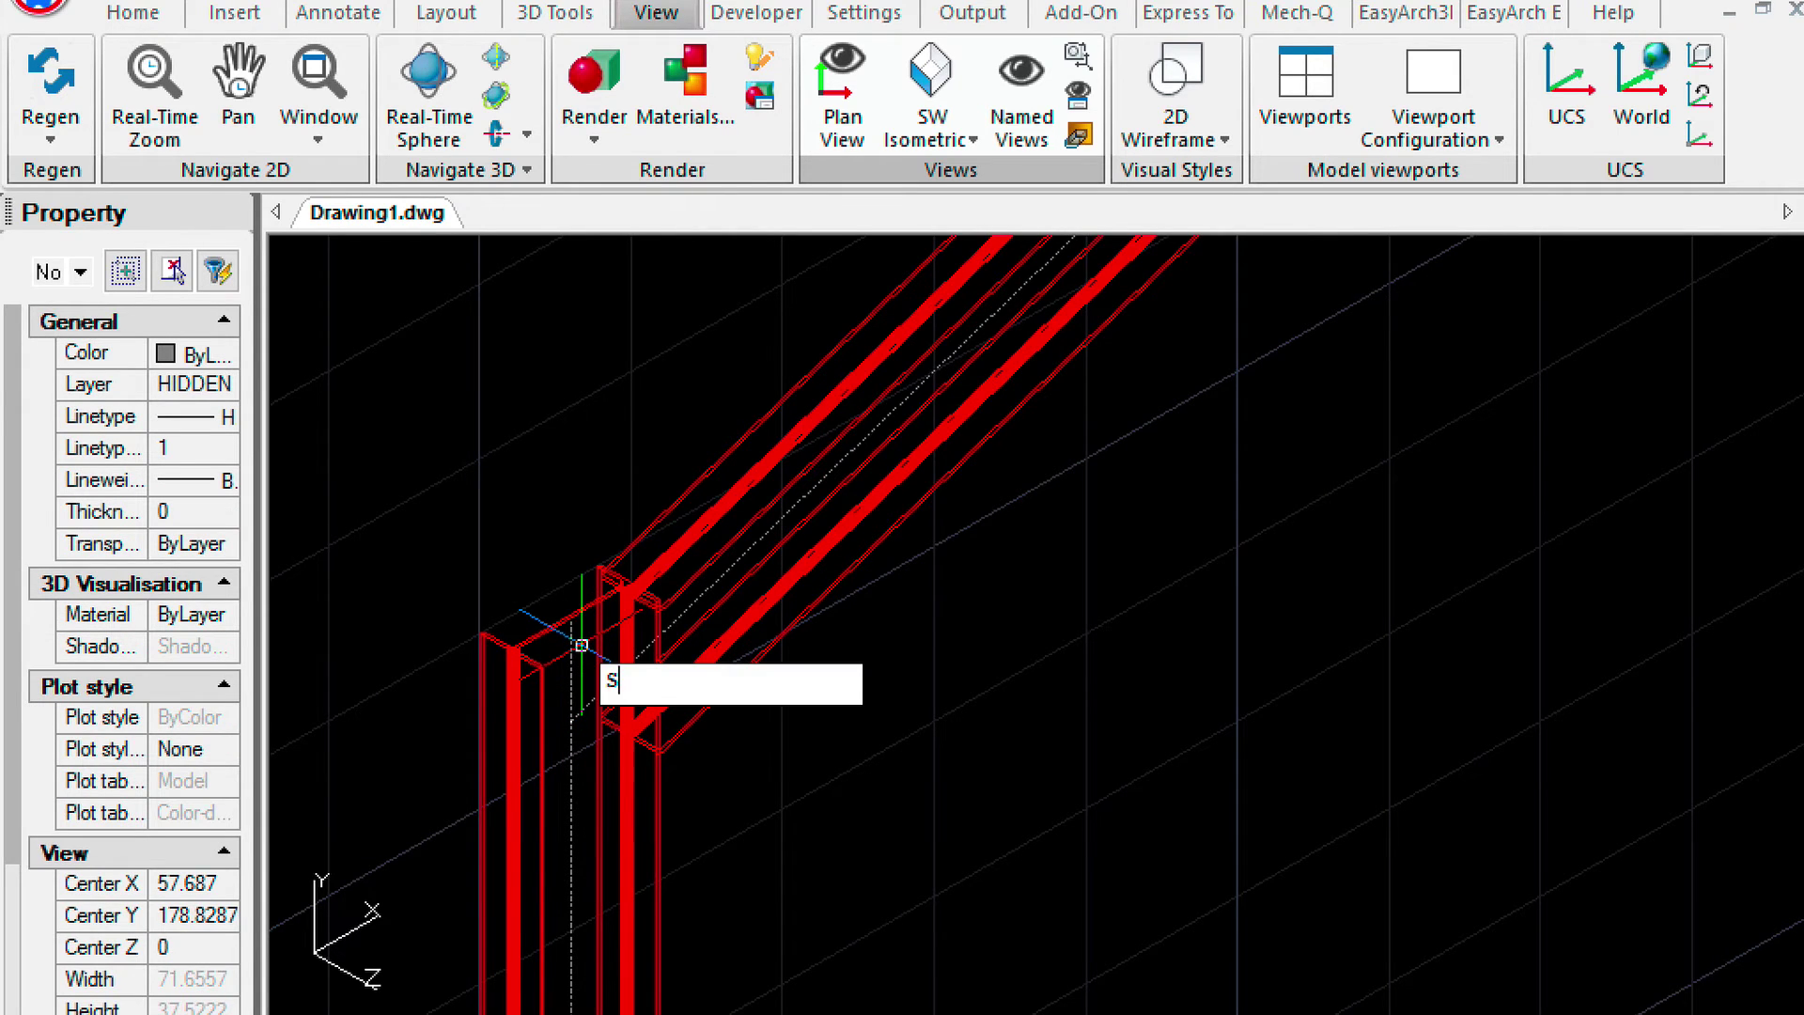
type("HADE")
key("Return")
scroll(717, 808, "down", 4)
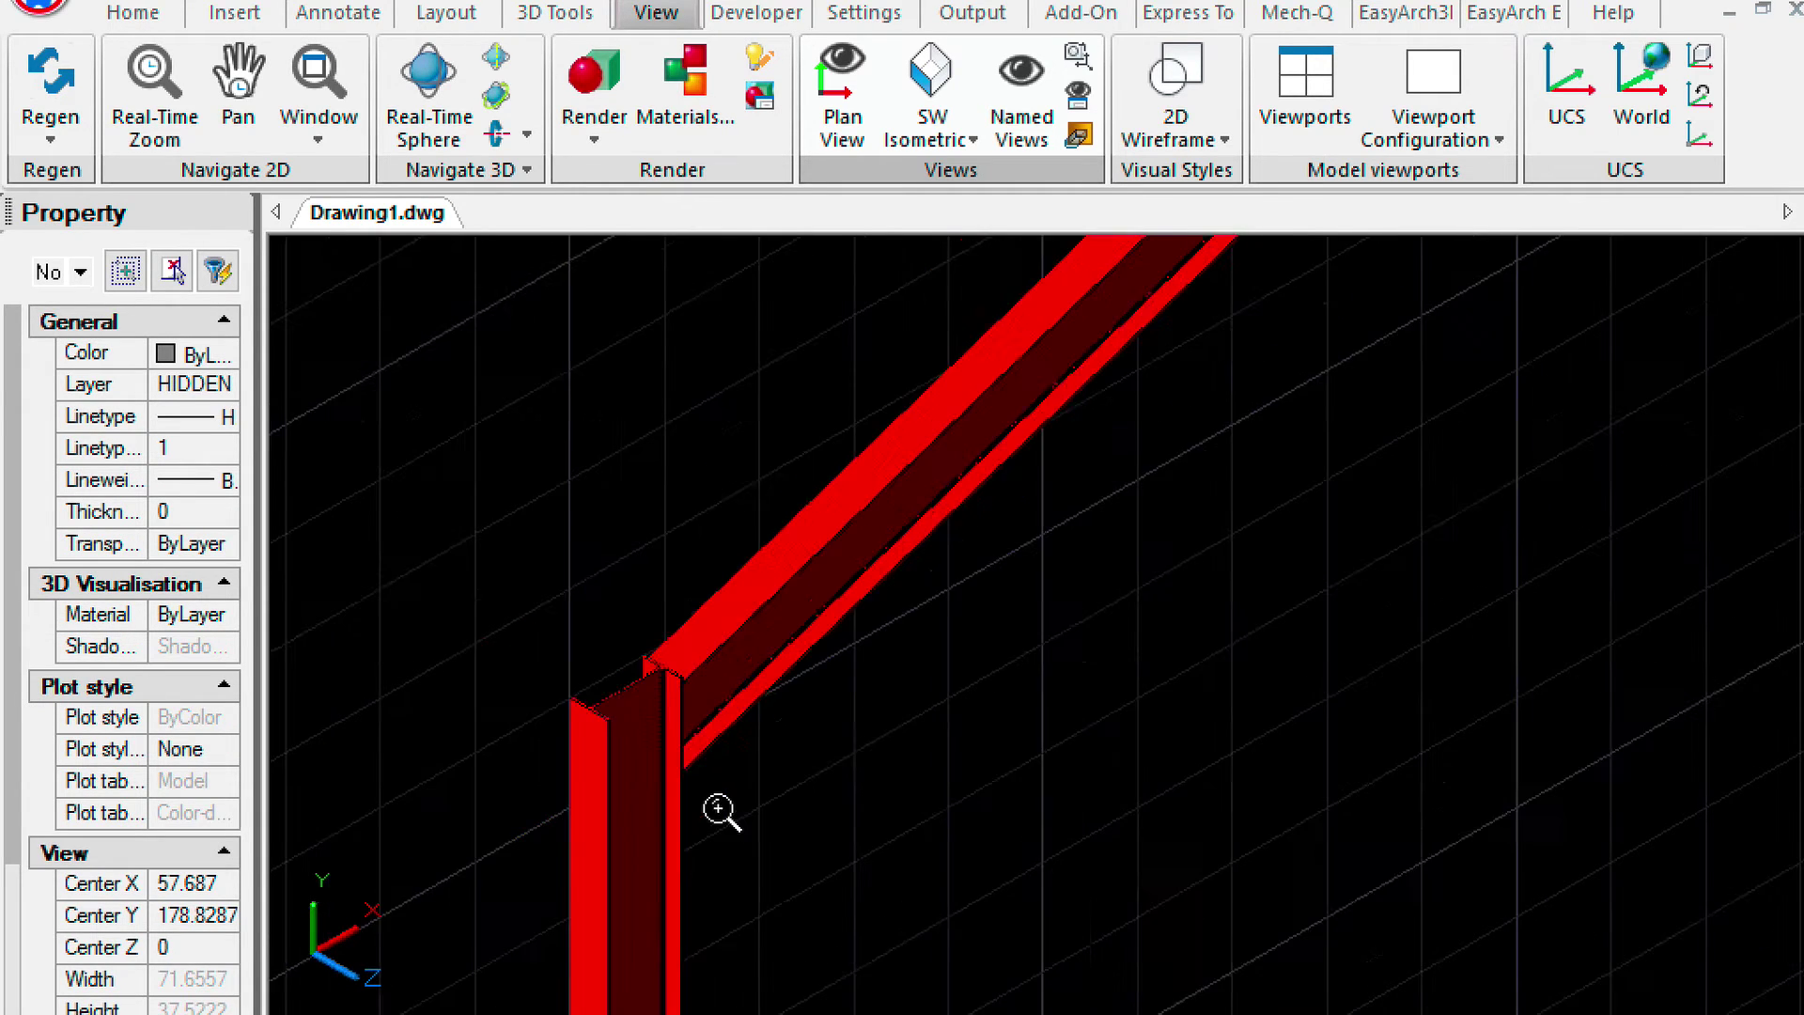
middle_click_drag(1191, 507, 661, 1013)
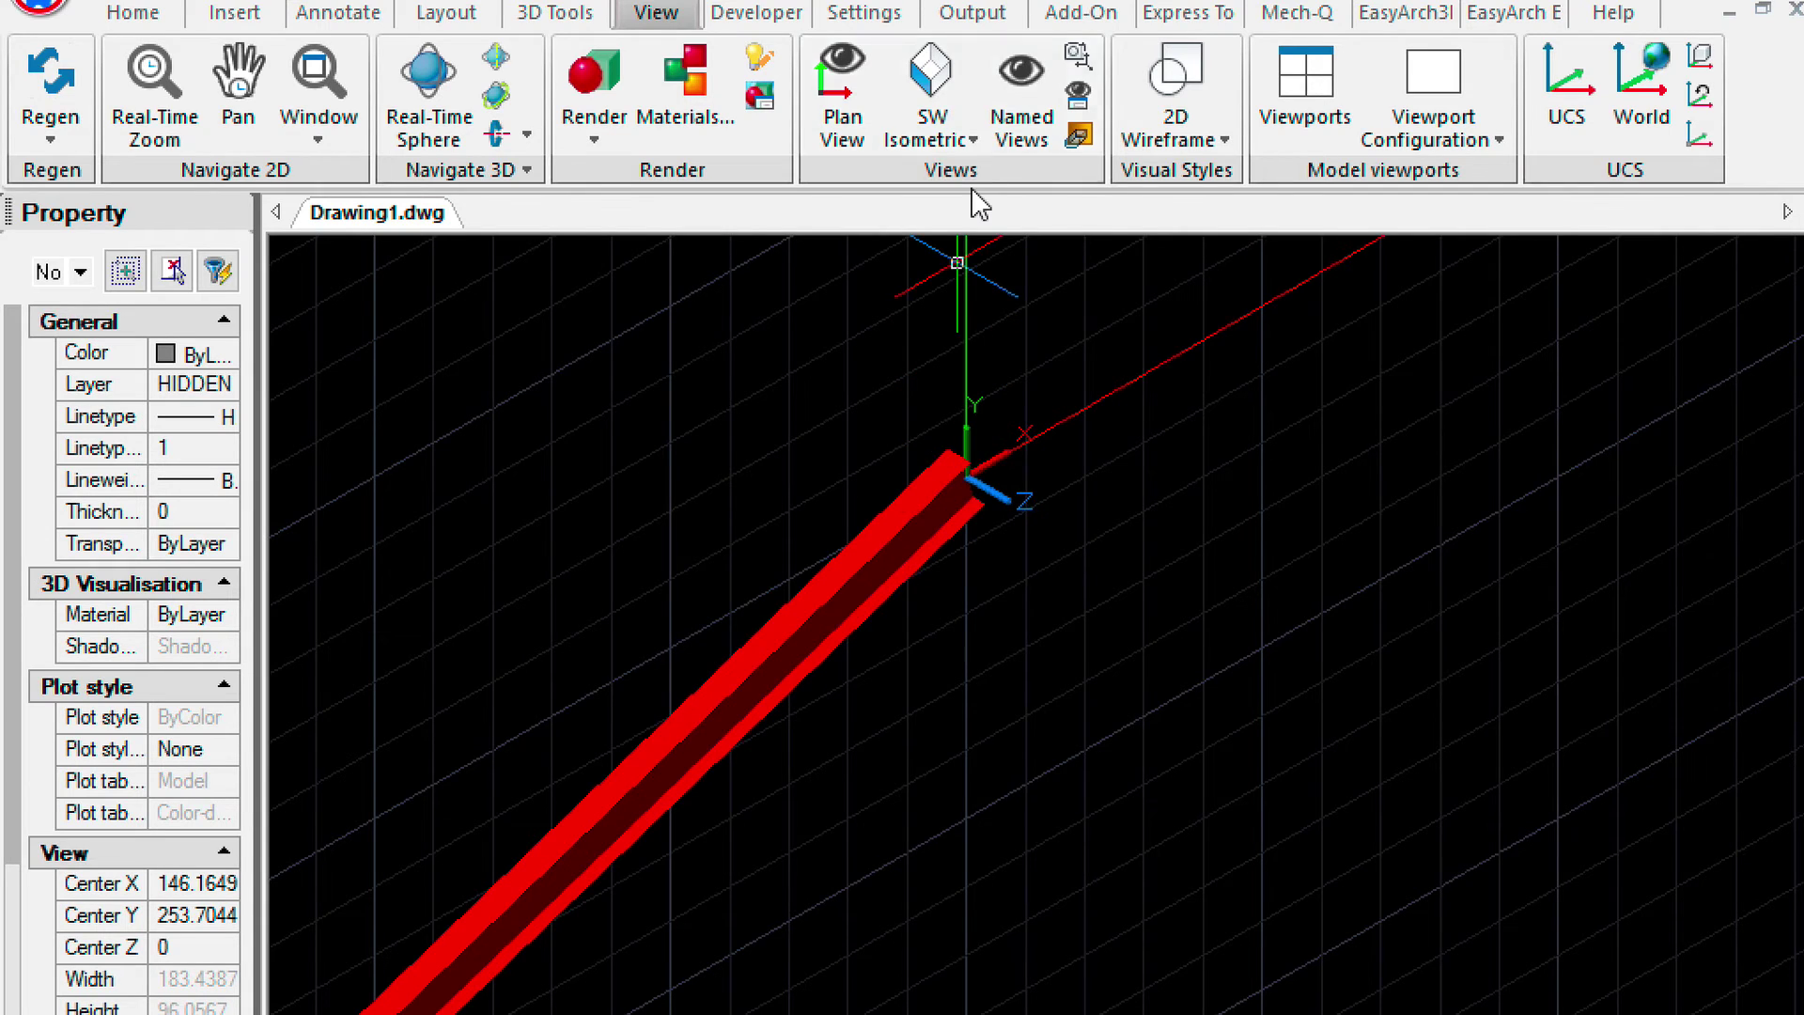
In the Top view, draw a line about 13.3 units long straight down at 270° from the flange corner at the rafter's upper end.
left_click(967, 141)
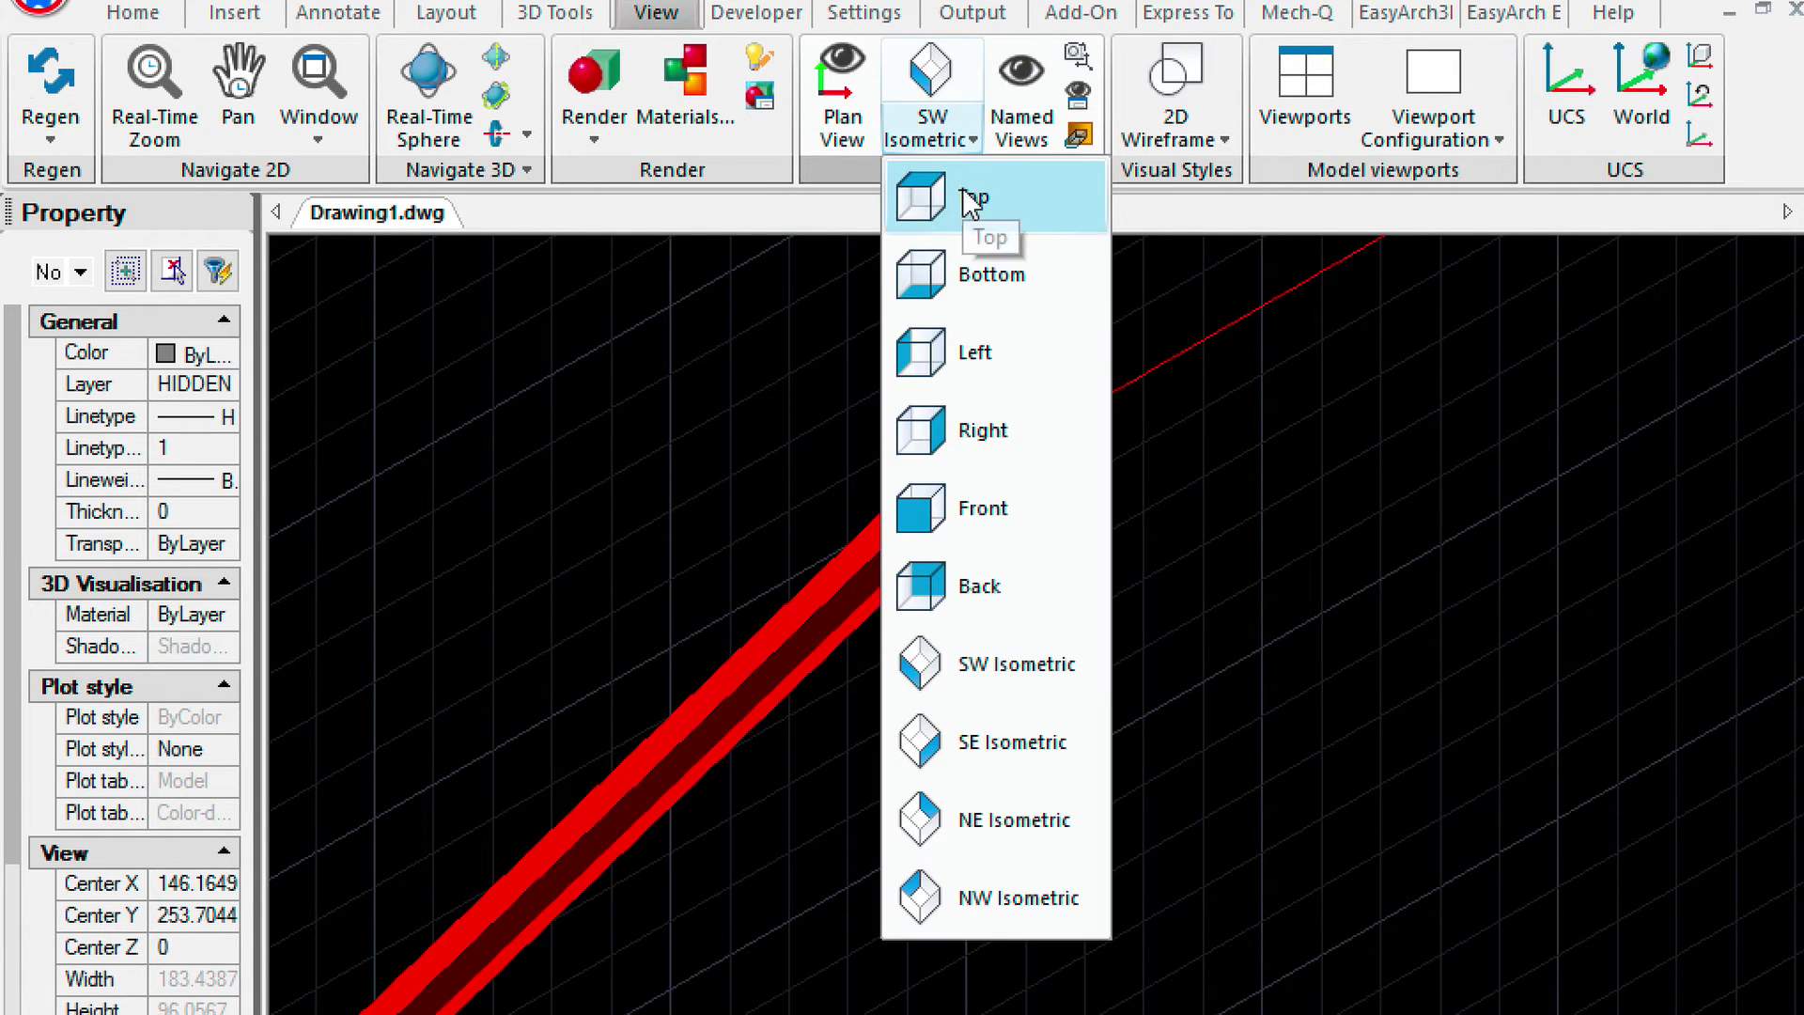
left_click(966, 191)
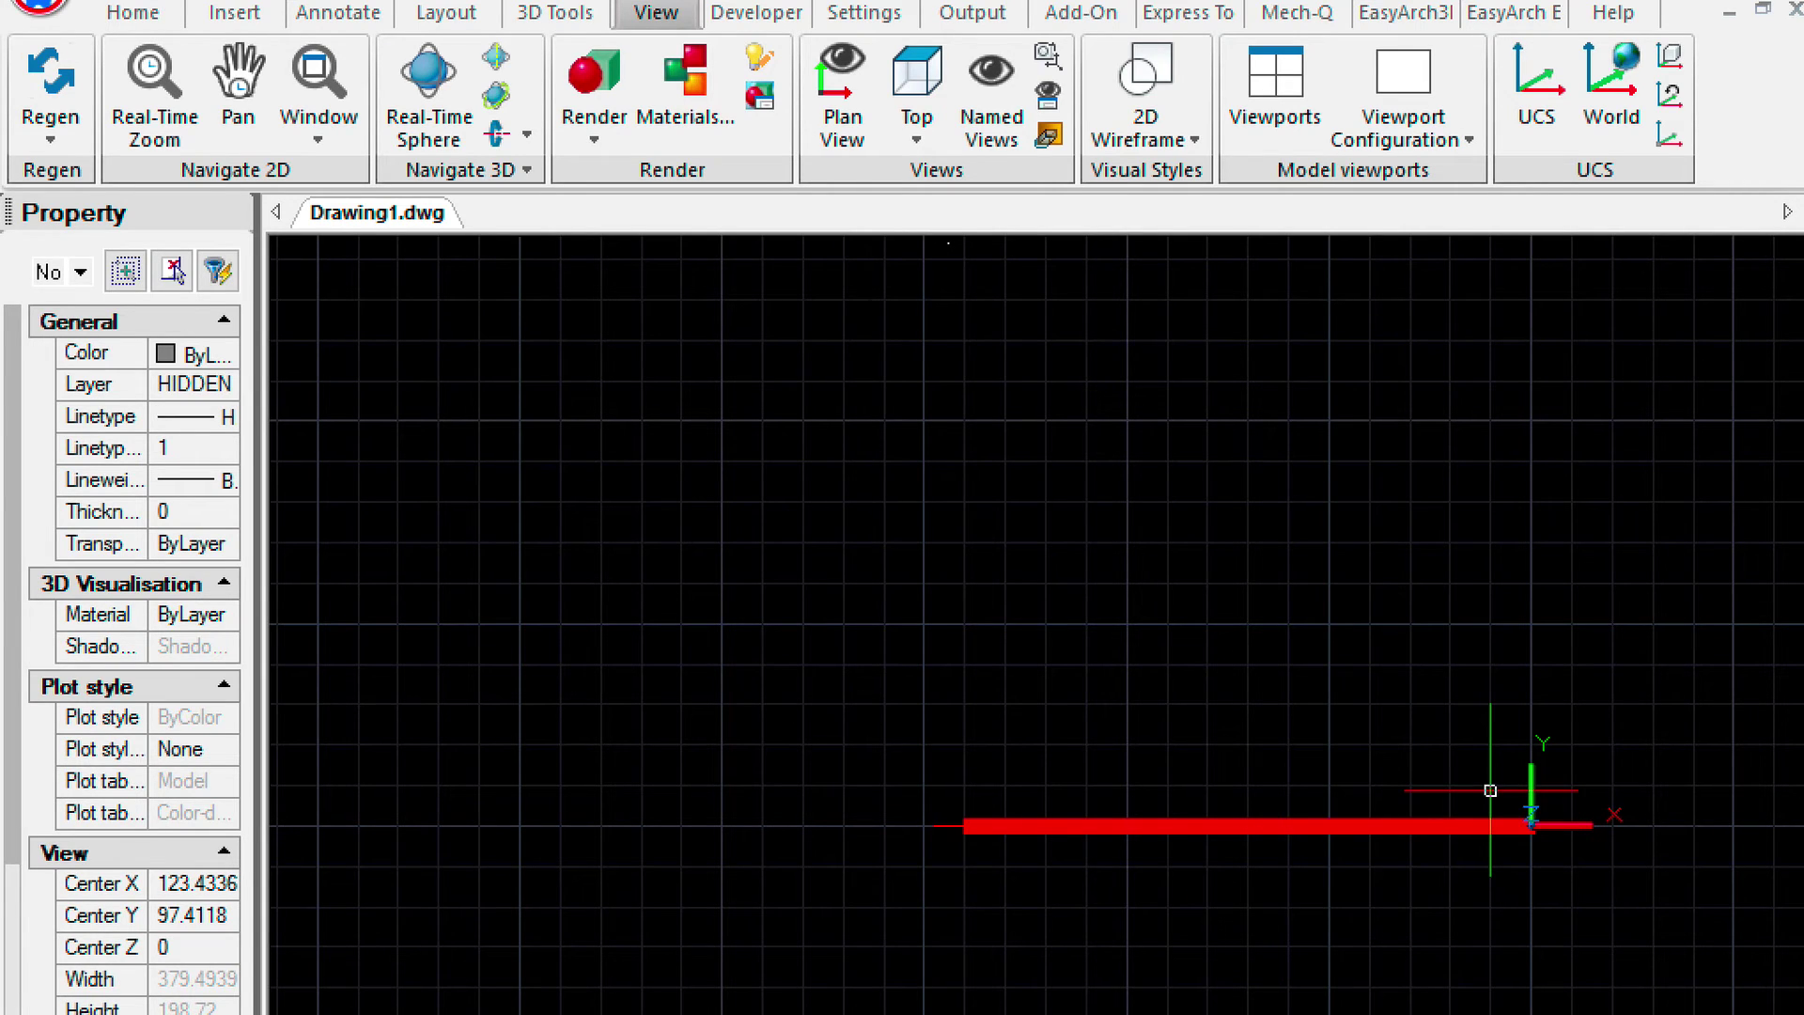
type("z")
key("Return")
left_click(1472, 763)
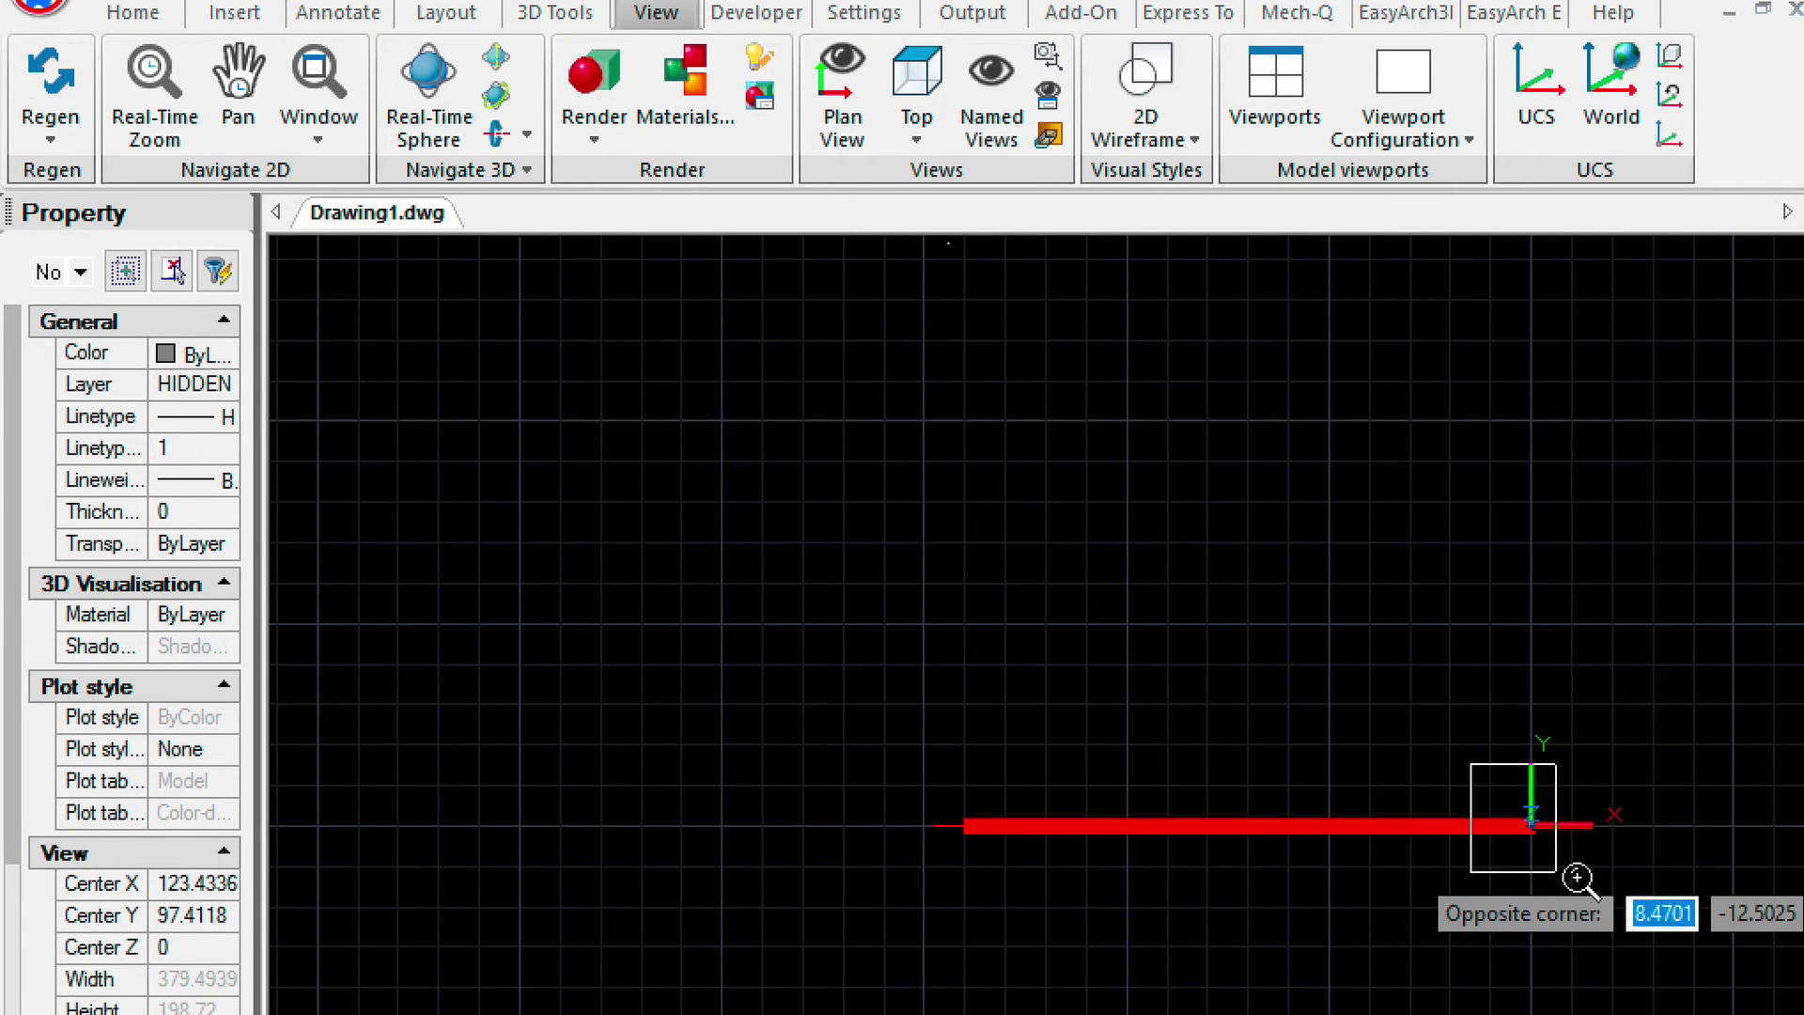
type("l")
key("Return")
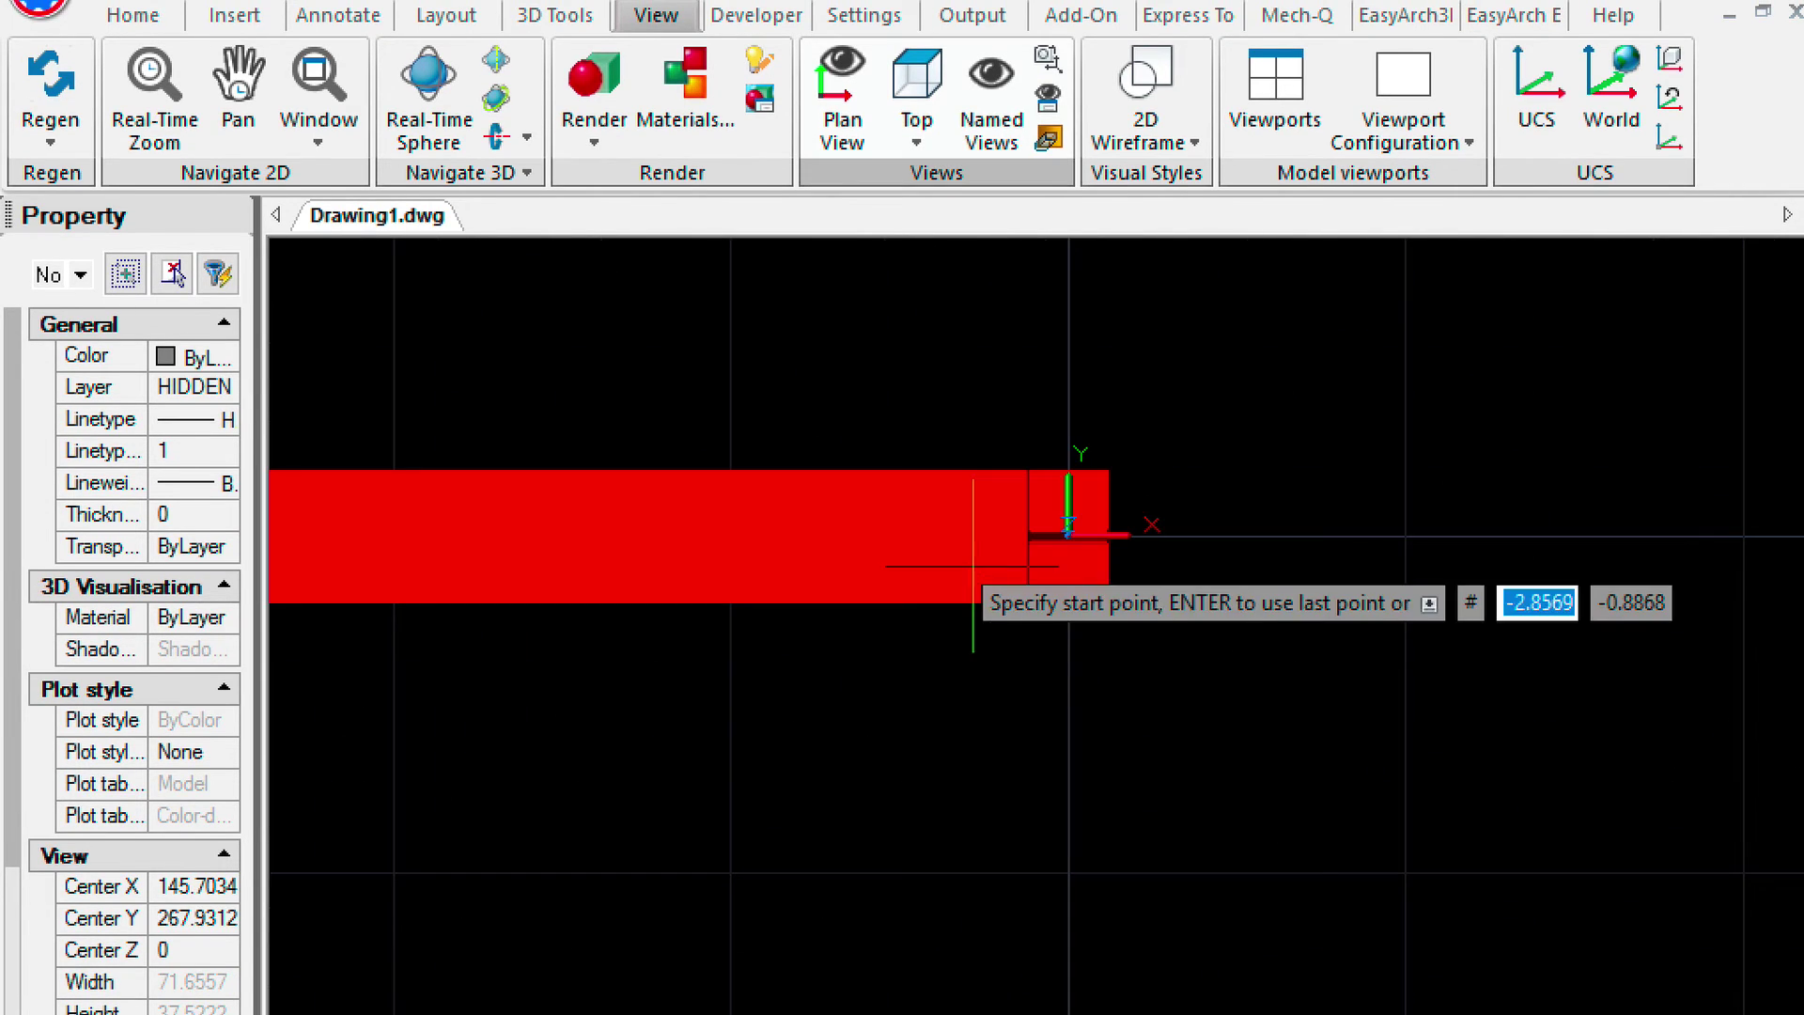
left_click(1027, 471)
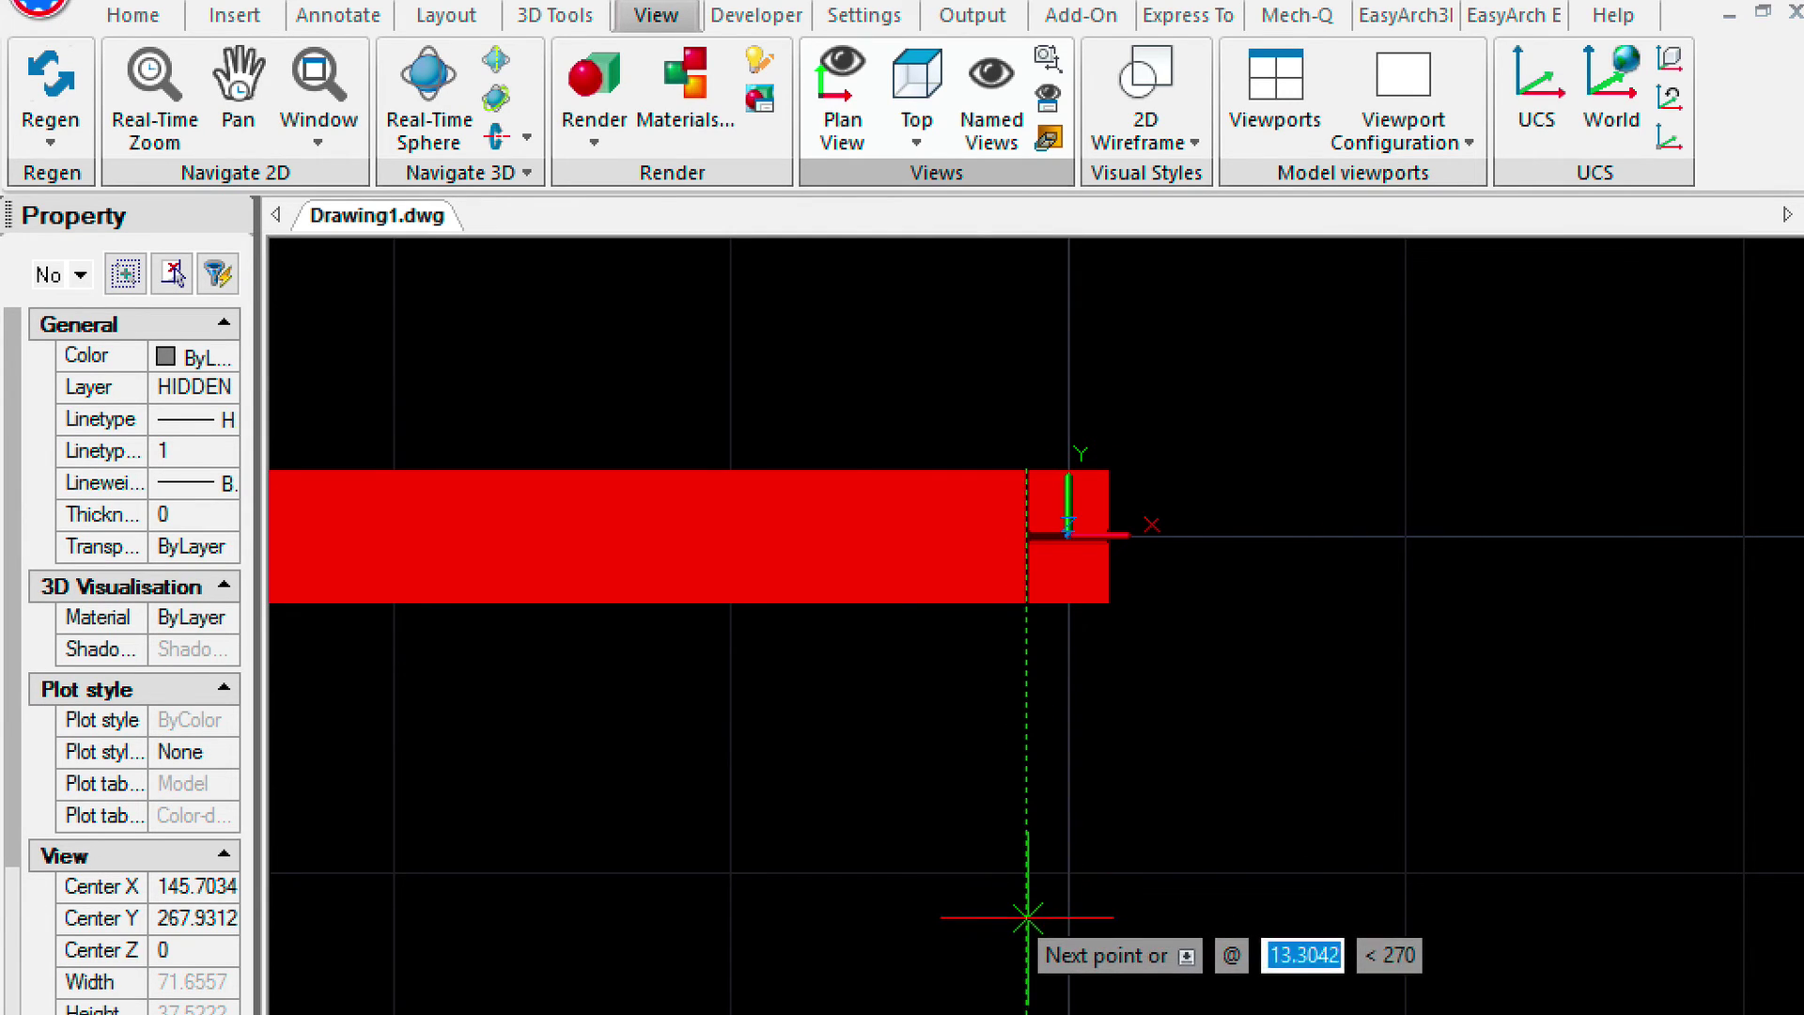
left_click(1027, 916)
key("Return")
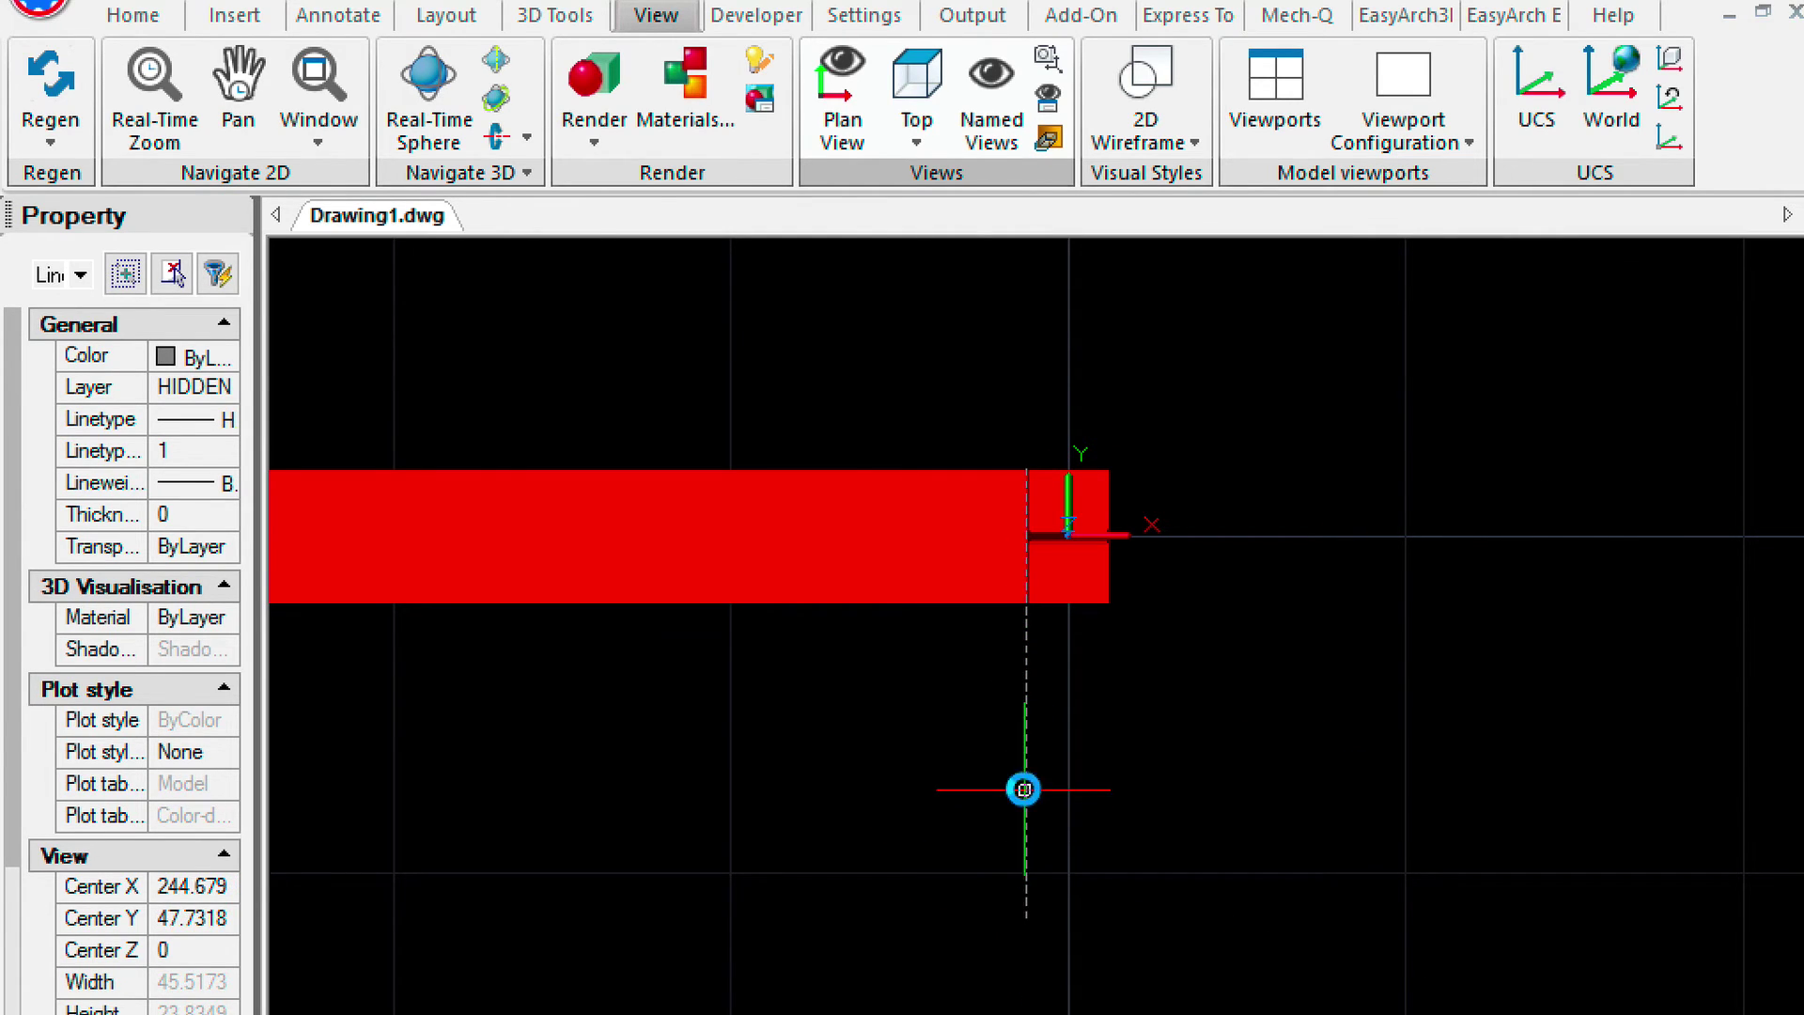
Move the line straight up at 90° so it extends past both edges of the rafter flange.
left_click(1024, 789)
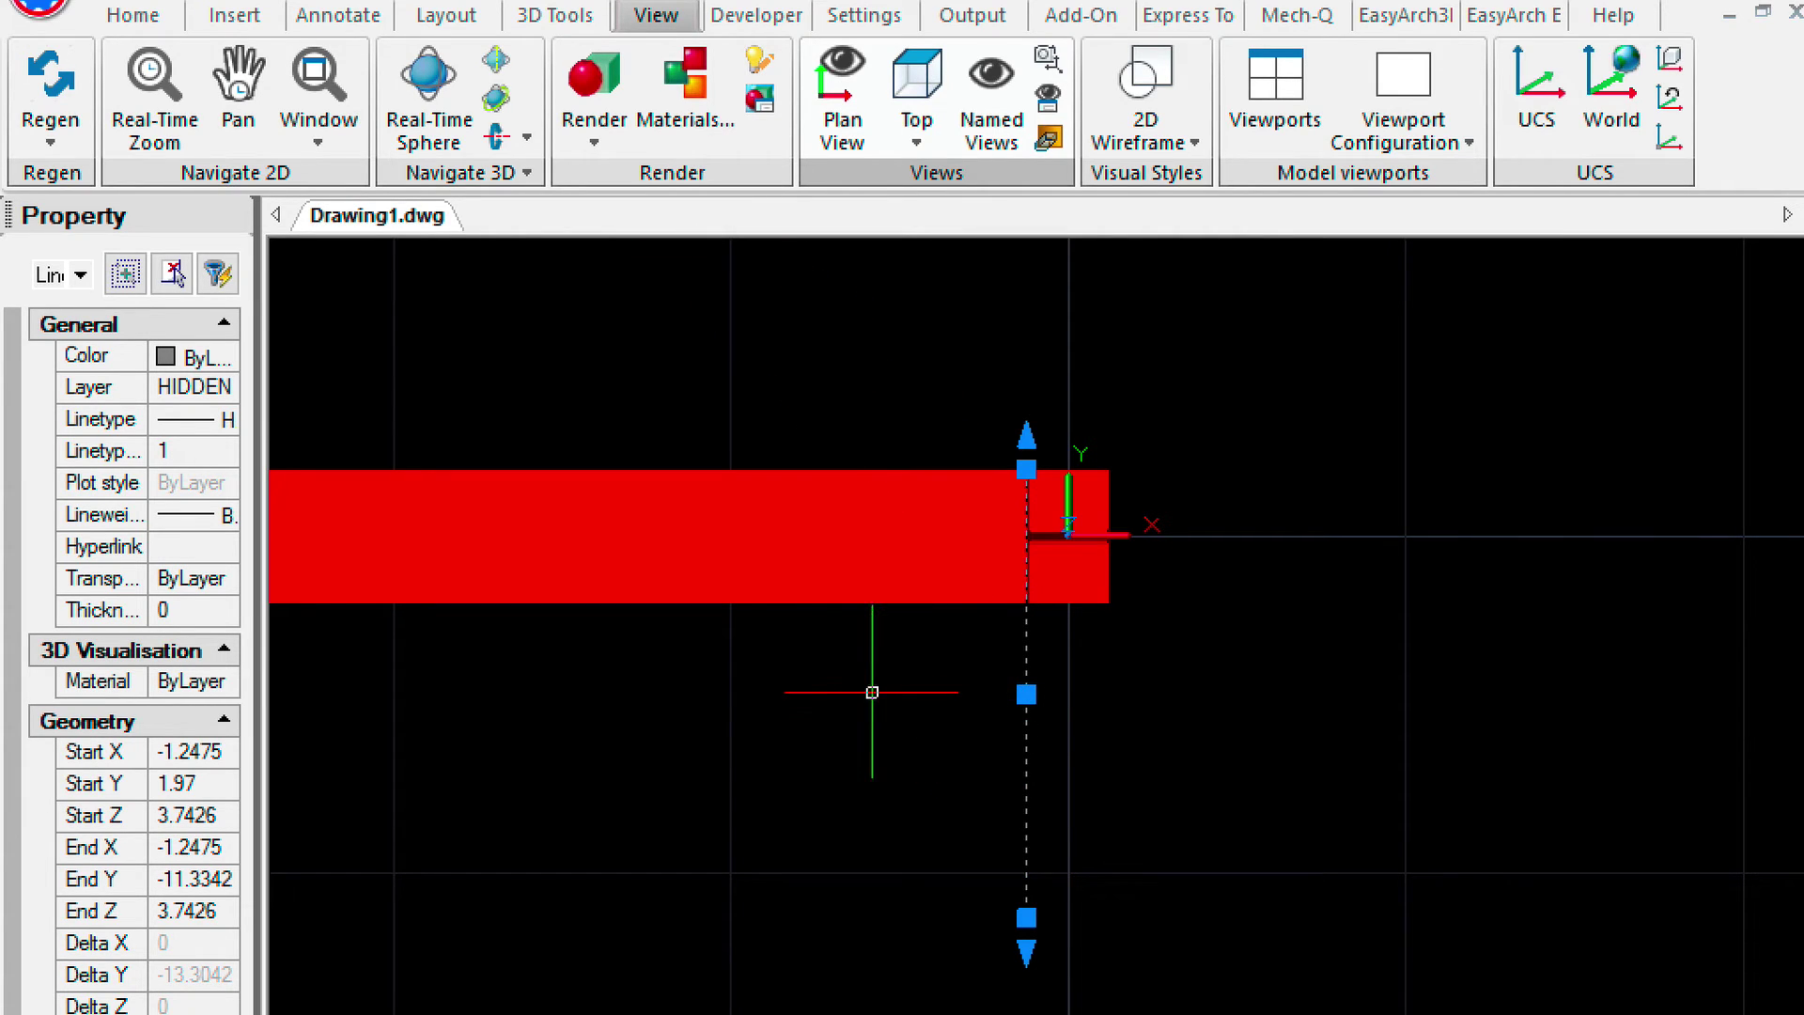
type("m")
key("Return")
left_click(855, 824)
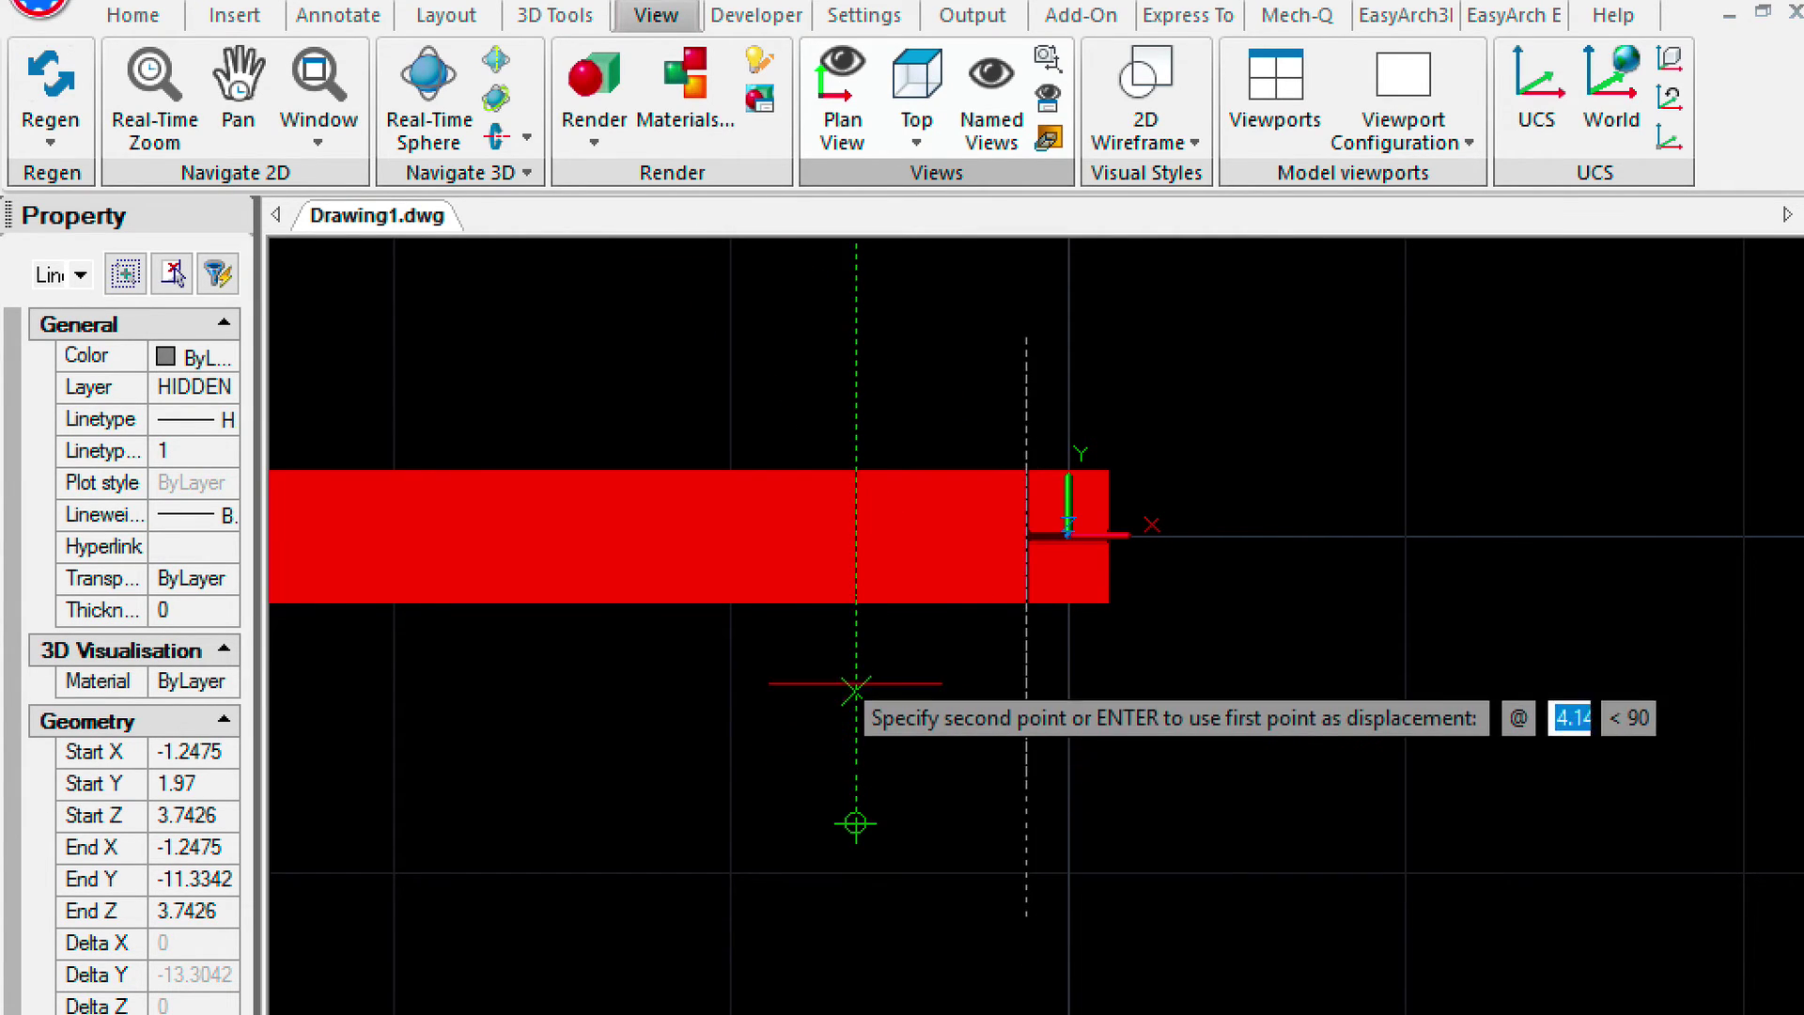
left_click(855, 673)
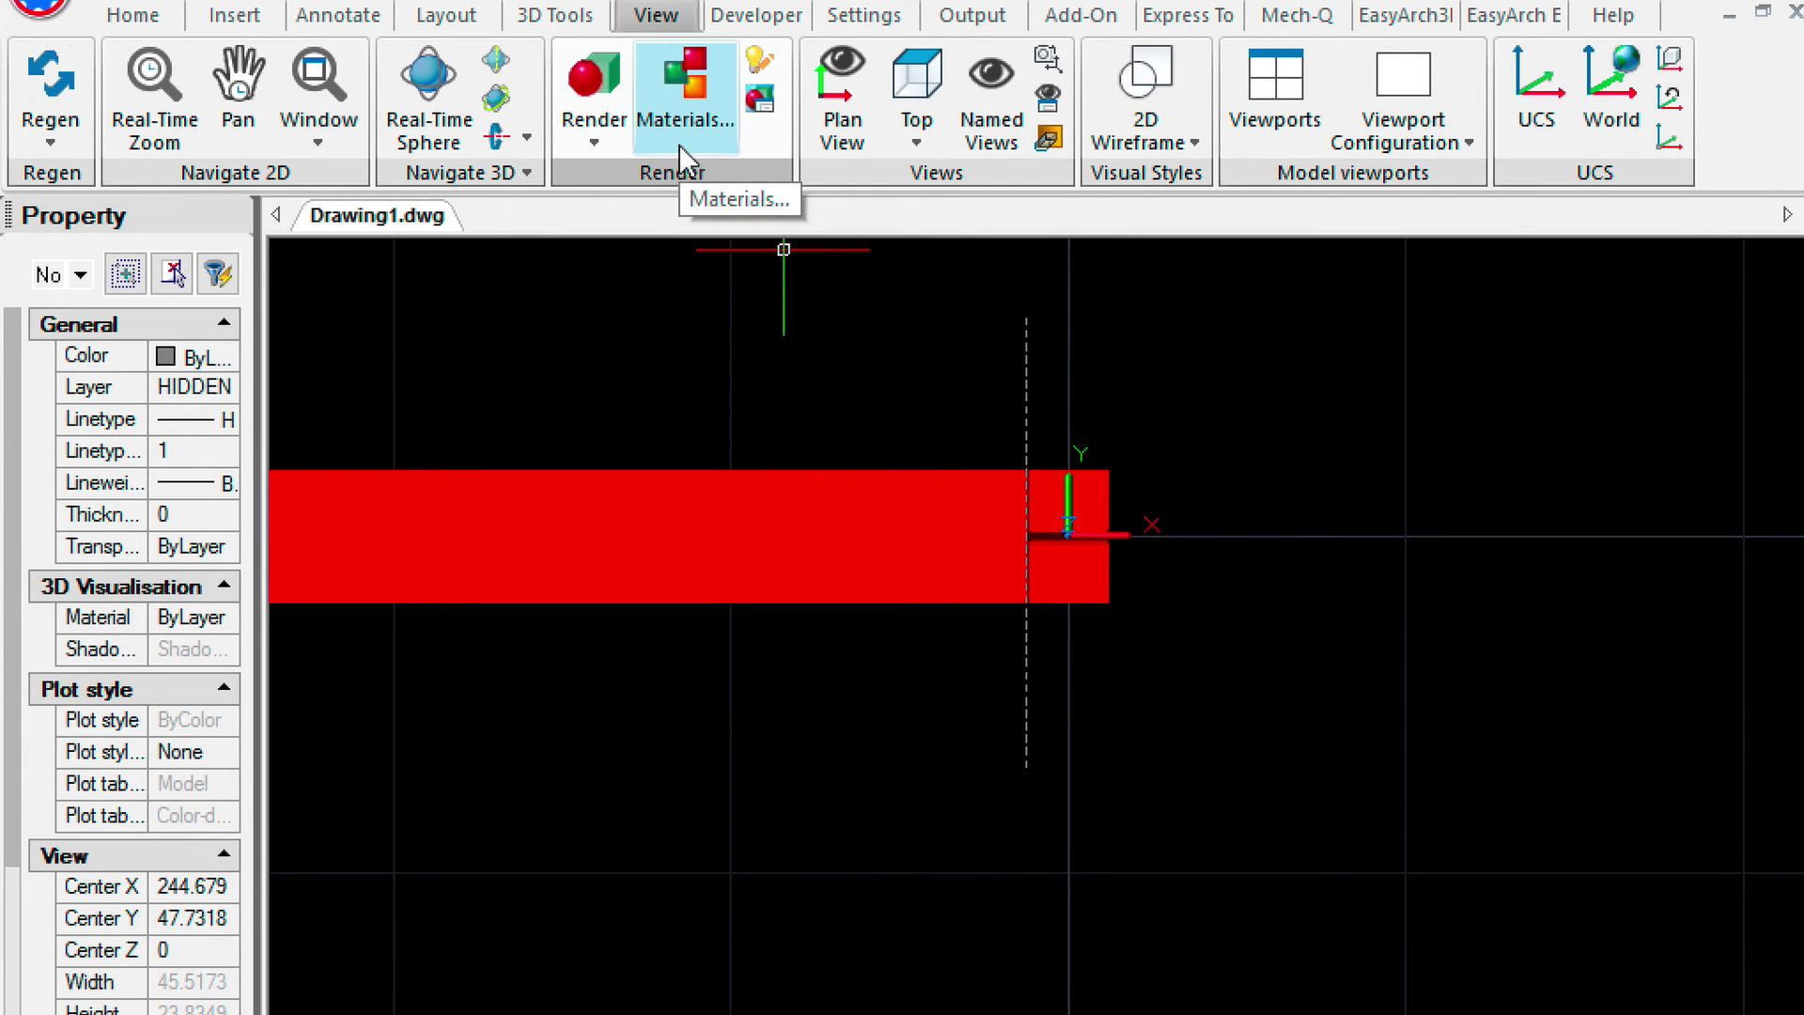
Extrude the line upward into a flat surface at the rafter's upper end and switch to the SW Isometric view.
type("XTRUDE")
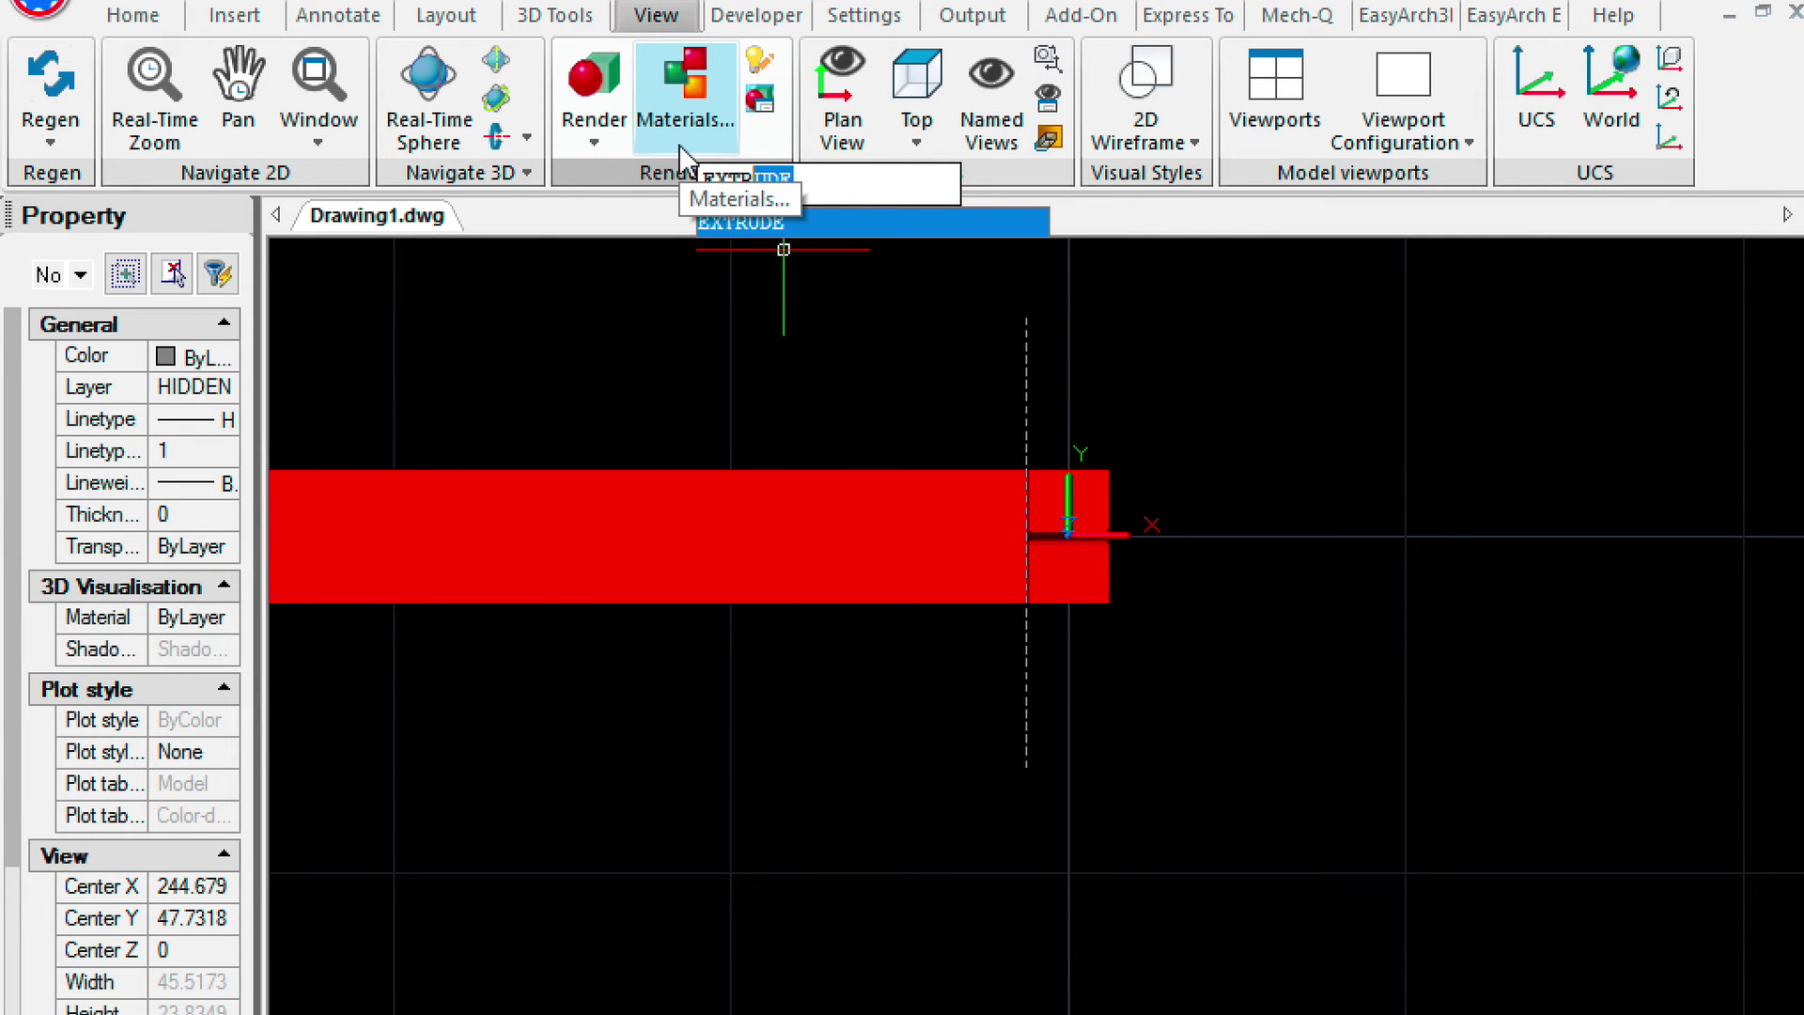
key("Return")
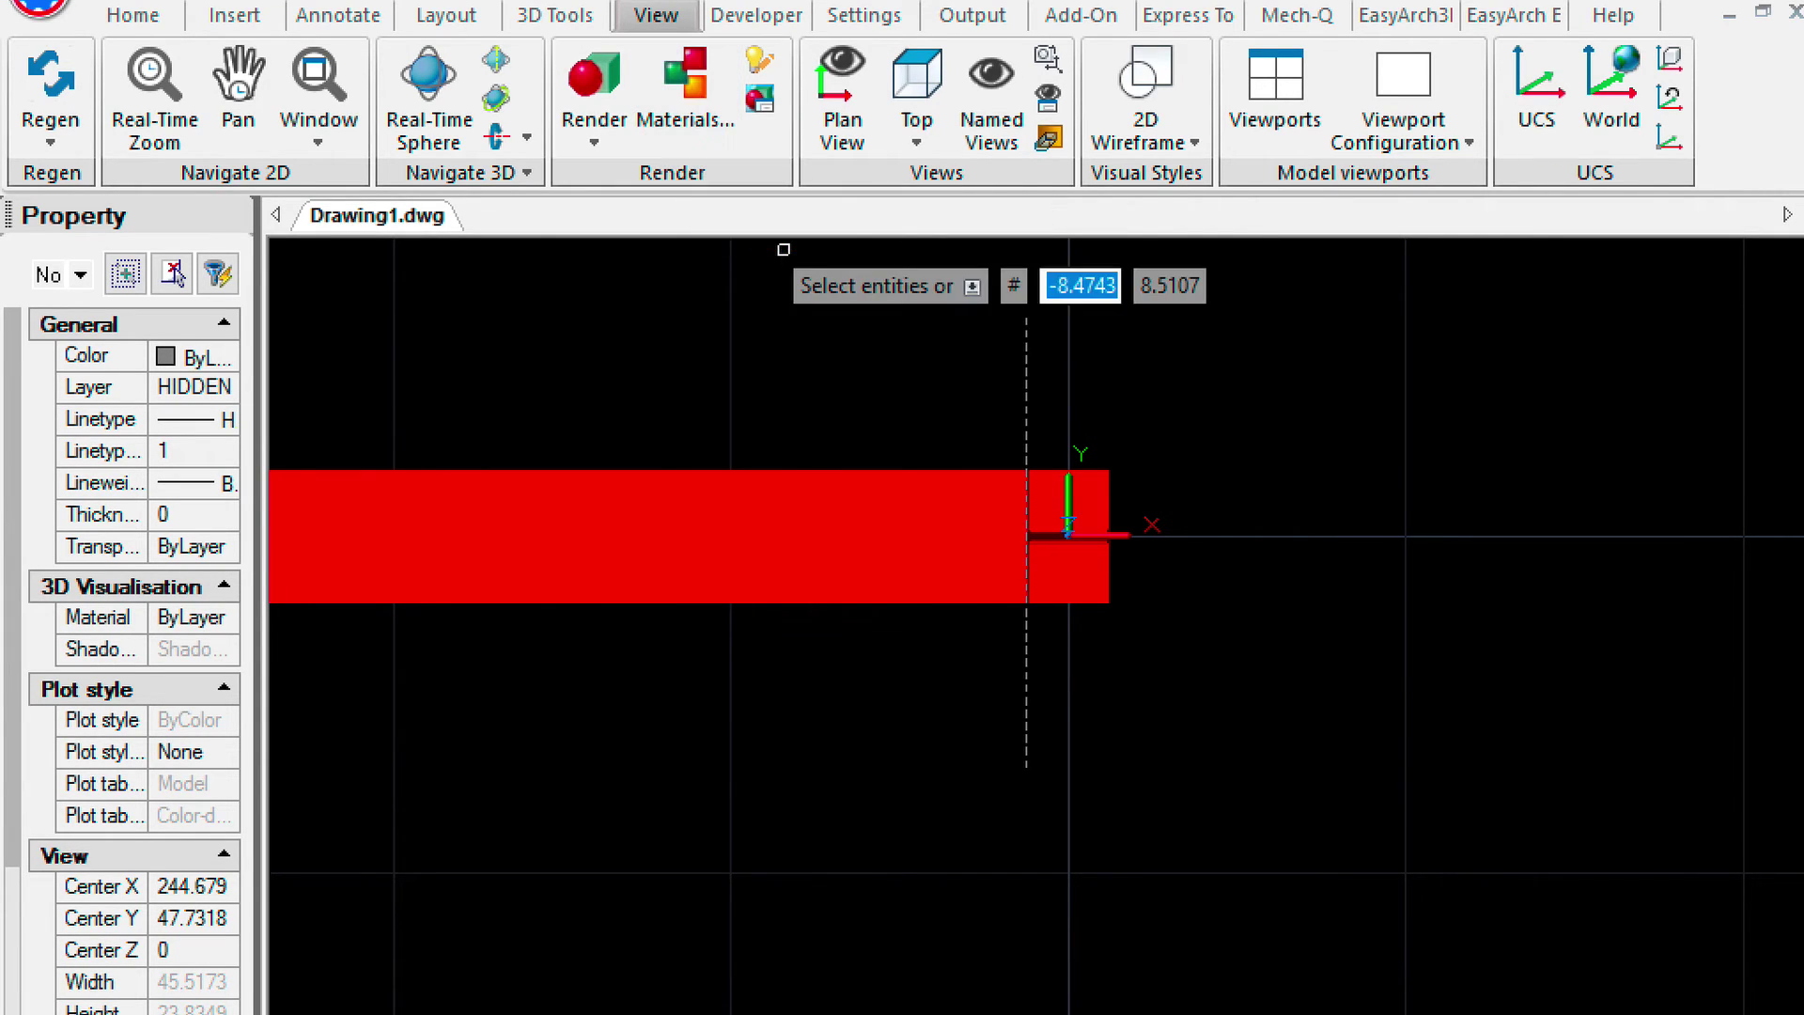
left_click(1024, 382)
key("Return")
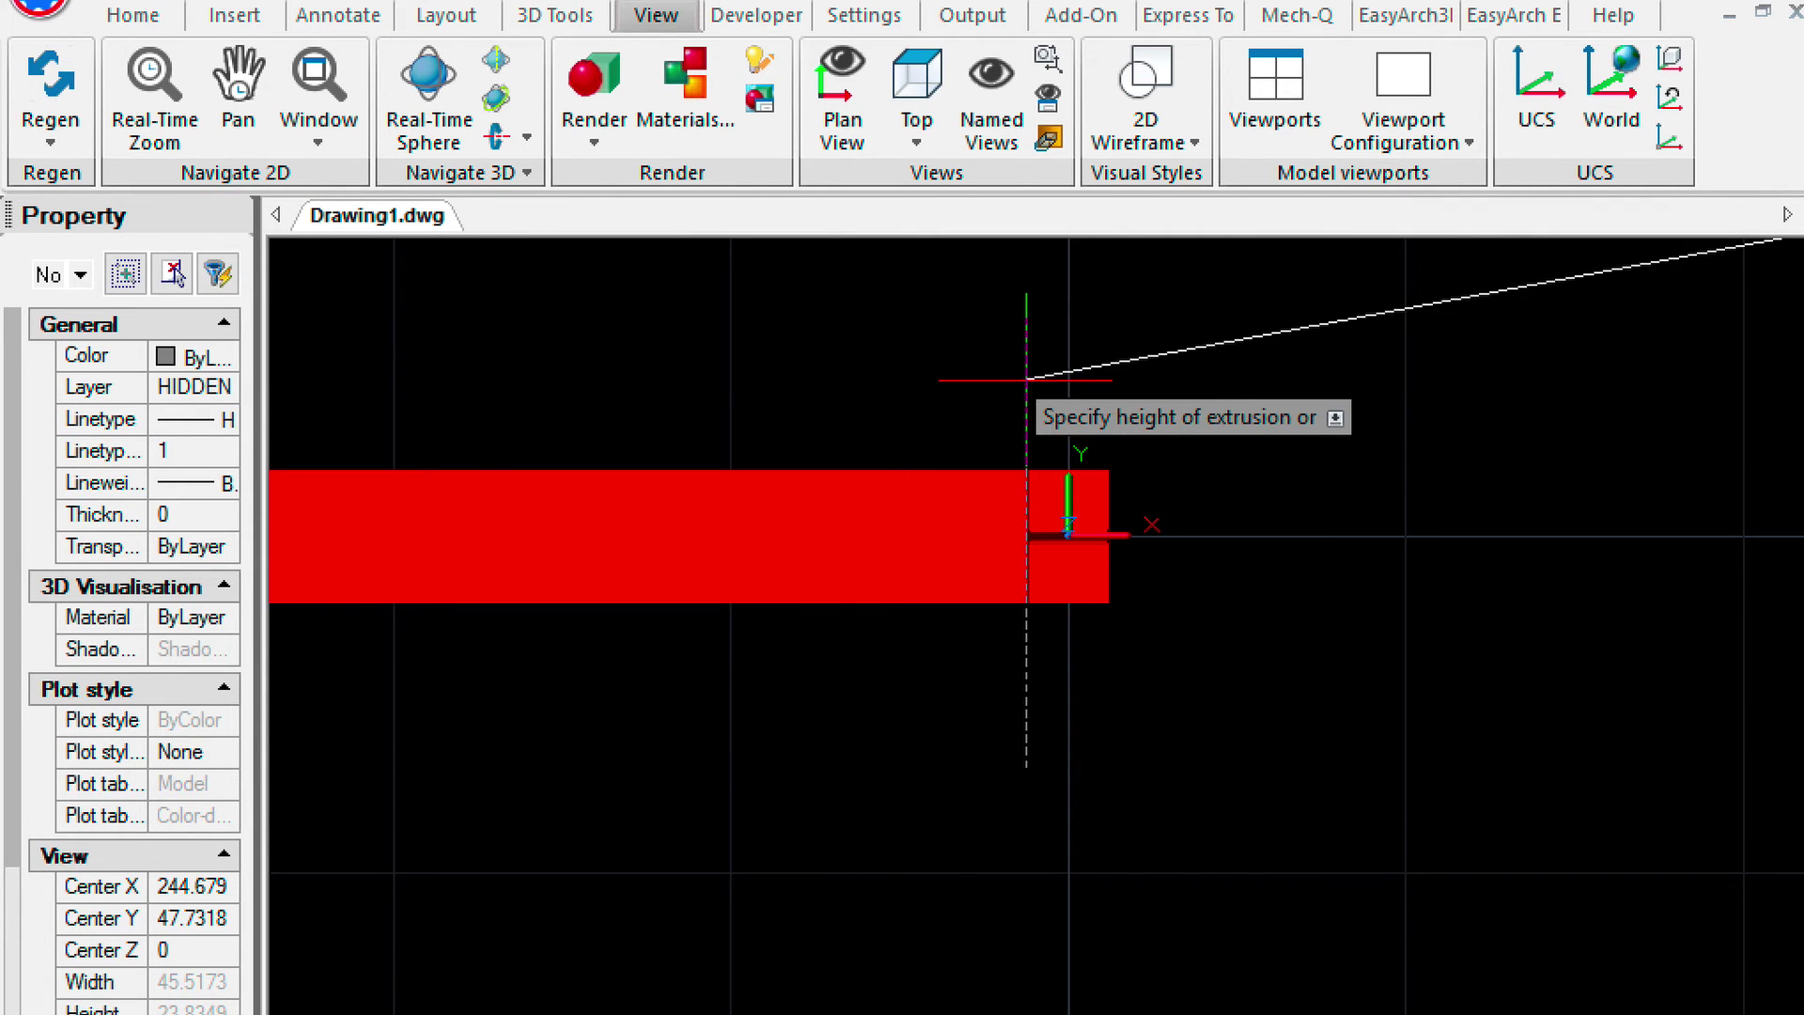
left_click(916, 143)
left_click(1027, 656)
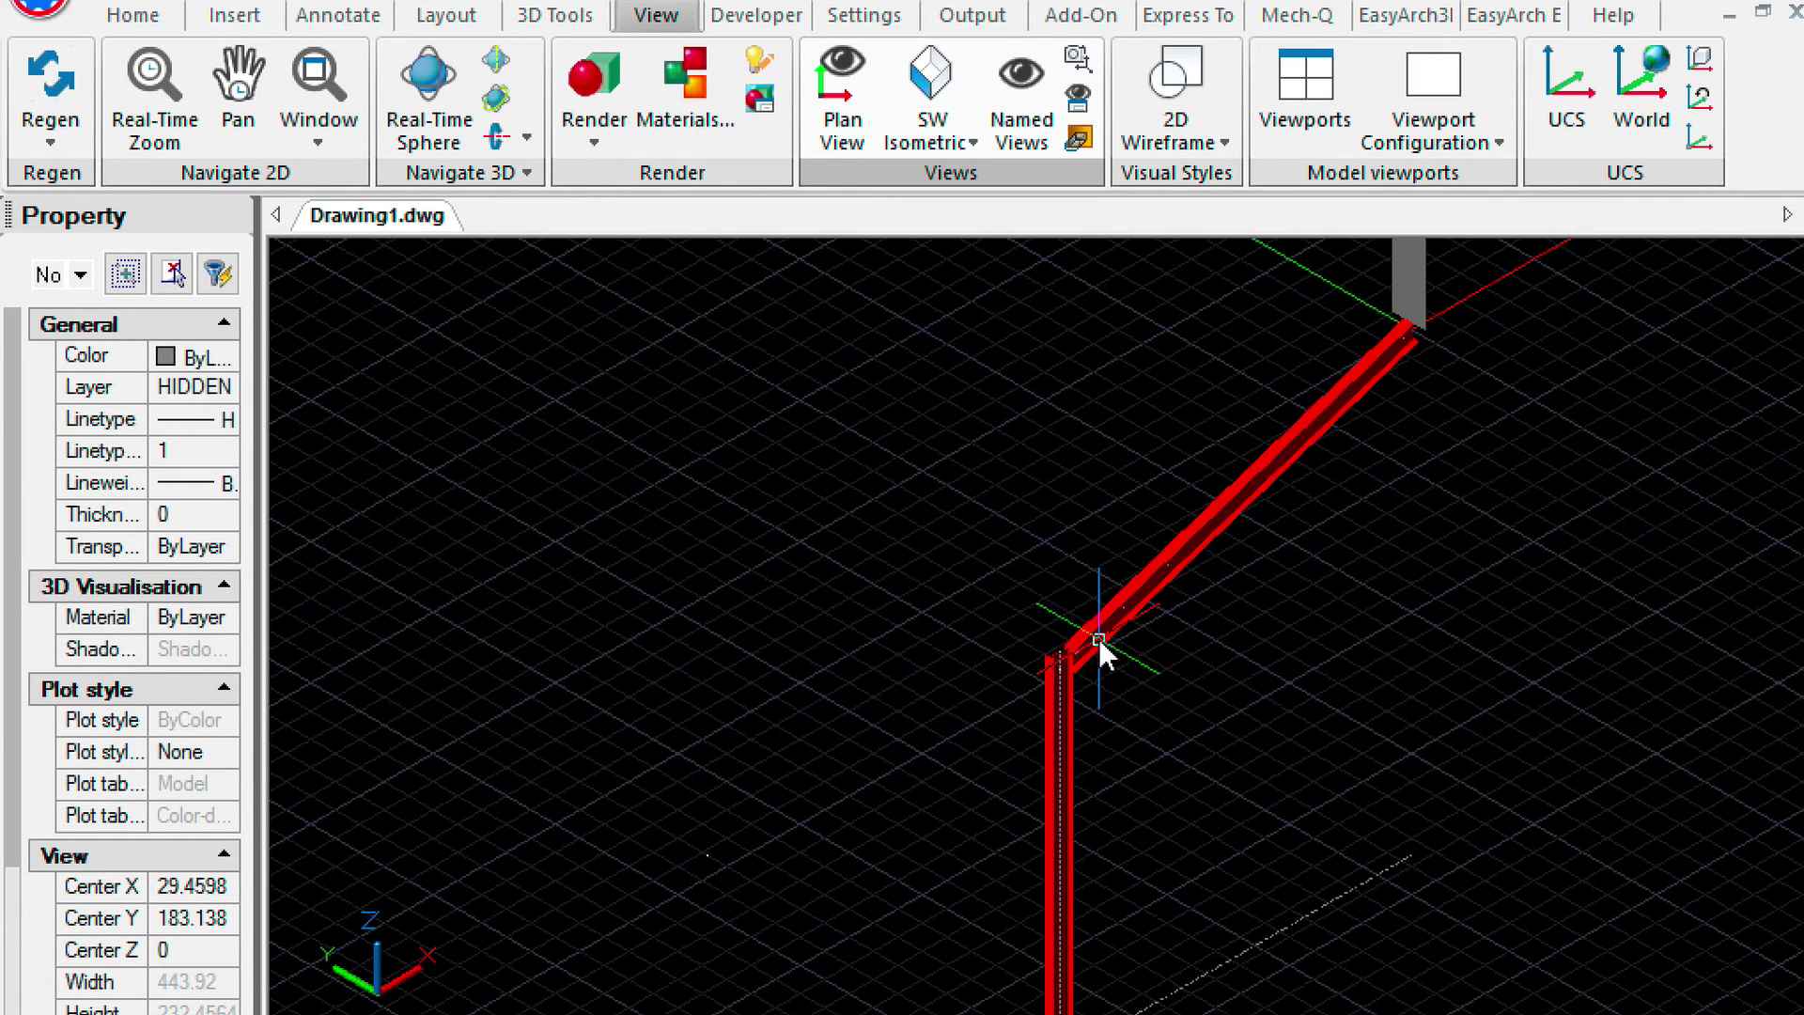
Slice the rafter at its upper end along a plane through three corners of the vertical surface, keeping both sides.
middle_click_drag(1479, 423, 1270, 603)
scroll(1270, 603, "up", 2)
middle_click_drag(1223, 412, 1227, 793)
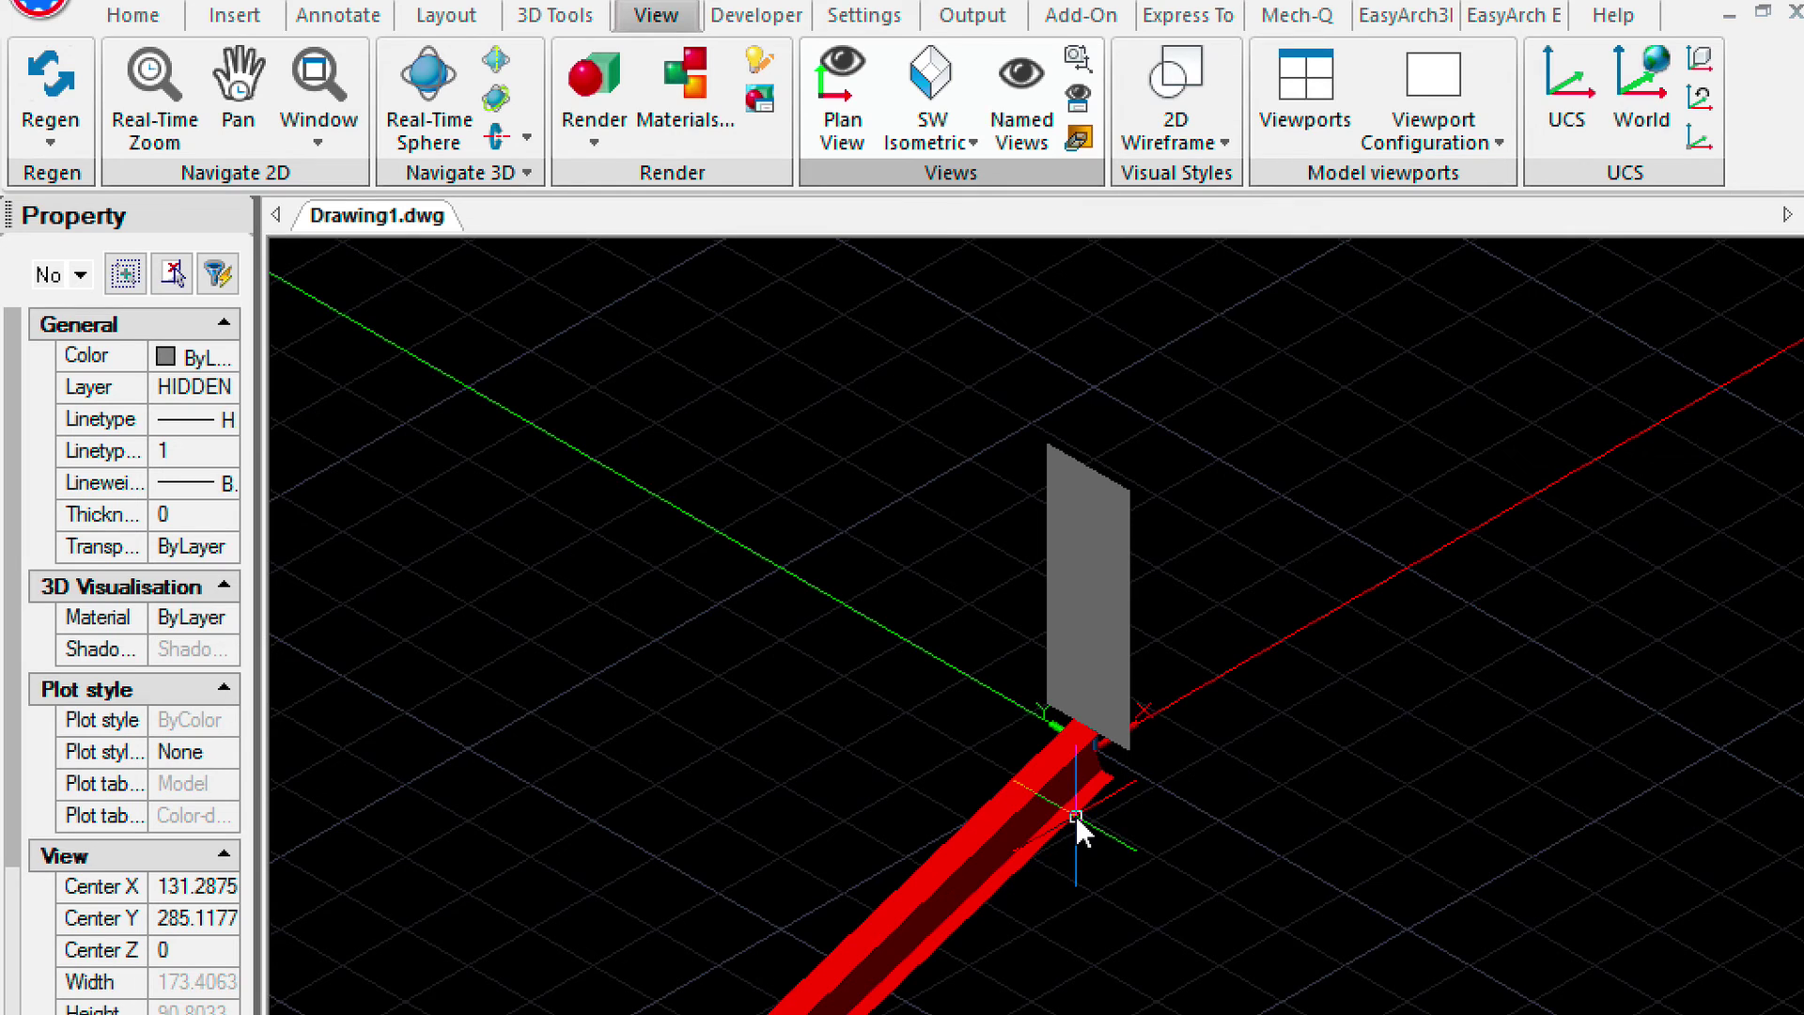
type("s")
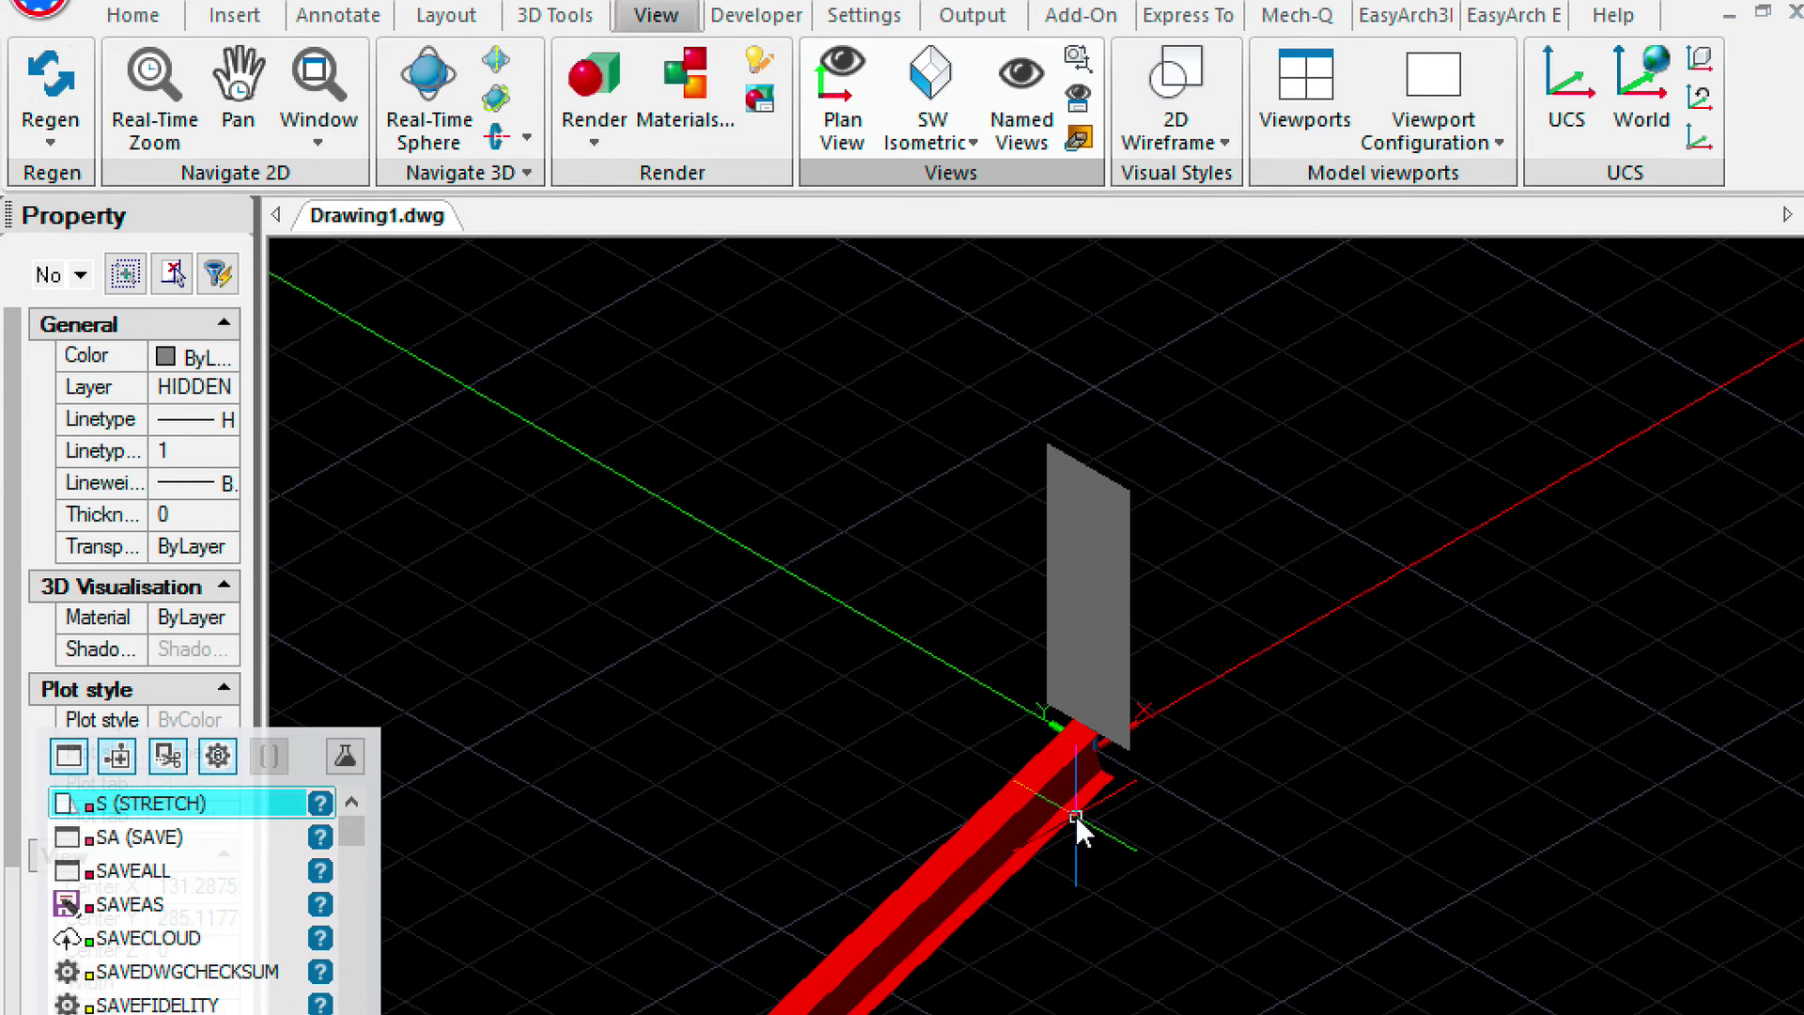
type("lice")
key("Return")
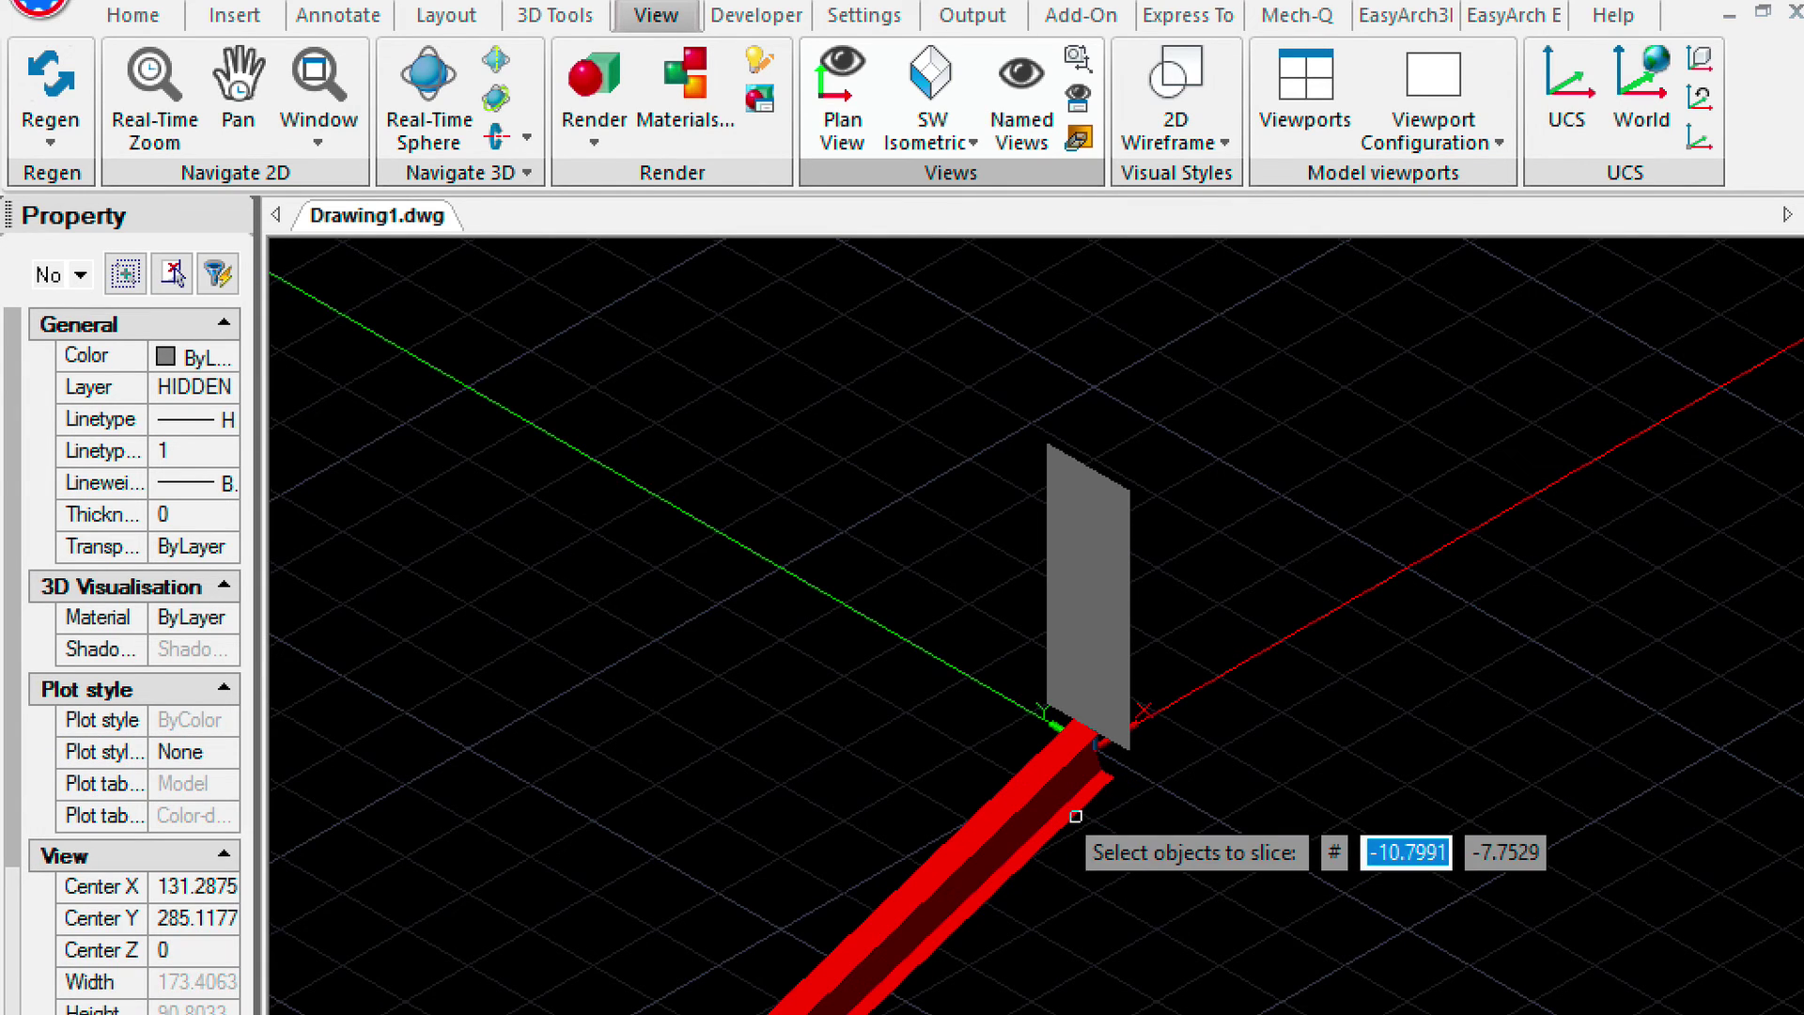
left_click(1075, 815)
key("Return")
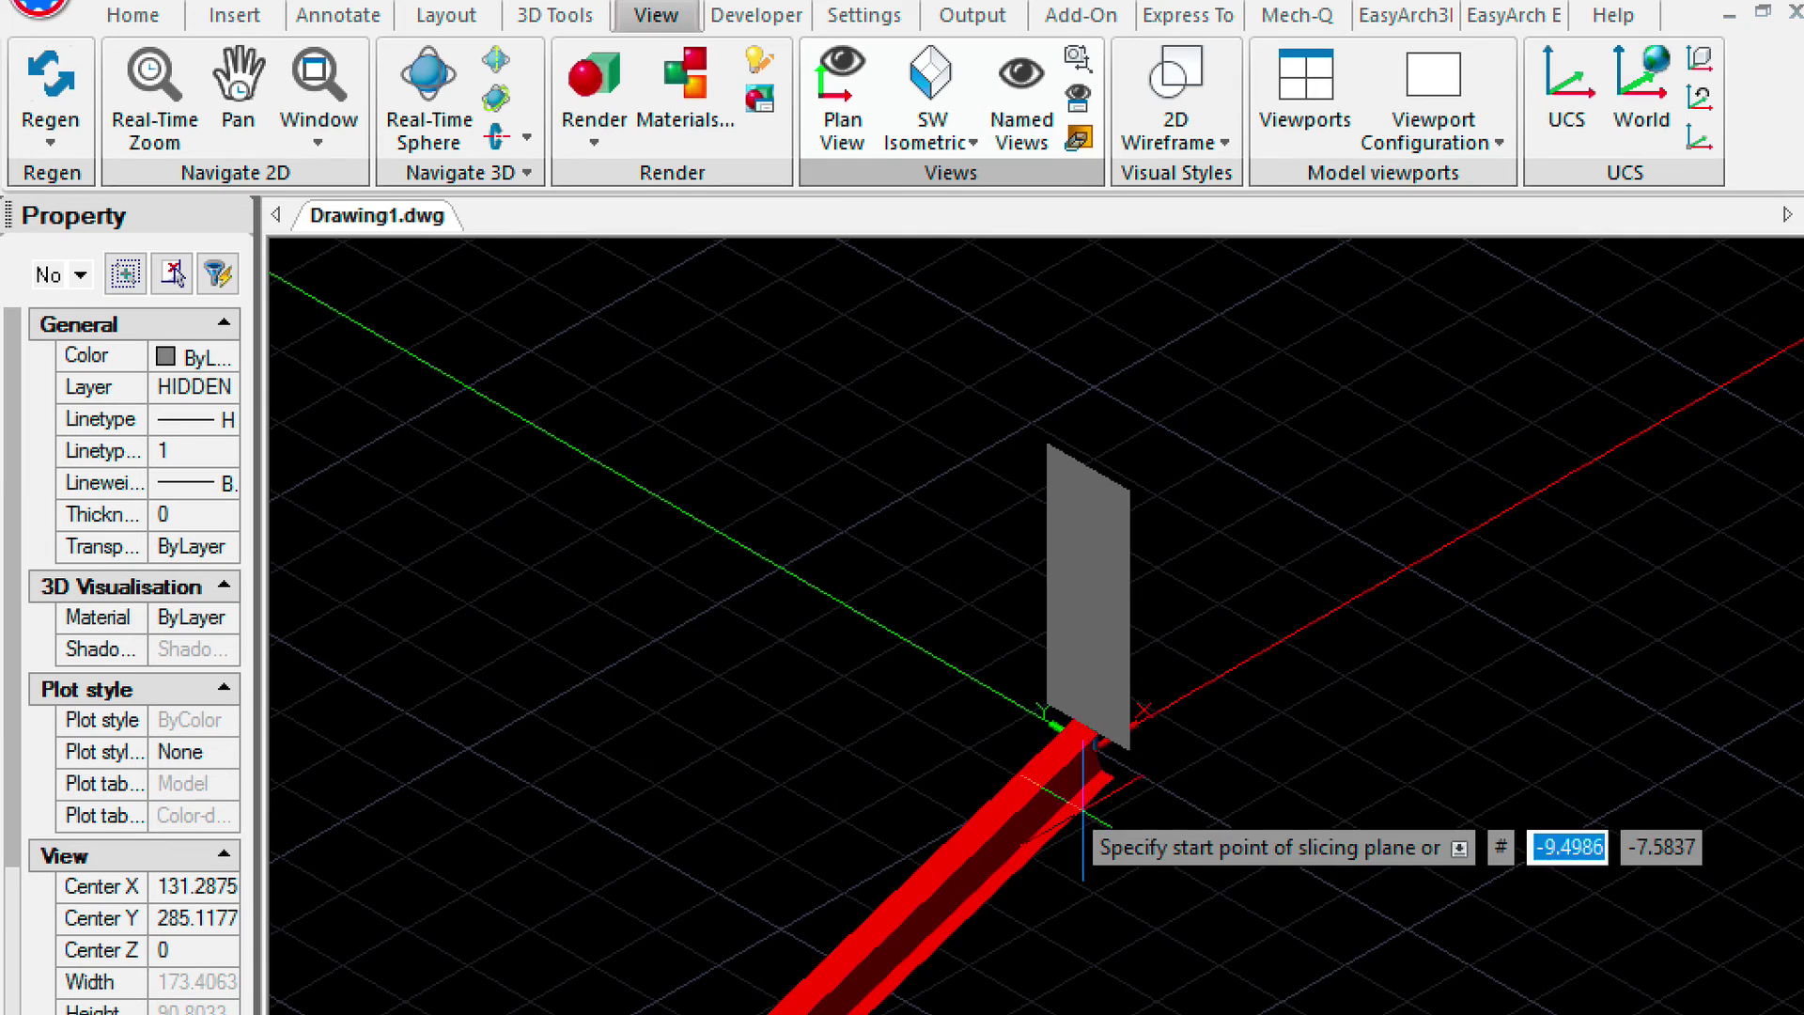
left_click(1045, 441)
left_click(1051, 717)
left_click(1130, 750)
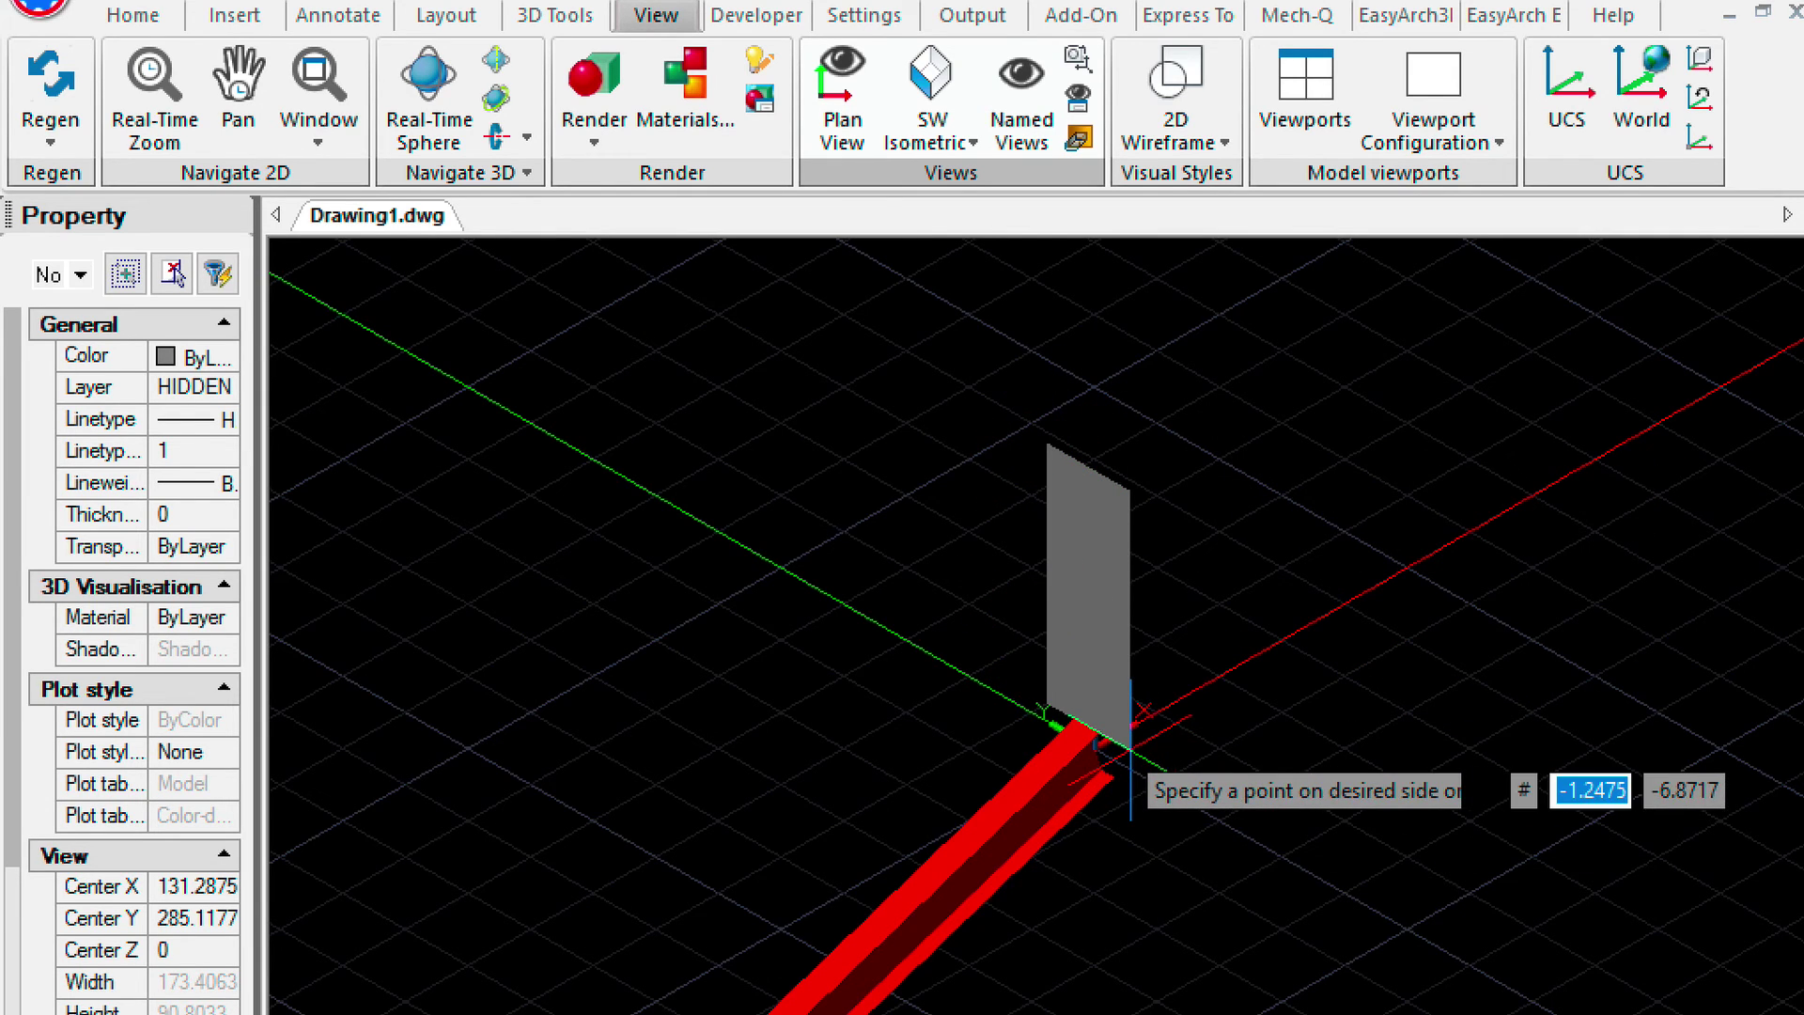
key("Return")
Delete the vertical cutting surface and the sliced-off piece at the rafter's upper end.
left_click(1126, 676)
key("Delete")
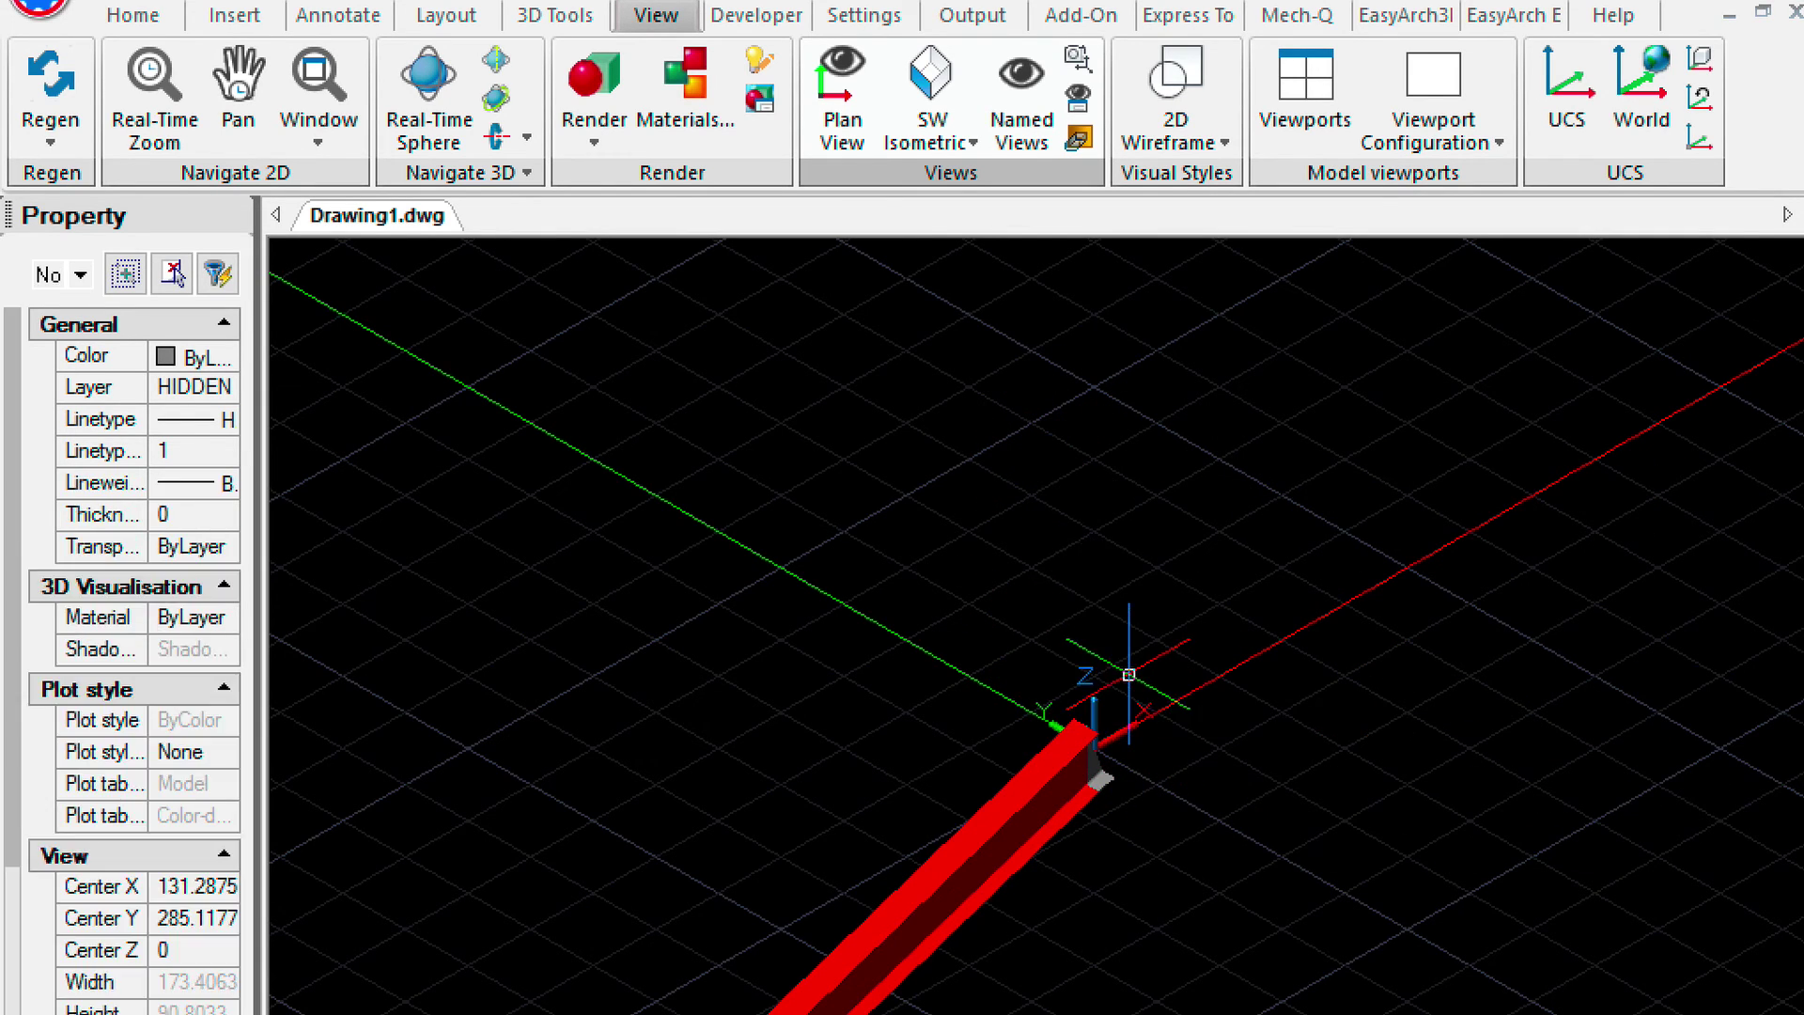
scroll(1087, 746, "up", 4)
scroll(1146, 845, "up", 3)
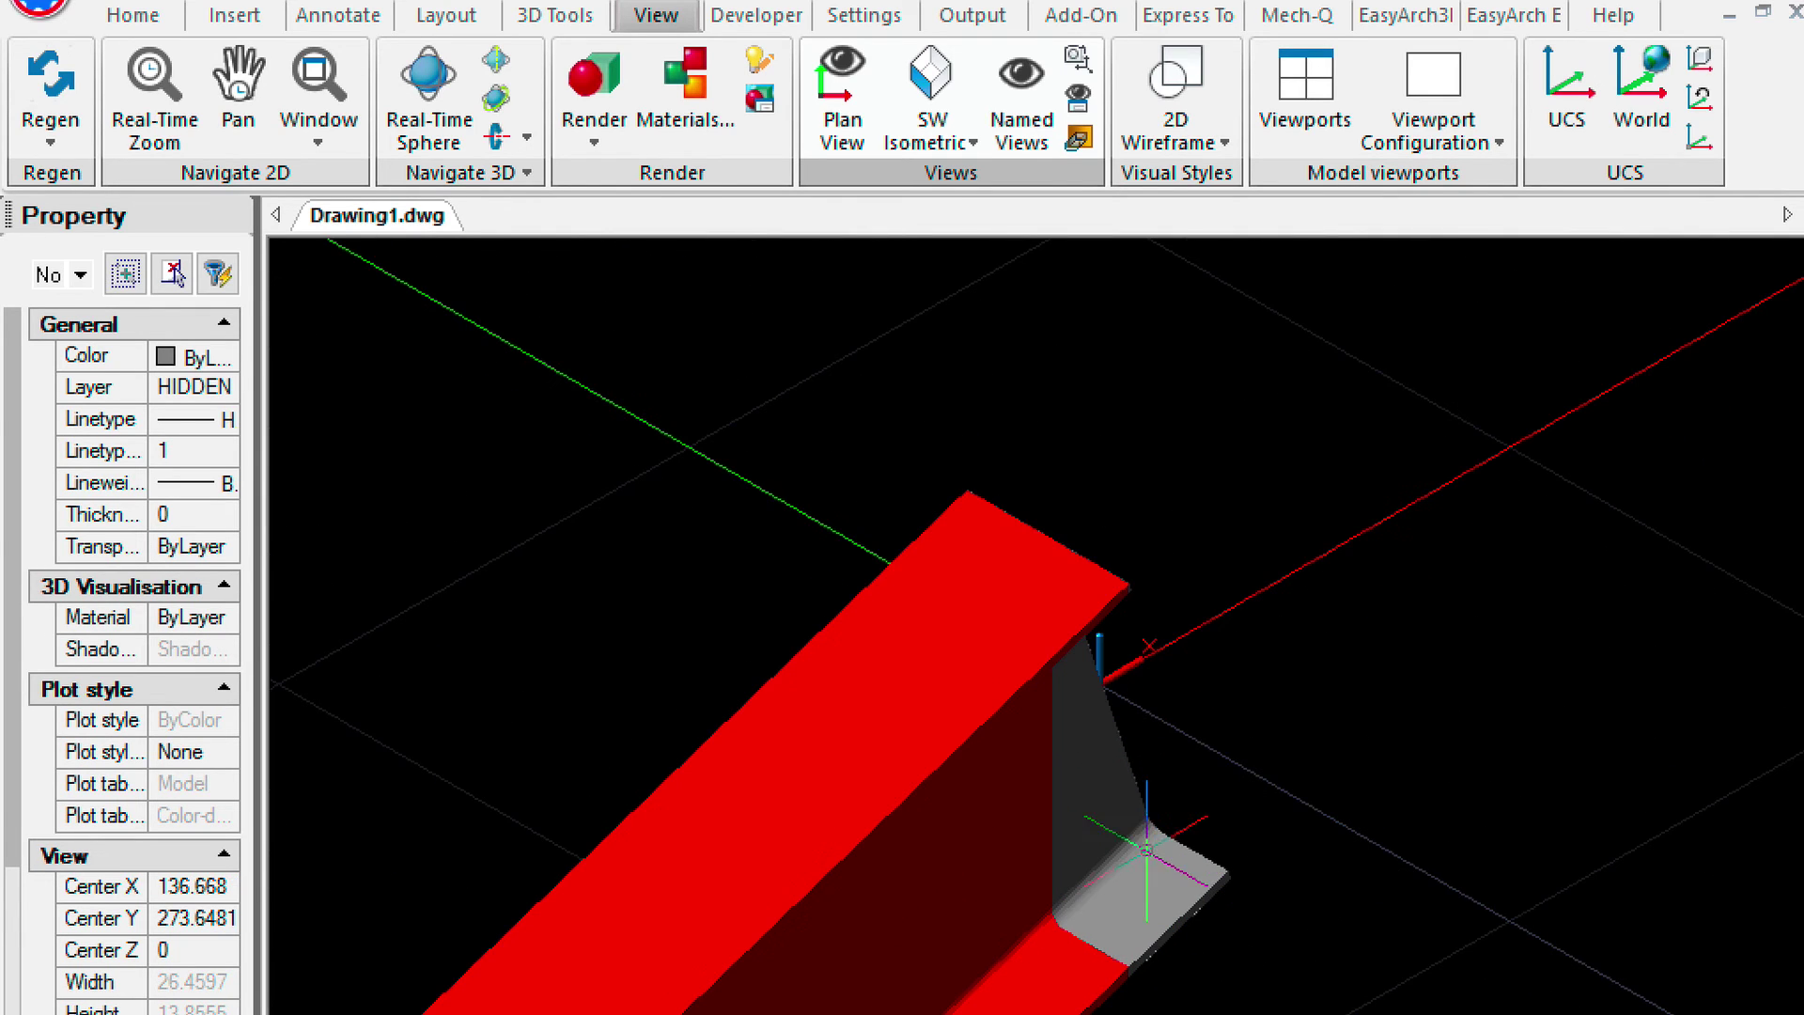
left_click(1212, 868)
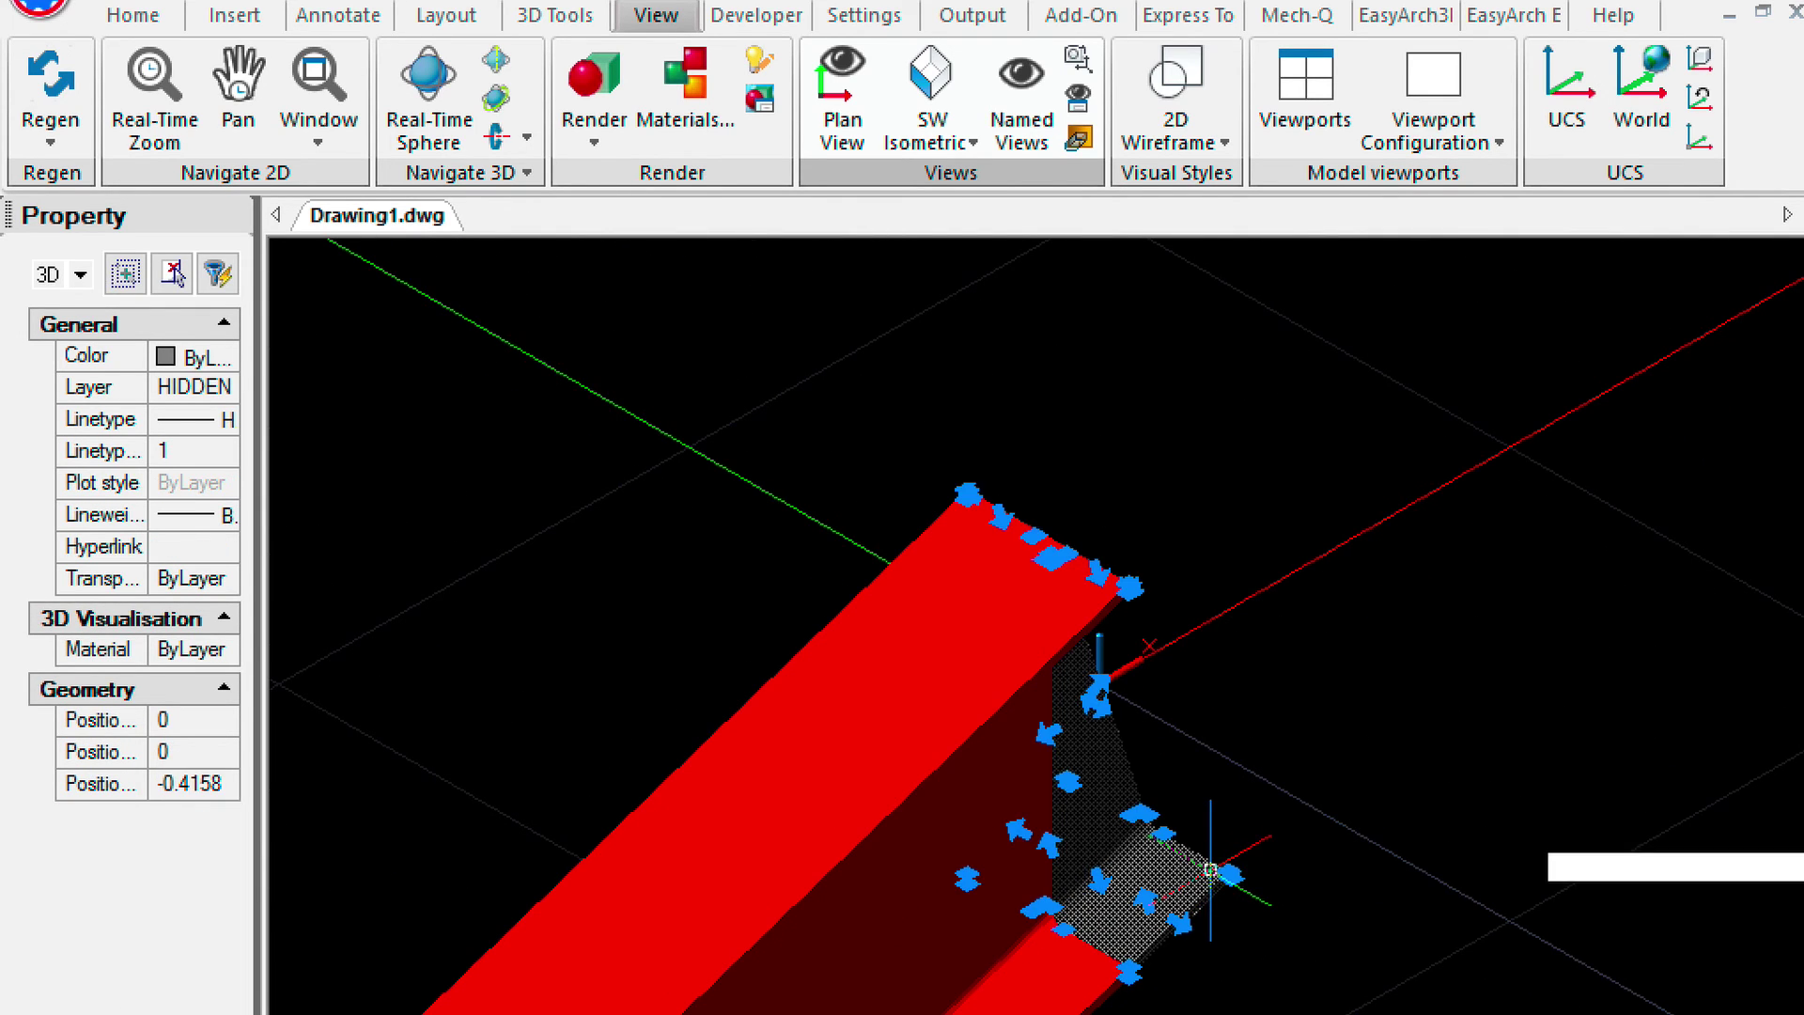
key("Delete")
In the Top view, mirror the entire half frame about a vertical line through the rafter's trimmed upper end, keeping the original entities.
scroll(1077, 891, "down", 2)
scroll(1077, 891, "down", 6)
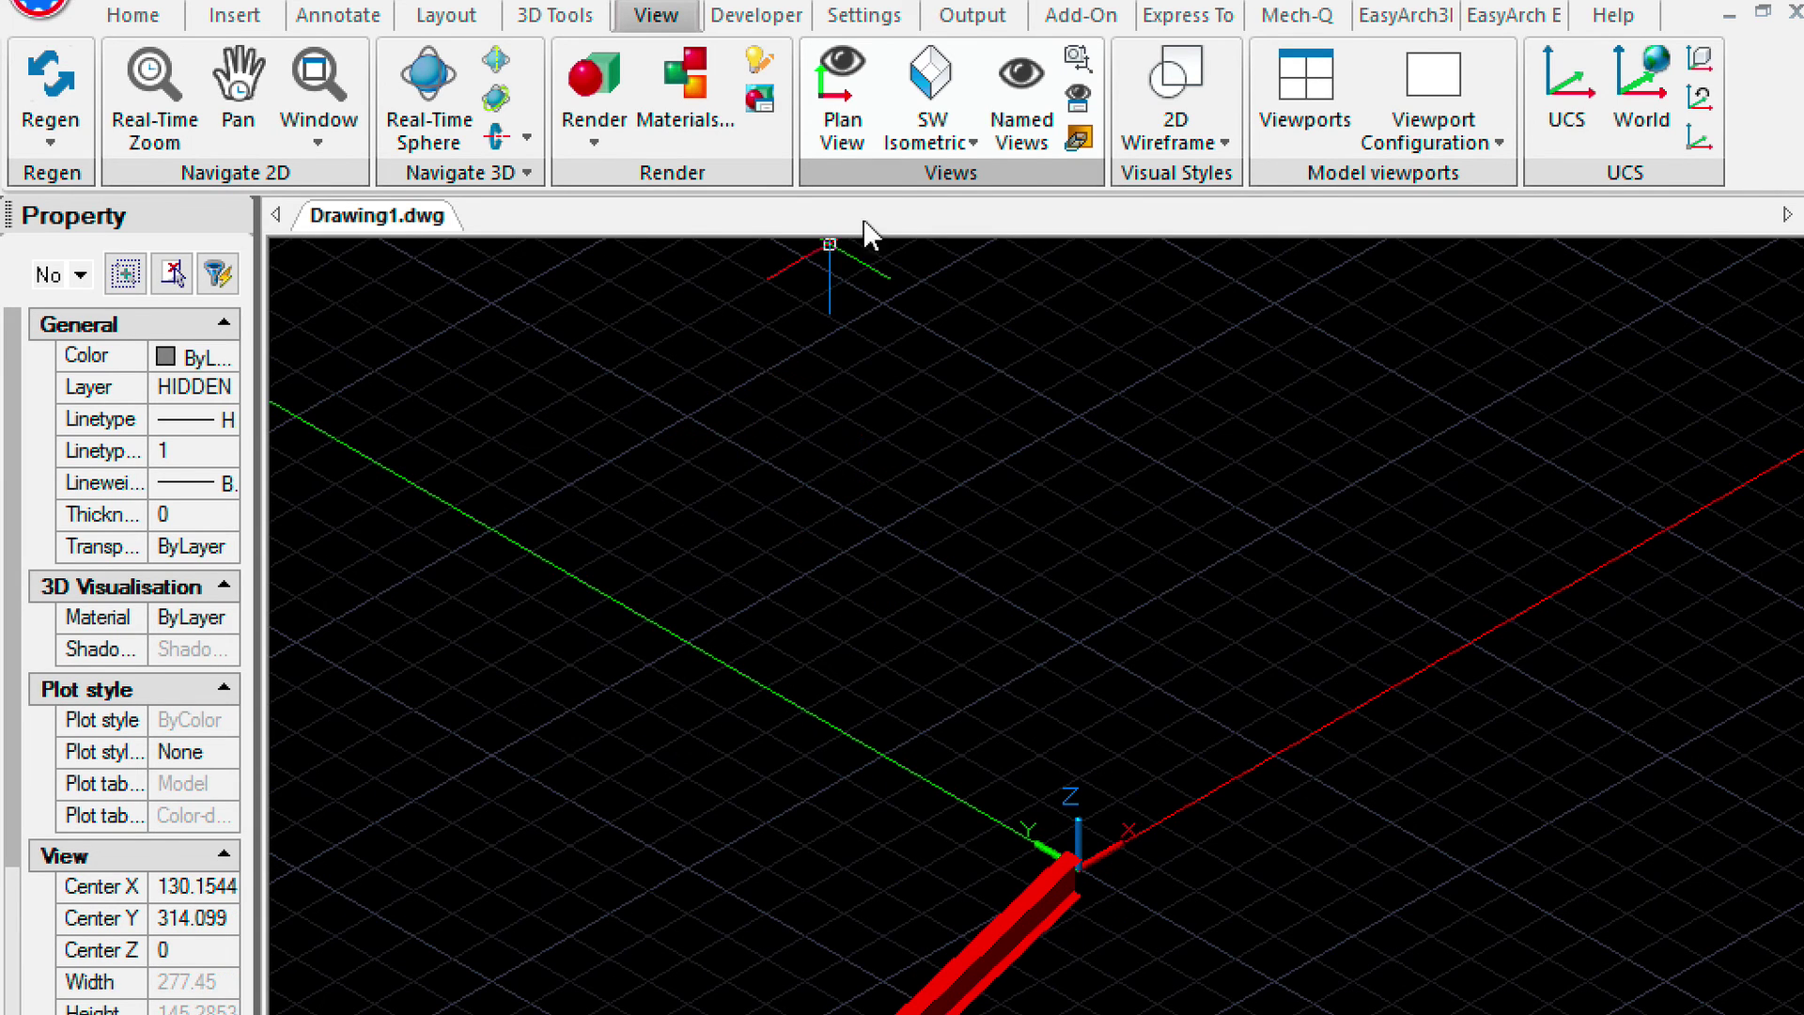
left_click(972, 142)
left_click(949, 143)
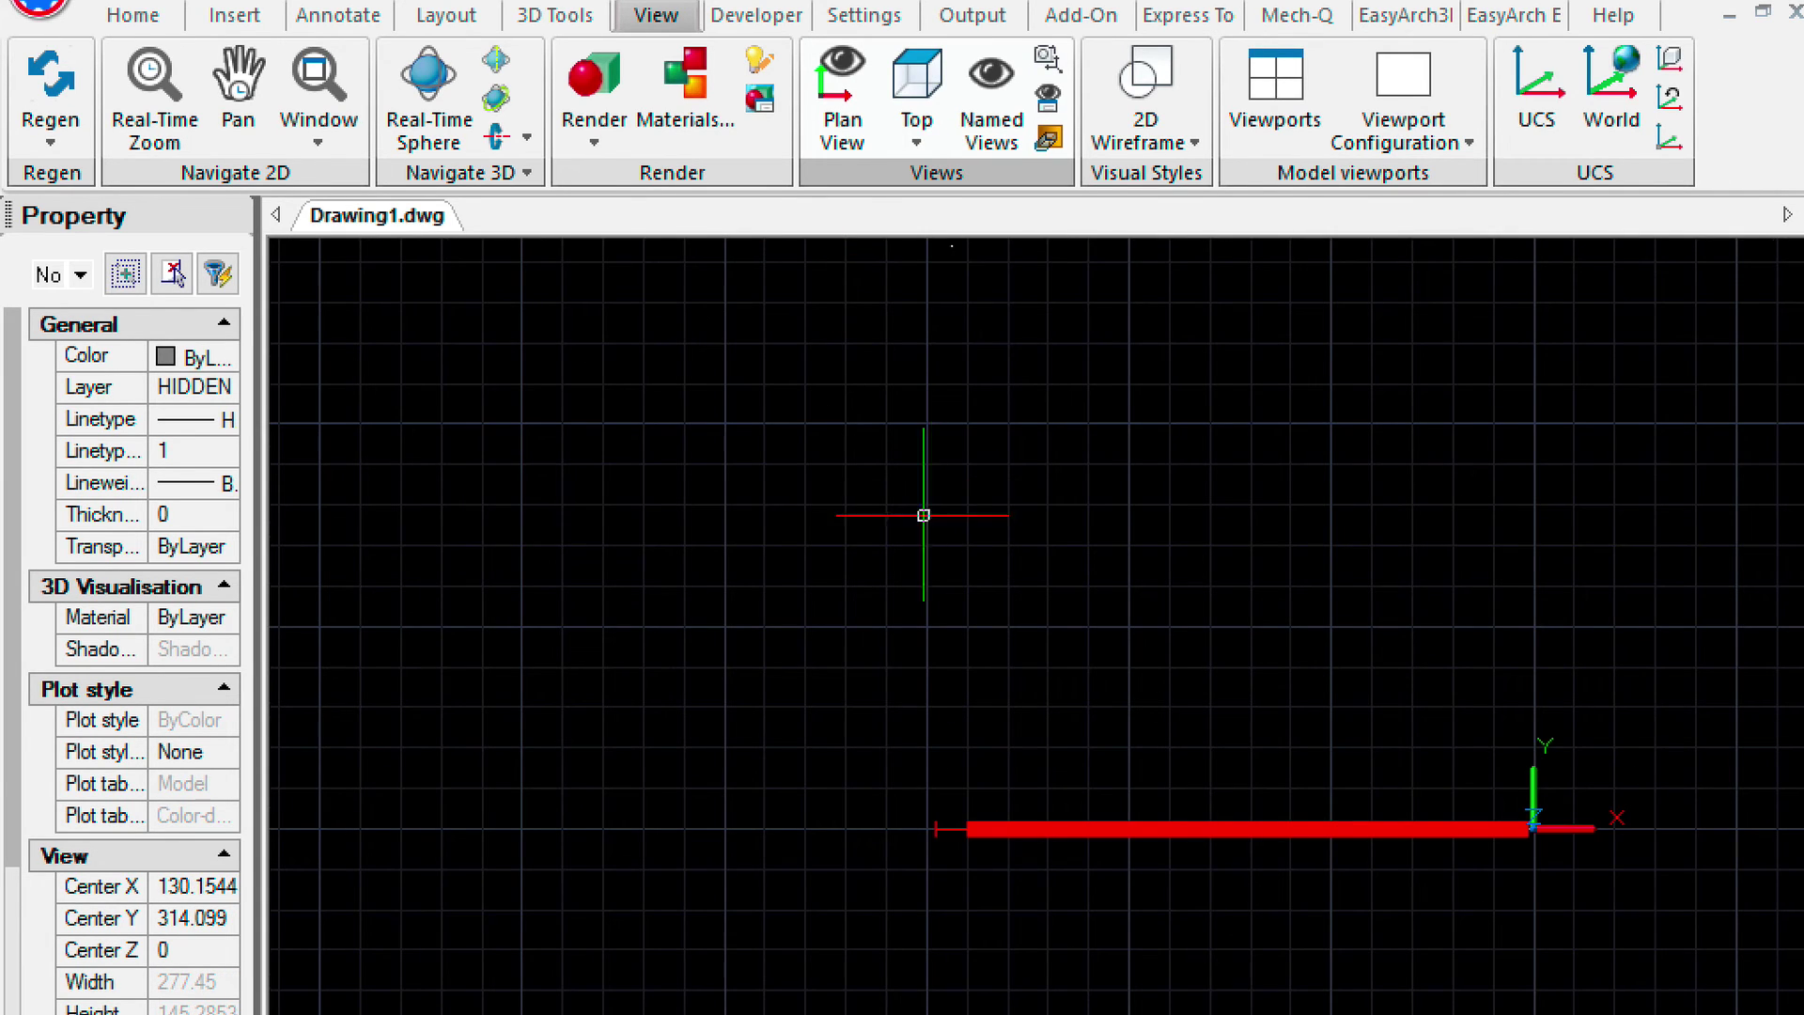
left_click_drag(831, 682, 1592, 897)
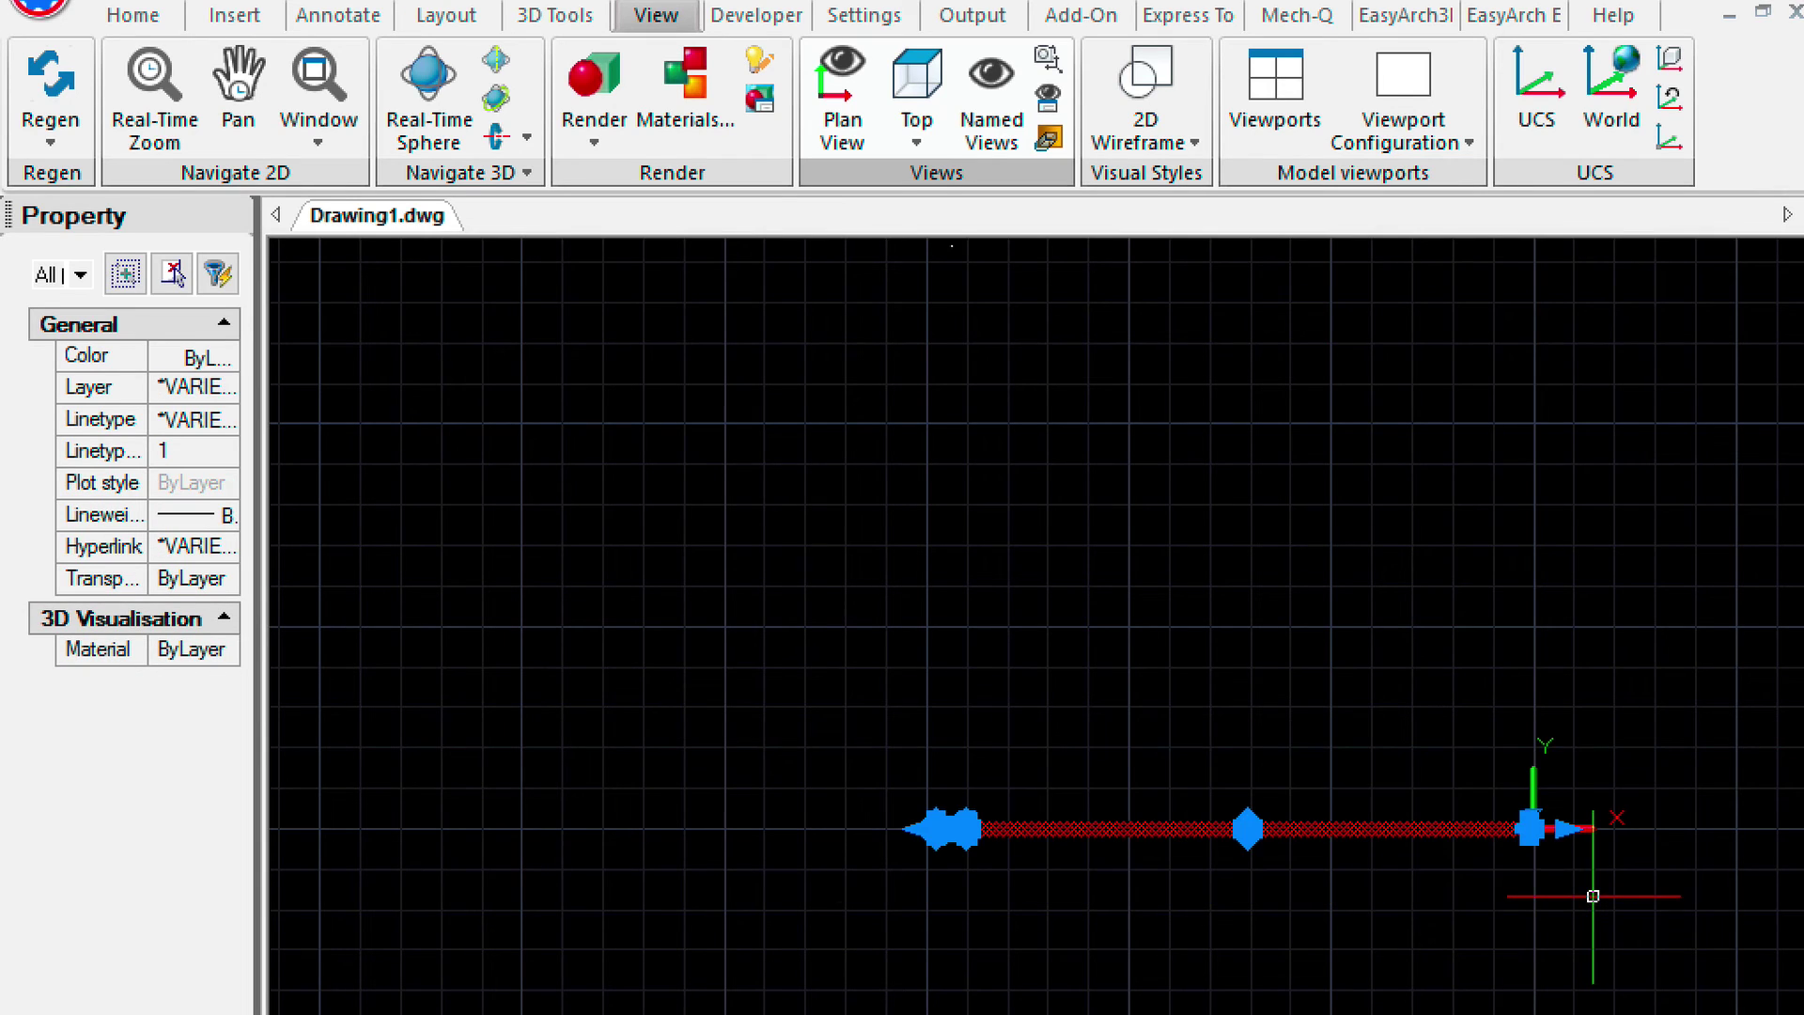
type("mi")
key("Return")
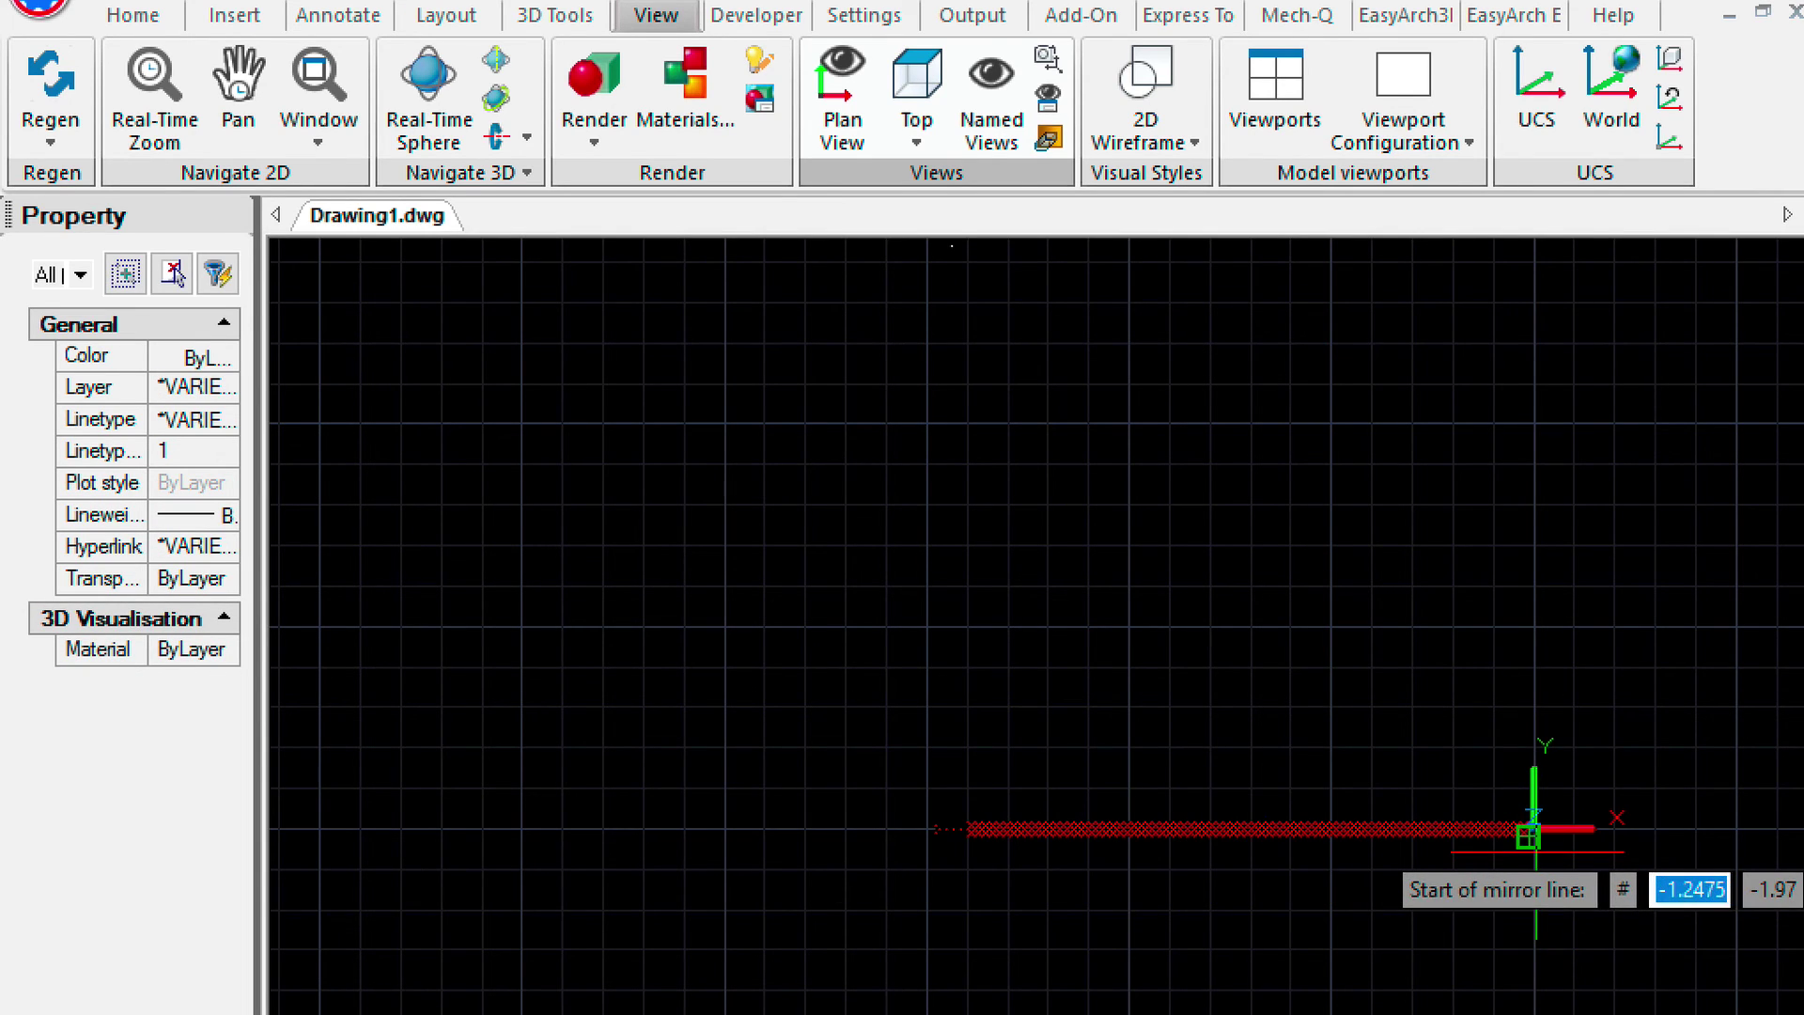
left_click(1535, 851)
left_click(1527, 566)
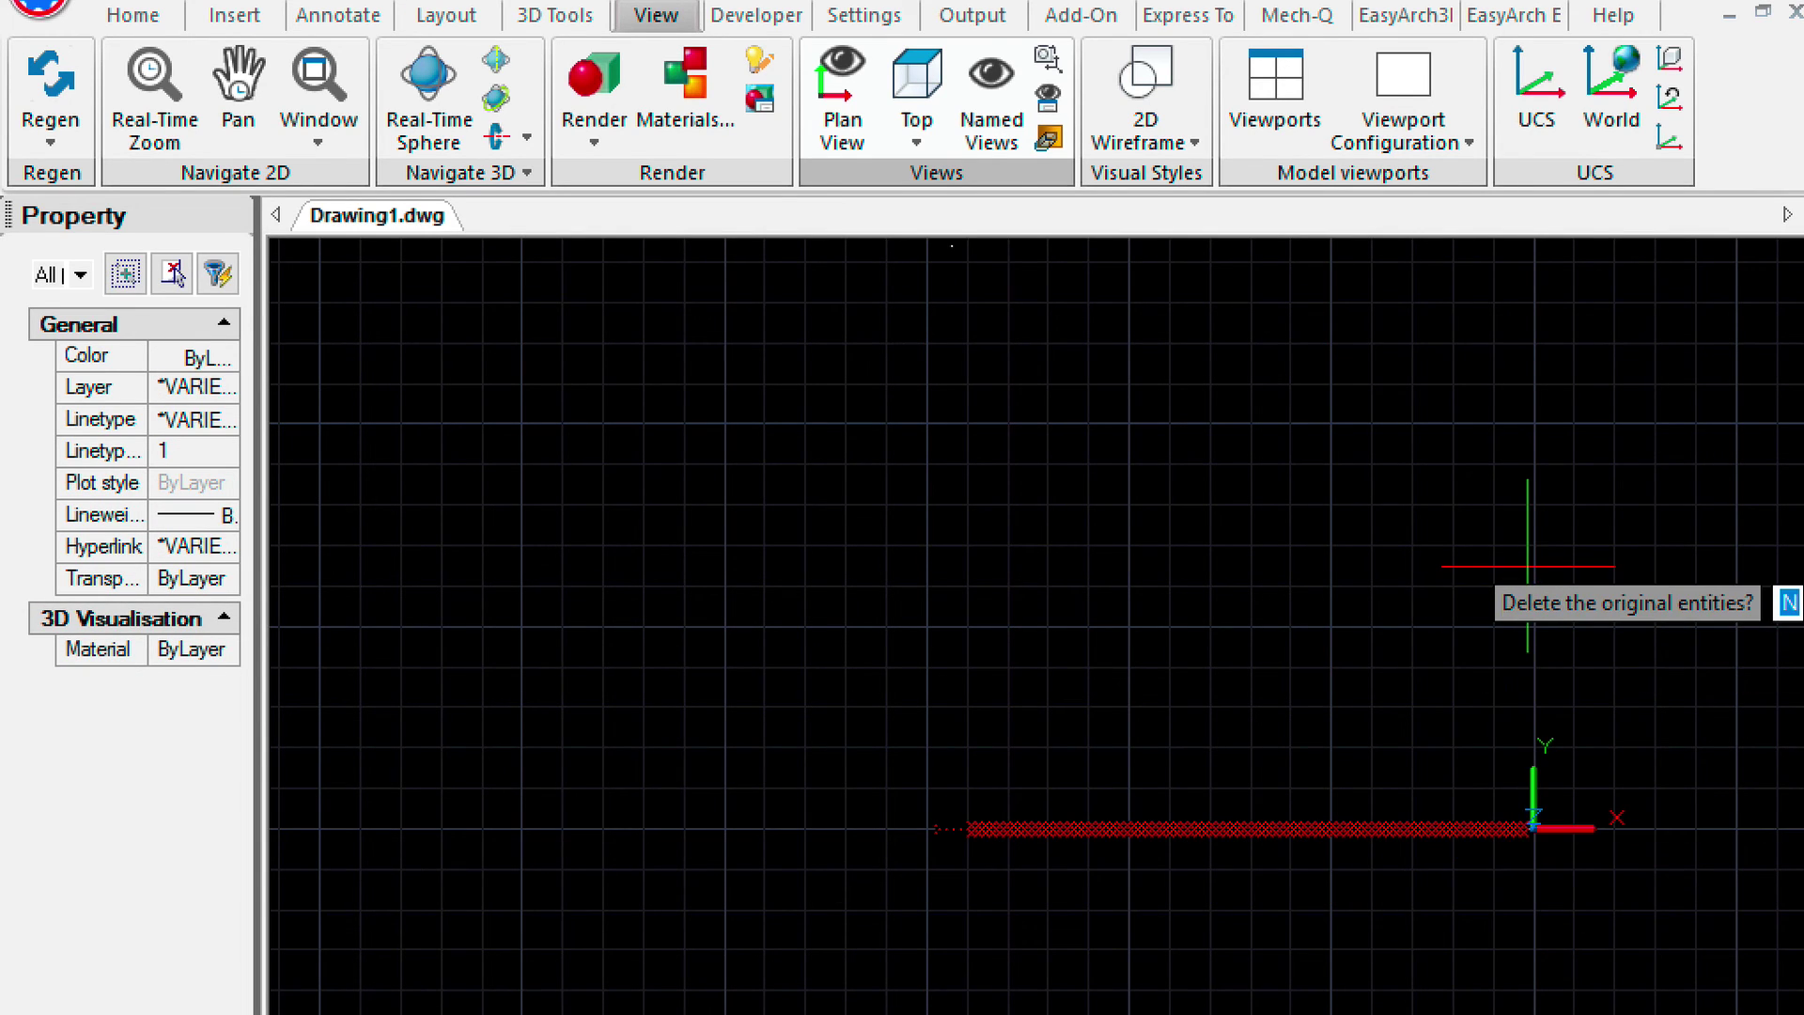
key("Return")
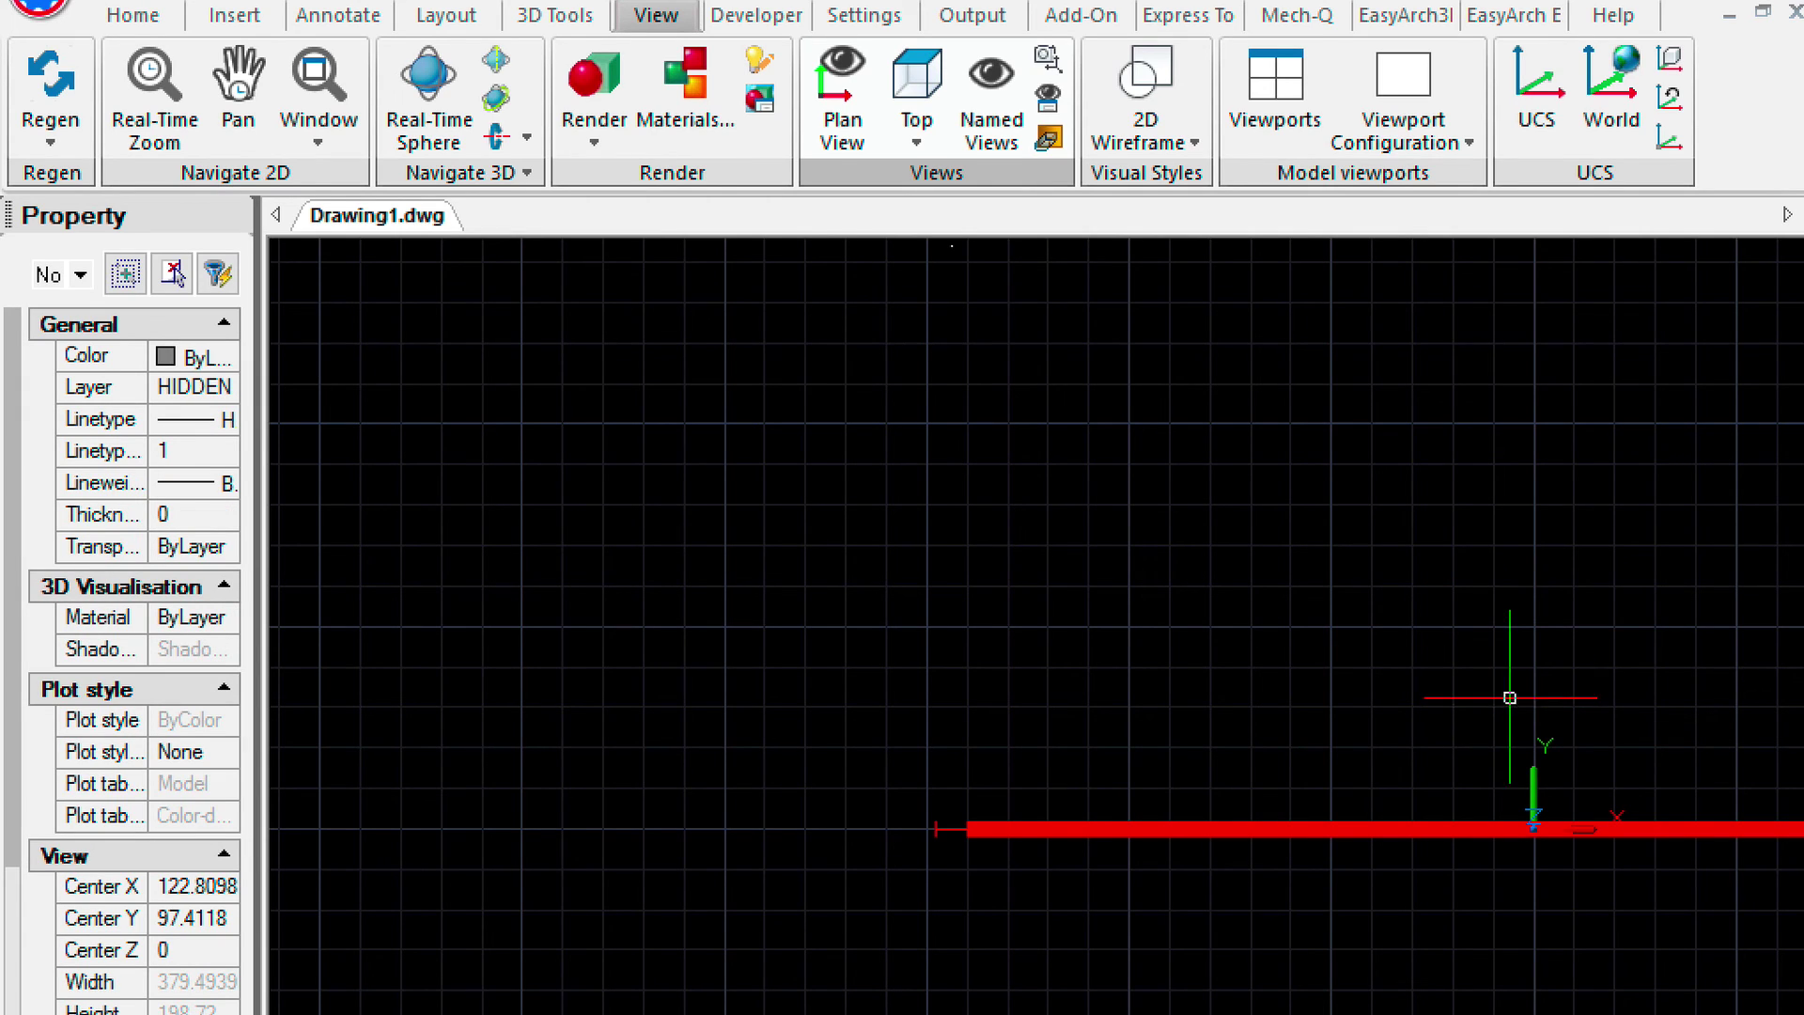
Switch to the SW Isometric view and inspect the ridge joint between the two rafters and the complete frame.
left_click(923, 142)
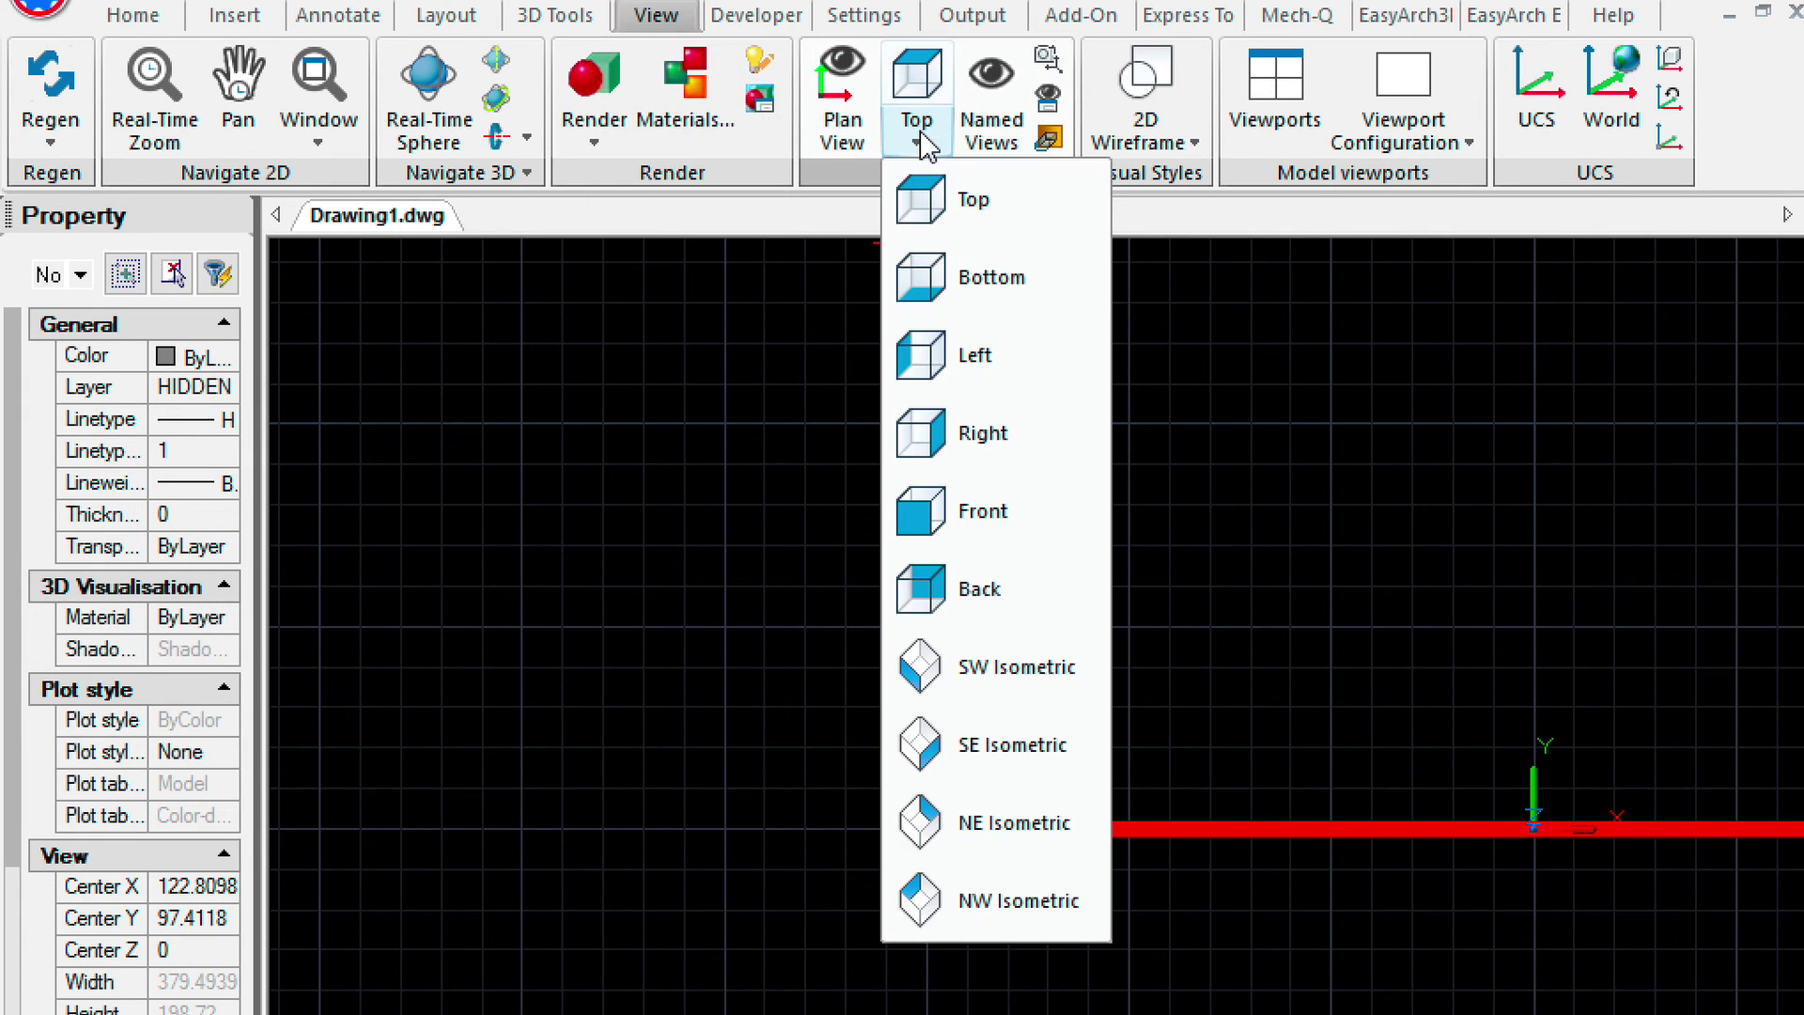
left_click(1036, 671)
scroll(1108, 448, "up", 3)
scroll(1108, 448, "up", 4)
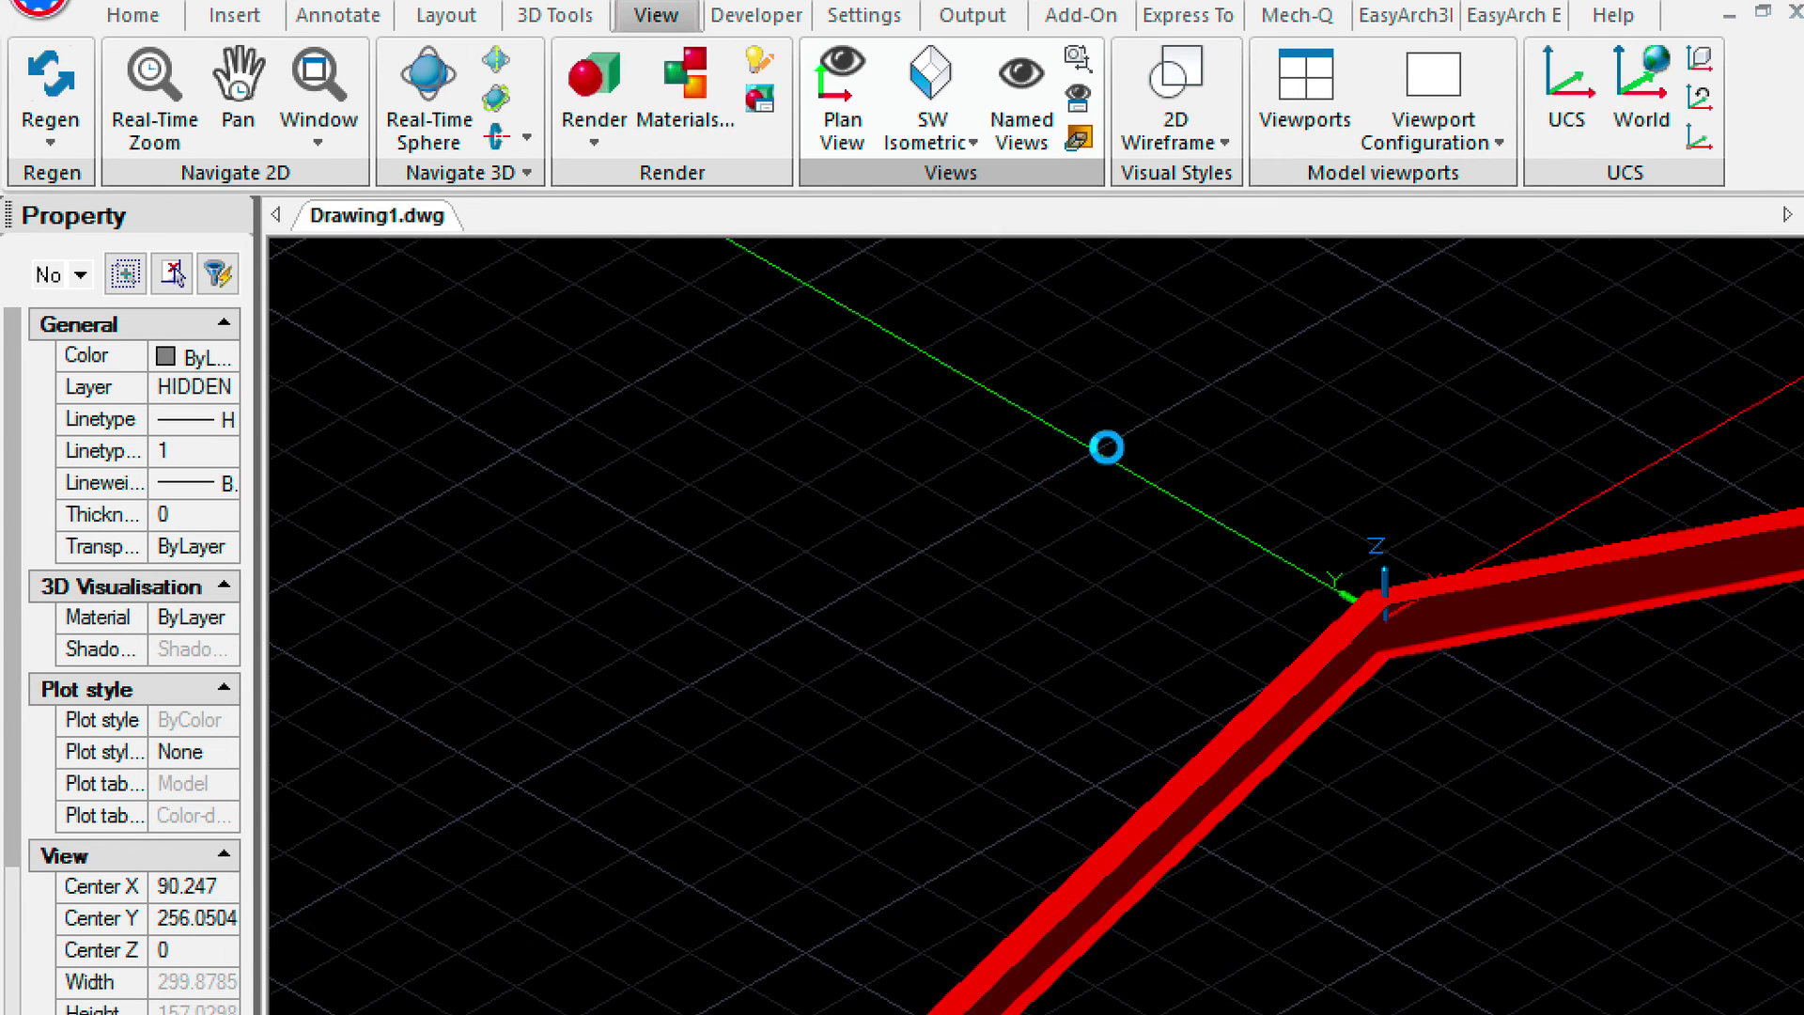
middle_click_drag(1519, 701, 1292, 715)
scroll(1292, 715, "up", 4)
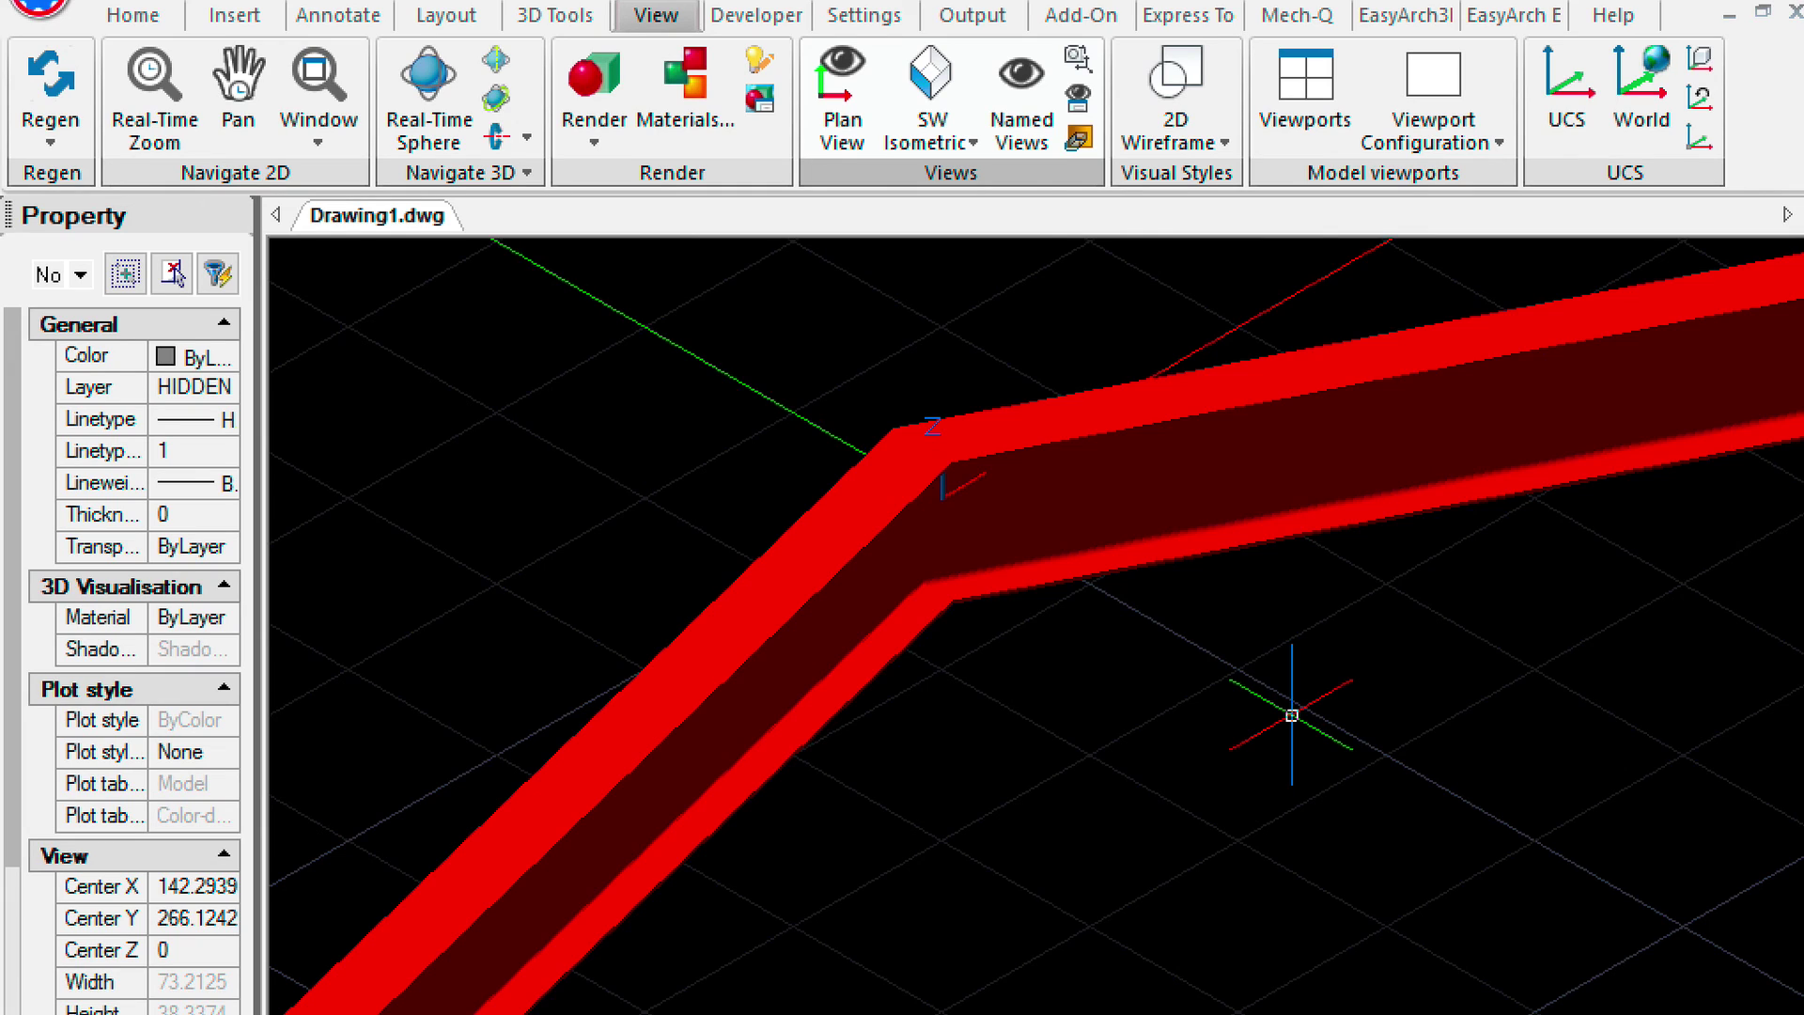
scroll(1291, 715, "down", 6)
middle_click_drag(1281, 780, 1342, 473)
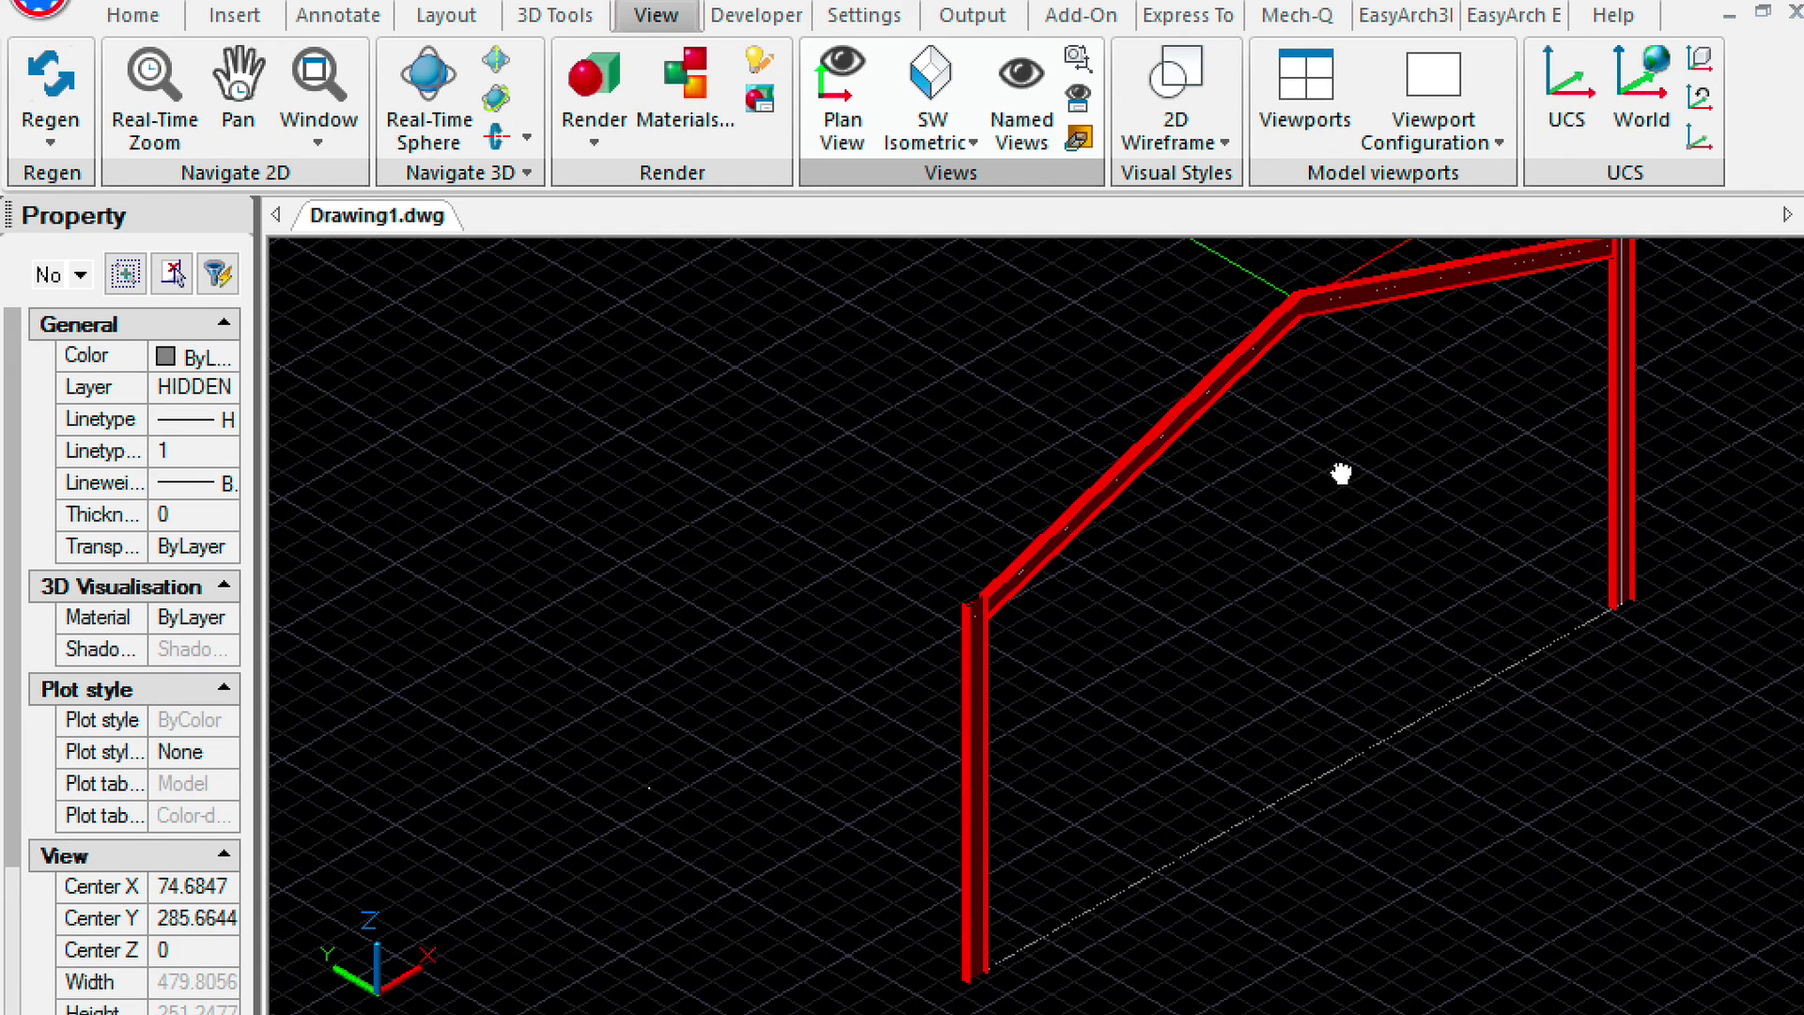